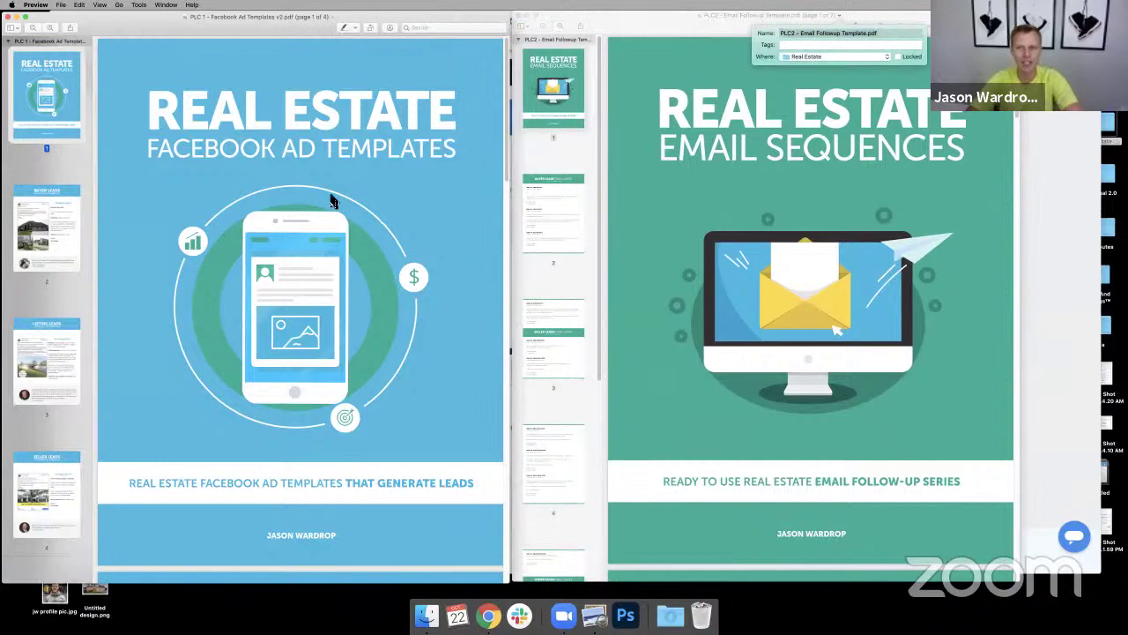
- Browse the ad templates PDF through the Buyer, Listing and Seller Leads pages
click(824, 59)
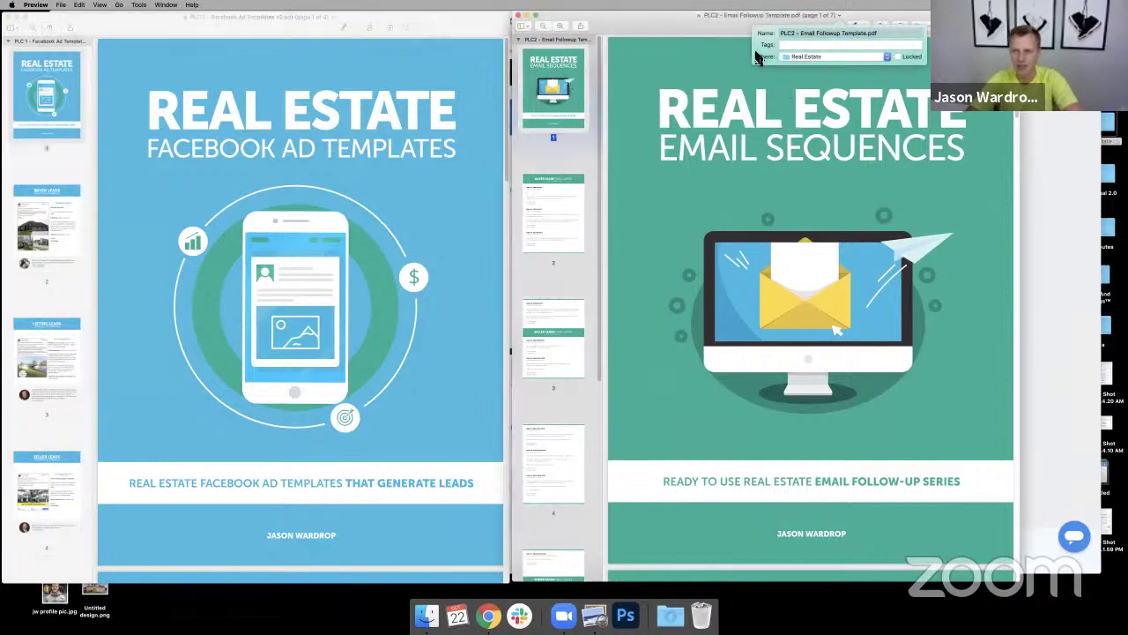
click(754, 56)
click(50, 231)
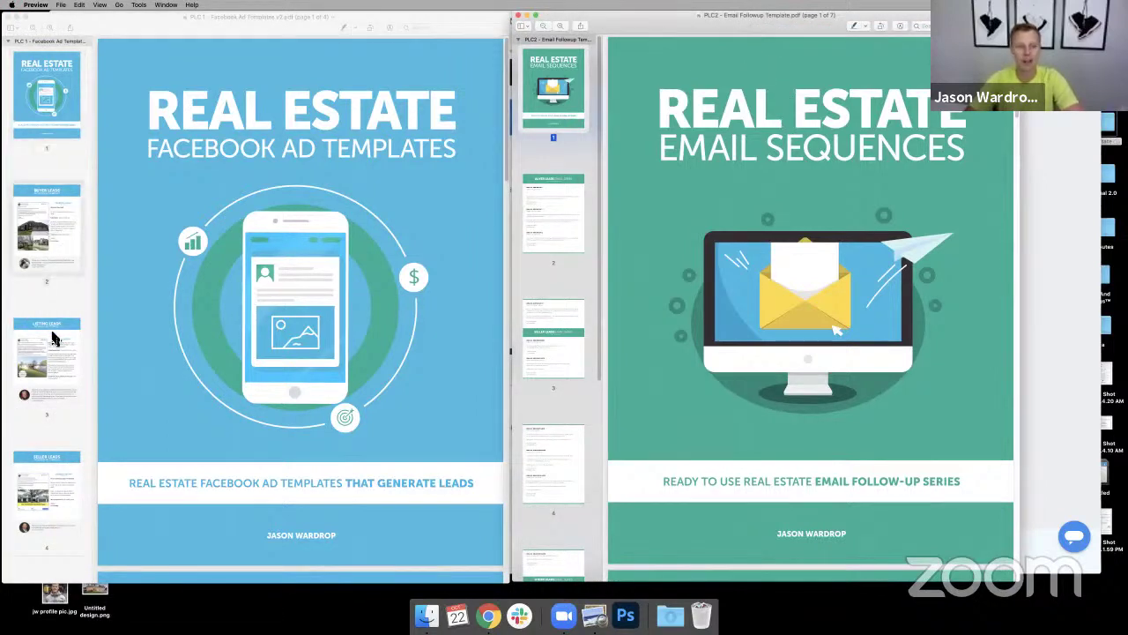
drag(356, 220, 323, 201)
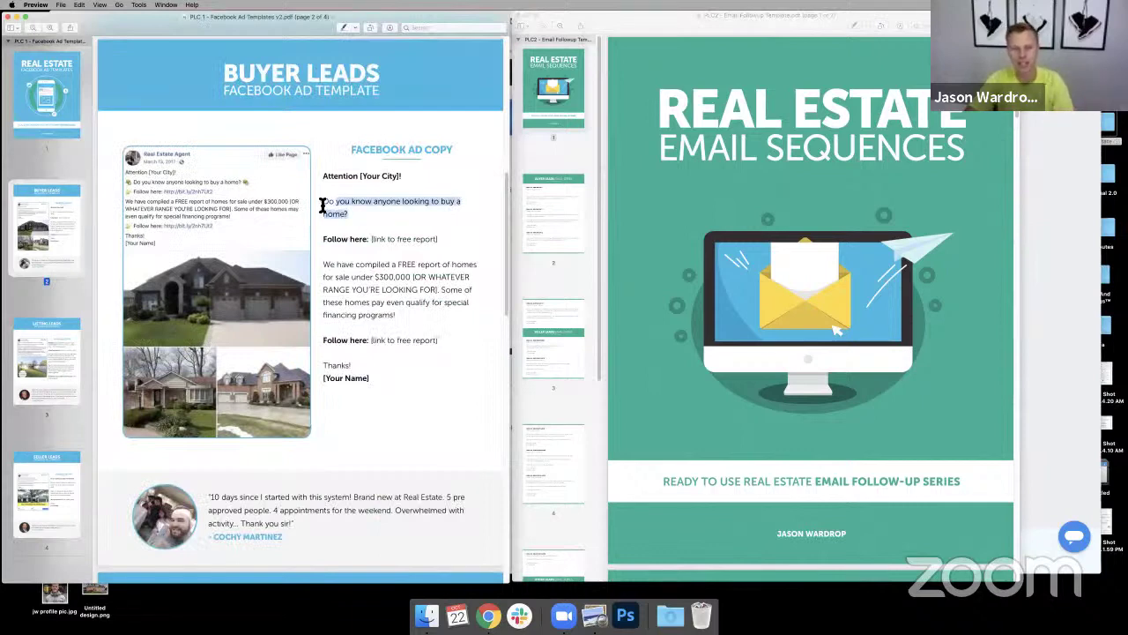
click(45, 388)
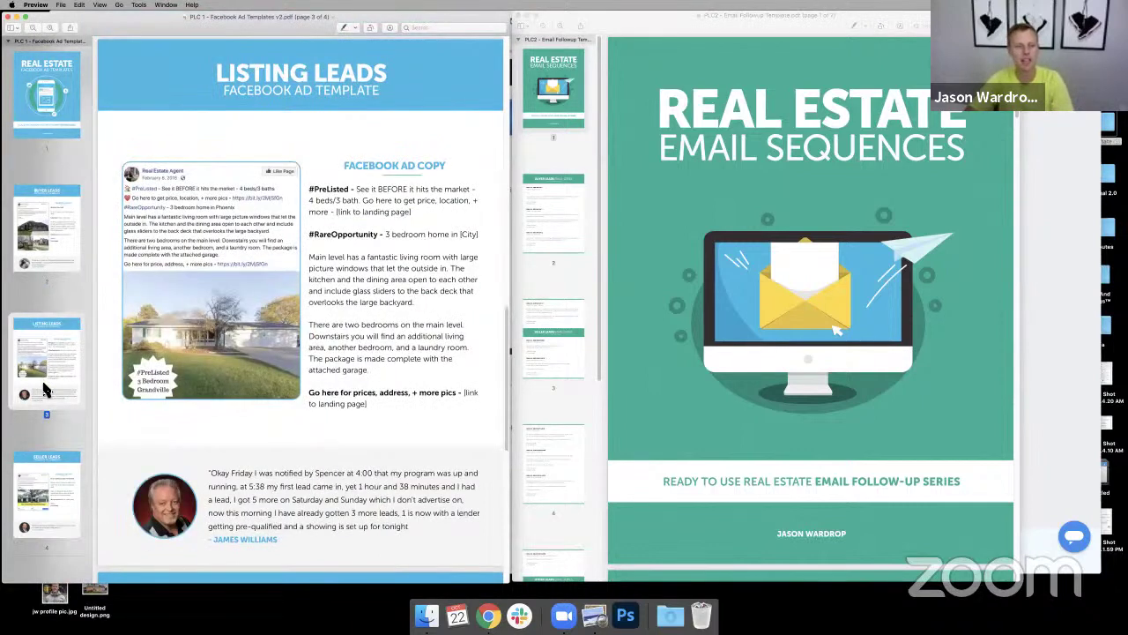
click(53, 482)
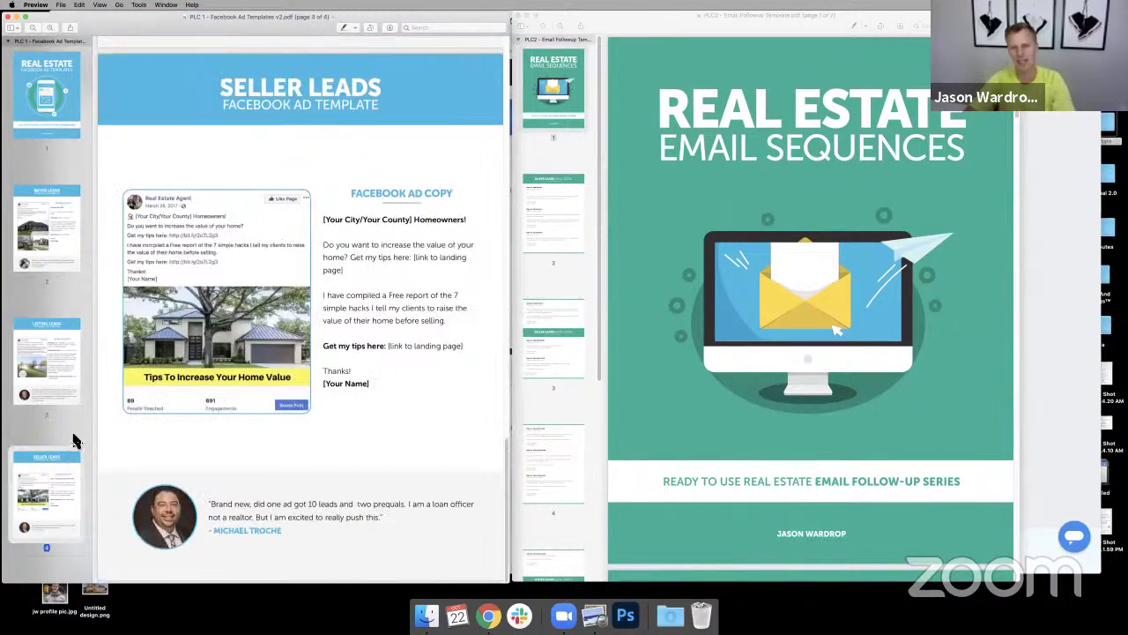
- Page through the email sequences PDF to emails #3–#5, then bring ClickFunnels forward
click(740, 244)
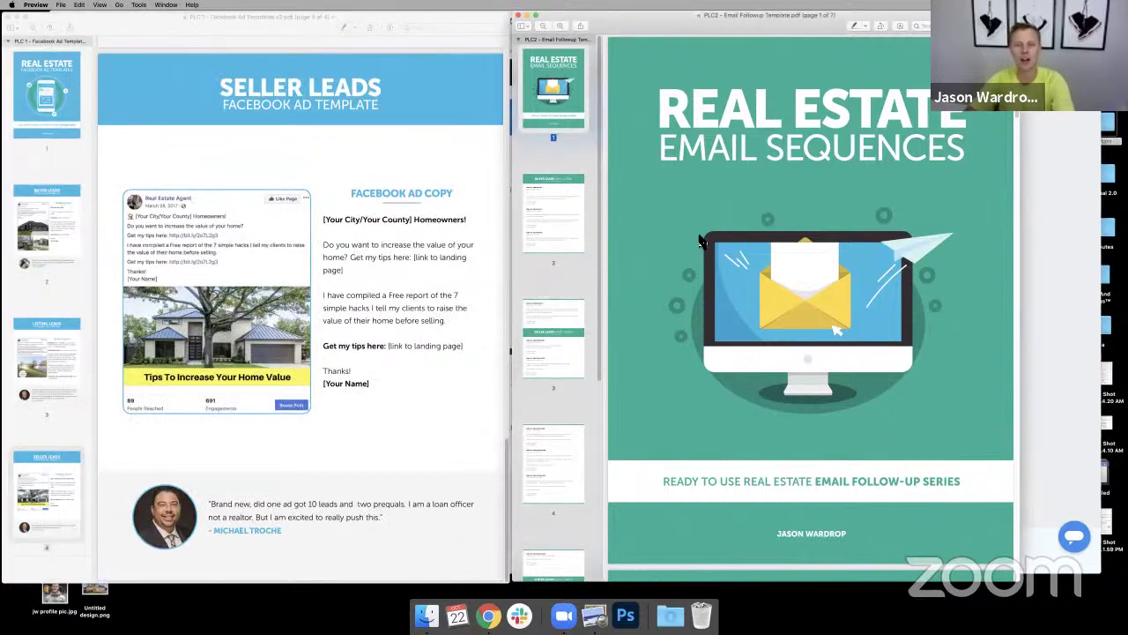
click(563, 205)
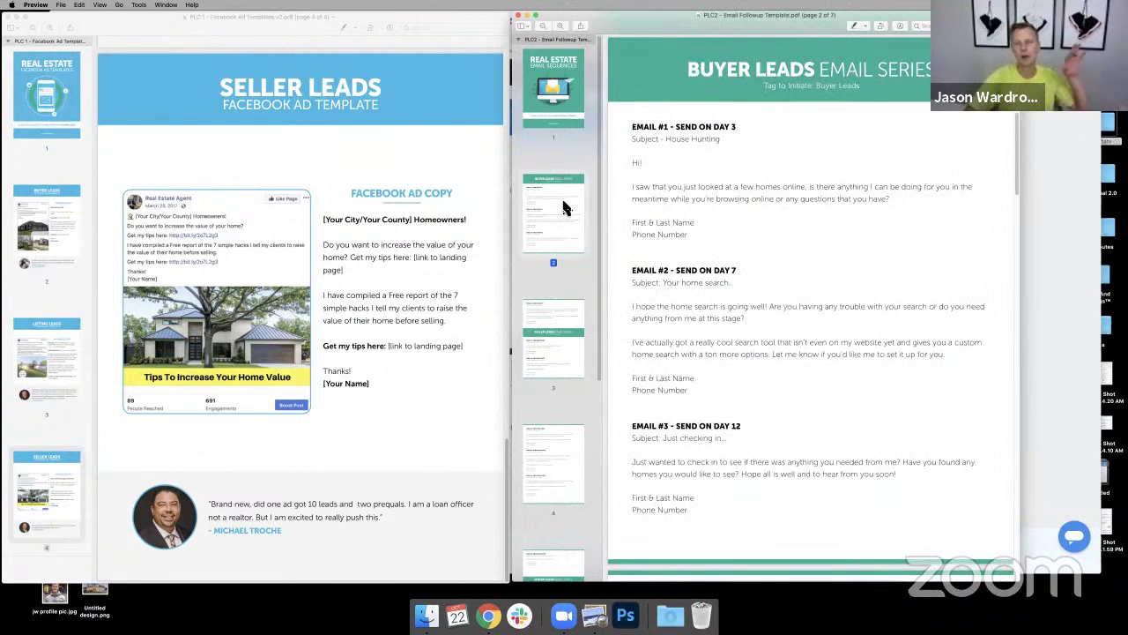
click(566, 339)
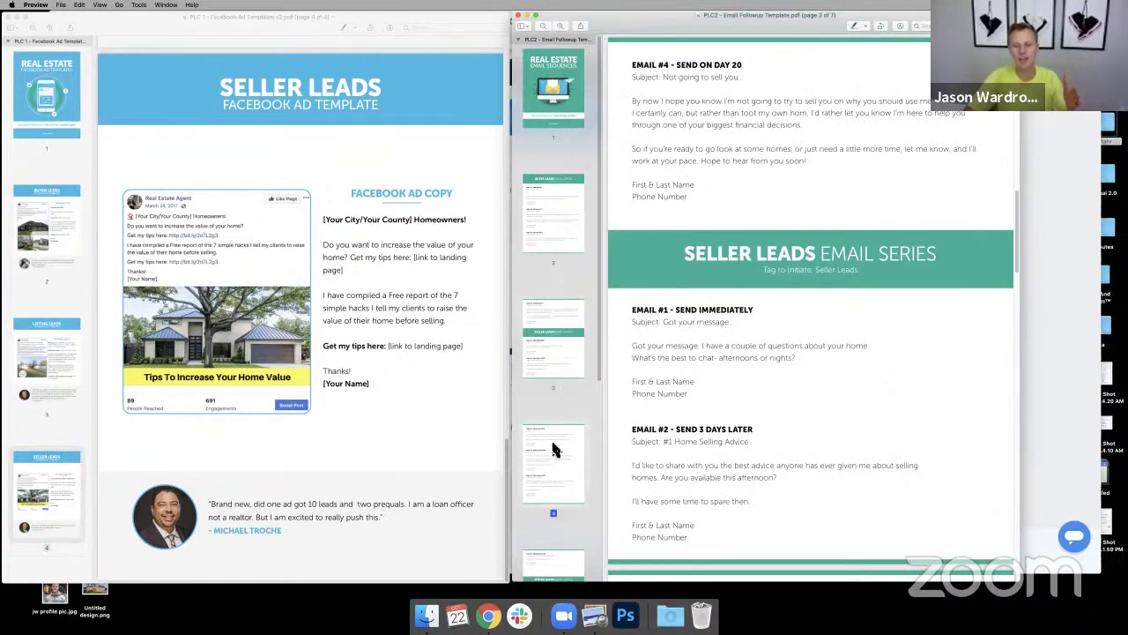
click(551, 438)
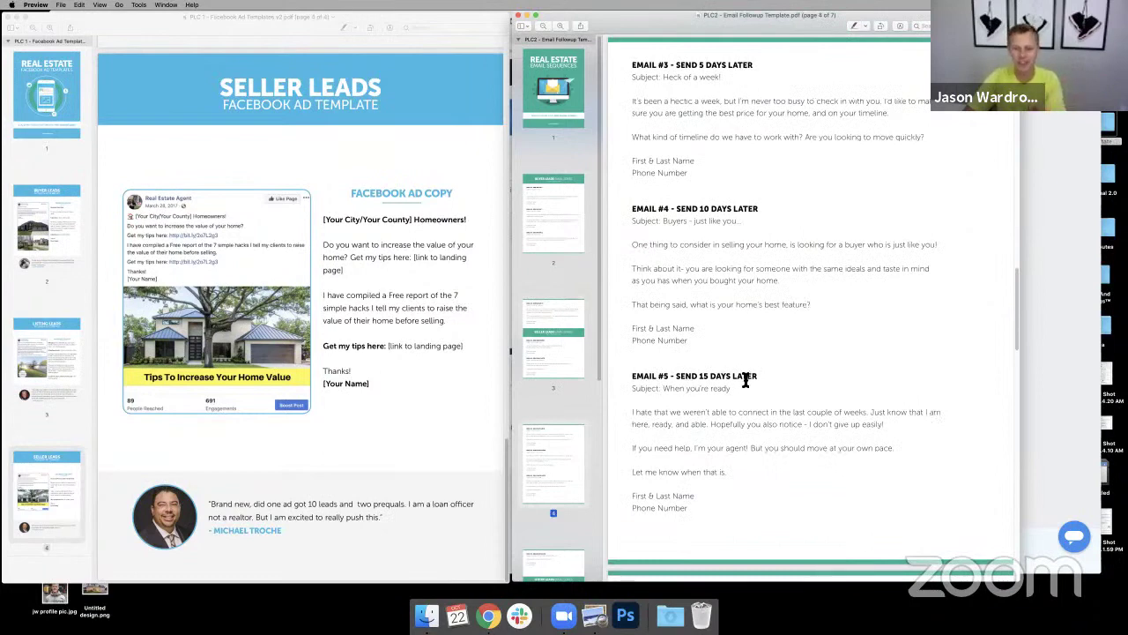
scroll(557, 304, down, 5)
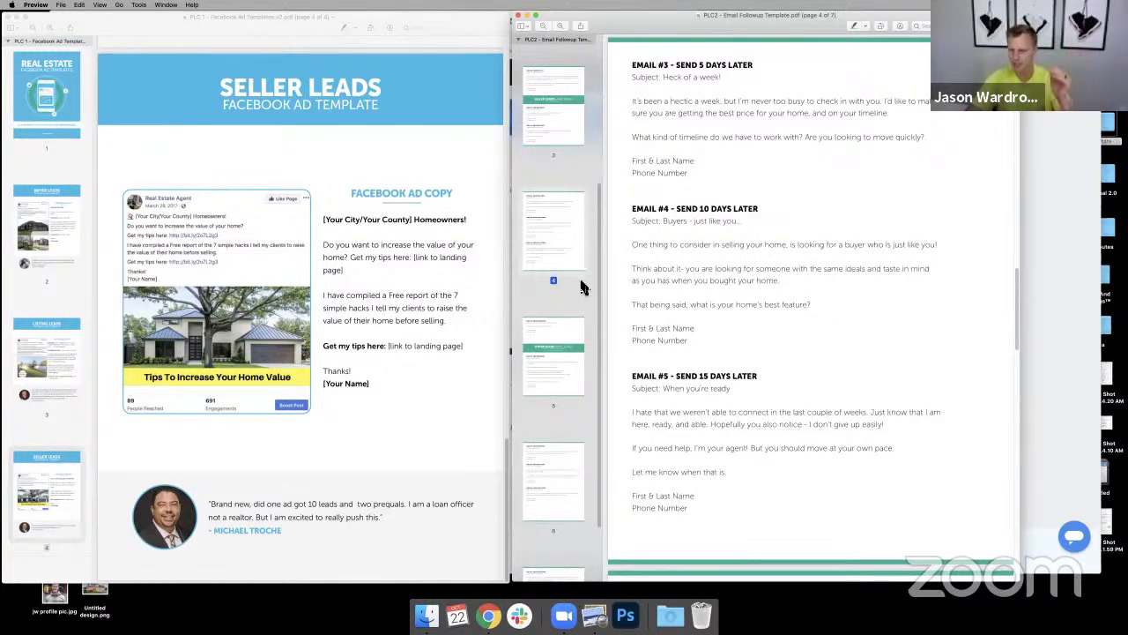
click(1048, 239)
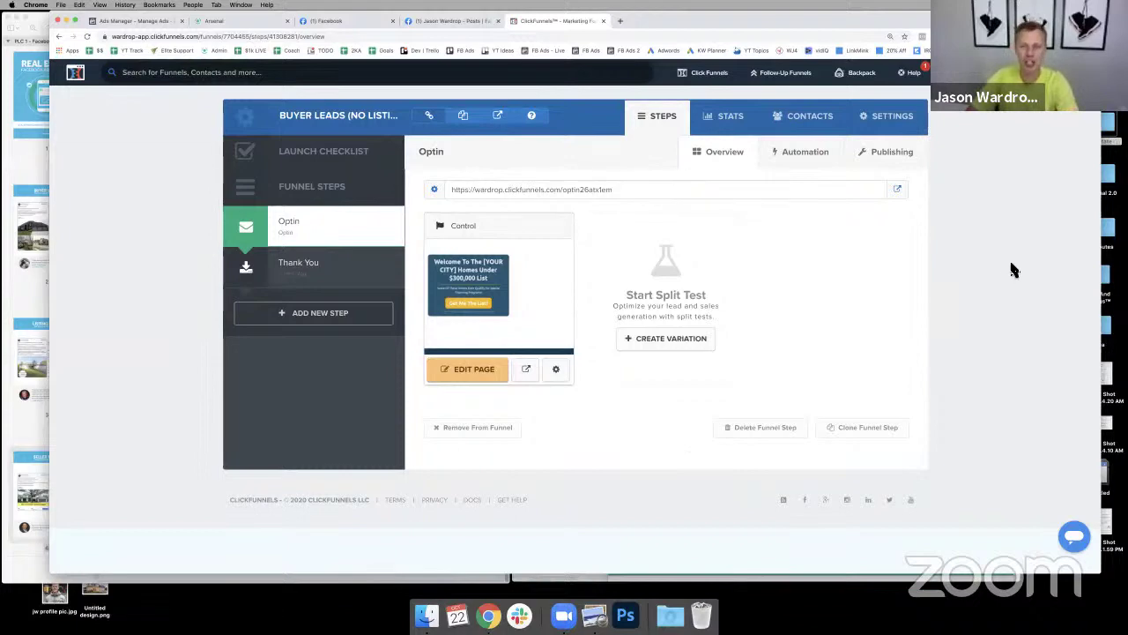
- Make the browser full screen and show the Facebook post for the Buyer Leads Checklist
click(76, 23)
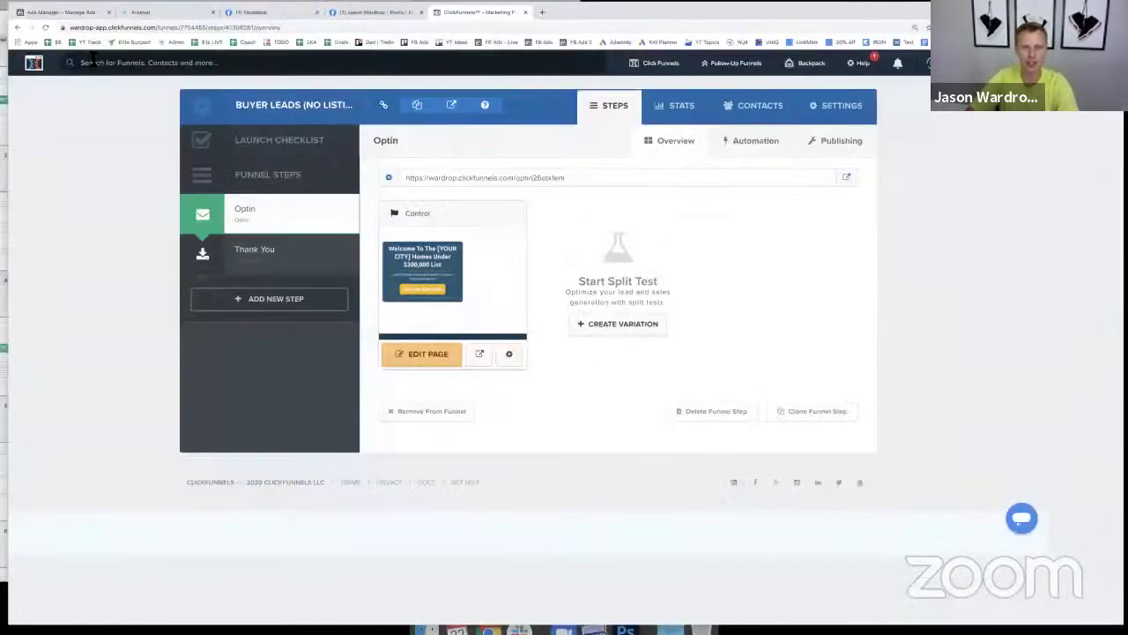
click(368, 12)
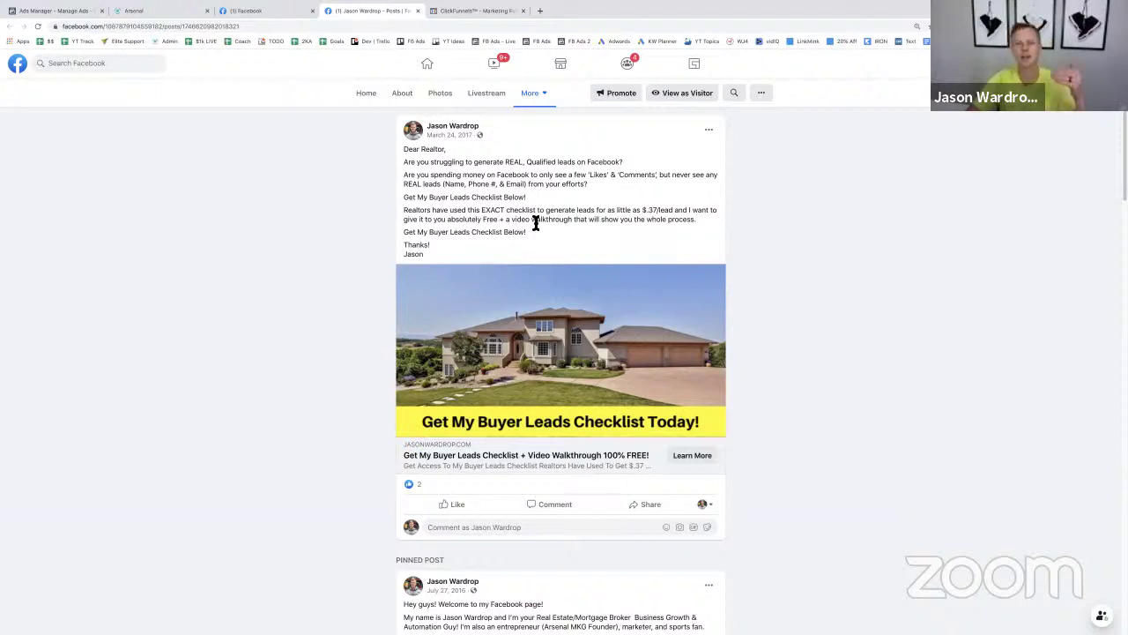
- Open the post's lead form, enter a test first name and email, and continue
click(687, 457)
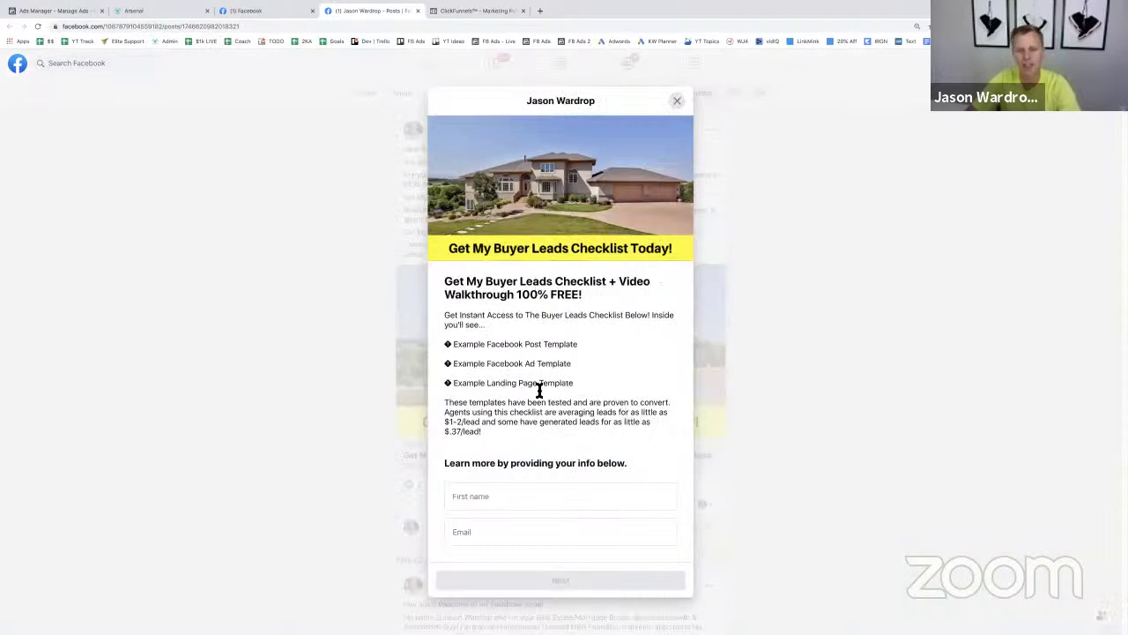
click(499, 497)
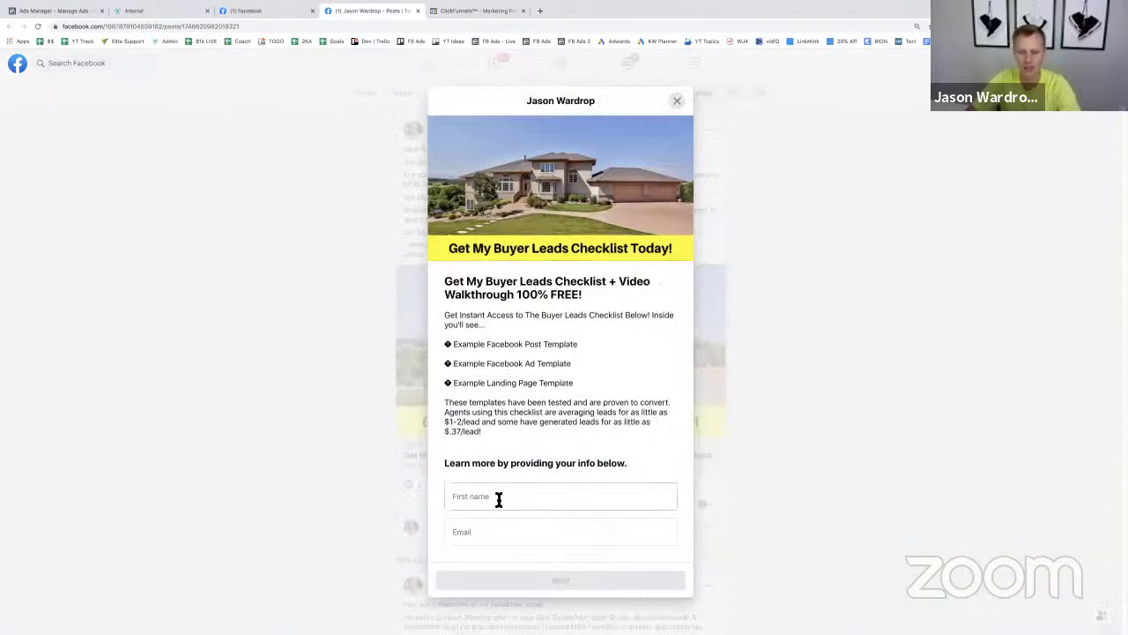
text(Jason)
key(Tab)
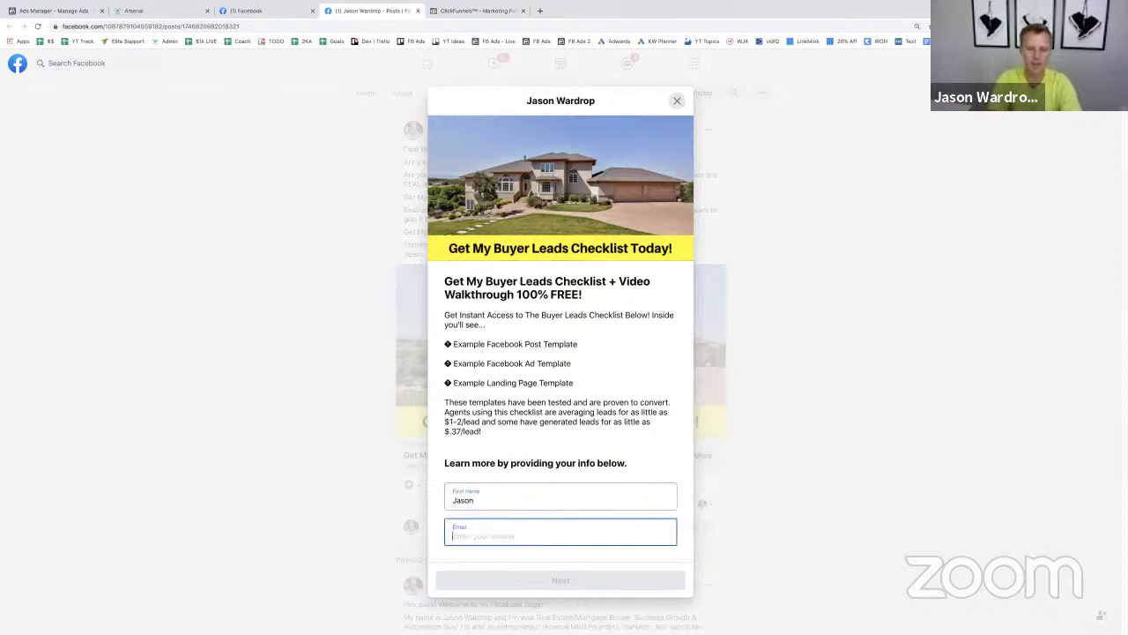
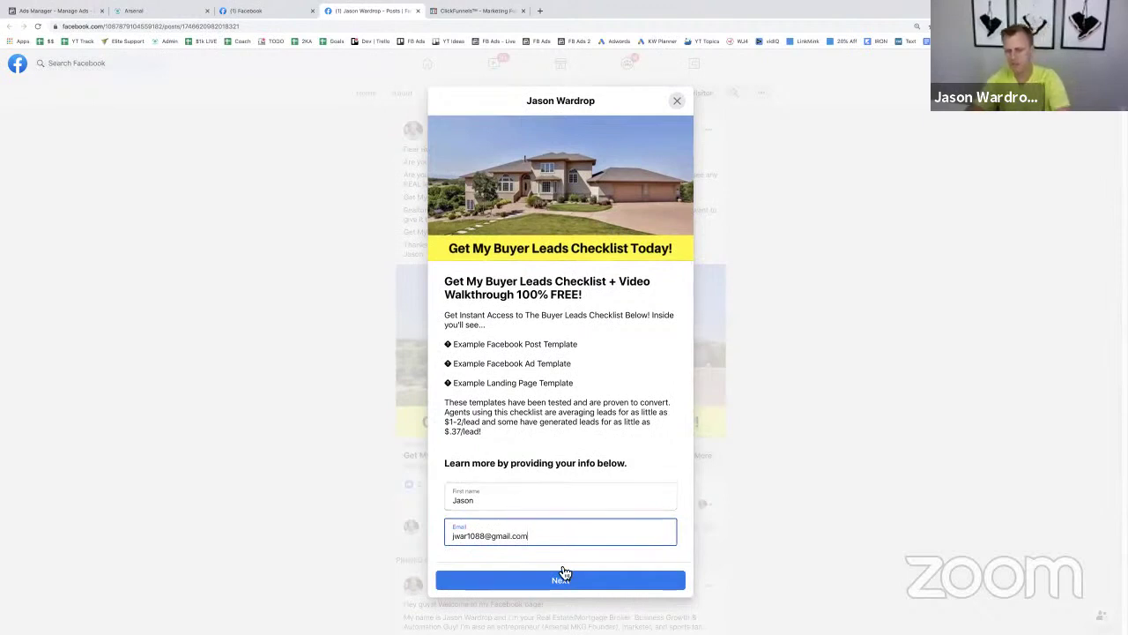
click(562, 587)
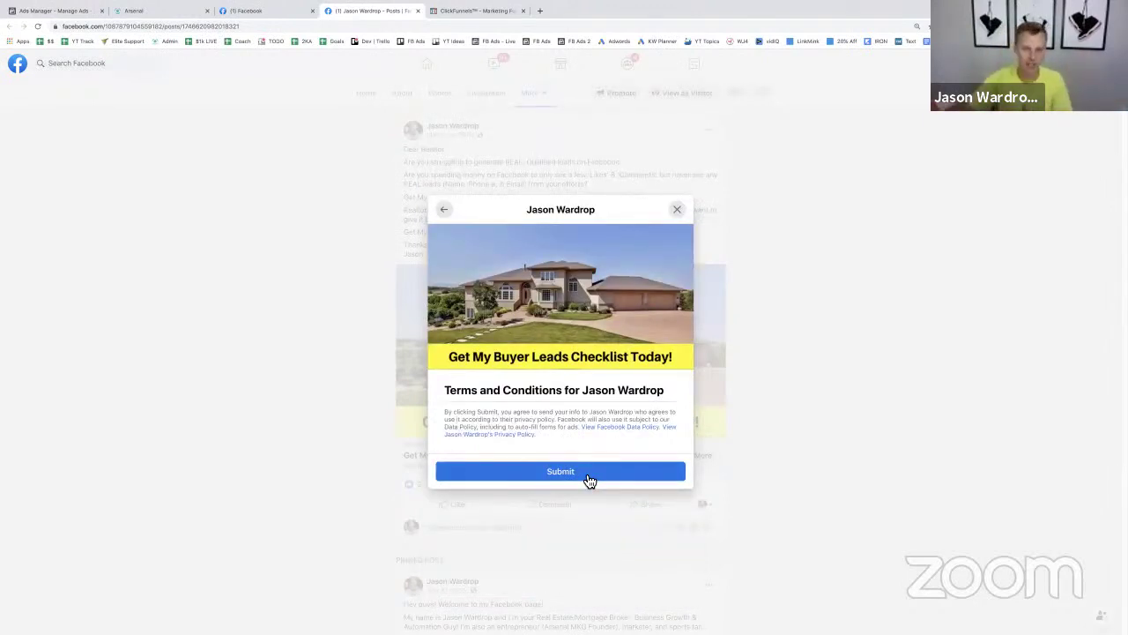
- Back out of the lead form, close it, and reopen it empty
click(444, 210)
click(677, 101)
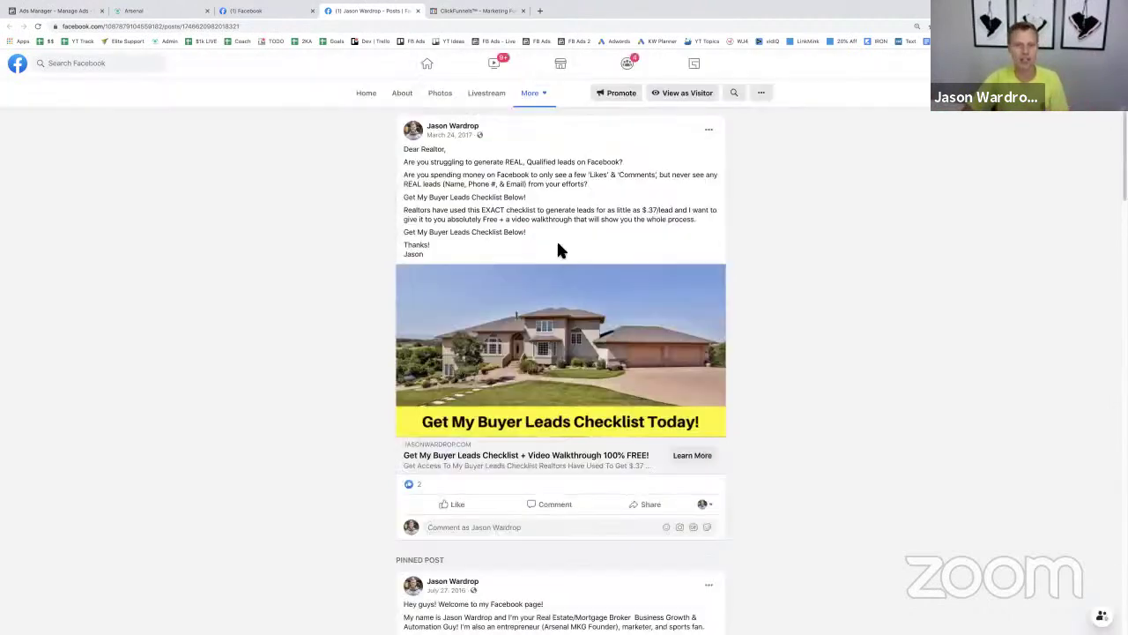
click(700, 458)
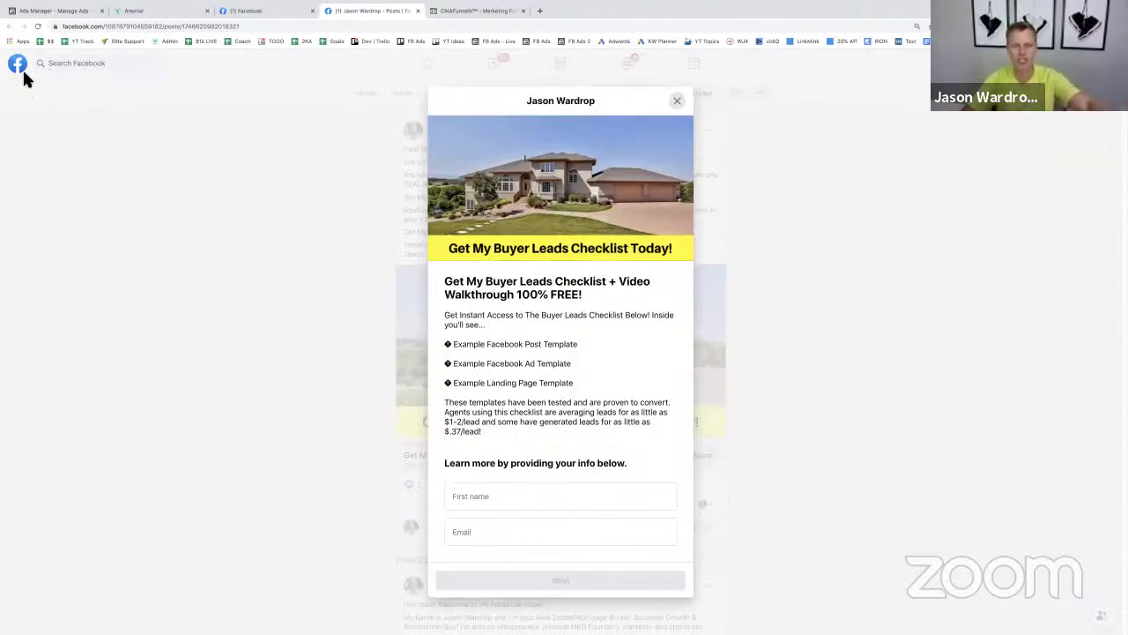
- Zoom in on the Demo Ad Examples post and follow its bit.ly link to the Denver homes page
click(282, 12)
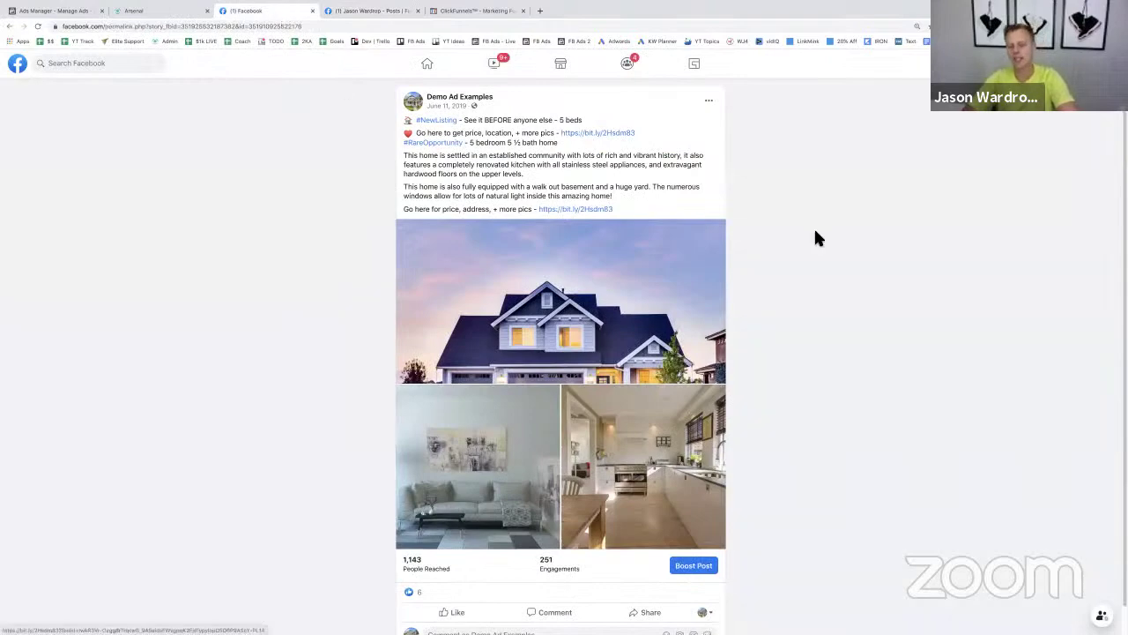
key(ctrl+plus)
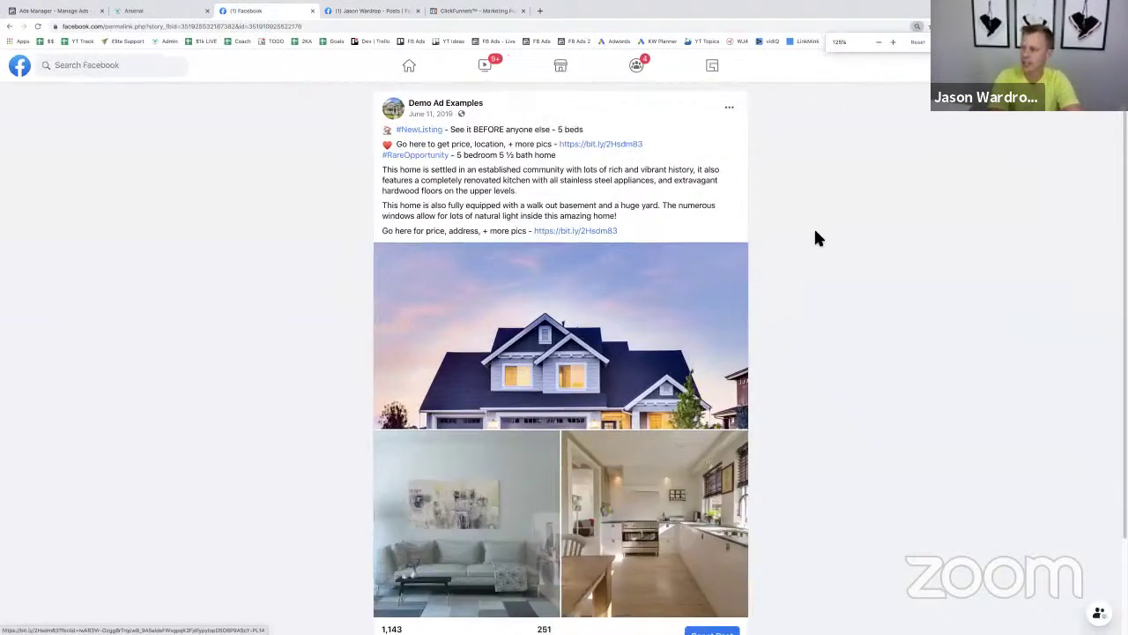
key(ctrl+plus)
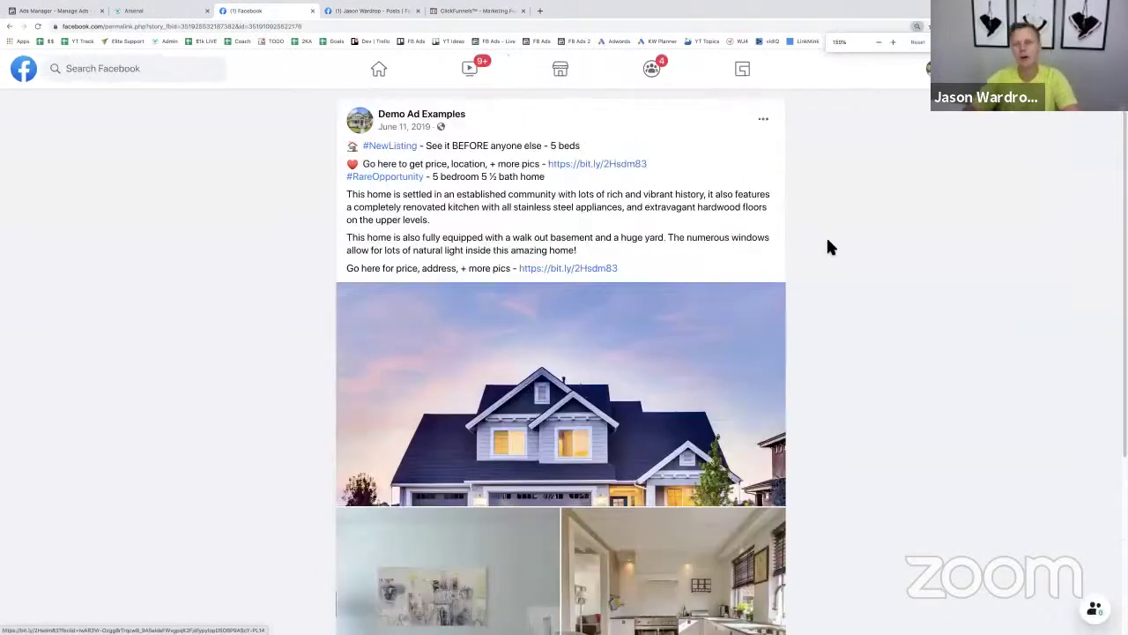
scroll(625, 315, down, 3)
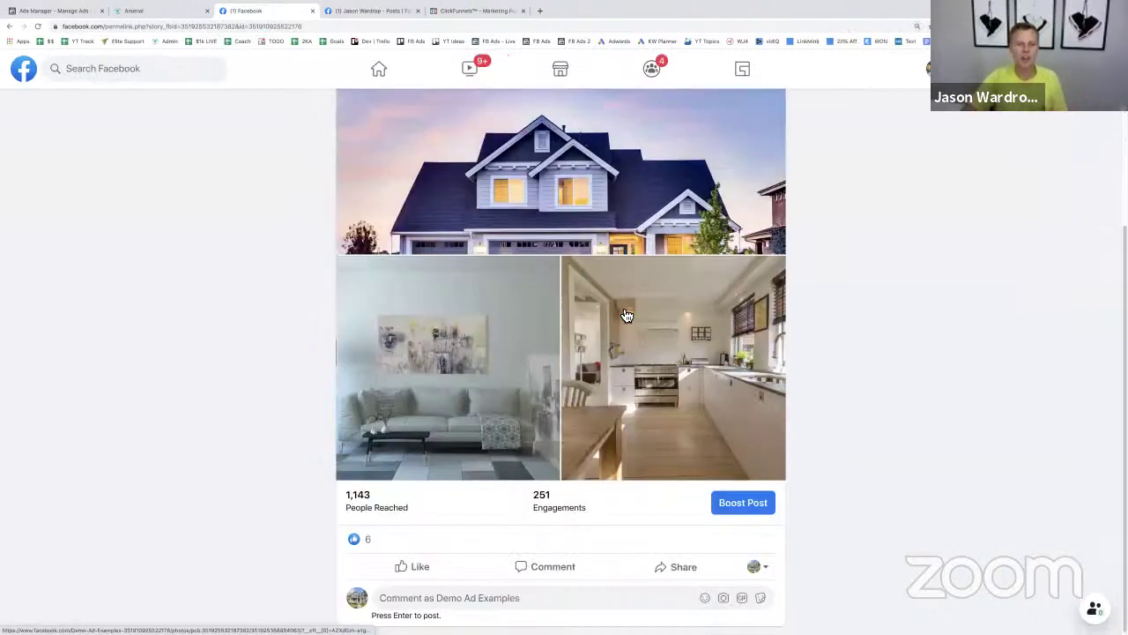
scroll(634, 295, up, 3)
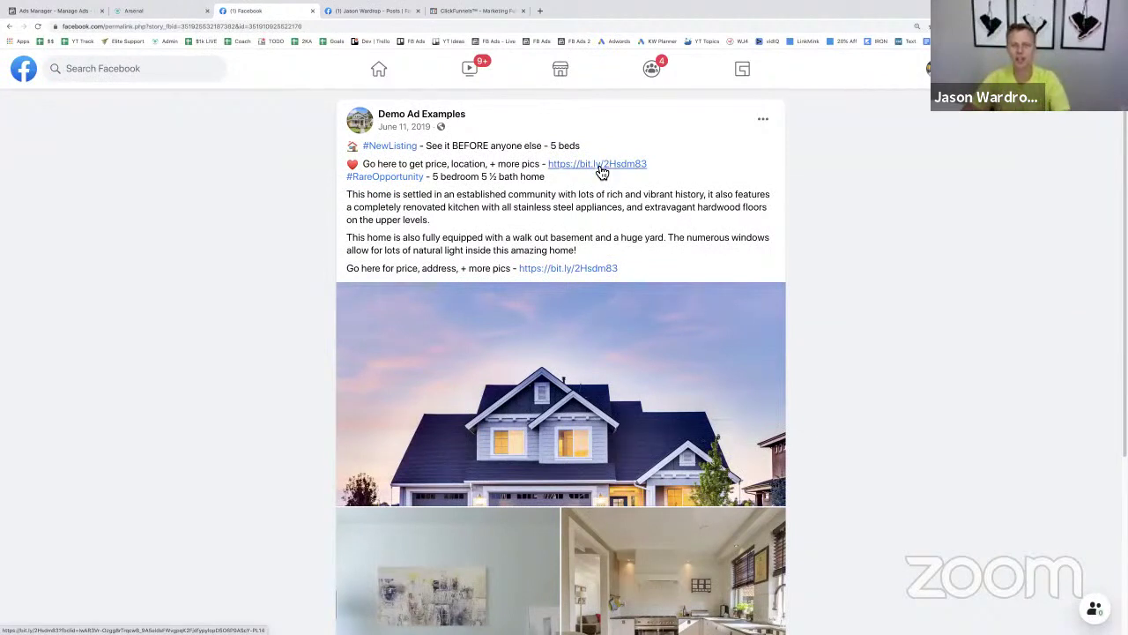
click(597, 165)
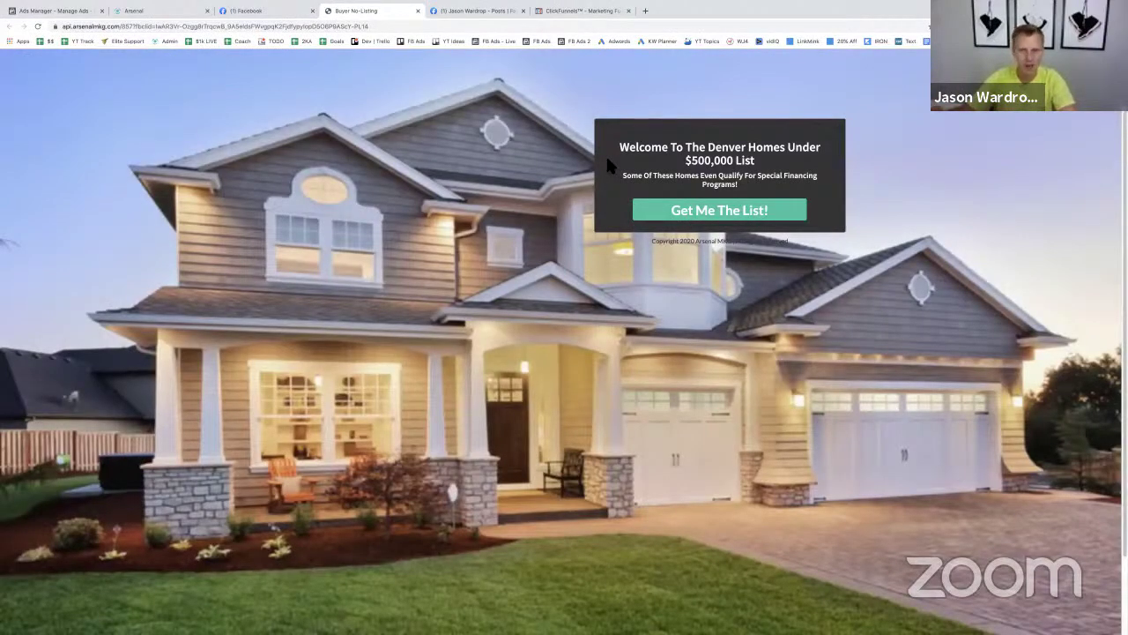
- Zoom in and submit the Get Me The List! form with a test first name, email and phone
key(ctrl+plus)
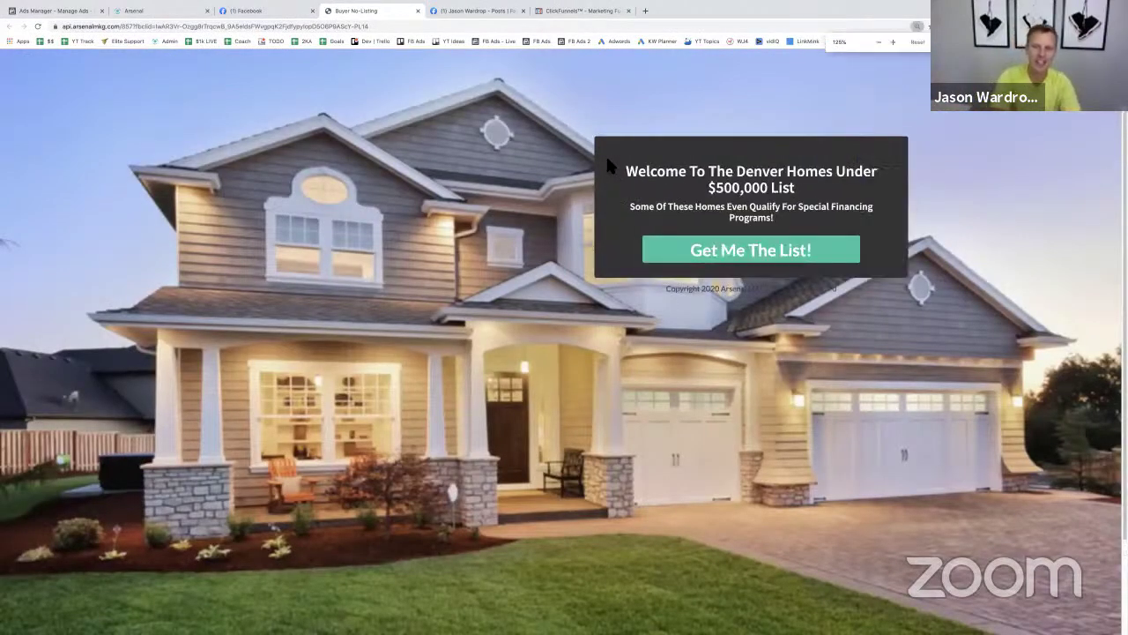
key(ctrl+plus)
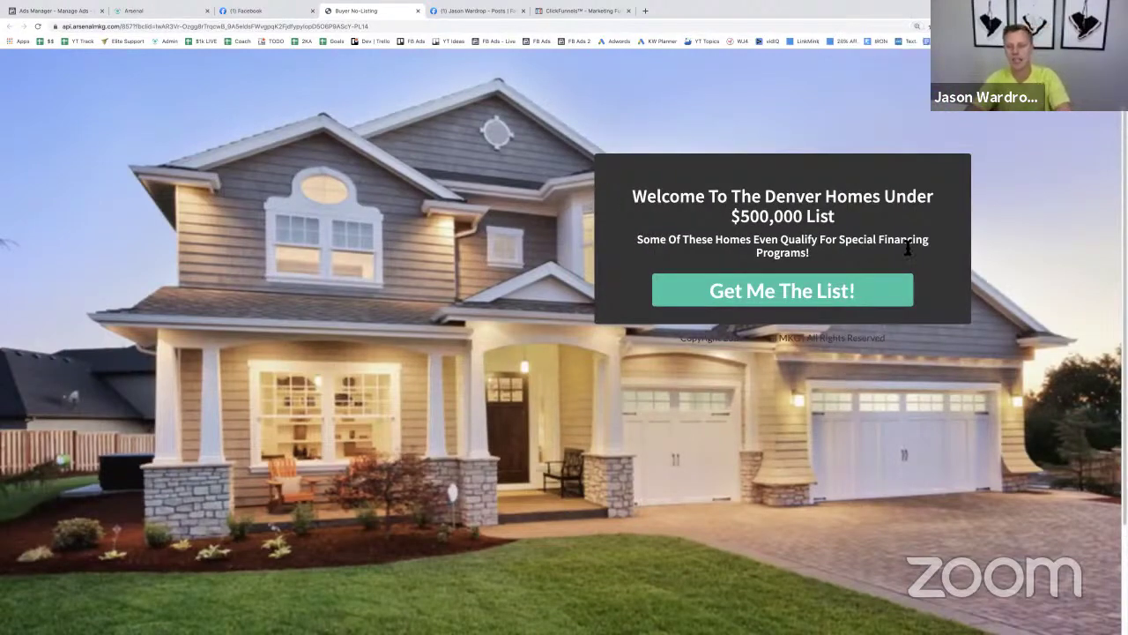
click(802, 293)
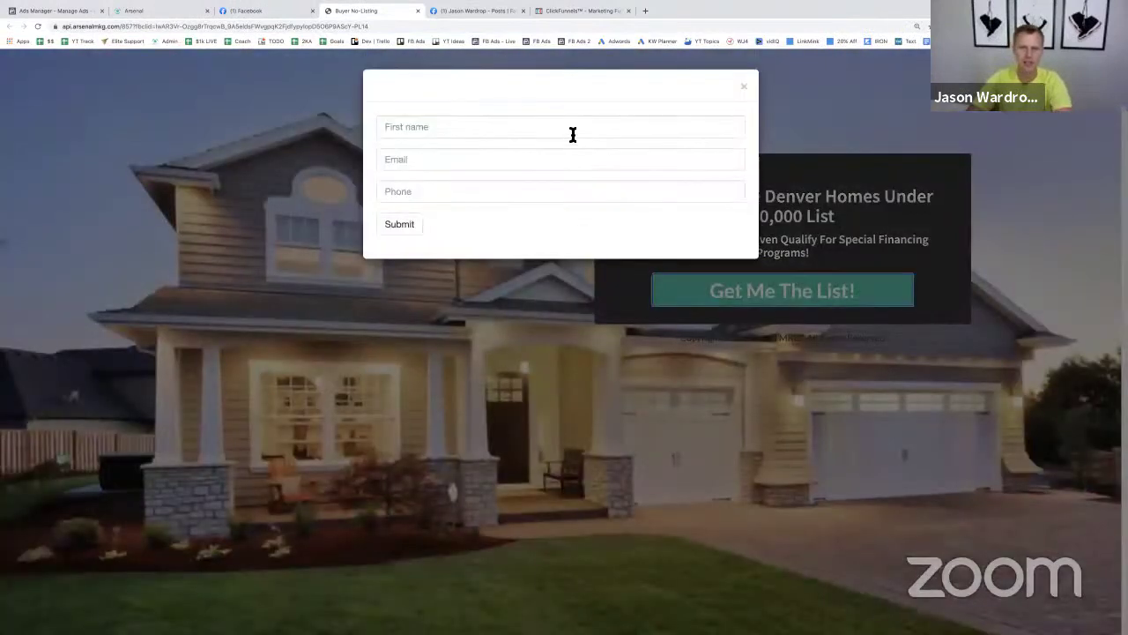
click(573, 134)
text(Jason)
key(Tab)
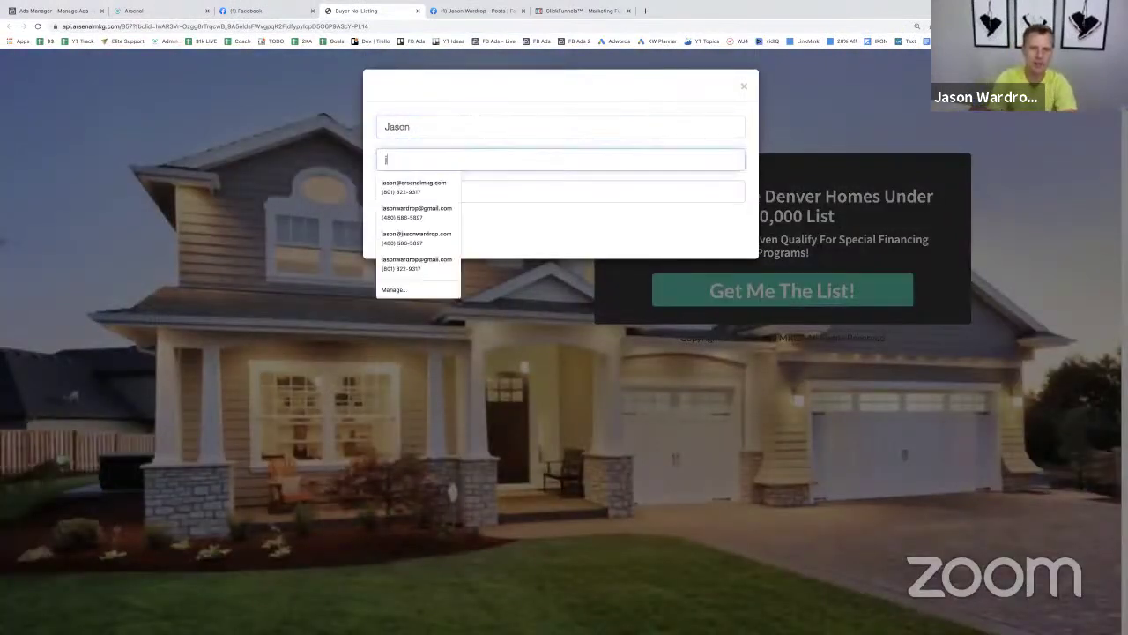
key(Tab)
text(88)
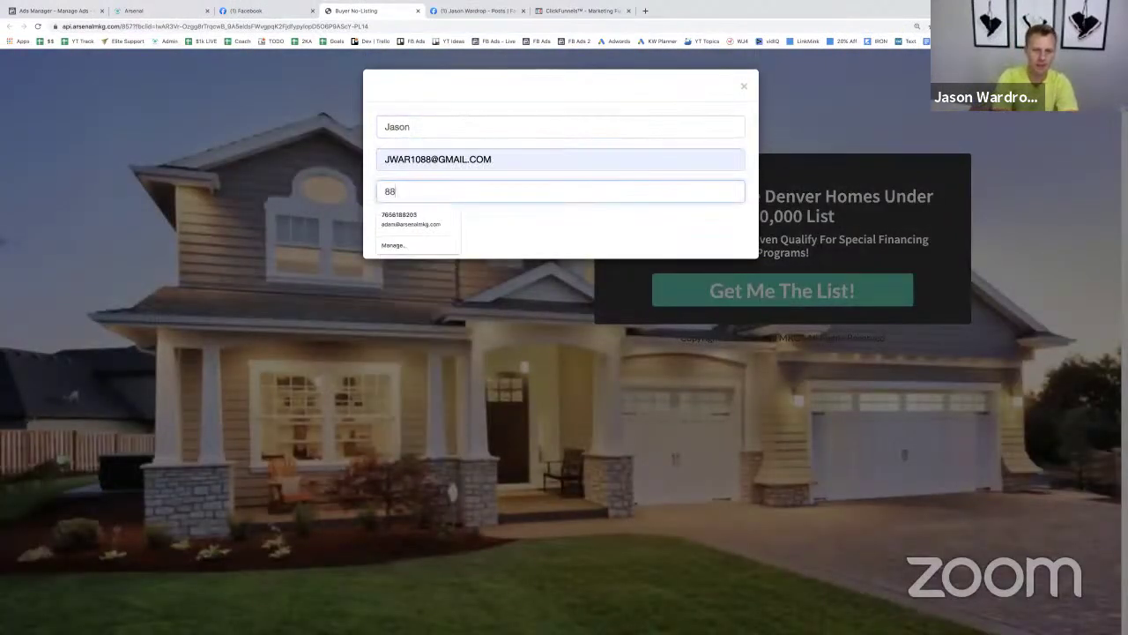
text(8-555-1234)
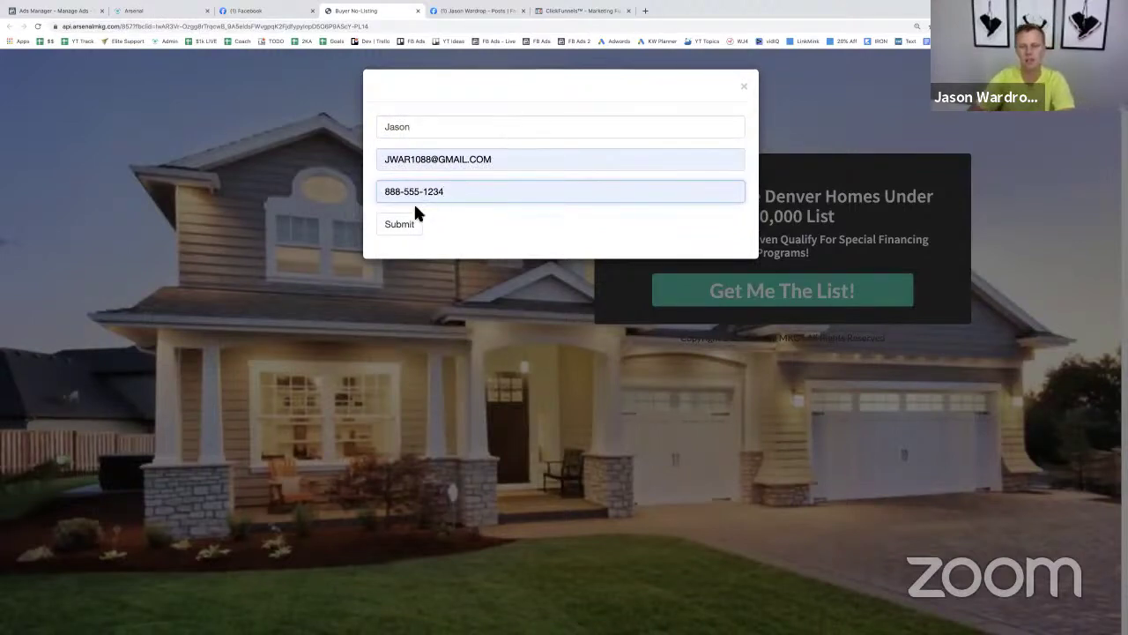
click(407, 226)
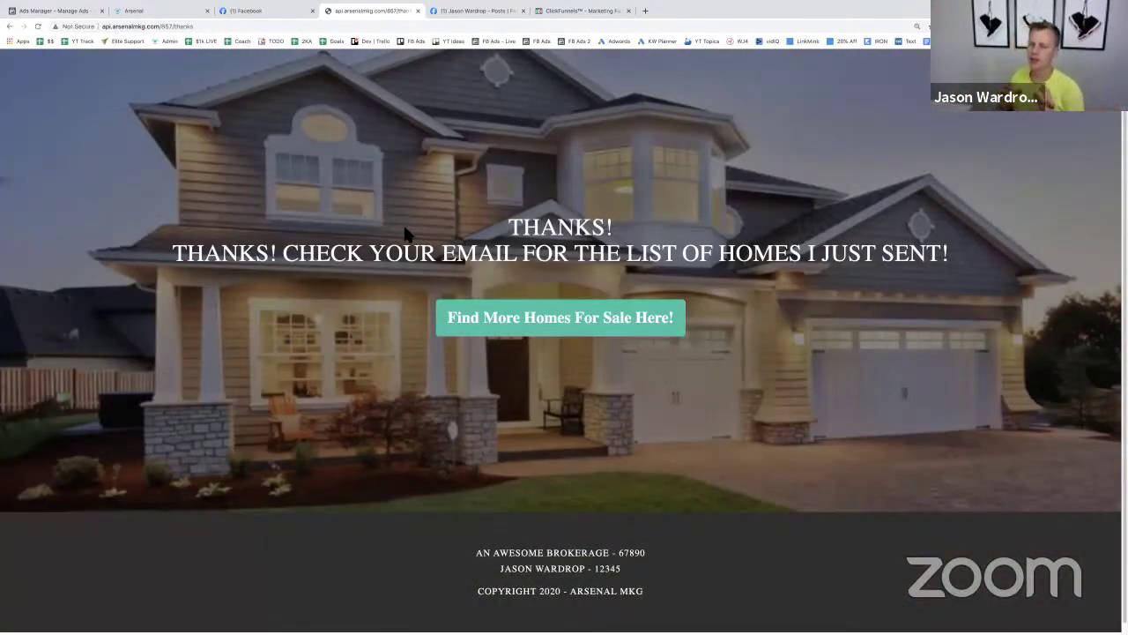
- Fill the Buyer Leads Checklist lead form with a test full name and email, then return to Arsenal
click(473, 13)
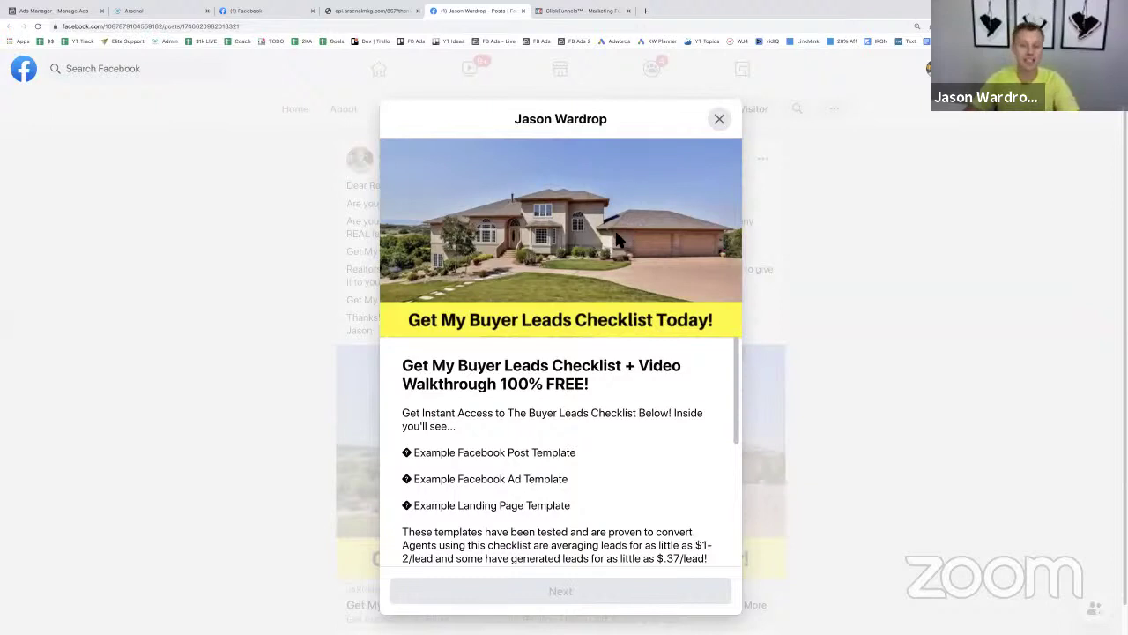
scroll(617, 243, down, 3)
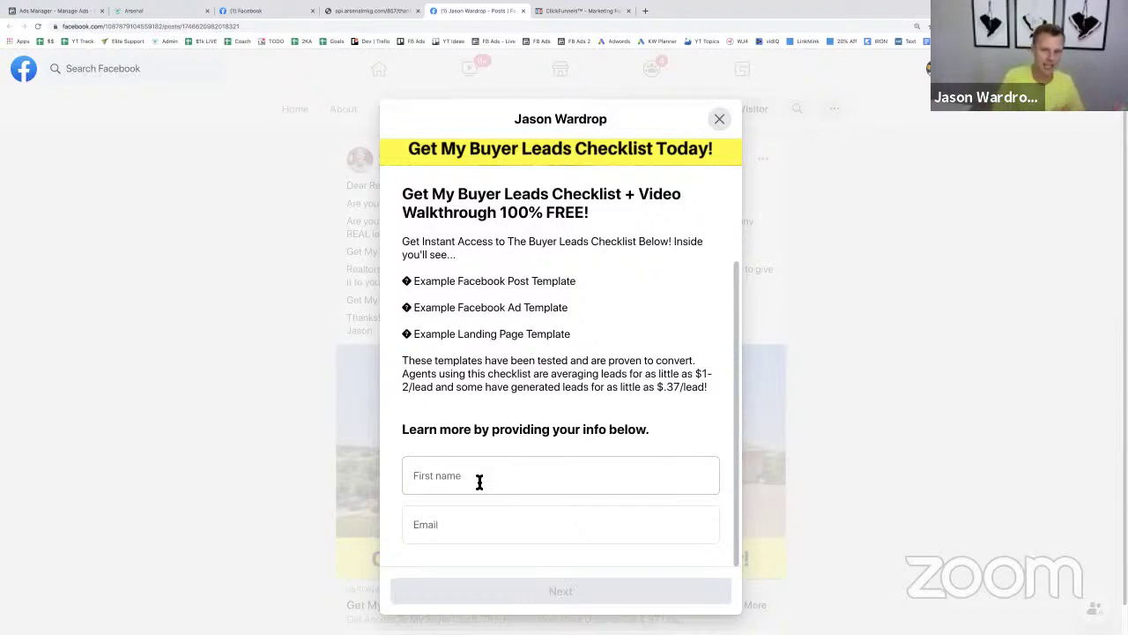
click(478, 480)
text(John Doe)
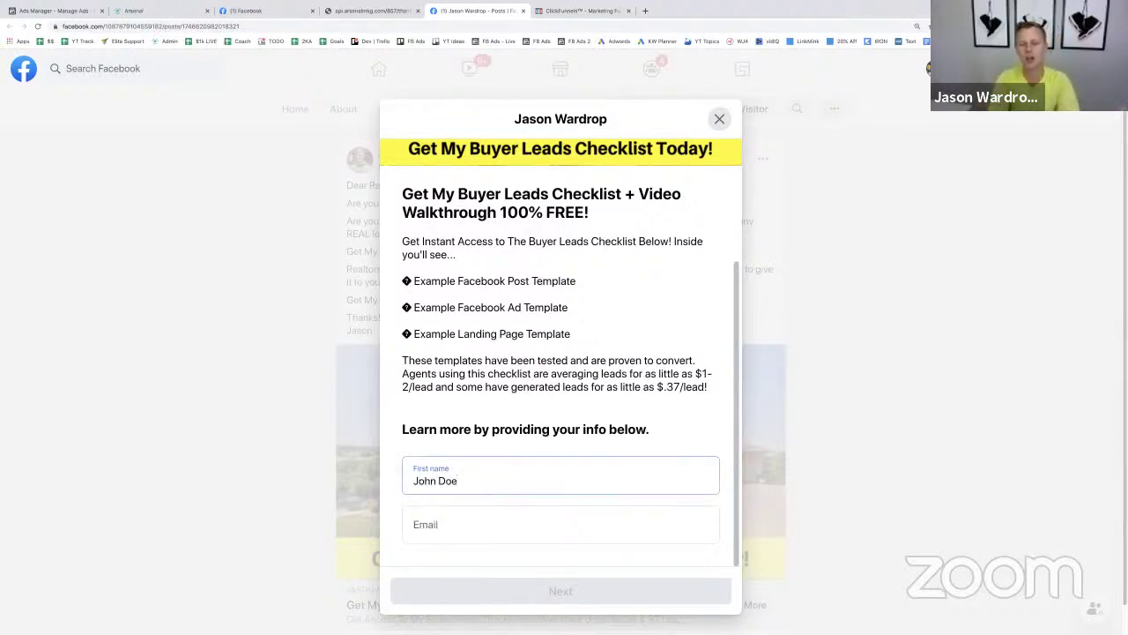
click(561, 524)
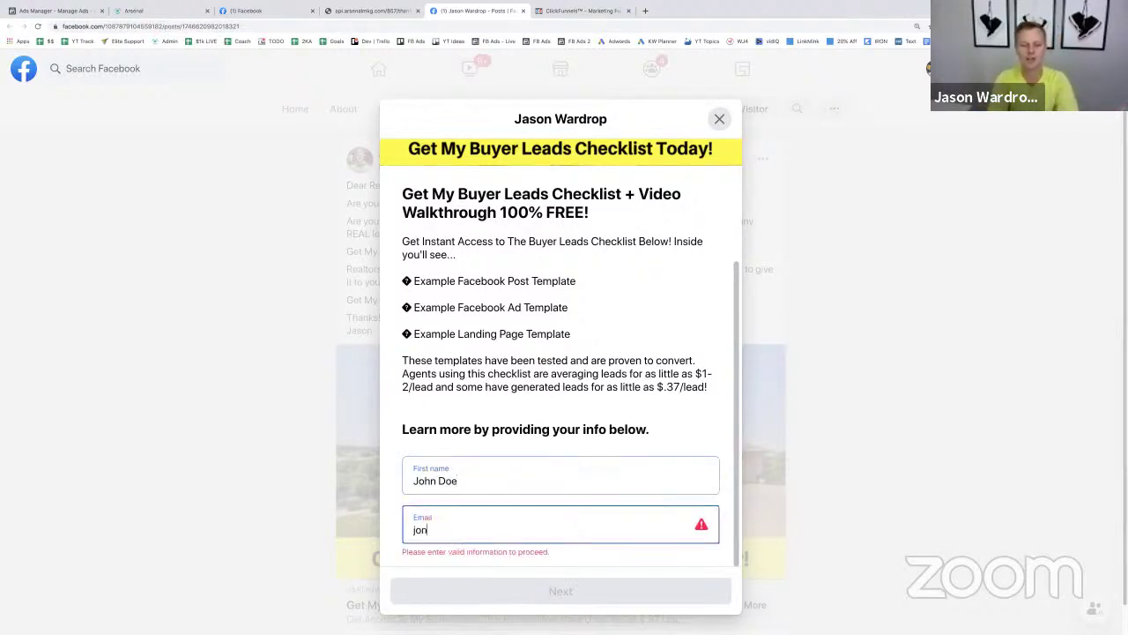
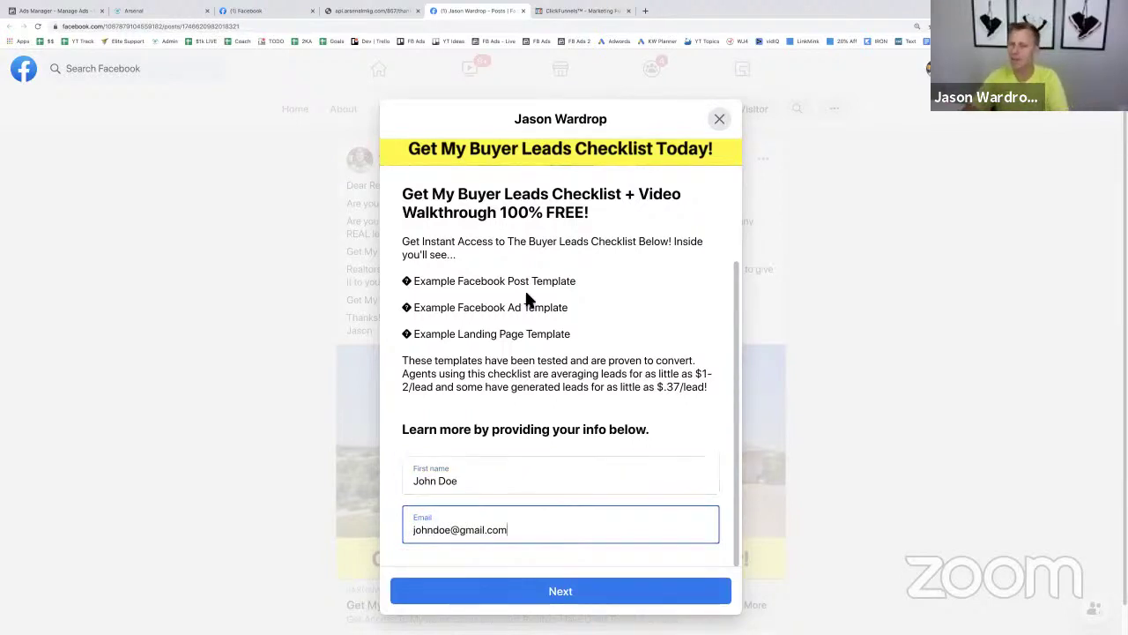
click(363, 11)
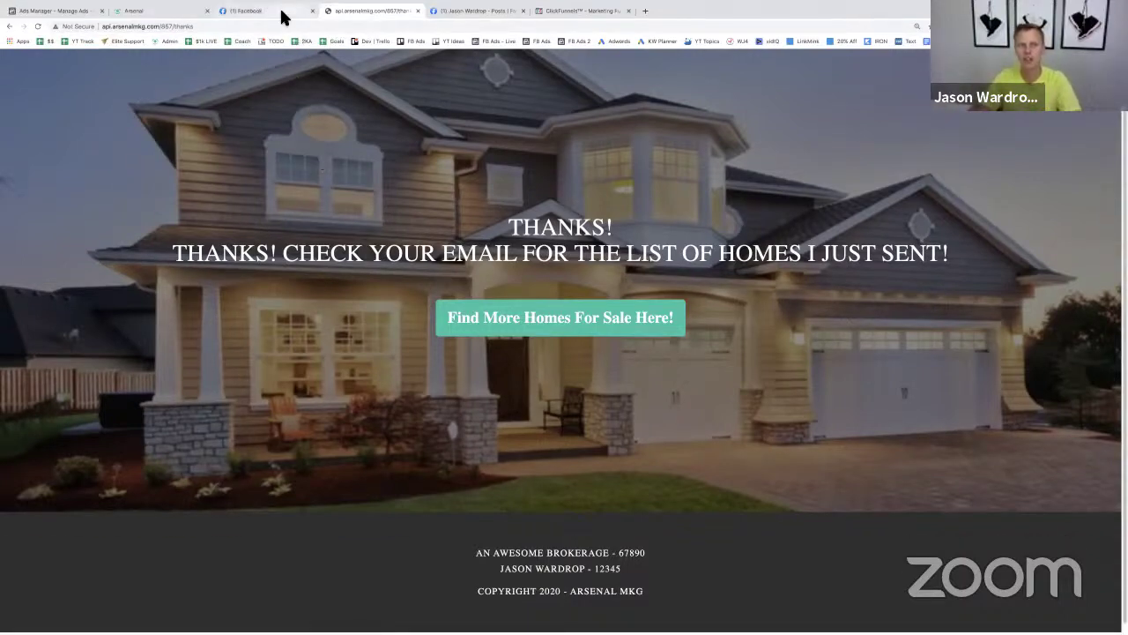
- Switch to the Demo Ad Examples new-listing post on Facebook
click(283, 18)
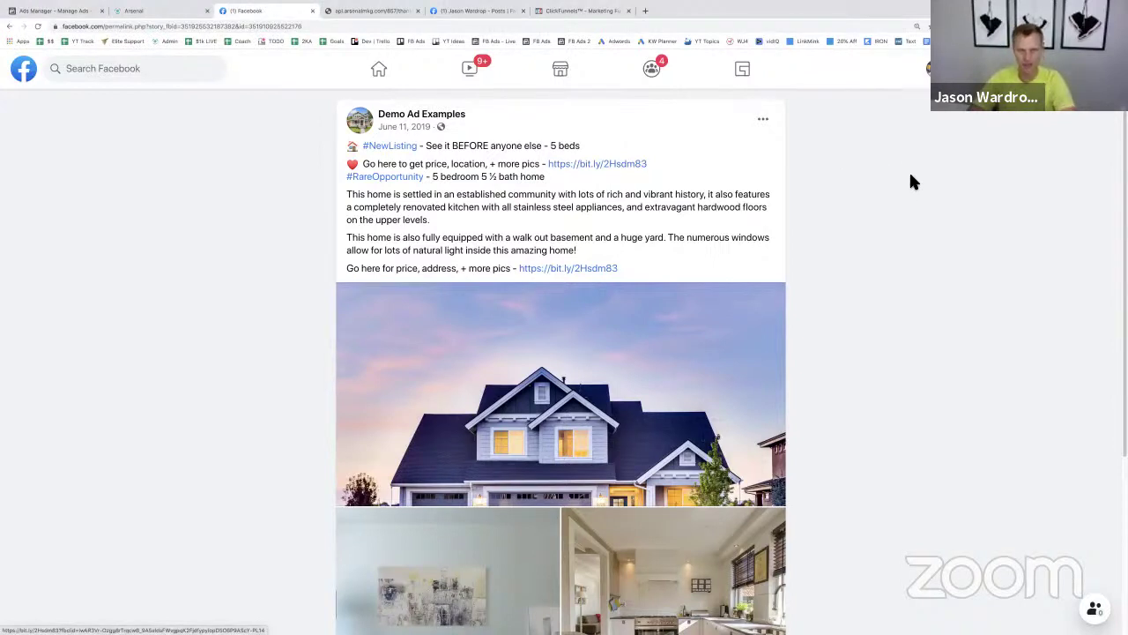
- Switch to the buyer leads funnel's Steps overview in ClickFunnels
click(589, 12)
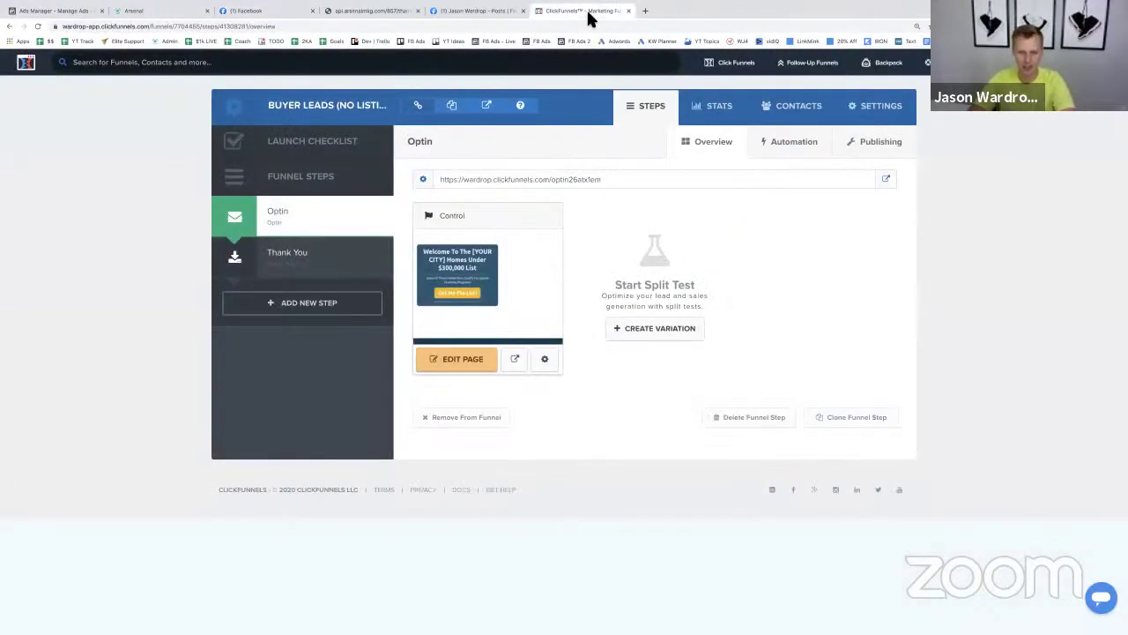
- Open the live optin page in a new tab, test its Get Me The List! popup twice, and switch to Ads Manager
click(886, 179)
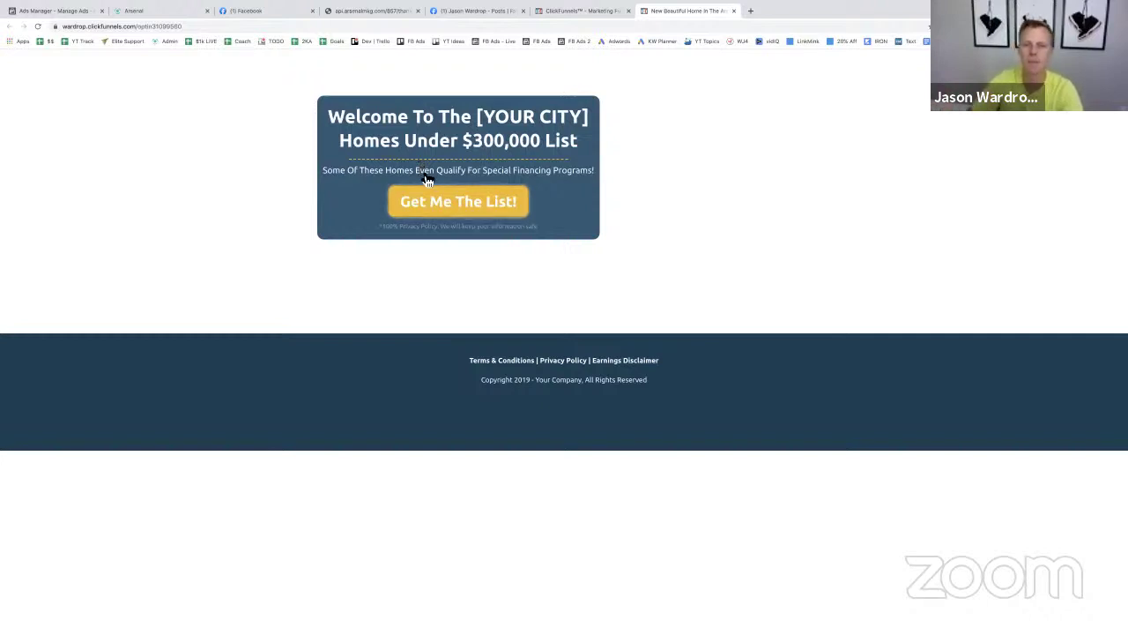
click(442, 201)
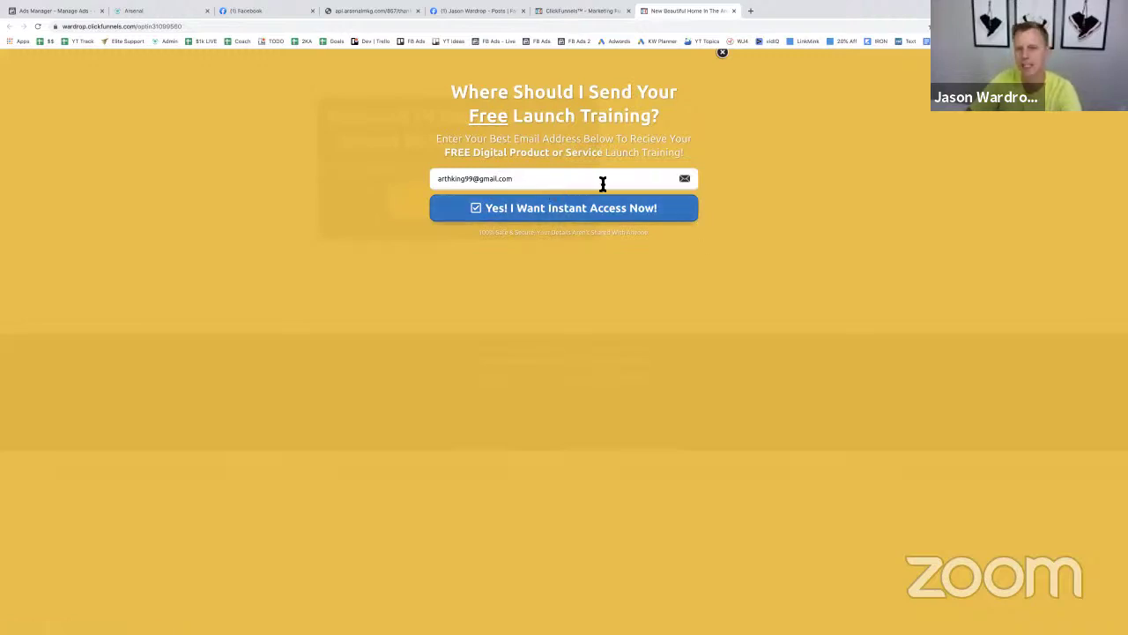
click(721, 54)
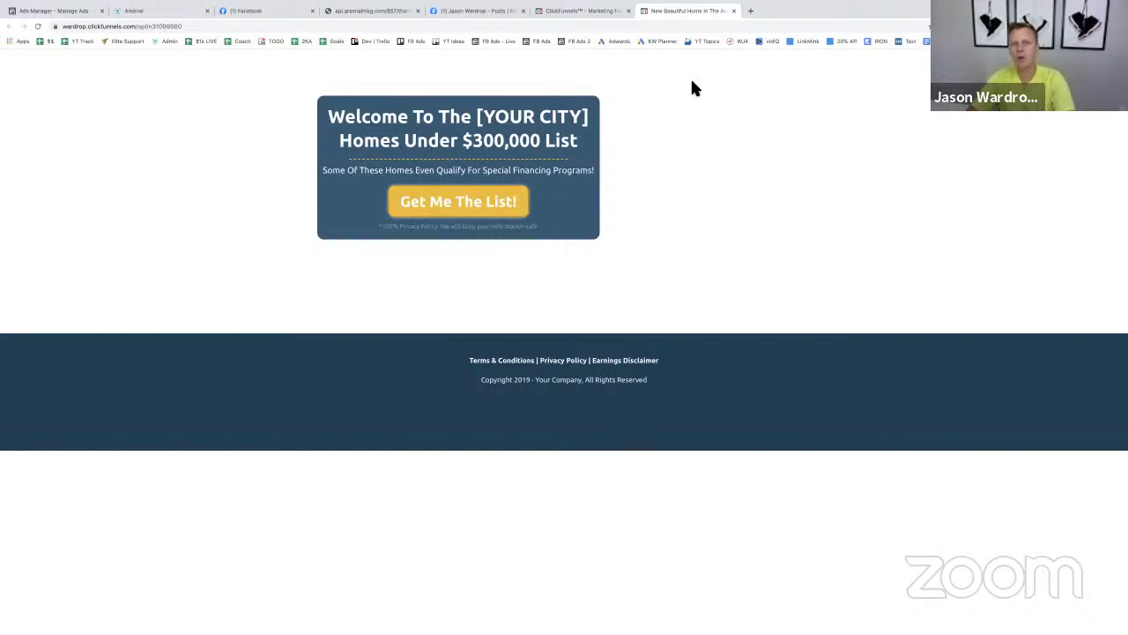
click(458, 201)
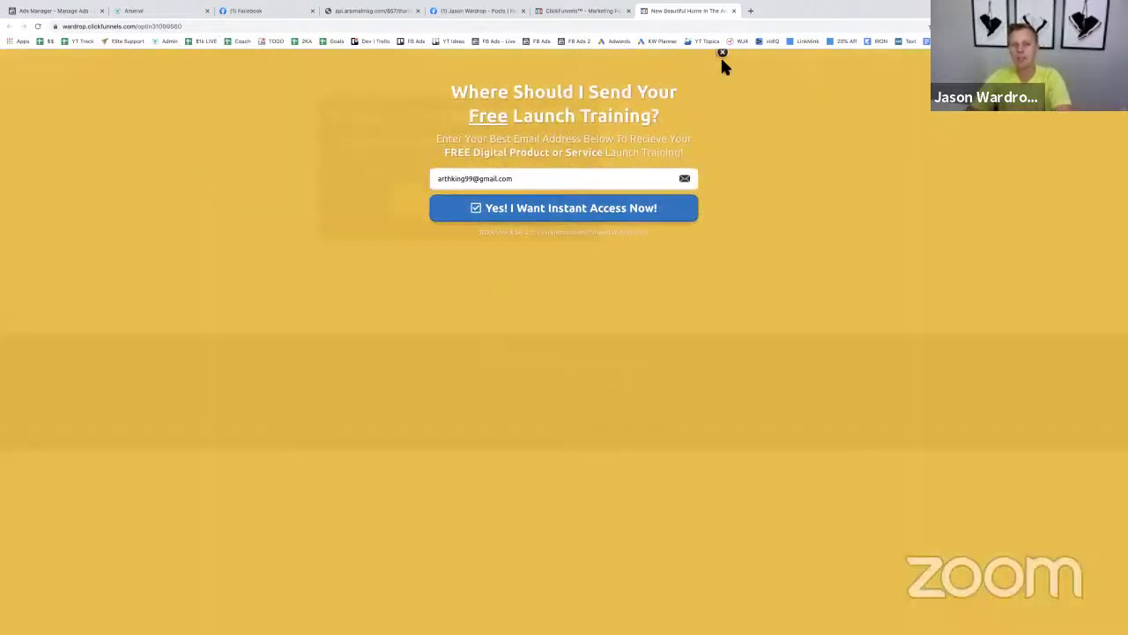
click(720, 54)
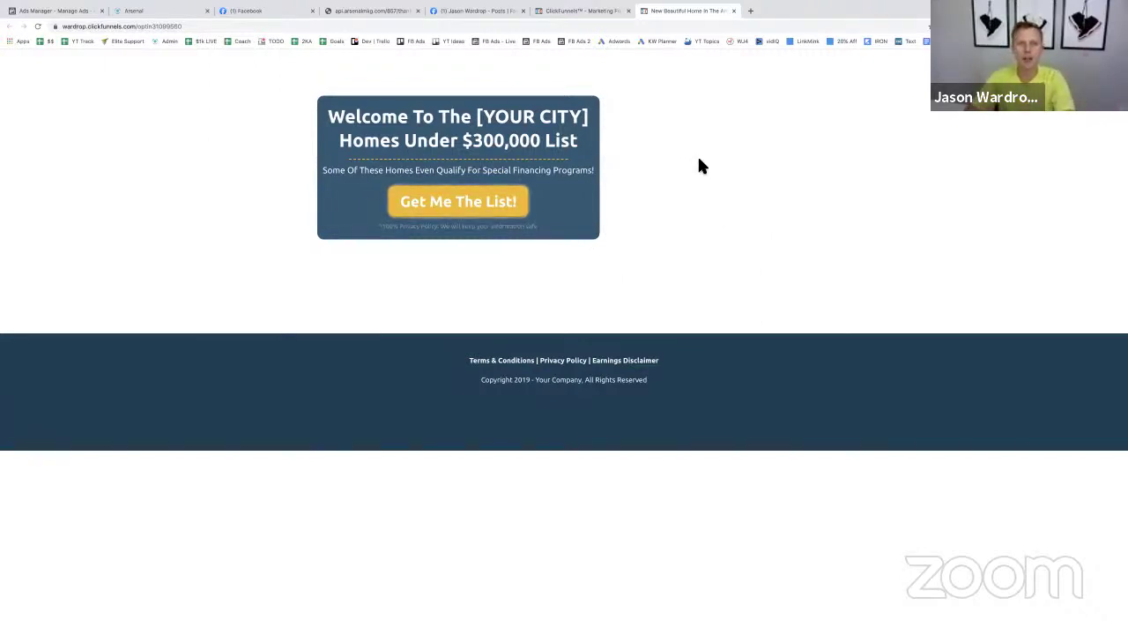
click(41, 12)
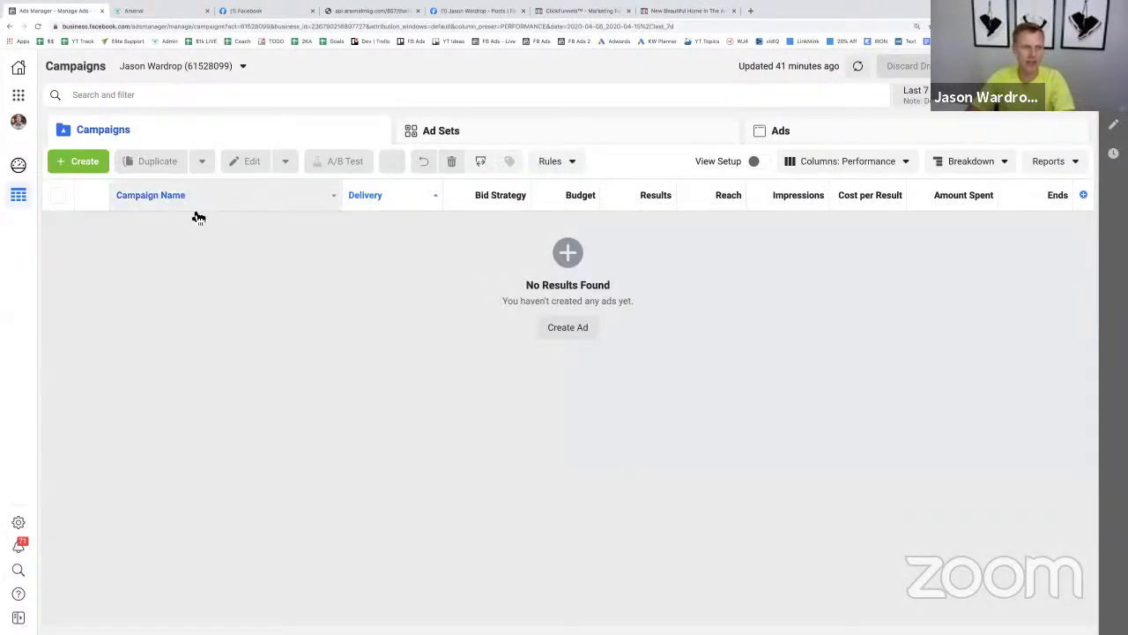
- Go to Events Manager from the Business Tools menu to view the Default Pixel overview
click(19, 95)
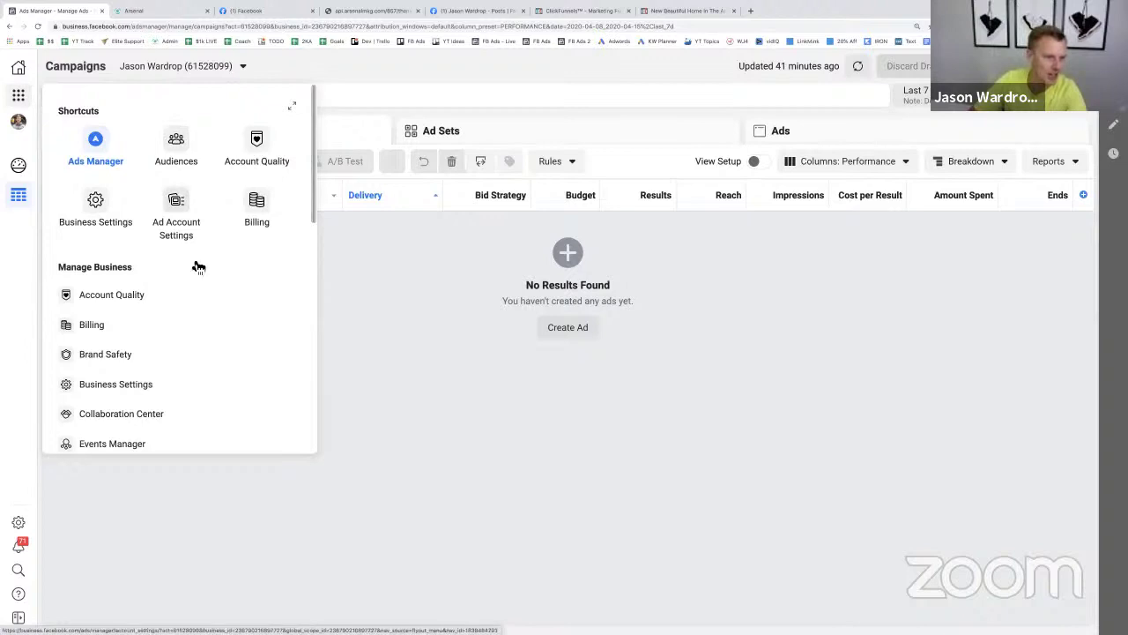
scroll(183, 309, down, 1)
scroll(180, 317, down, 2)
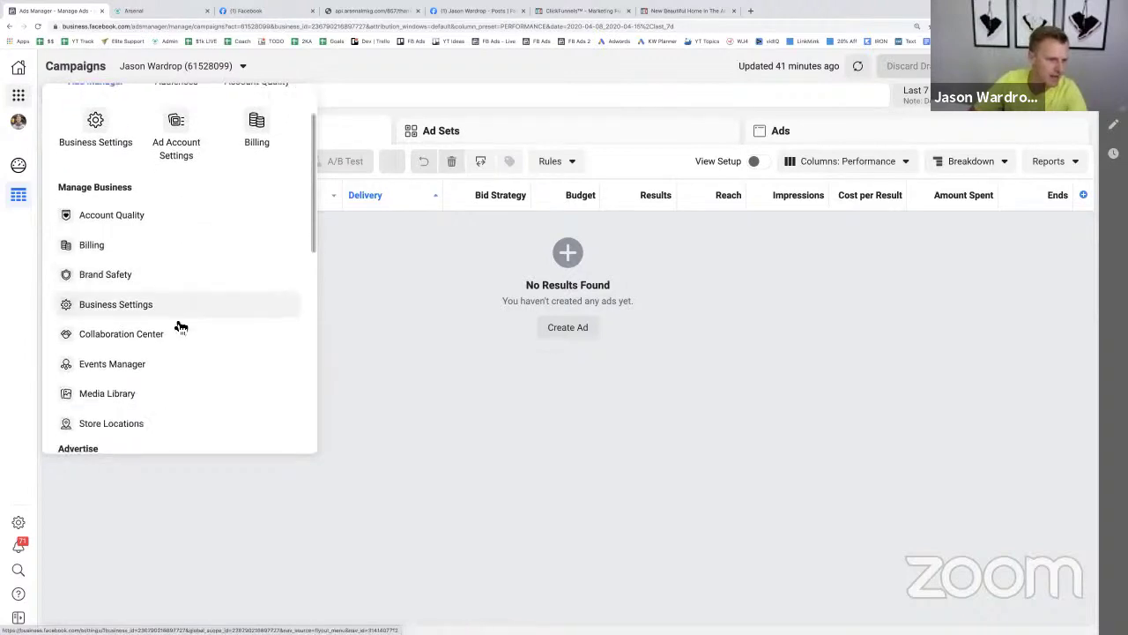
click(165, 364)
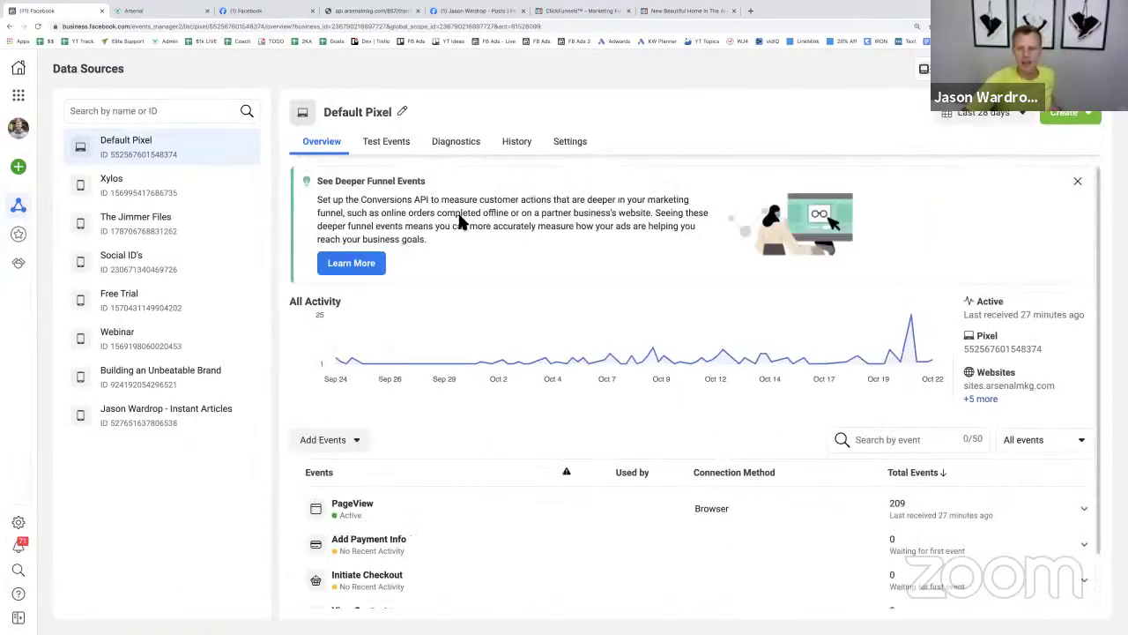
- Switch to a different business account, then add pixel events from a new website
click(364, 449)
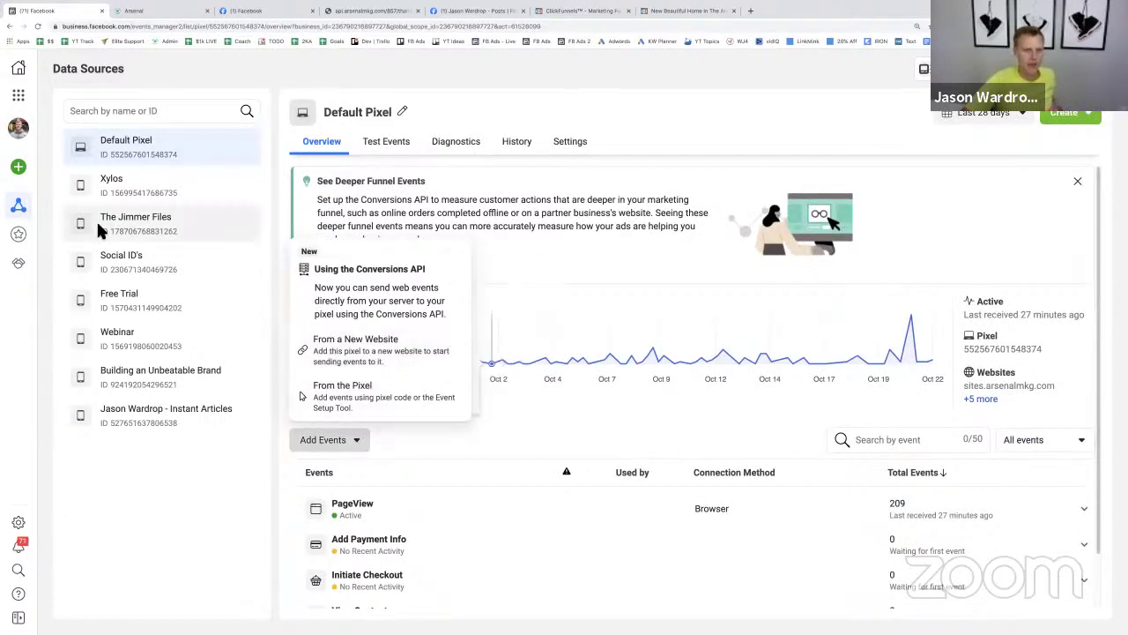
mouse_move(19, 232)
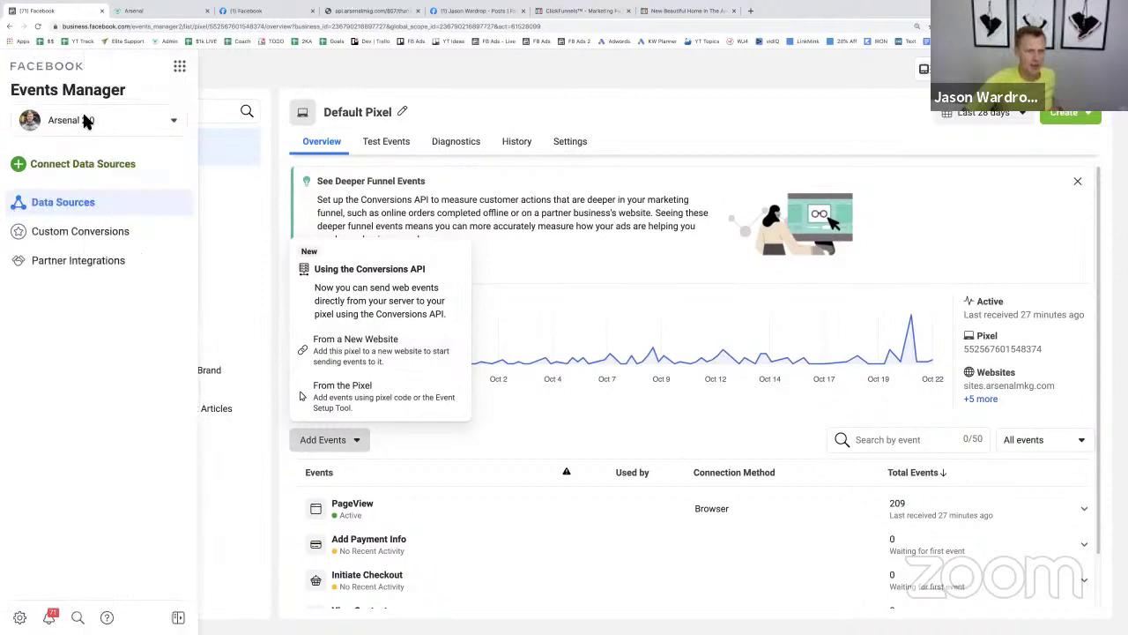
click(86, 121)
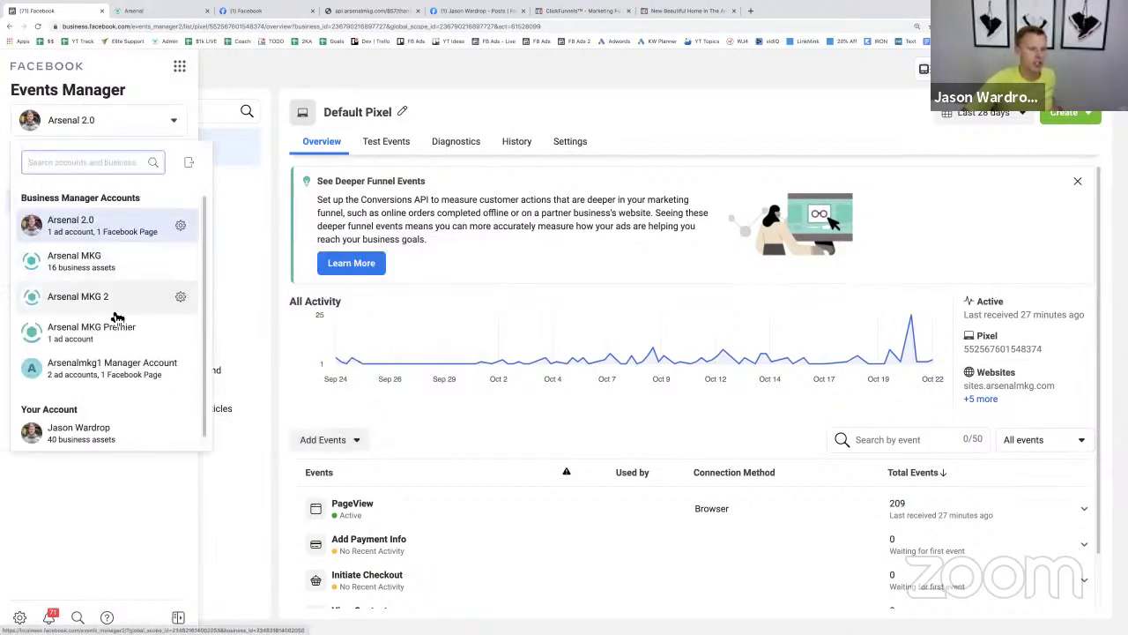
scroll(113, 334, down, 1)
click(99, 424)
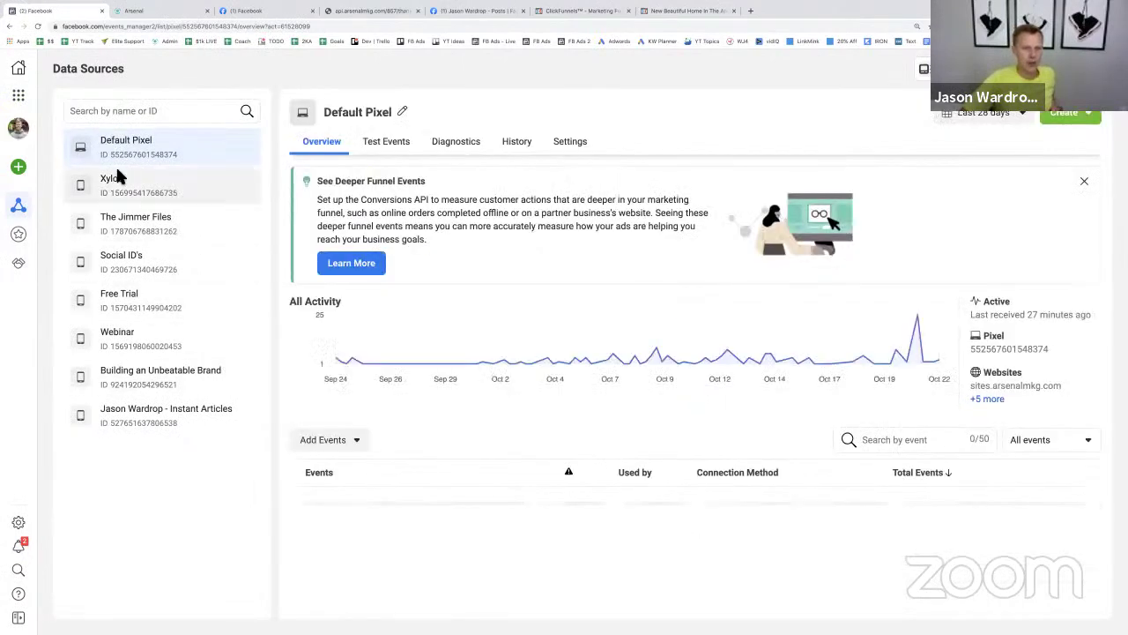
click(352, 447)
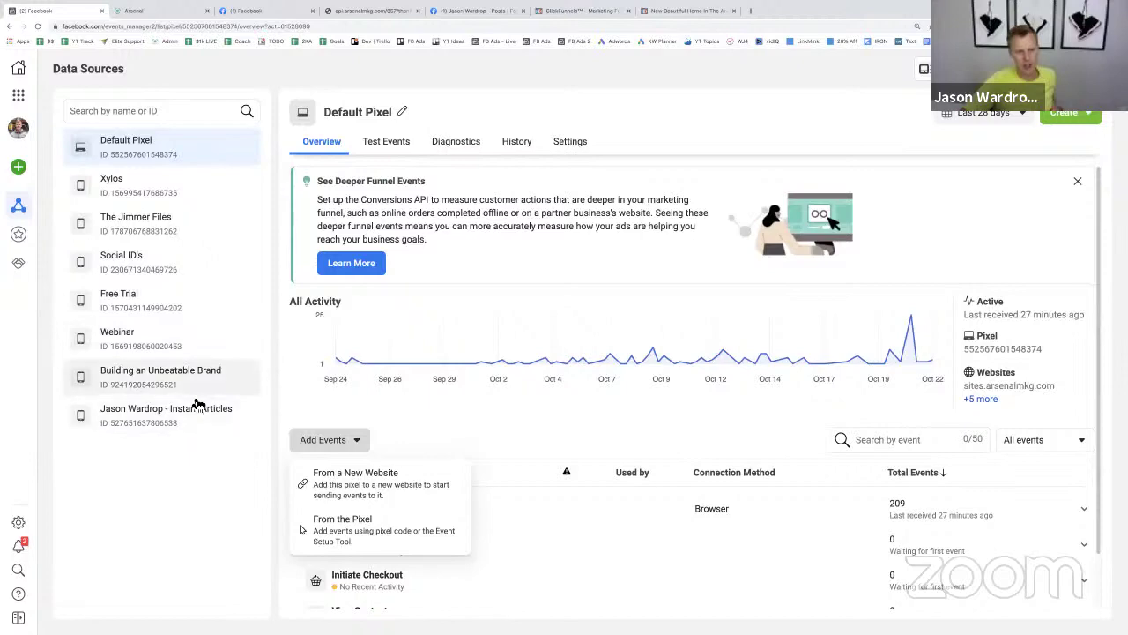
click(361, 495)
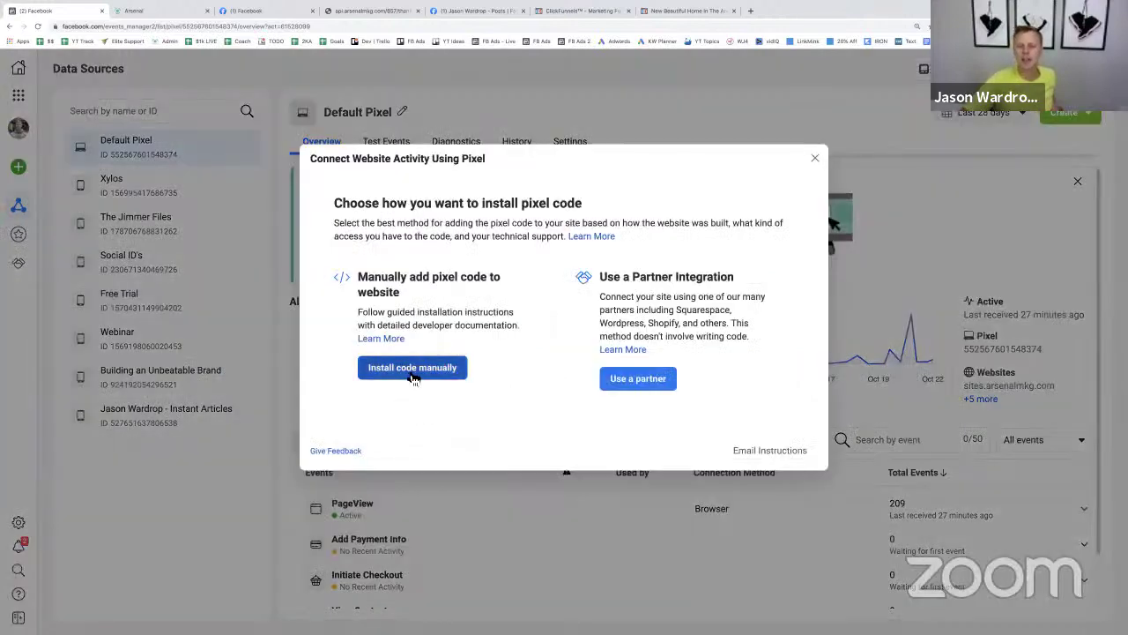
- Copy the pixel base code from the manual install option and return to ClickFunnels
click(413, 376)
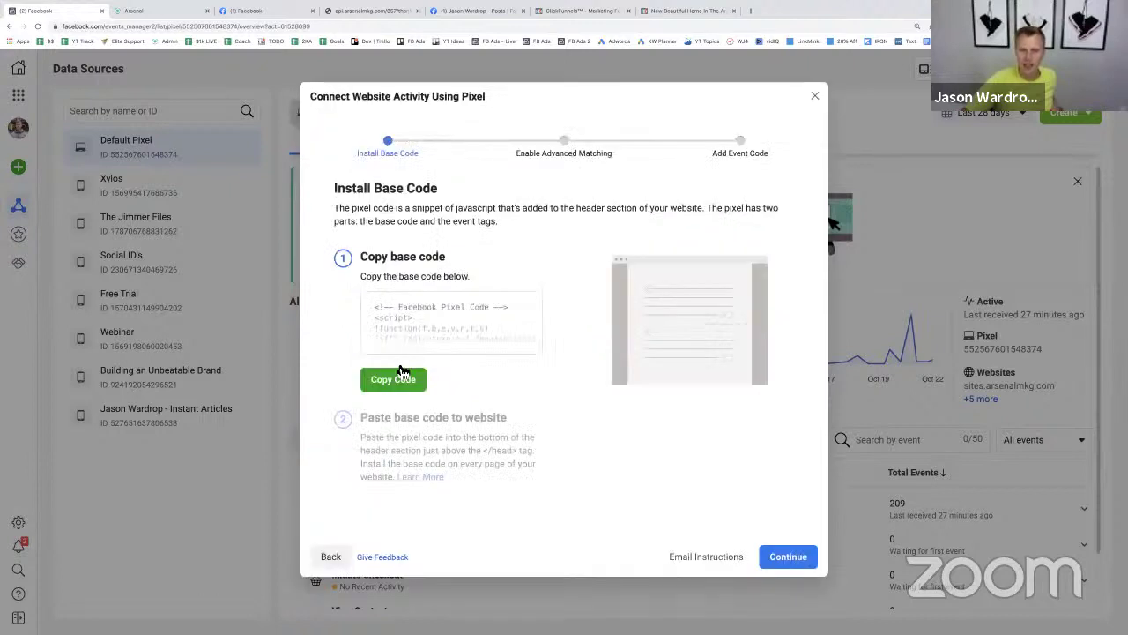
click(401, 386)
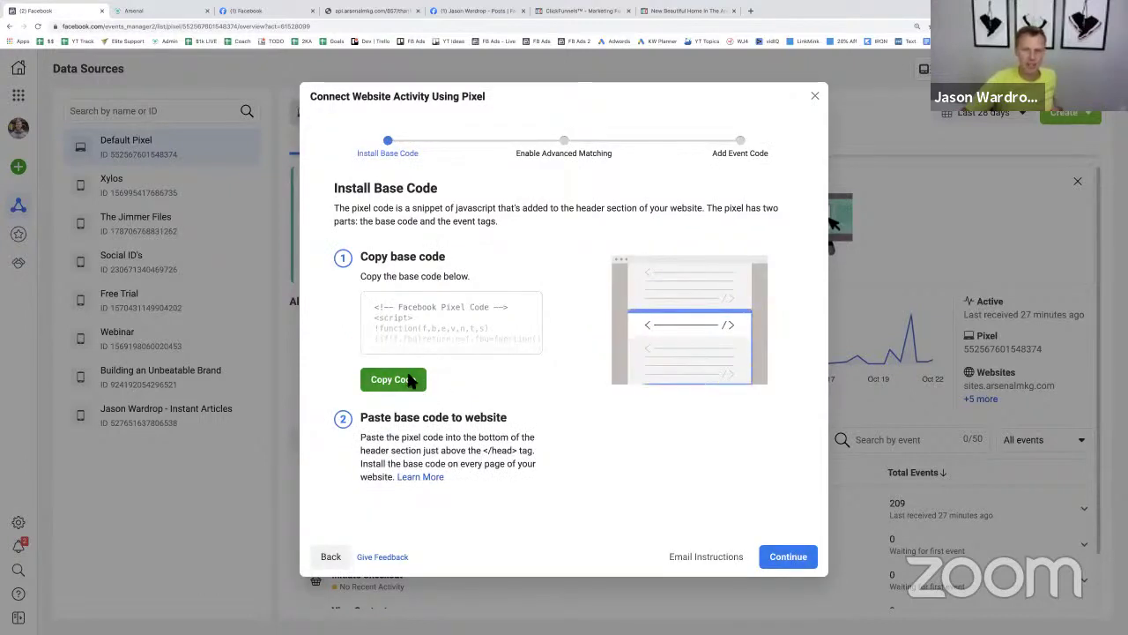
click(599, 12)
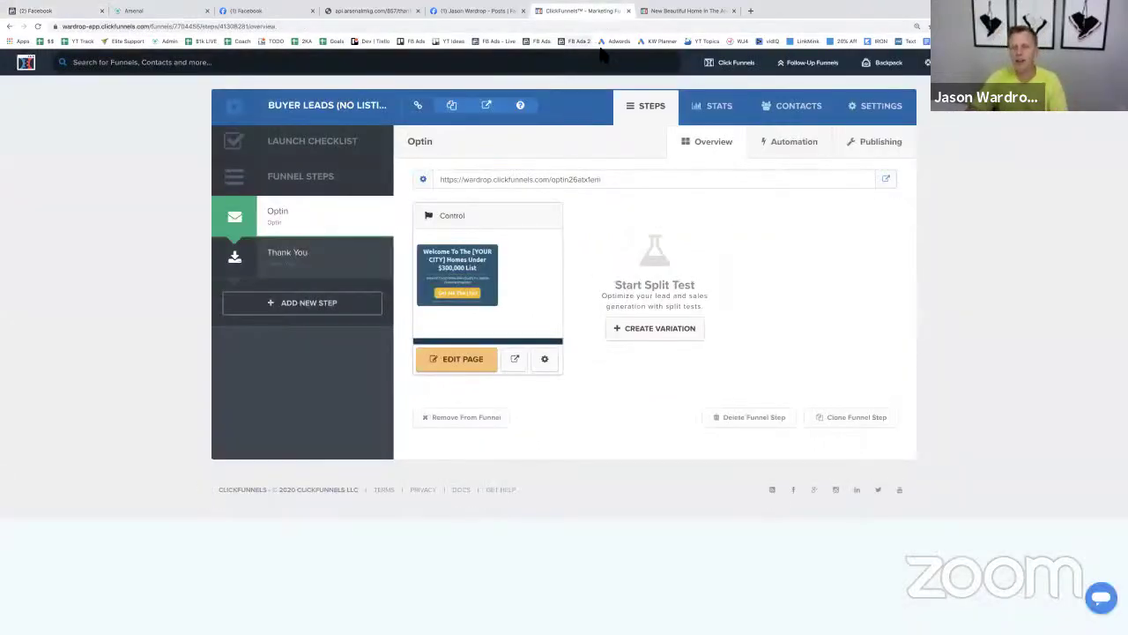
- Paste the pixel base code into the funnel's Head Tracking Code and save the settings
click(878, 117)
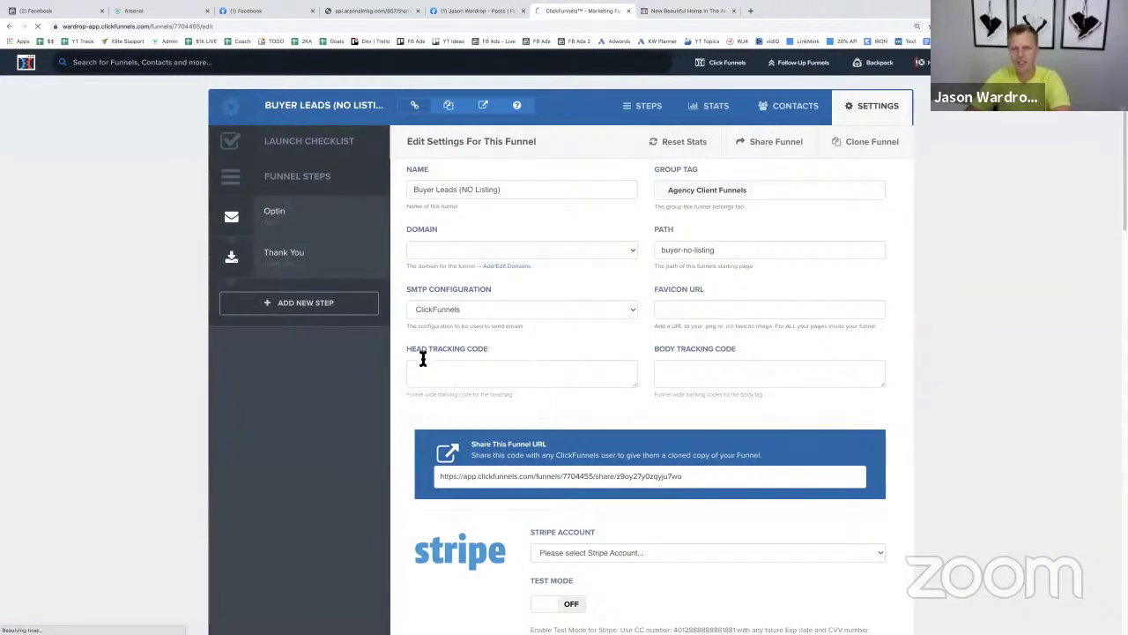
click(440, 371)
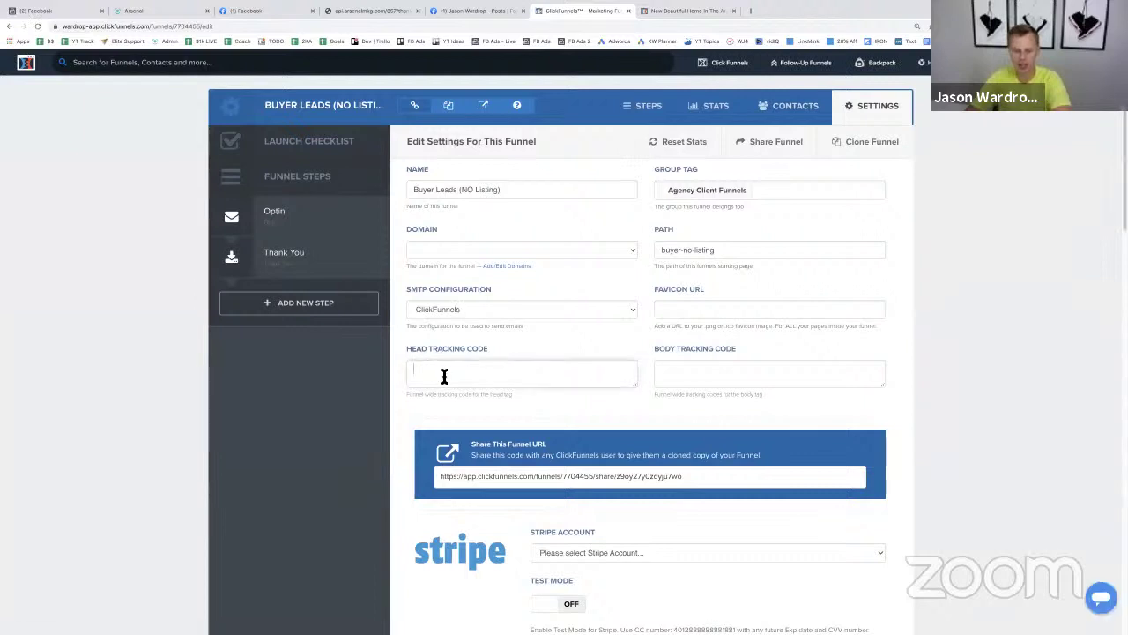
key(ctrl+v)
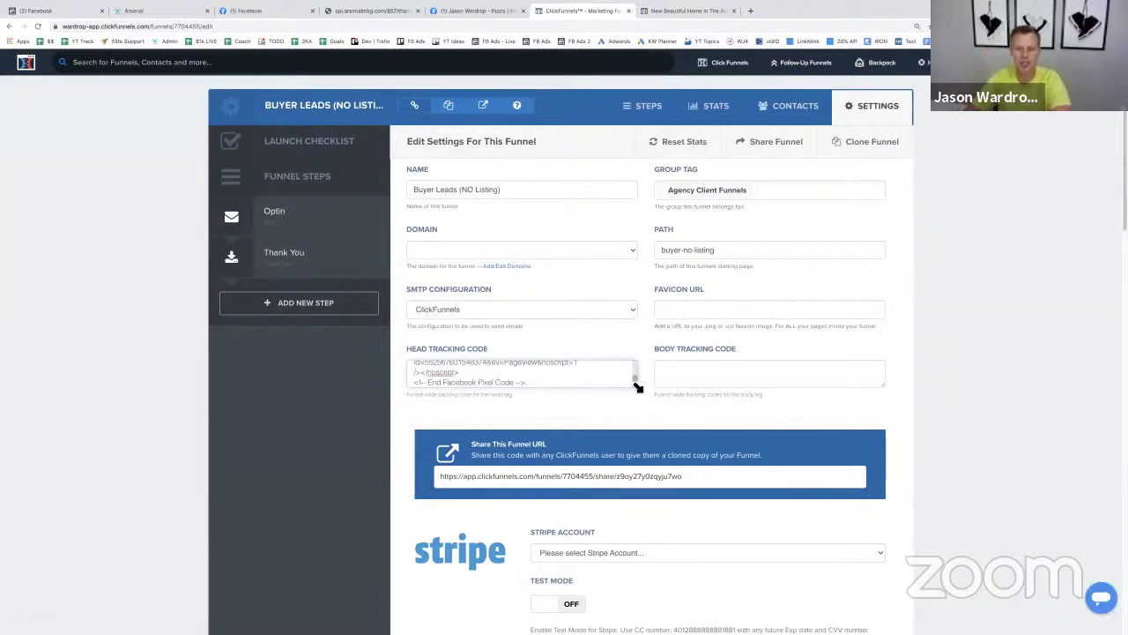
drag(638, 386, 667, 588)
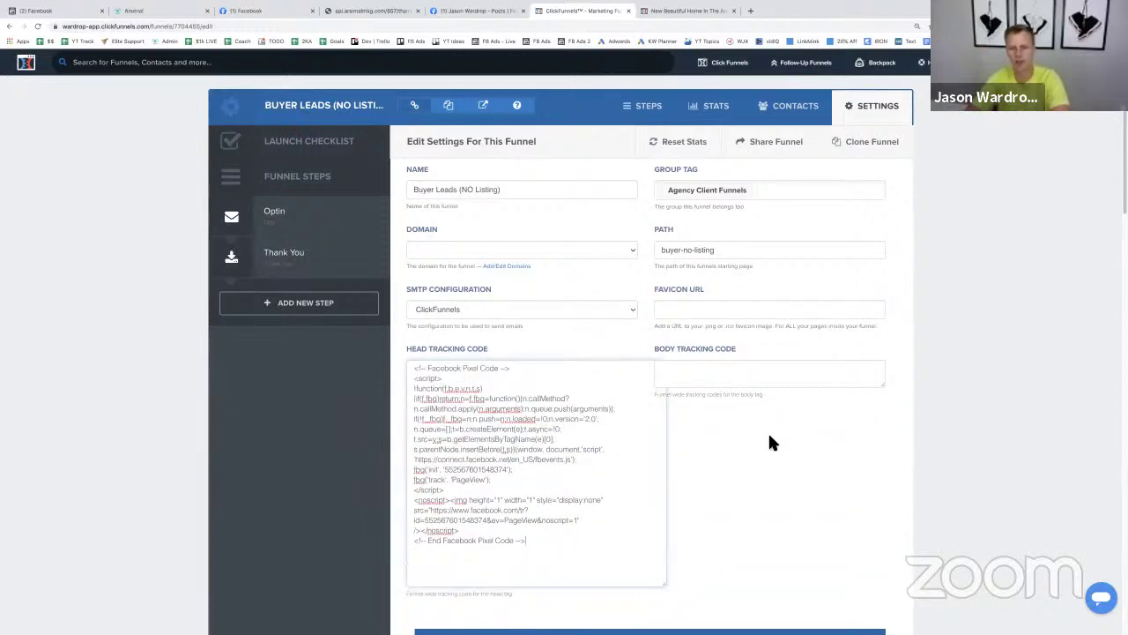
scroll(947, 501, down, 20)
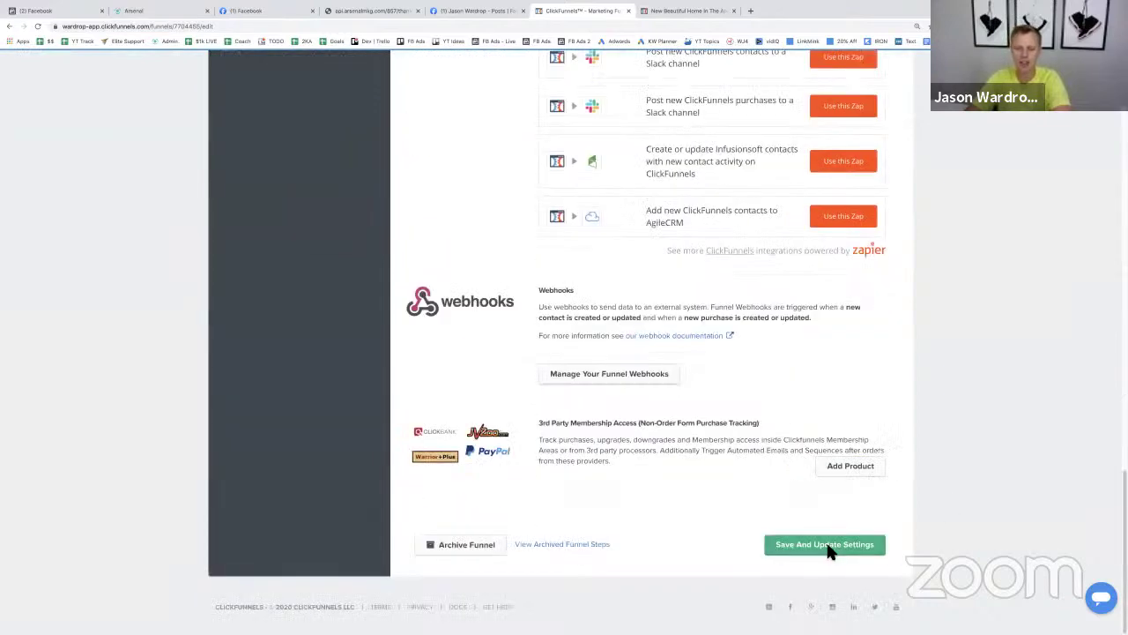
click(828, 547)
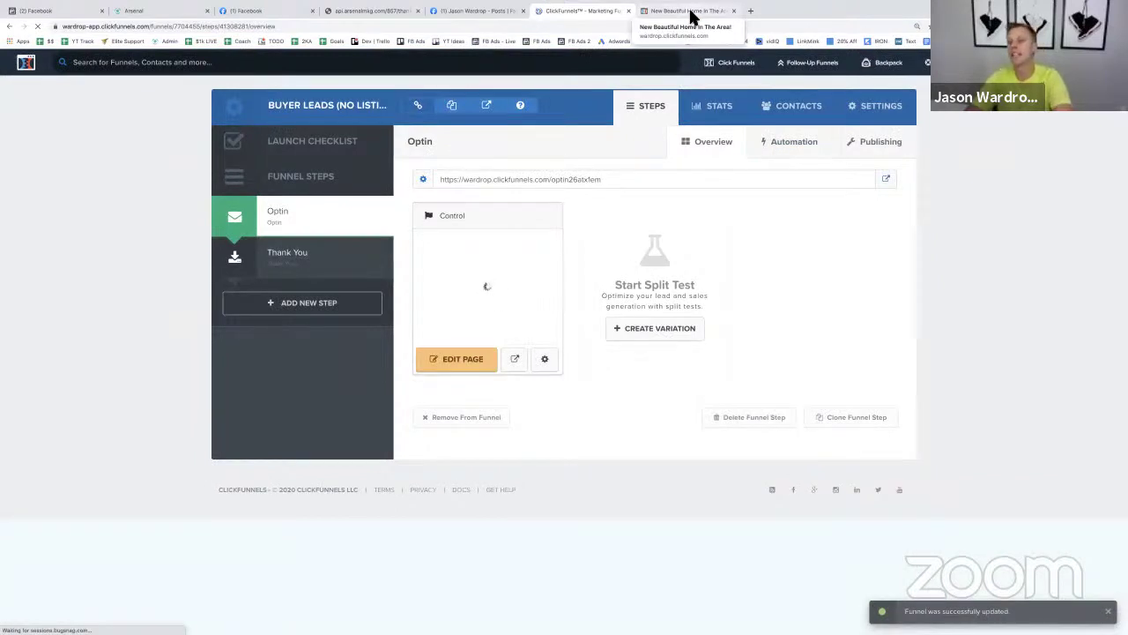
- Reload the live opt-in page
click(692, 13)
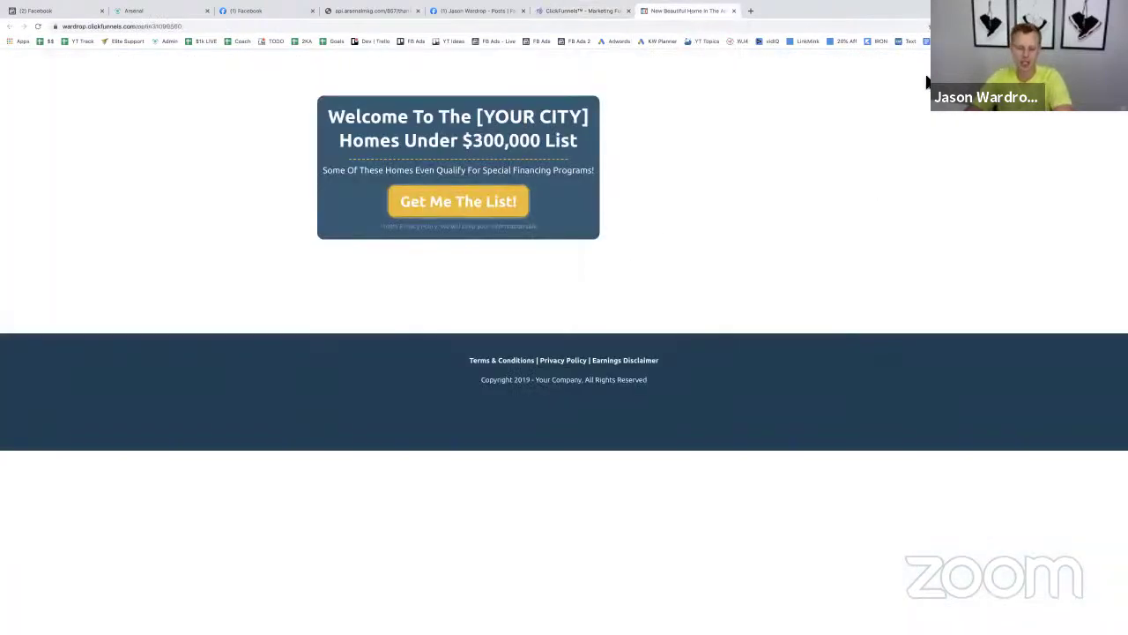
key(super+r)
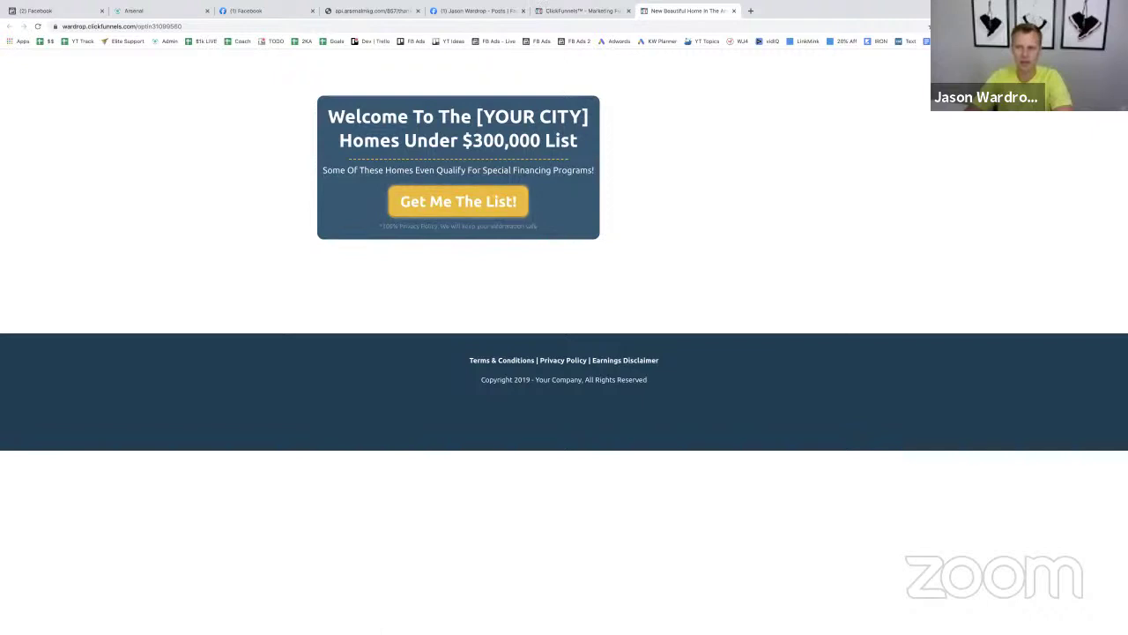
click(589, 12)
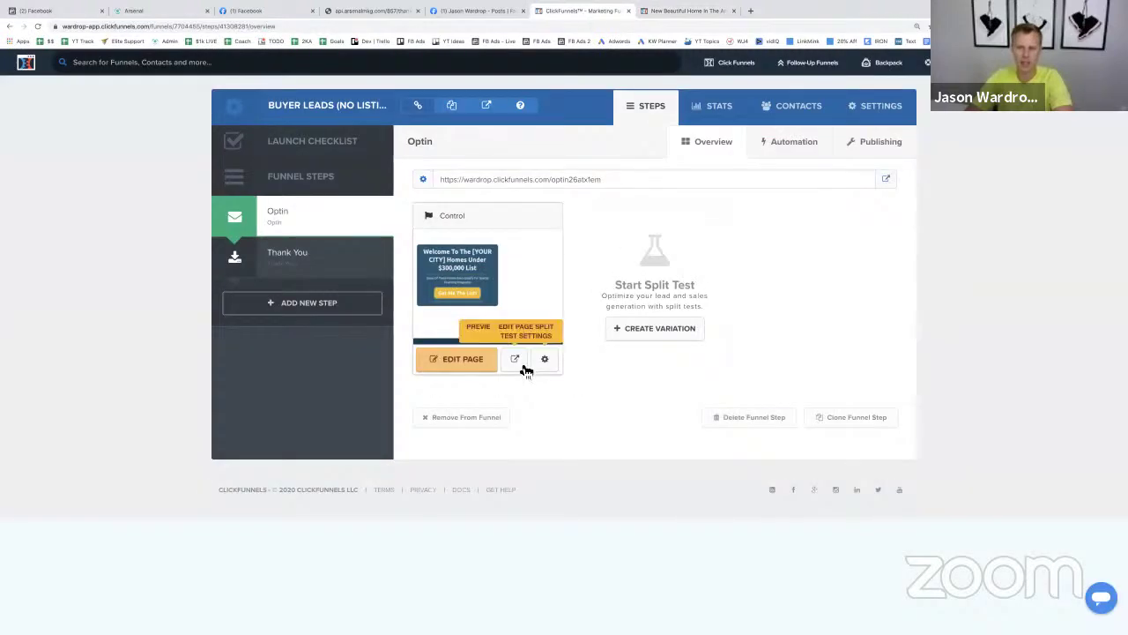
- Preview the Optin step and test its 'Get Me The List!' pop-up form
click(516, 360)
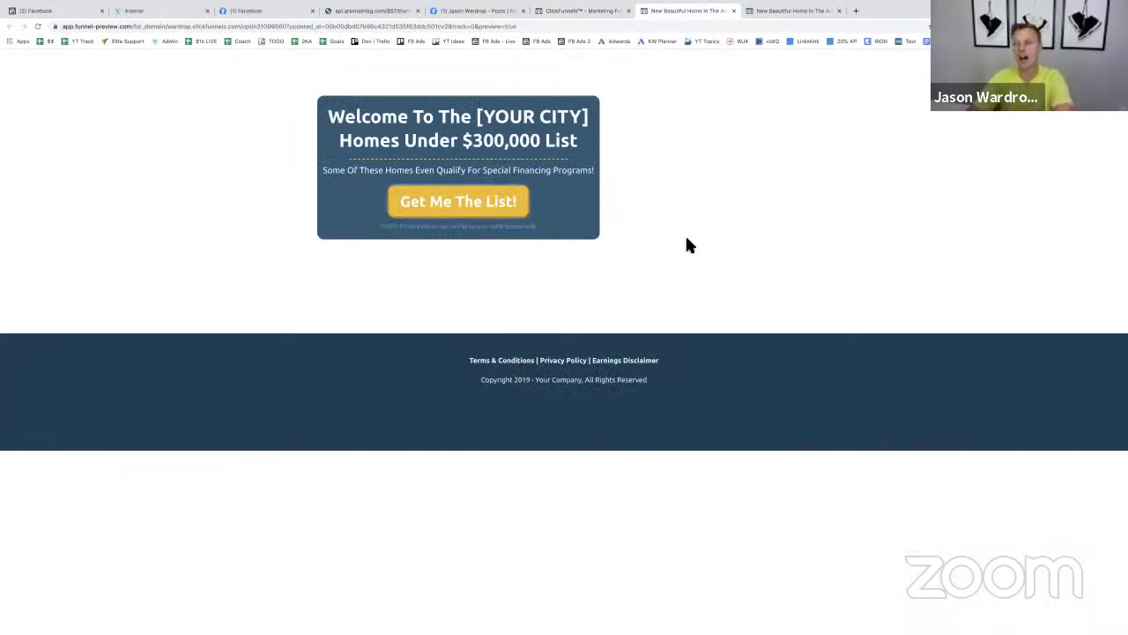
click(476, 202)
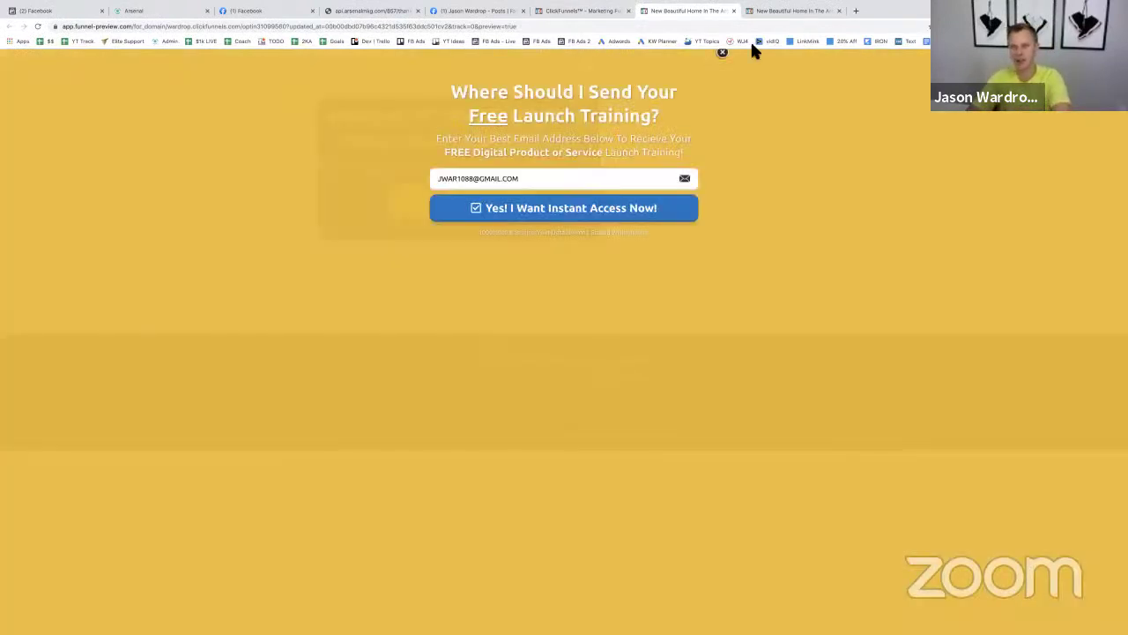
click(723, 53)
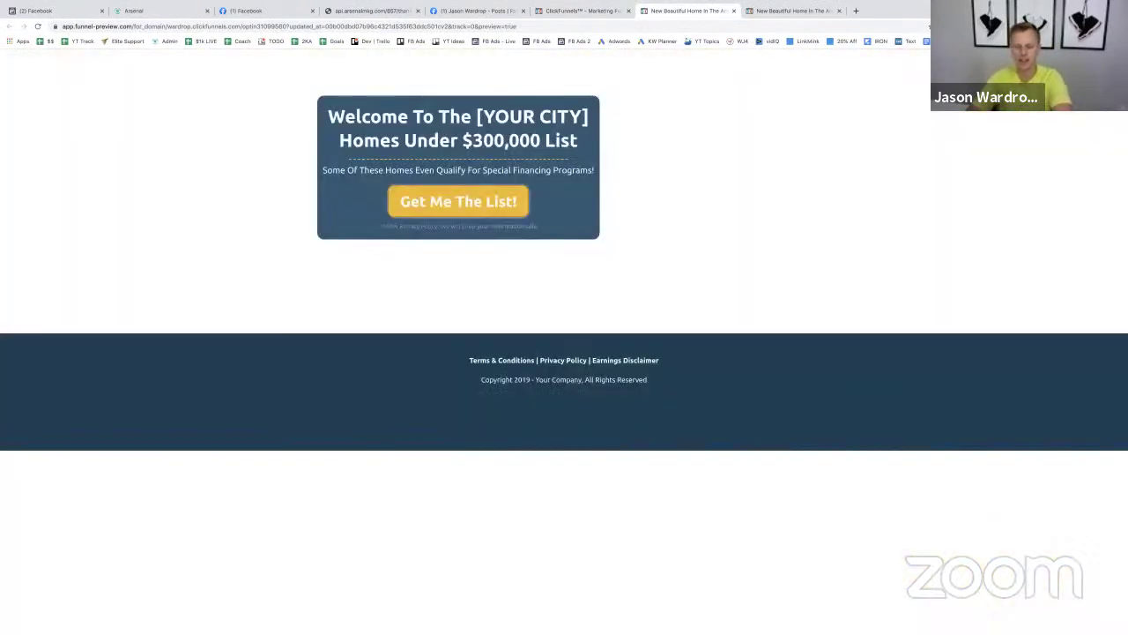
key(ctrl+plus)
key(ctrl+plus)
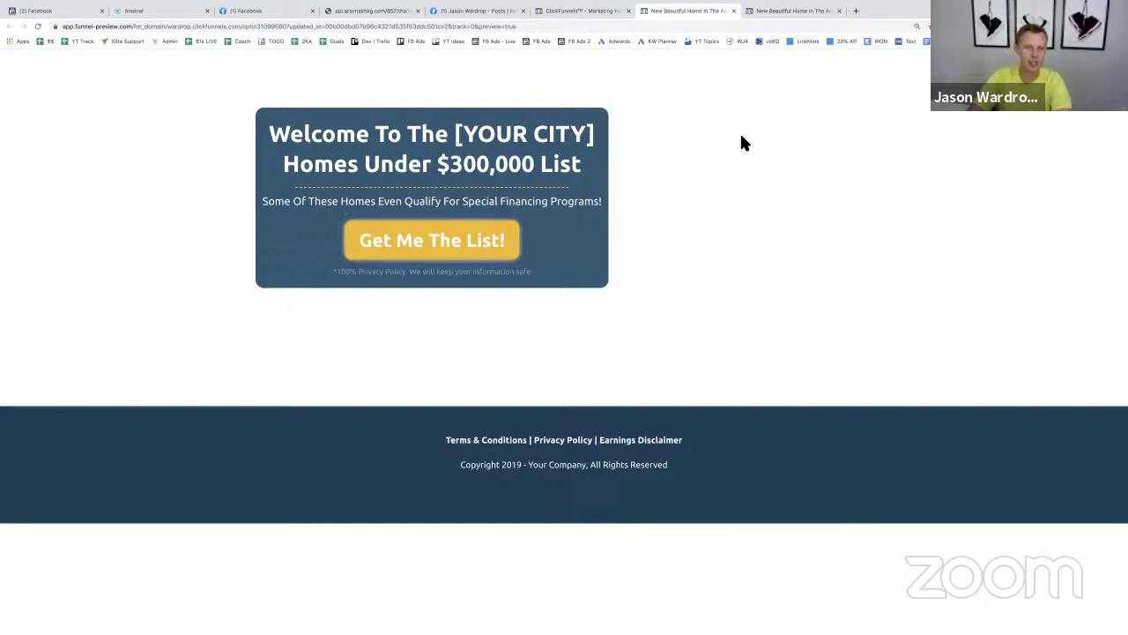
click(50, 11)
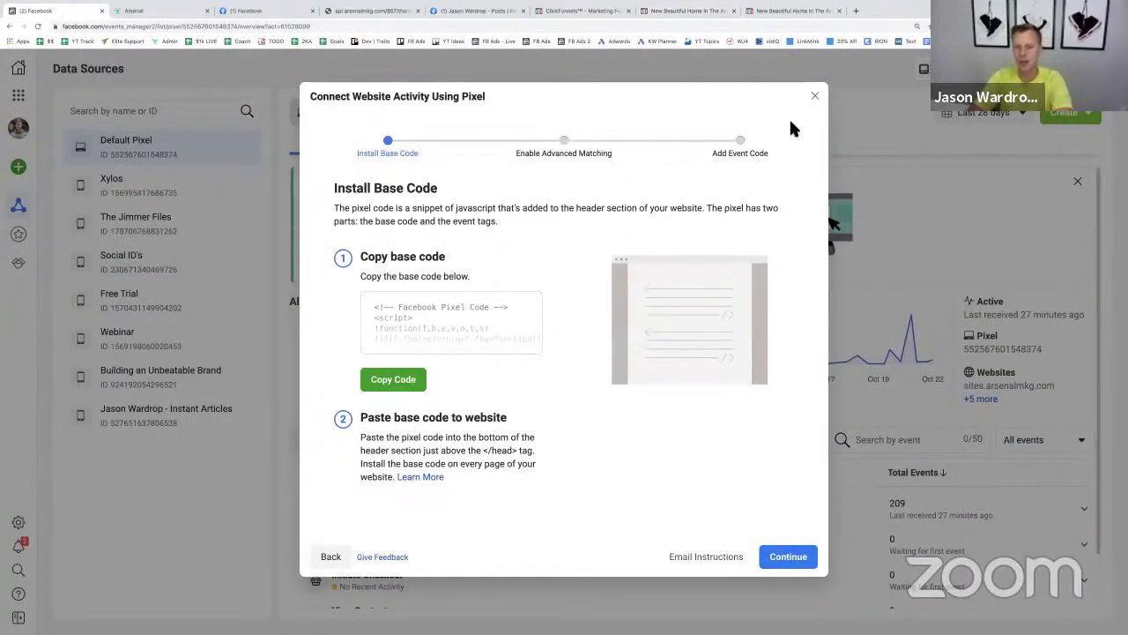
- Close the Connect Website Activity pixel dialog and go back to the ClickFunnels funnel
click(815, 99)
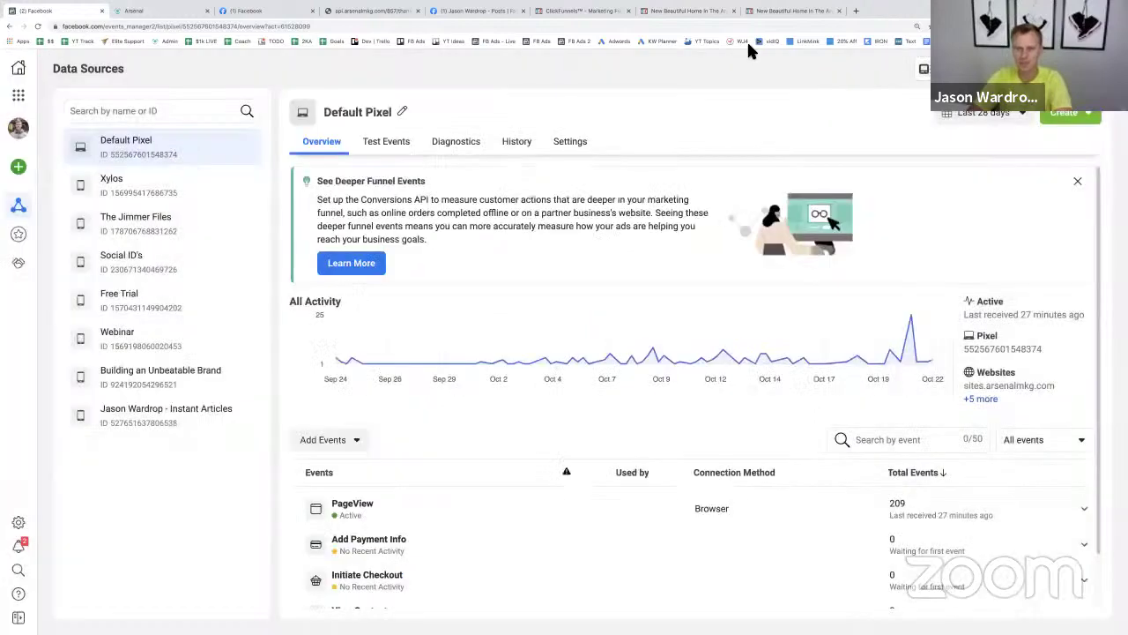
click(586, 10)
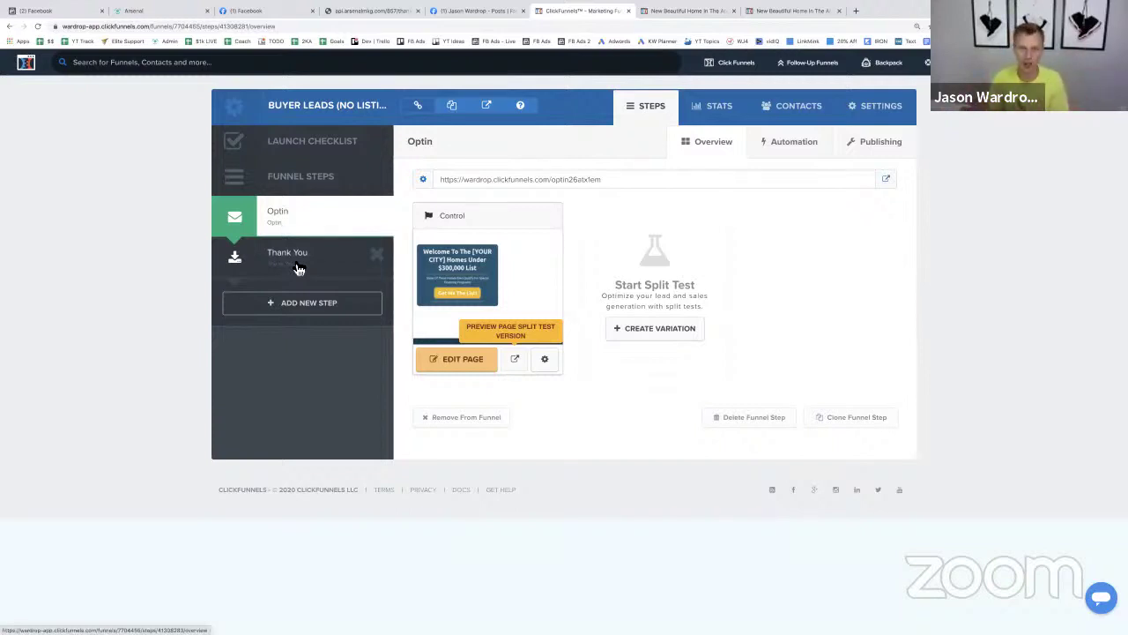
- Open the Thank You step's page in a new tab and select its full URL
click(297, 265)
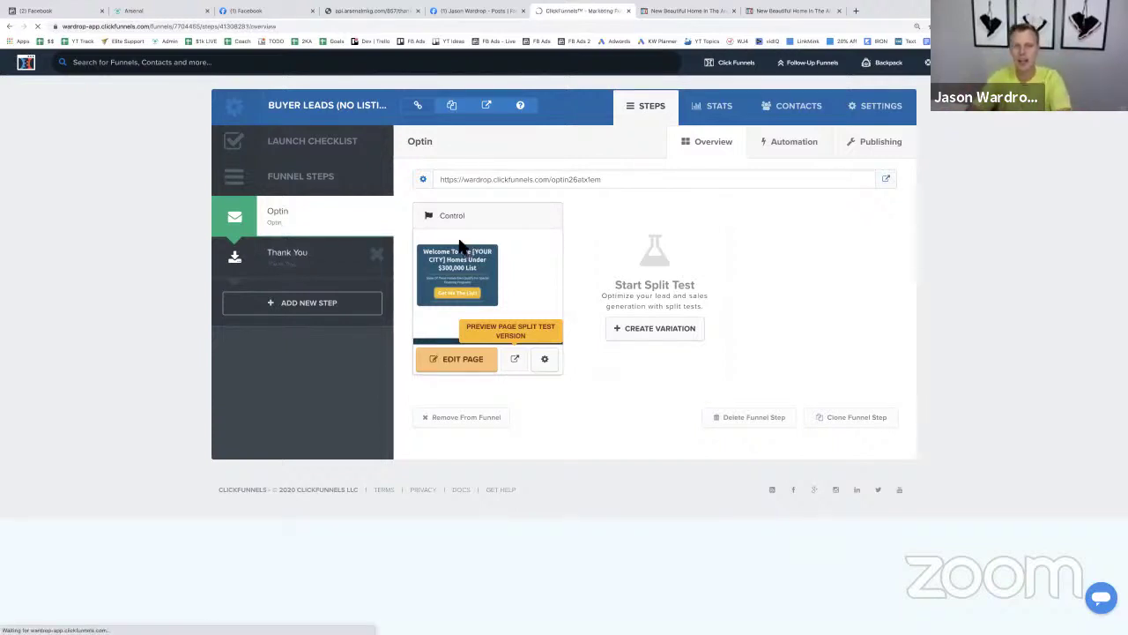
click(887, 180)
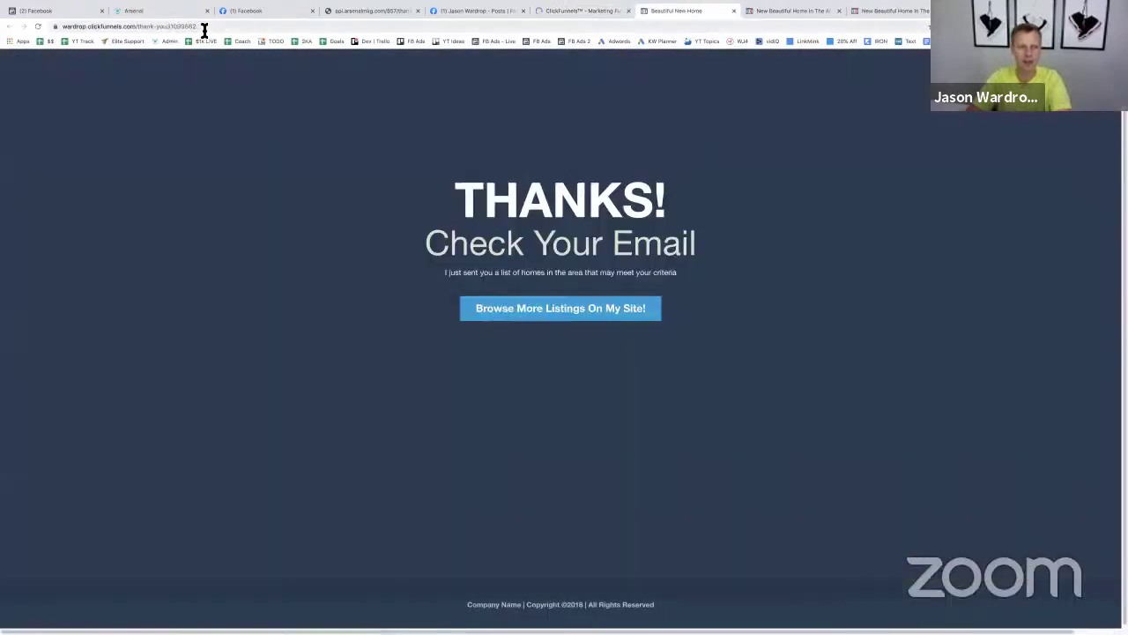
click(147, 25)
key(super+c)
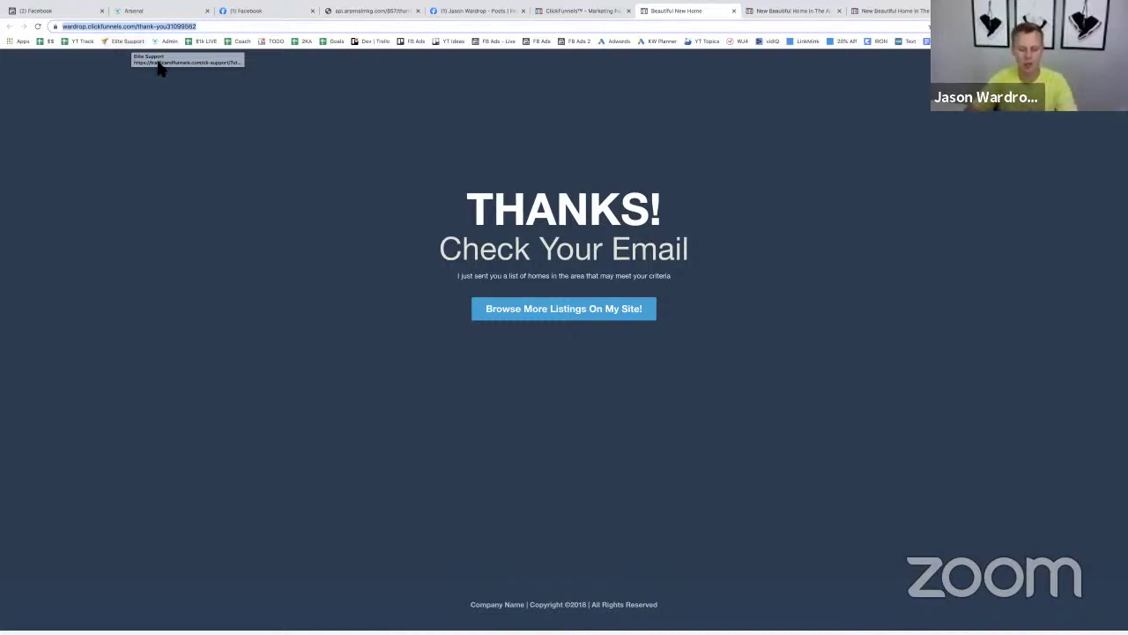
click(56, 12)
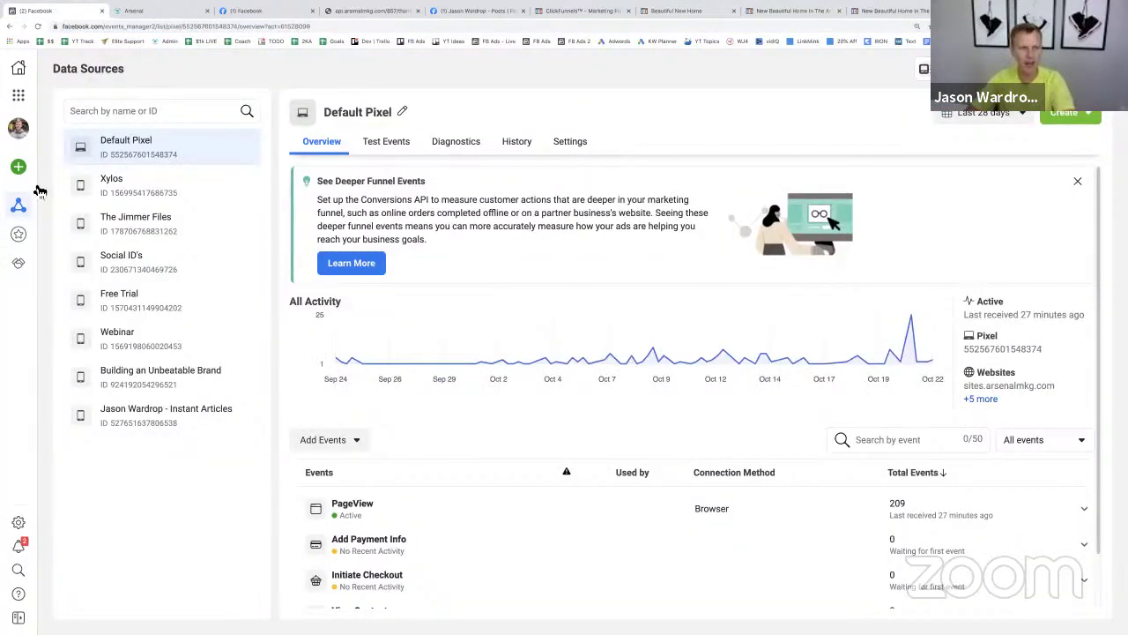
- Start a new custom conversion named 'Real Estate Leads YT Demo'
mouse_move(19, 205)
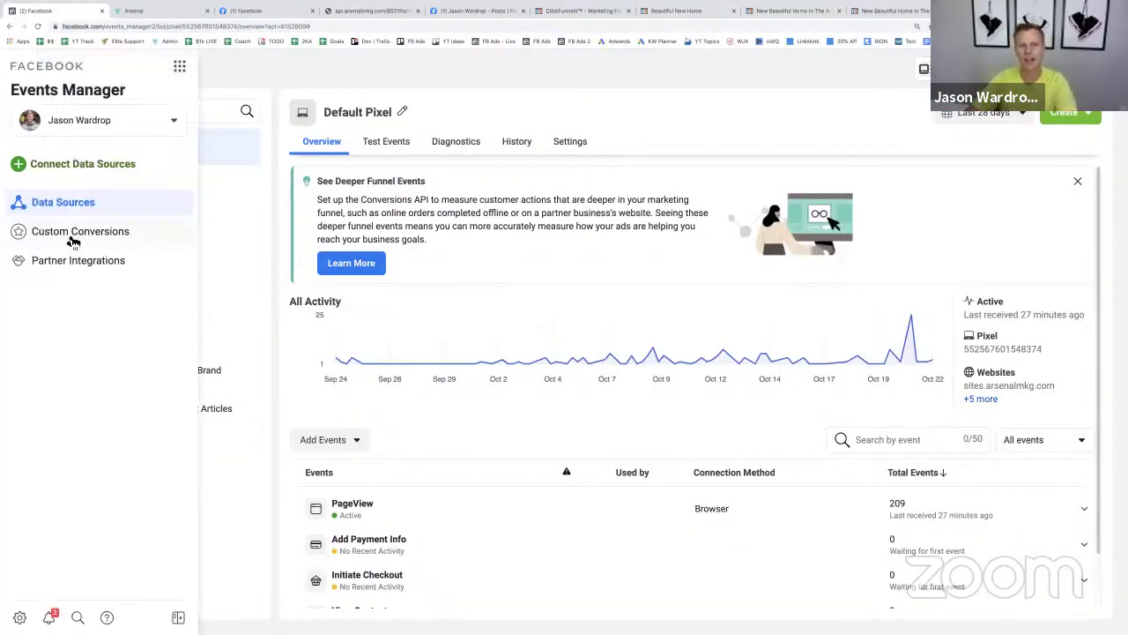
click(73, 235)
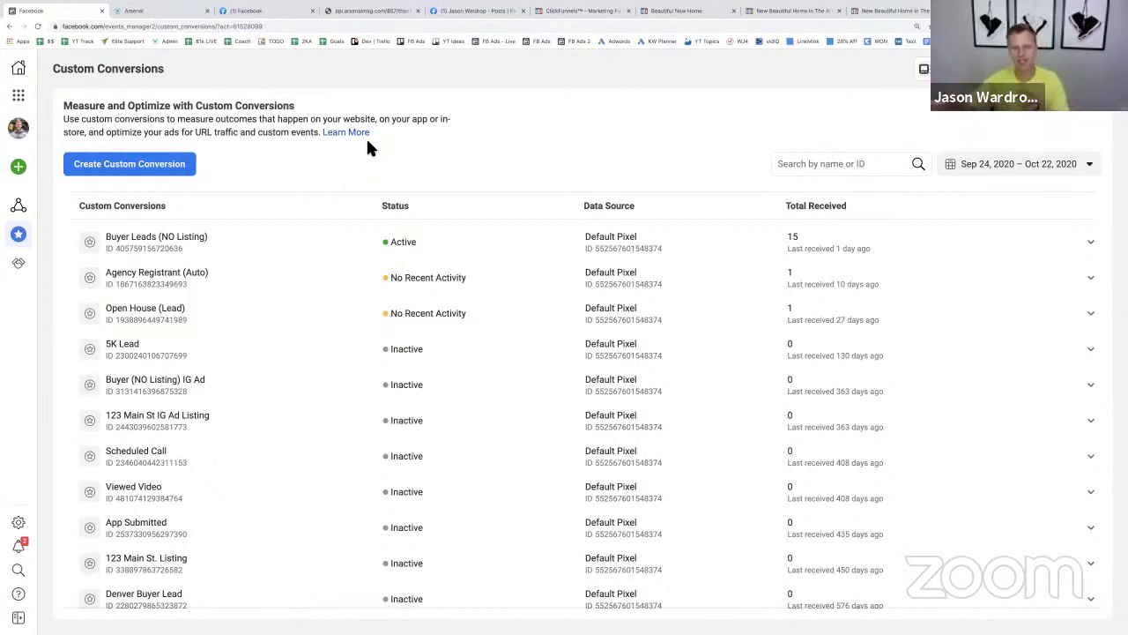
click(140, 168)
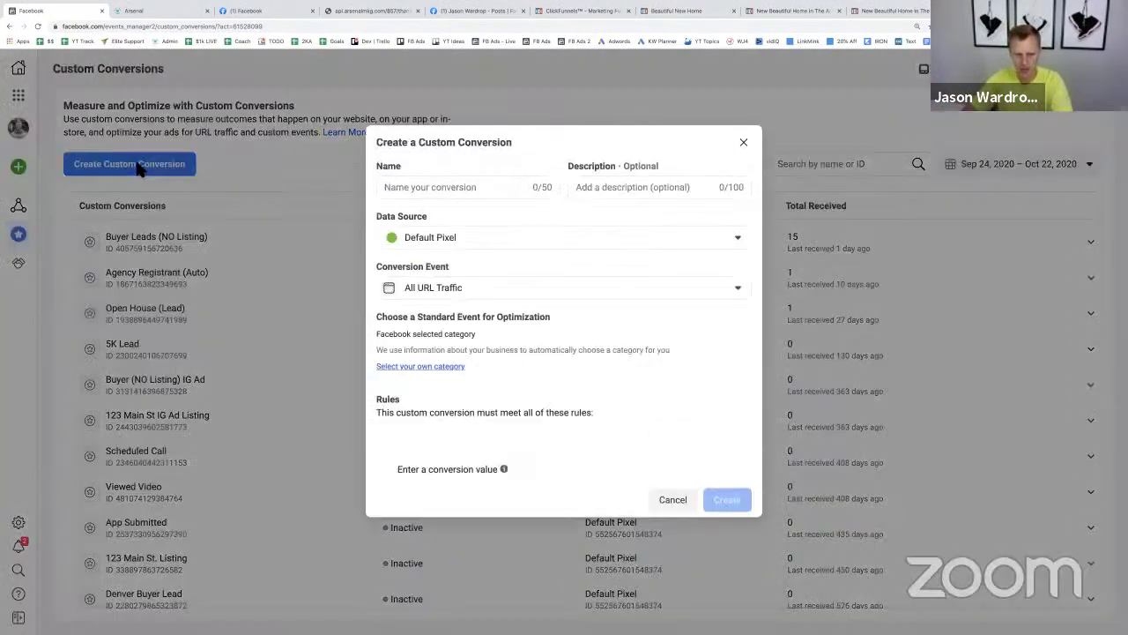
click(438, 163)
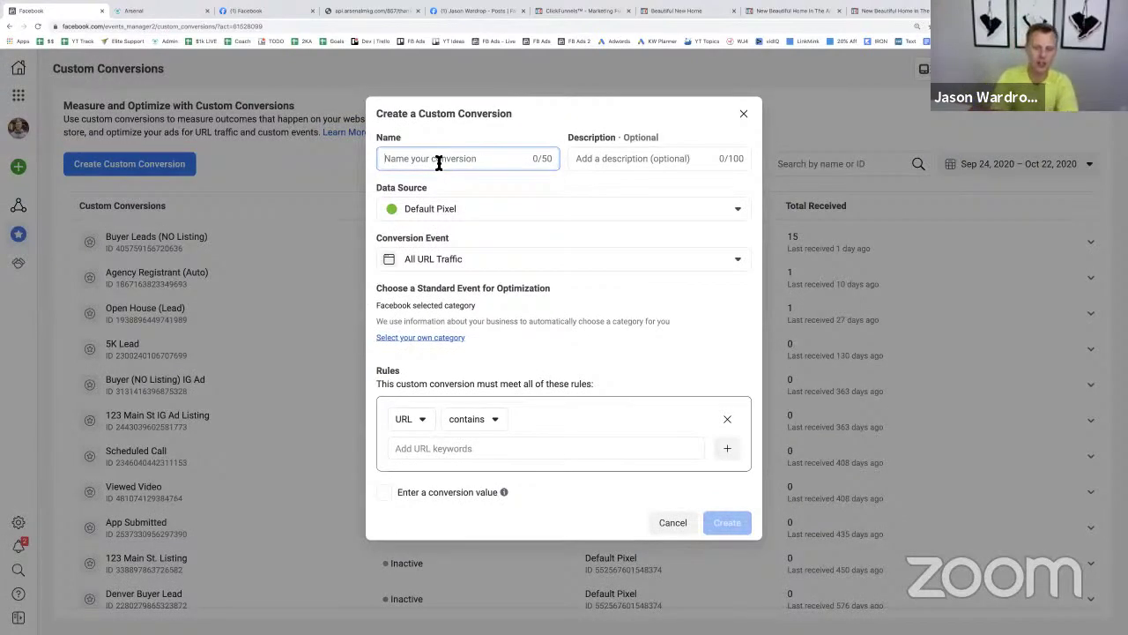
text(Real Esta)
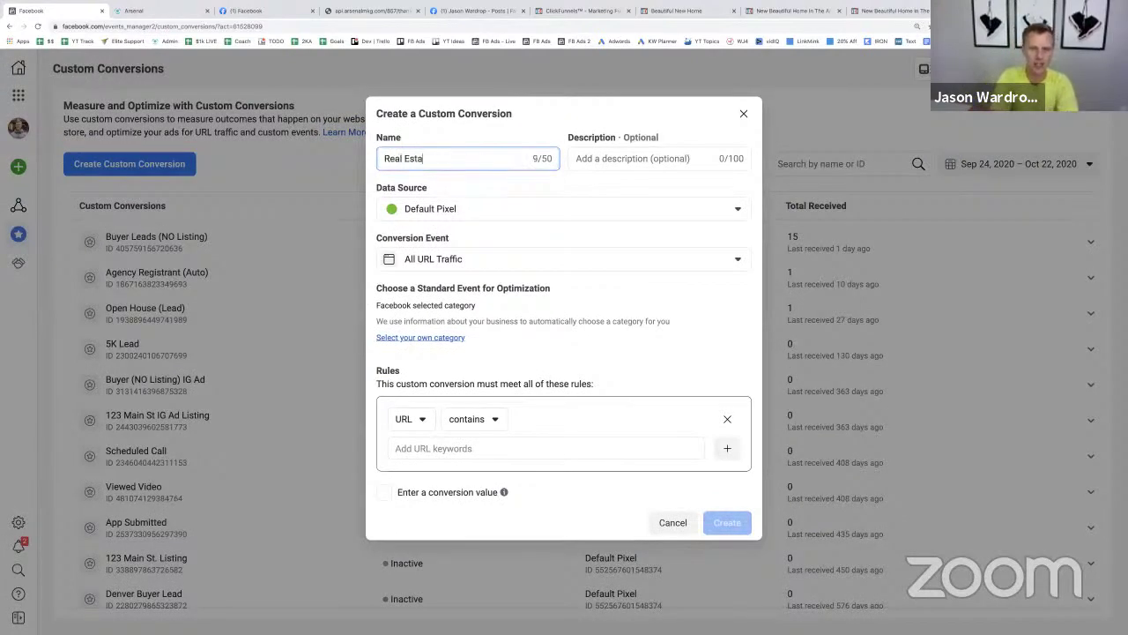
text(te Leads)
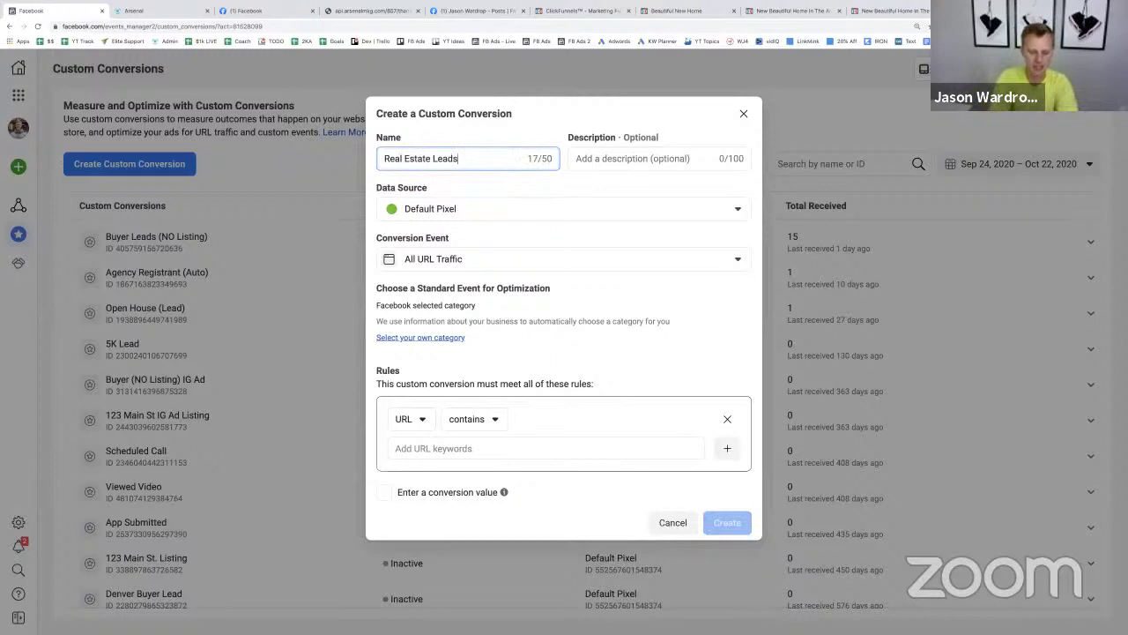
text( YT Demo)
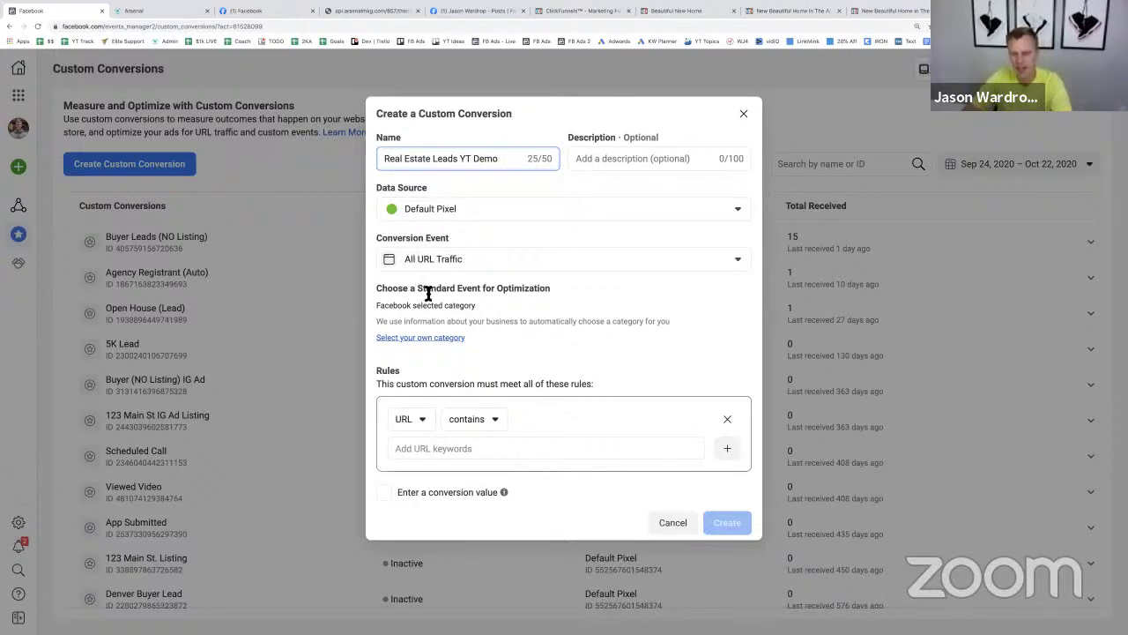
- Add a 'URL contains' rule with the thank-you page address, leave conversion value off, and create it
click(444, 449)
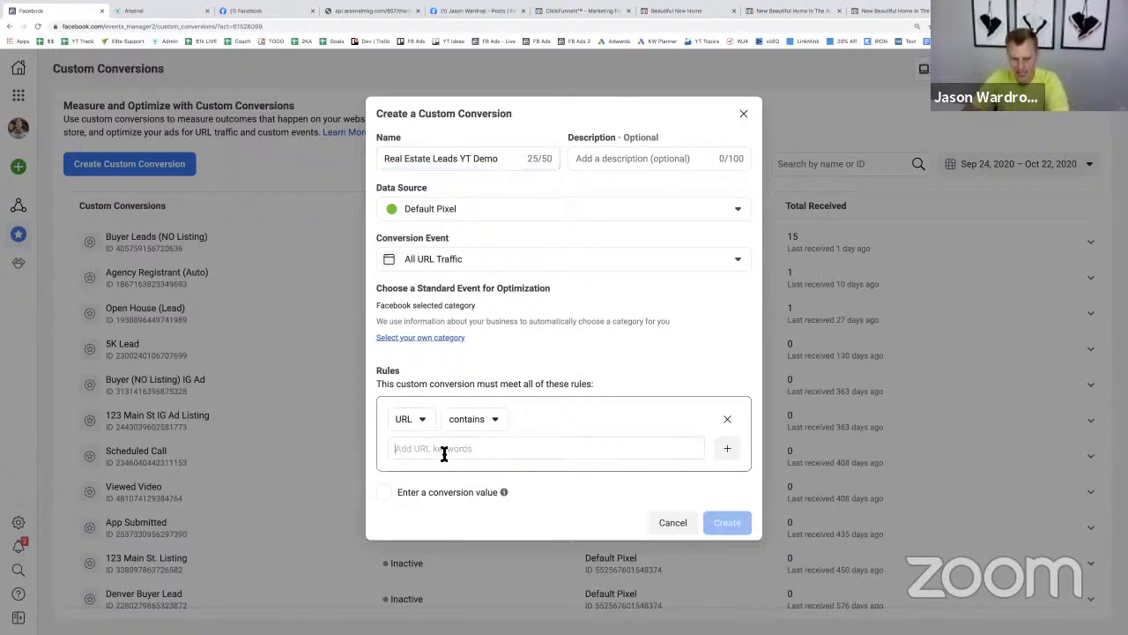
key(super+v)
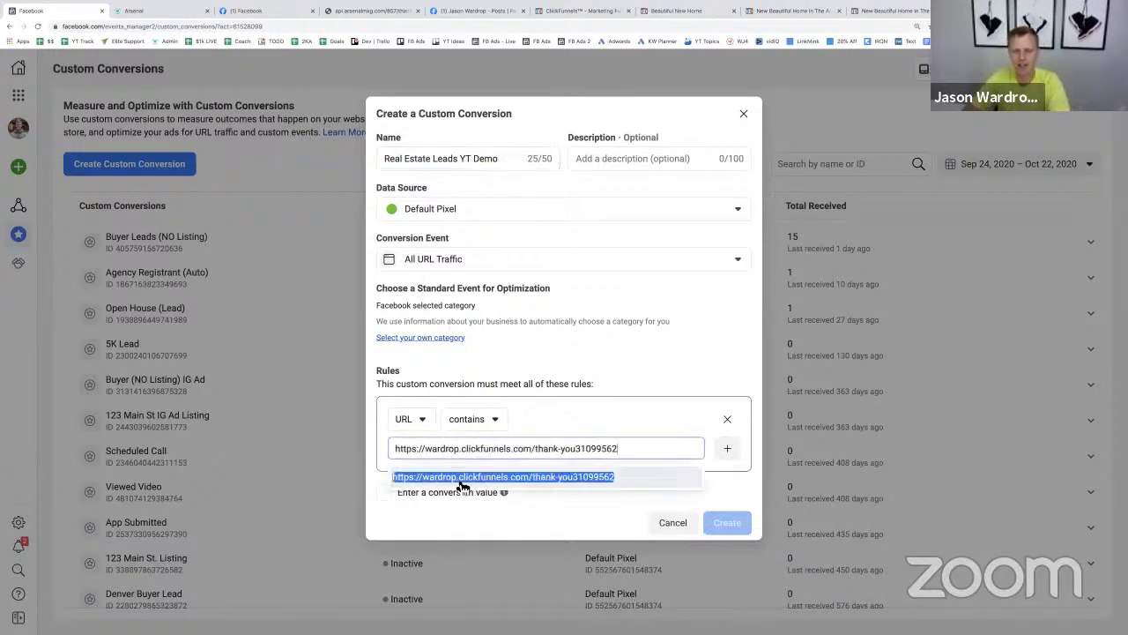
click(462, 480)
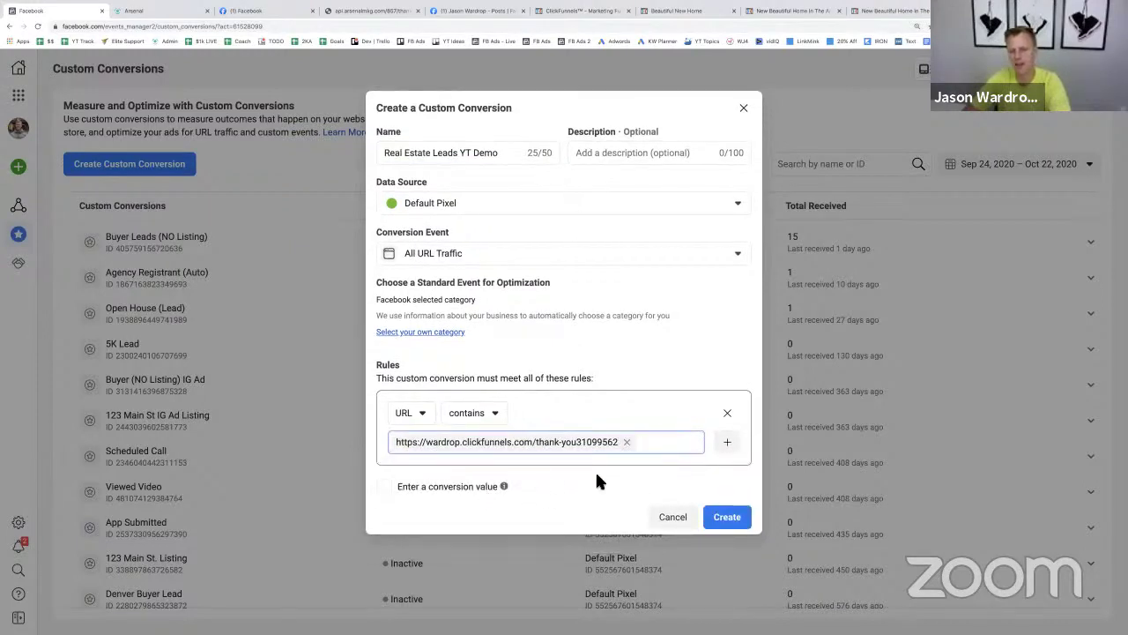
click(690, 13)
click(154, 27)
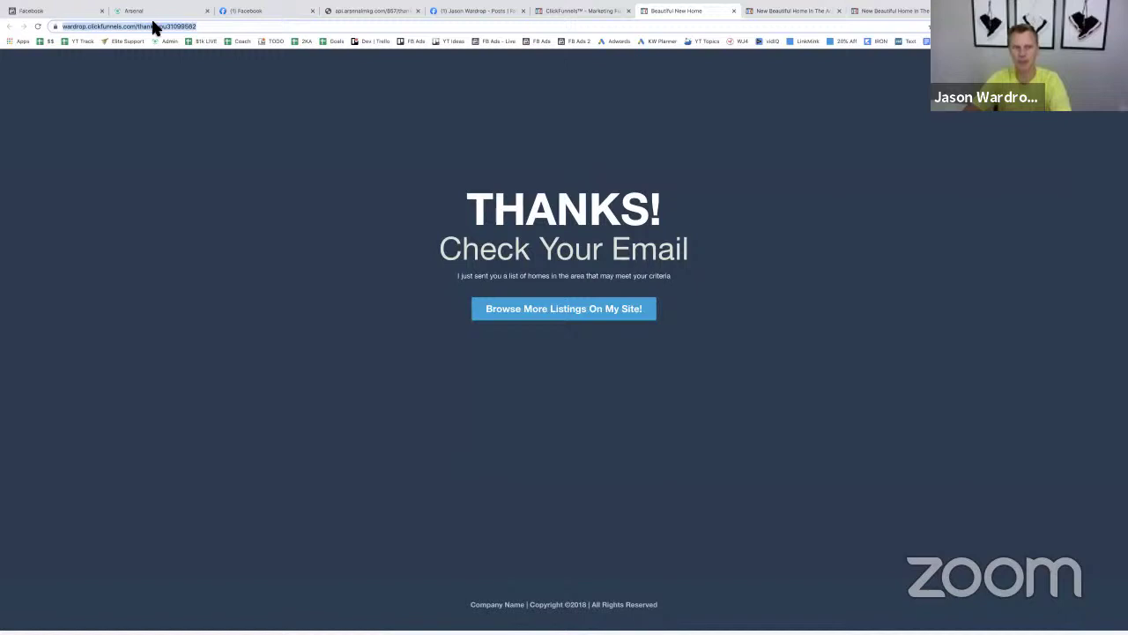
click(71, 12)
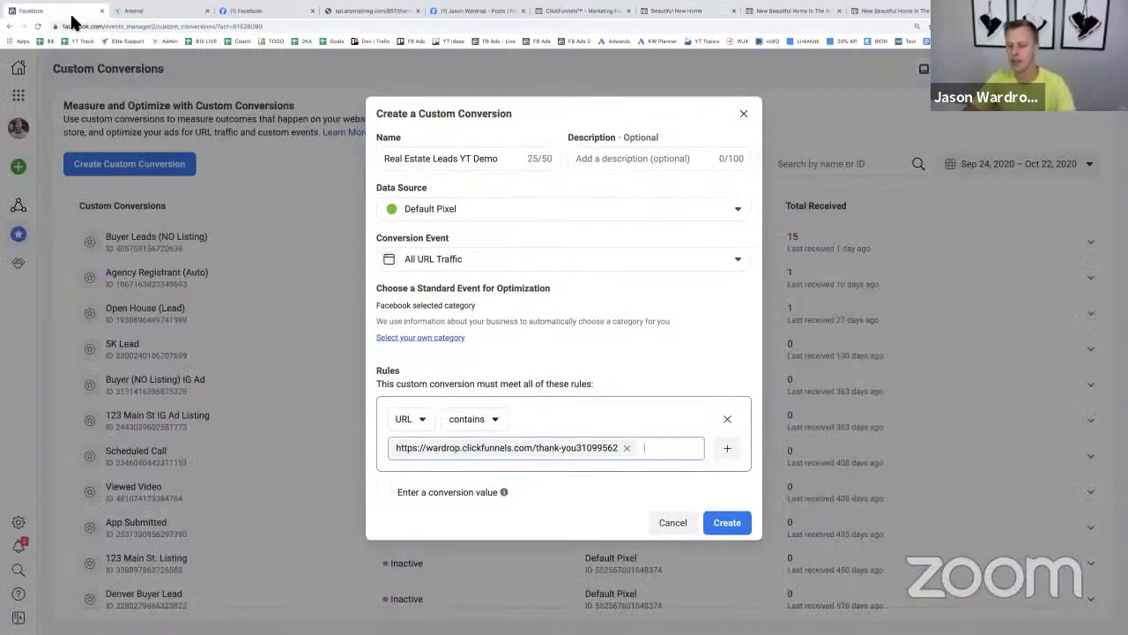
click(384, 491)
click(384, 492)
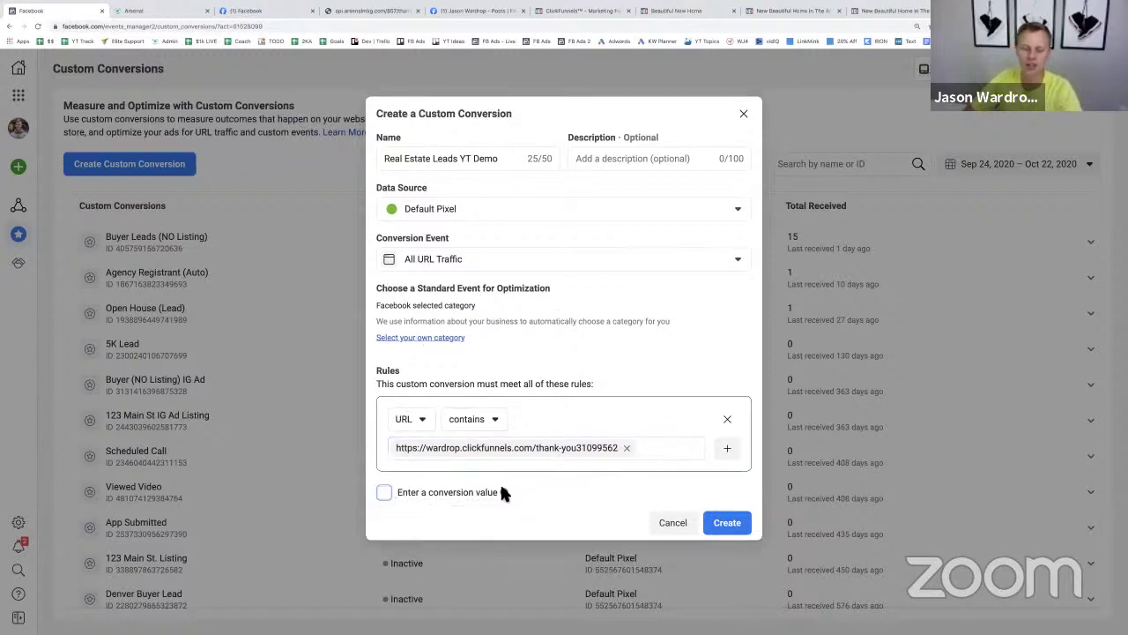
click(733, 527)
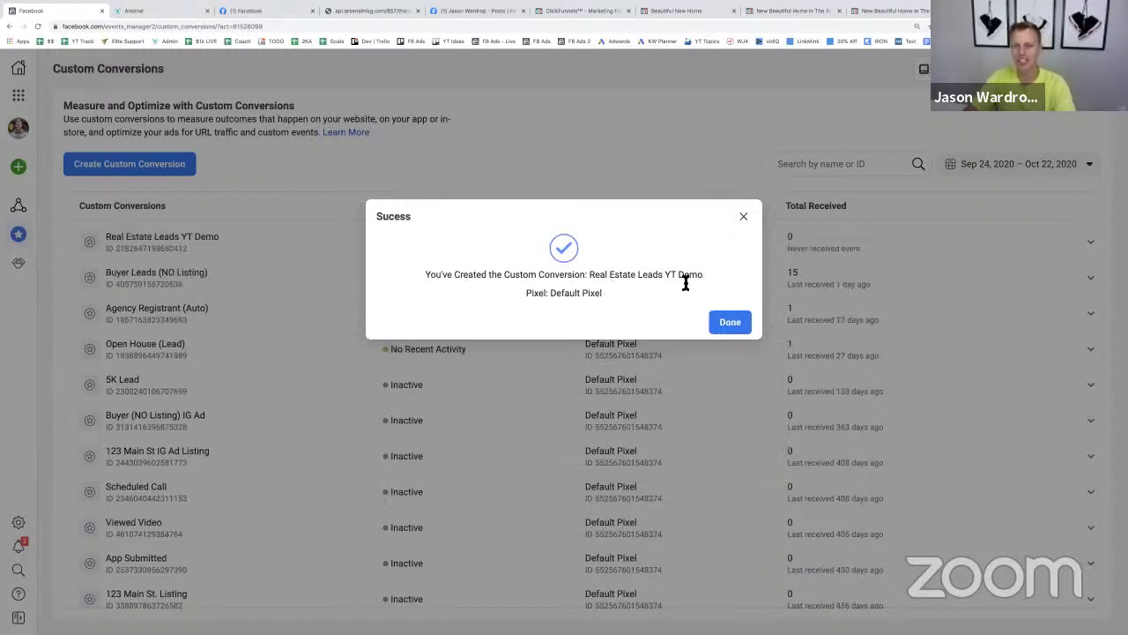
- Reload the thank-you page to fire the pixel, then refresh Custom Conversions to confirm it's Active
click(735, 323)
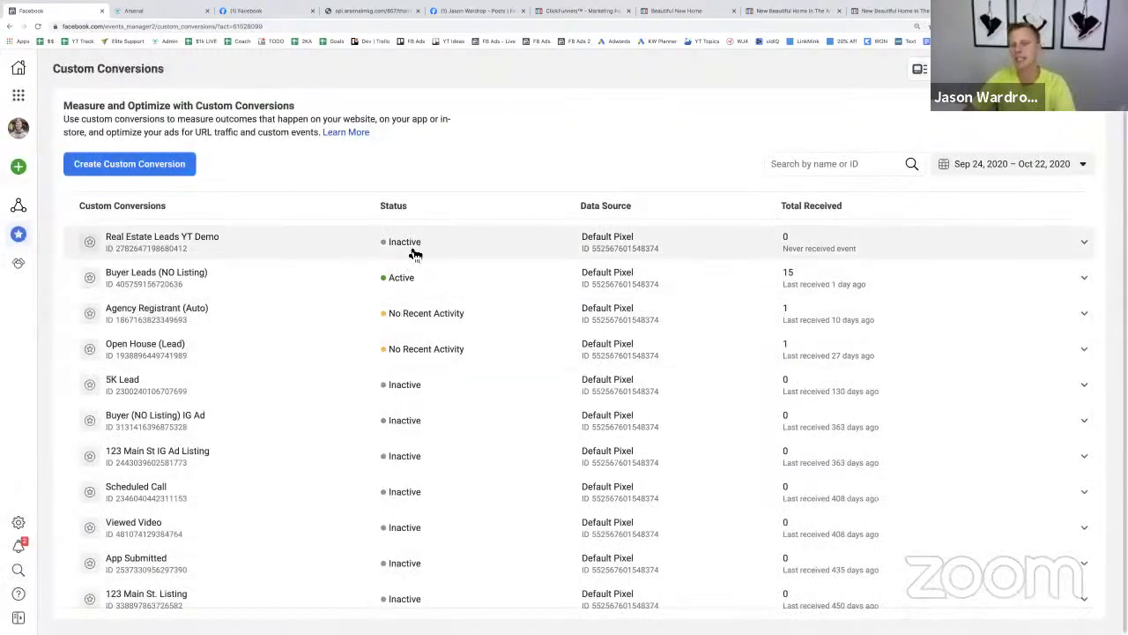
click(773, 14)
click(678, 14)
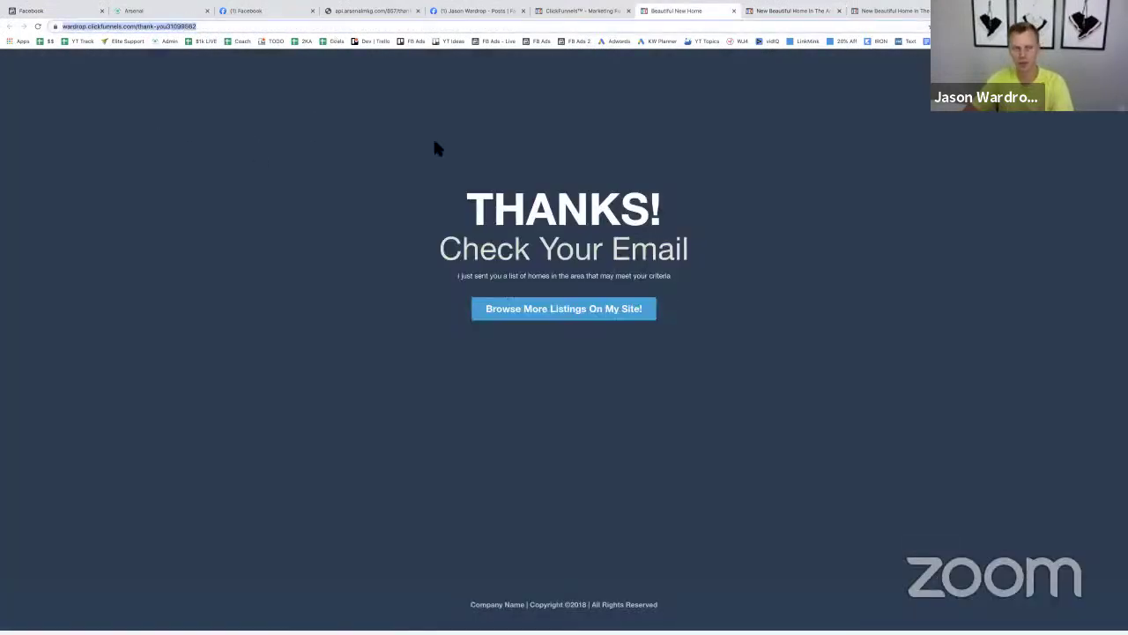
key(Return)
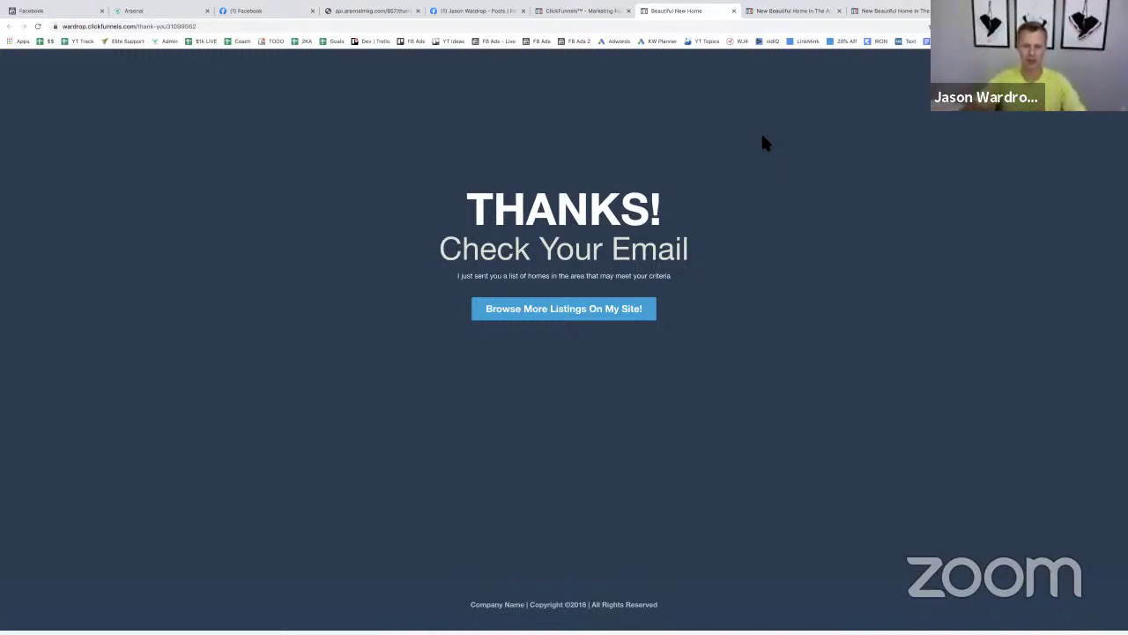
click(76, 14)
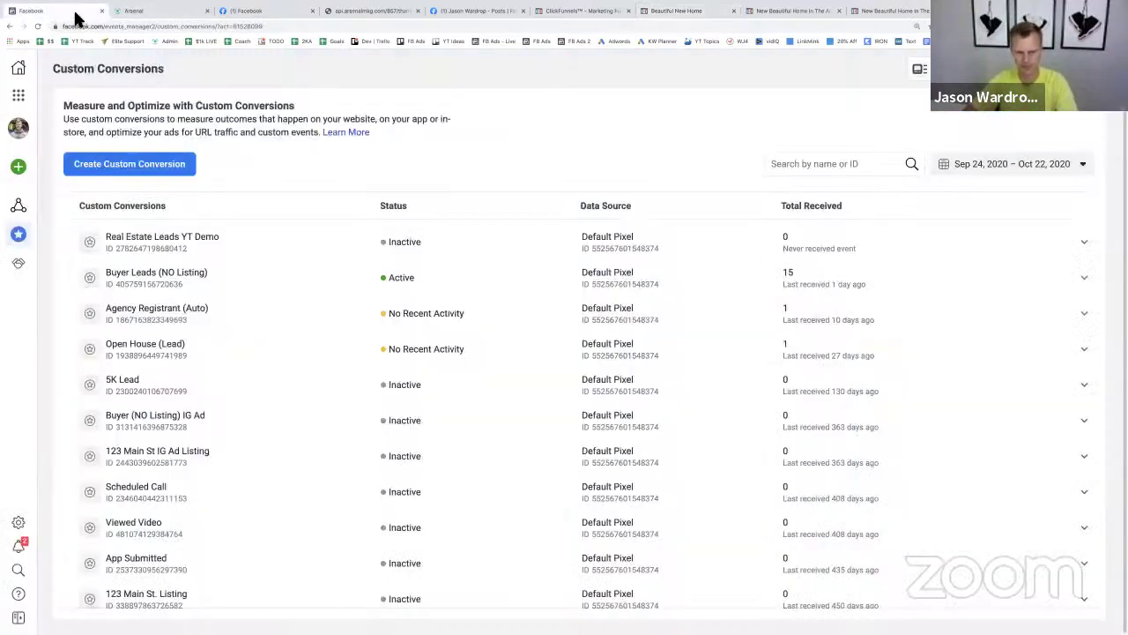
click(166, 168)
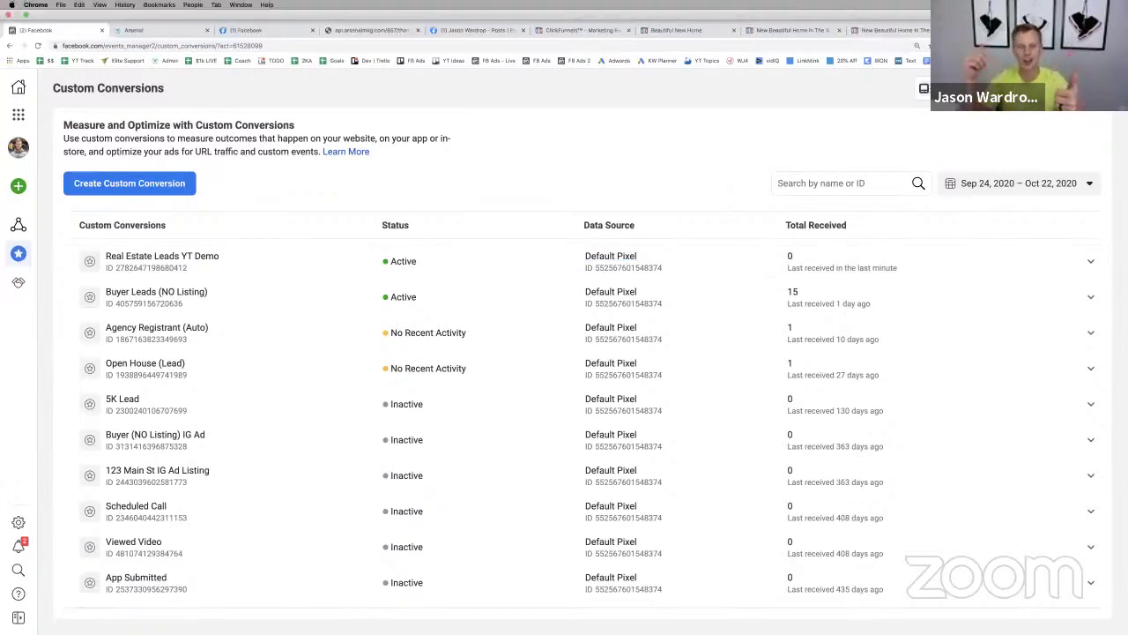
click(26, 17)
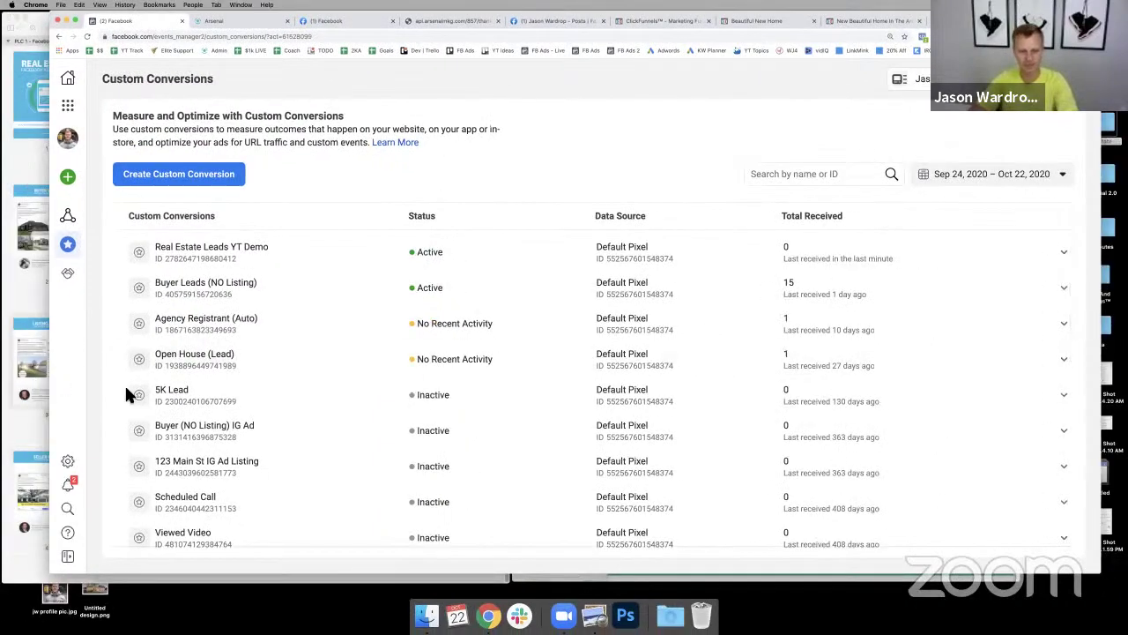
click(48, 337)
click(26, 107)
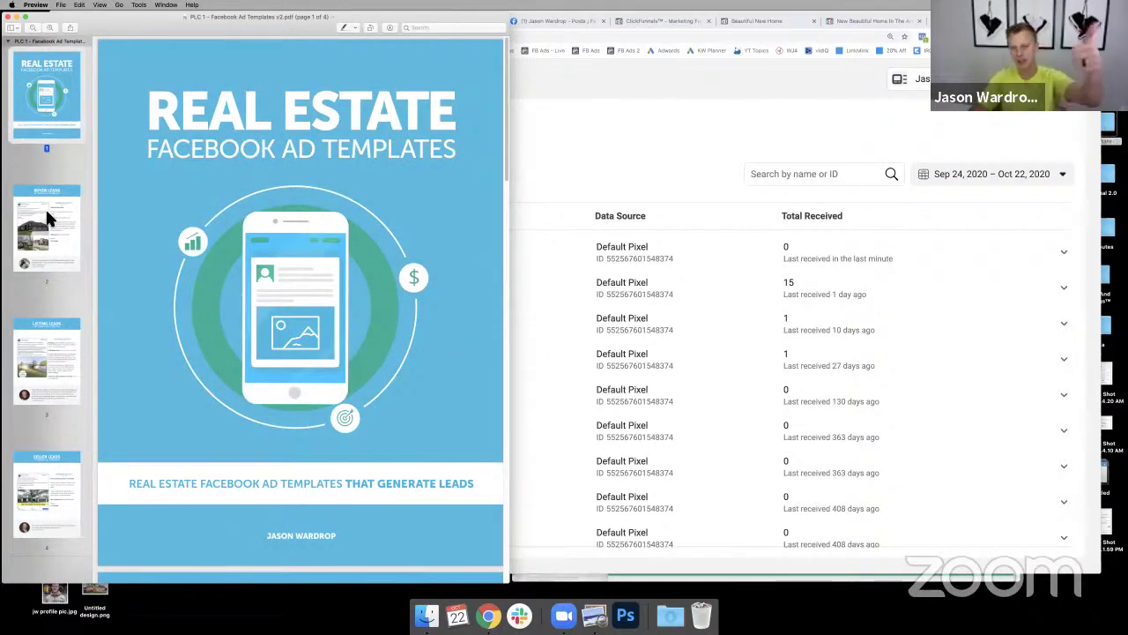
click(48, 217)
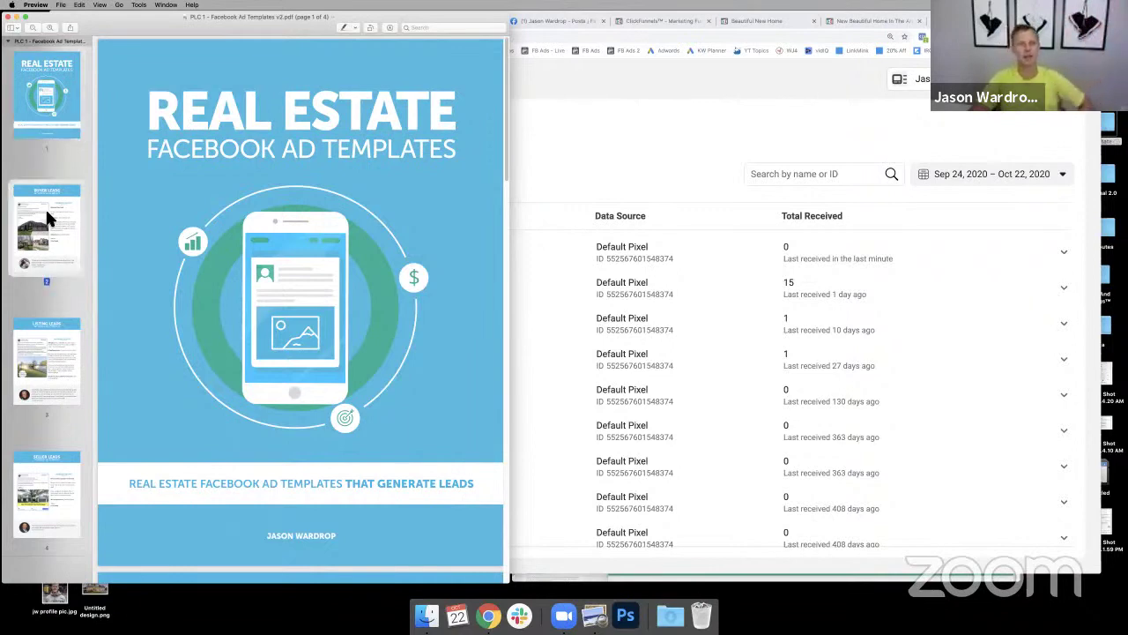
click(54, 346)
click(52, 485)
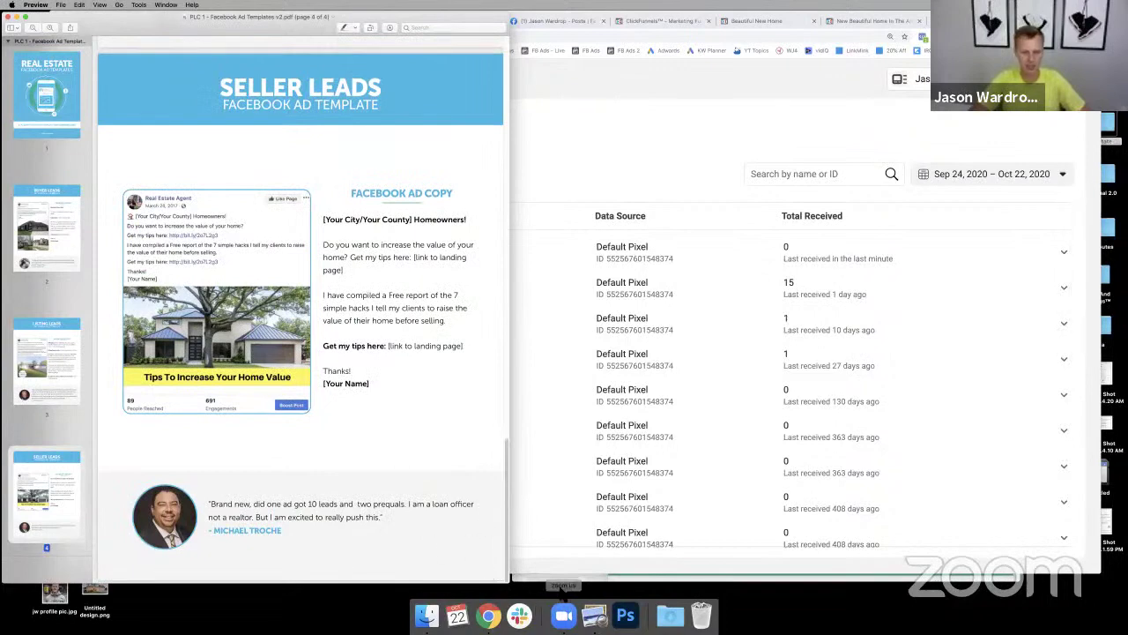
click(635, 579)
scroll(564, 264, up, 5)
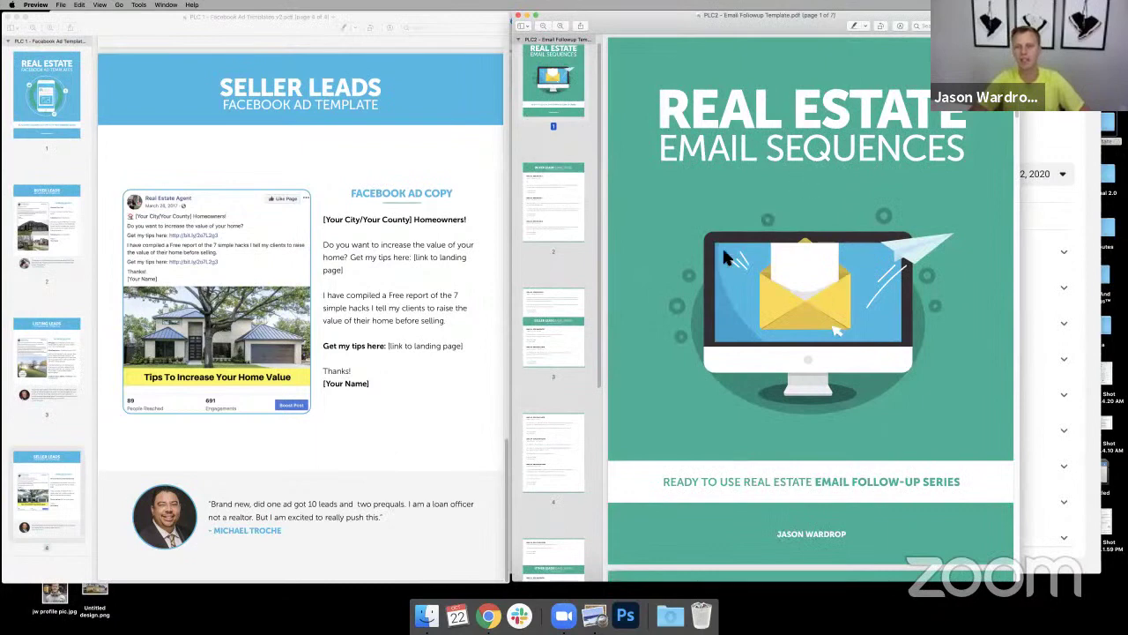
click(561, 188)
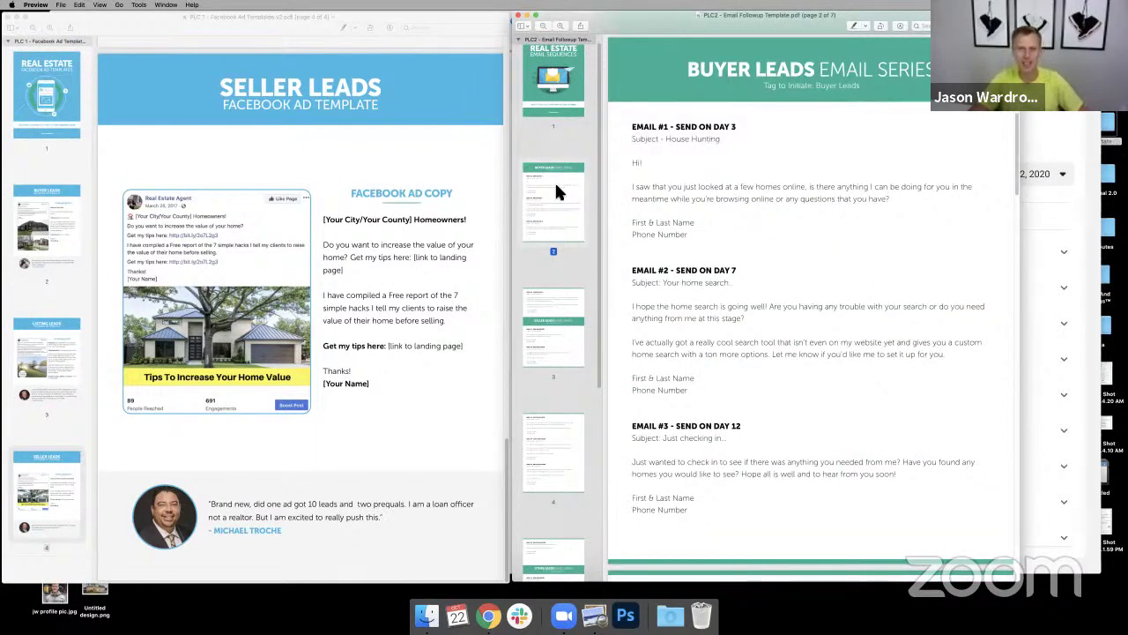
click(563, 336)
click(549, 442)
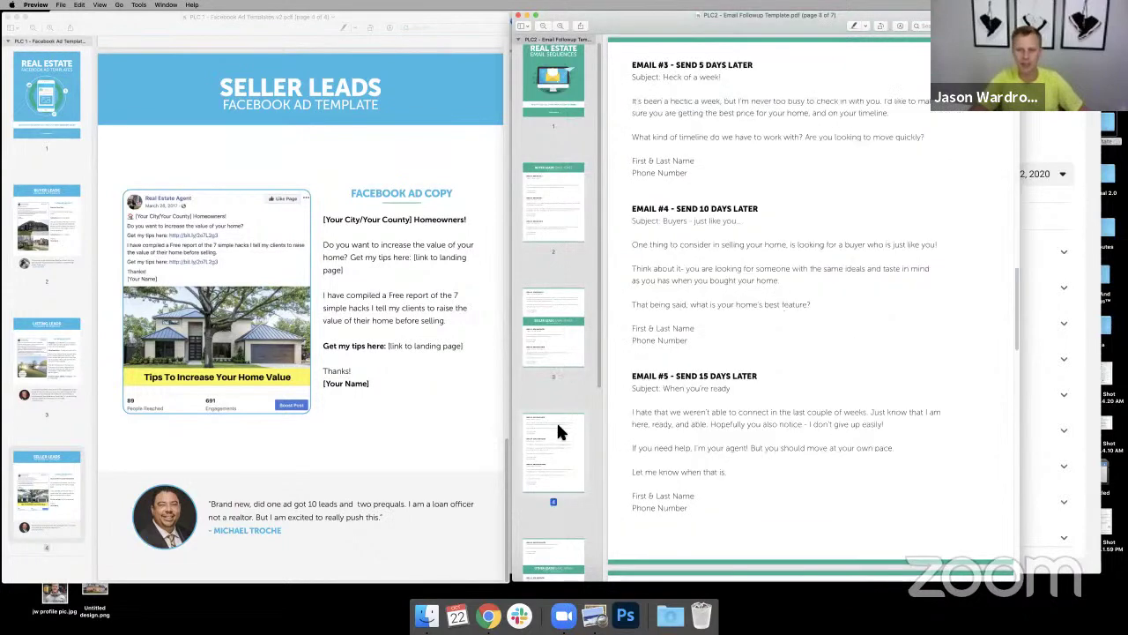
scroll(551, 423, down, 2)
click(547, 471)
scroll(546, 467, down, 4)
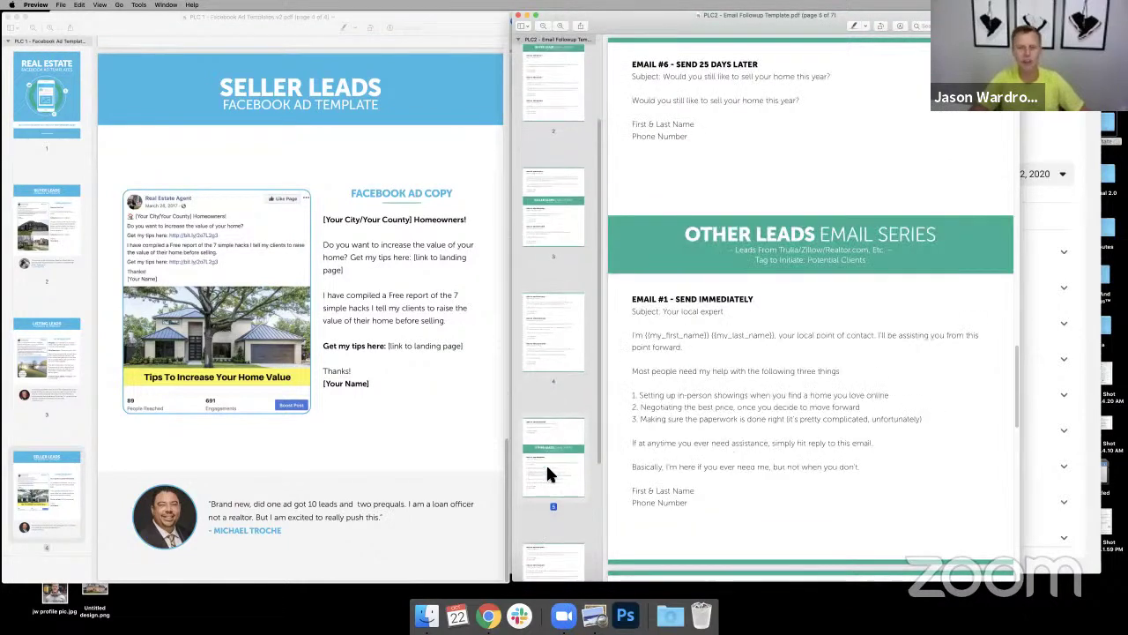
click(554, 480)
scroll(554, 480, up, 5)
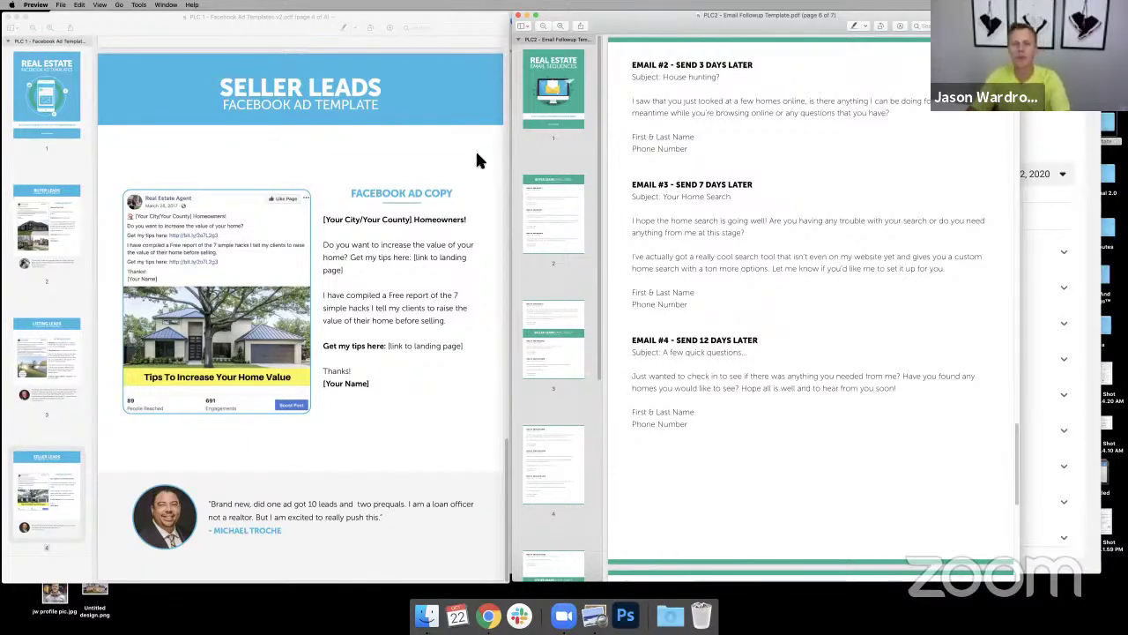
click(490, 616)
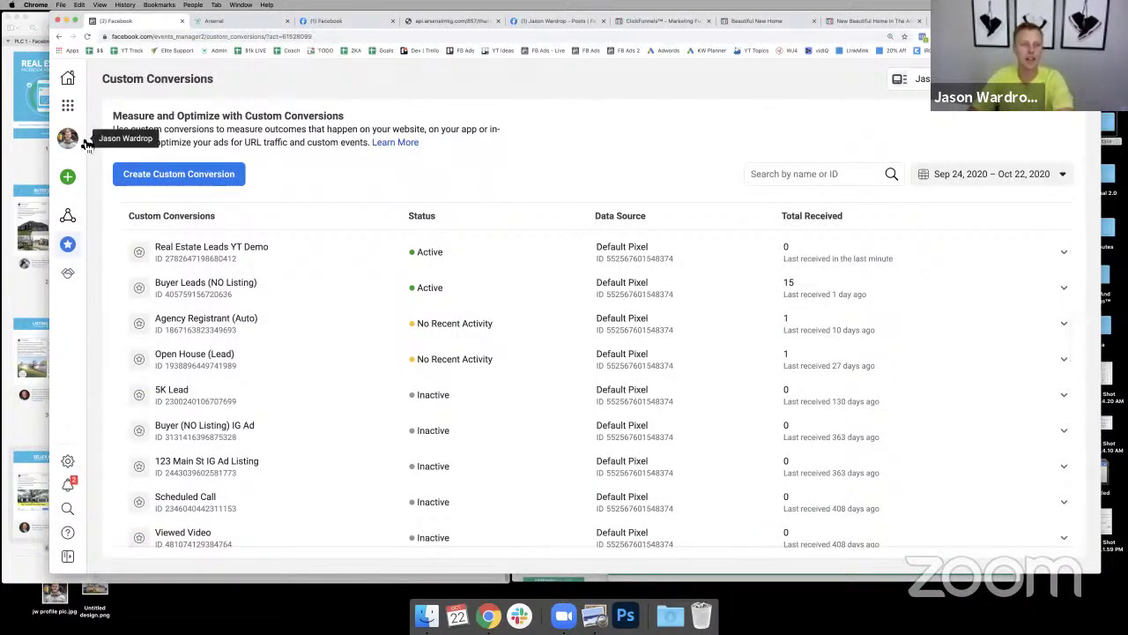
- Restore the browser to full screen and open Ads Manager from the business tools menu
click(75, 21)
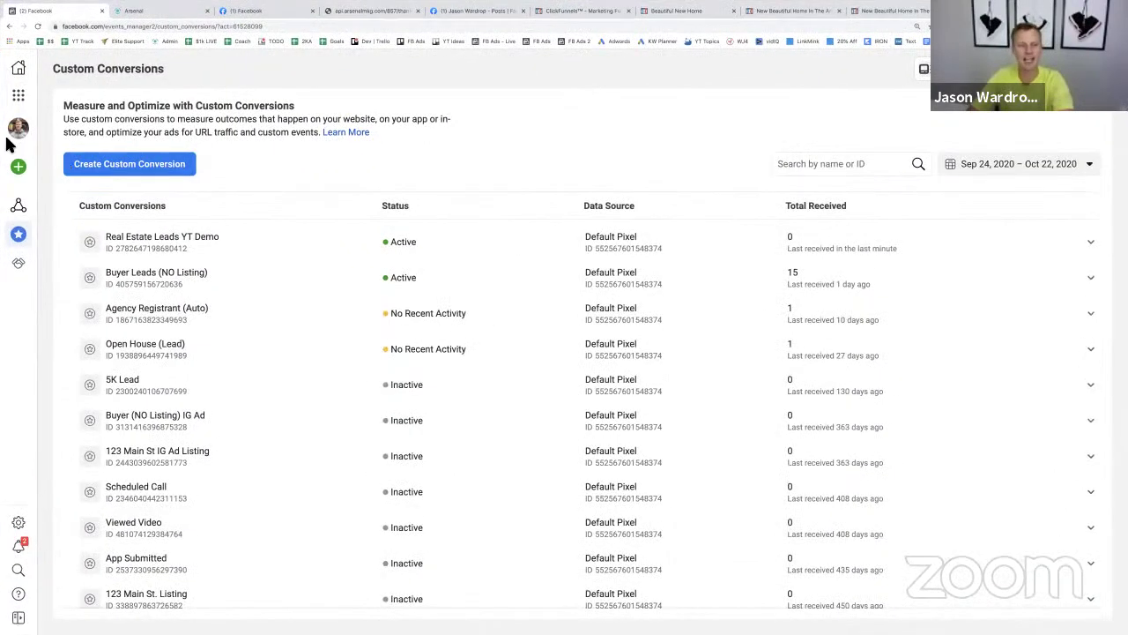
mouse_move(29, 124)
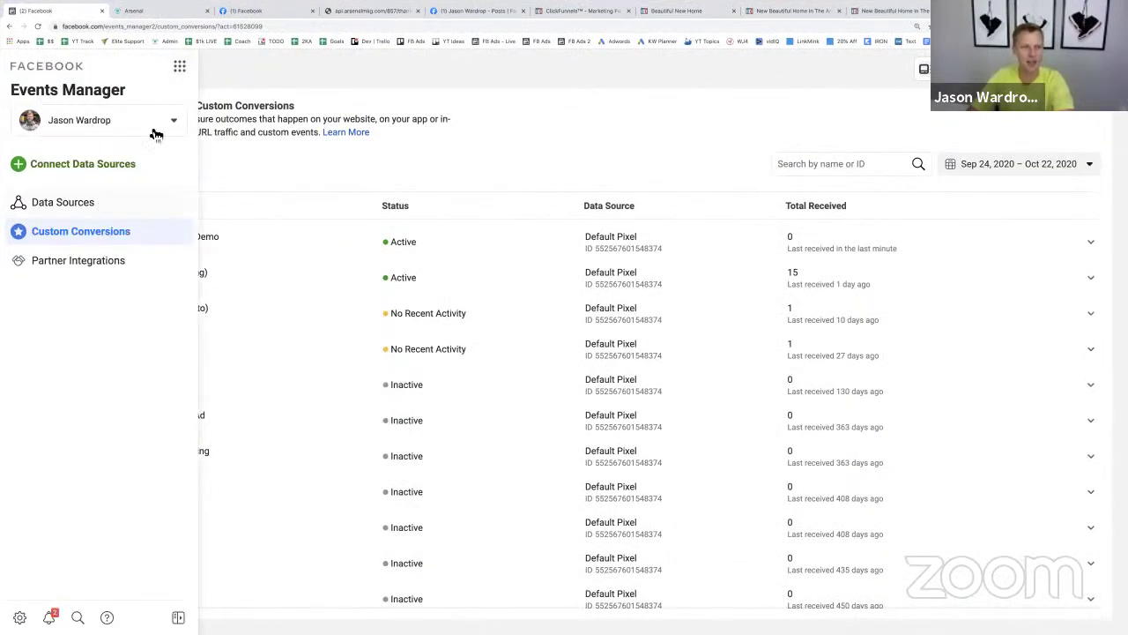
click(181, 68)
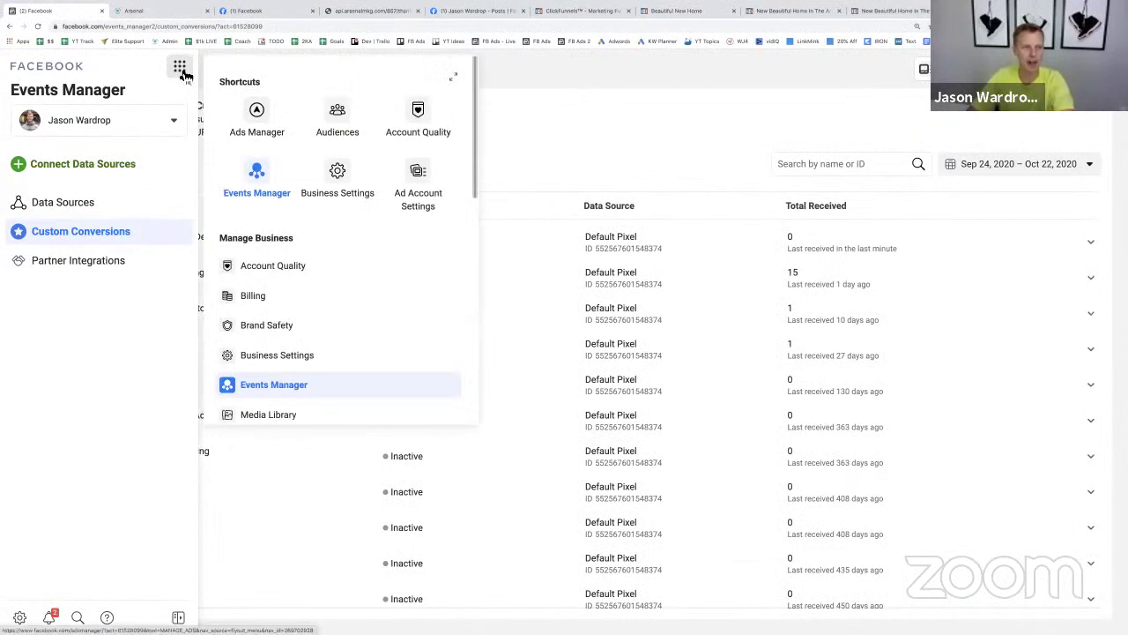
click(258, 114)
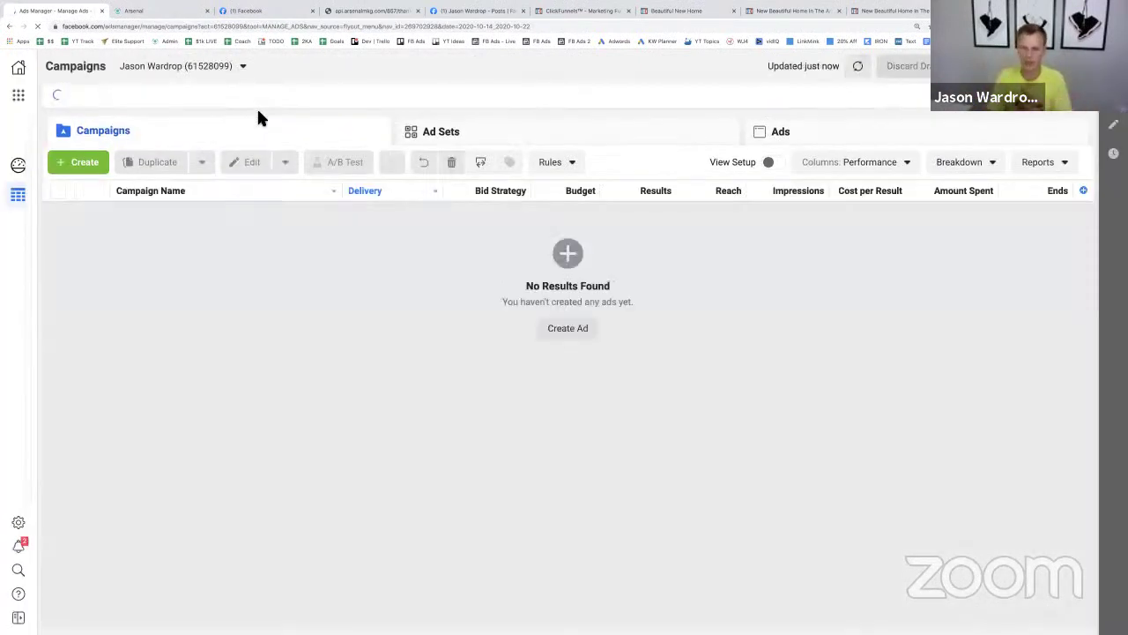
- Create a new campaign with the Conversions objective
click(88, 165)
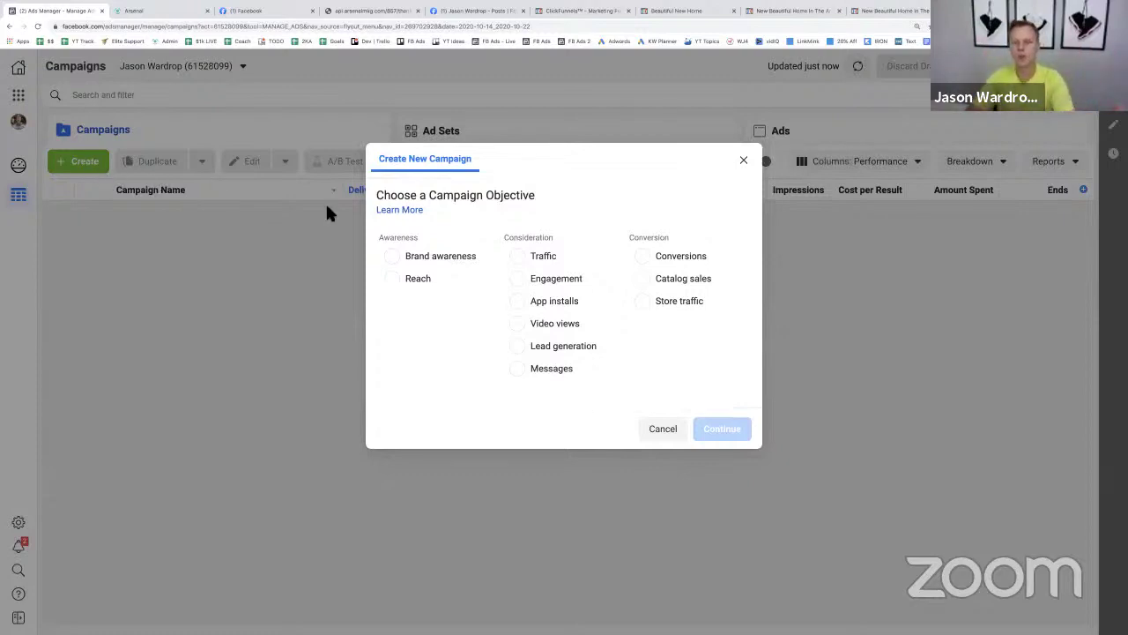
click(649, 264)
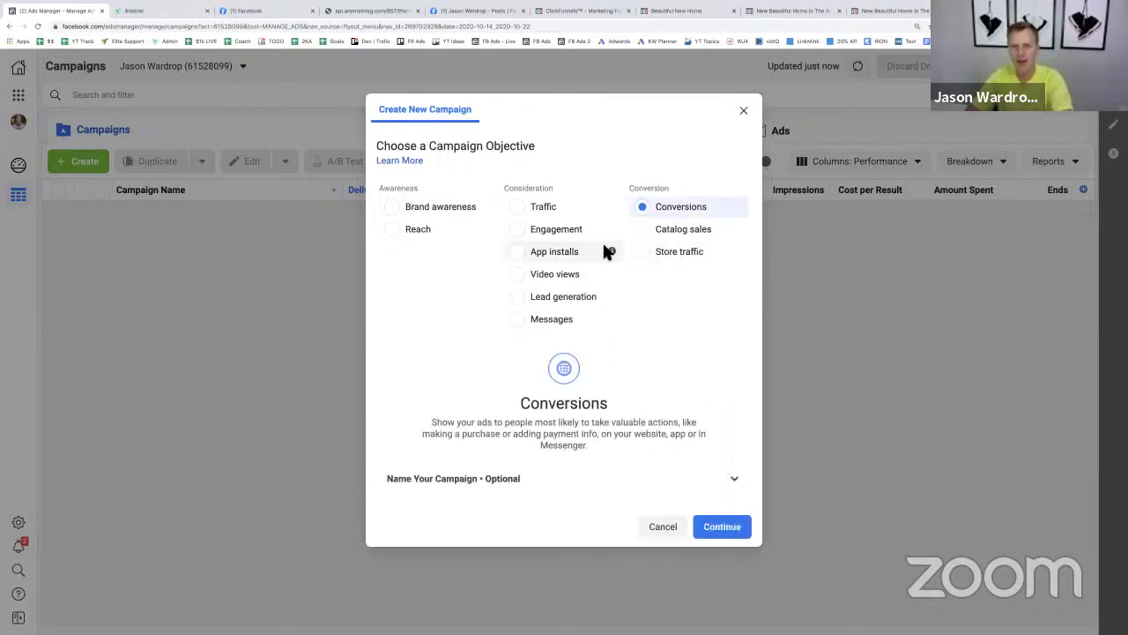
click(724, 528)
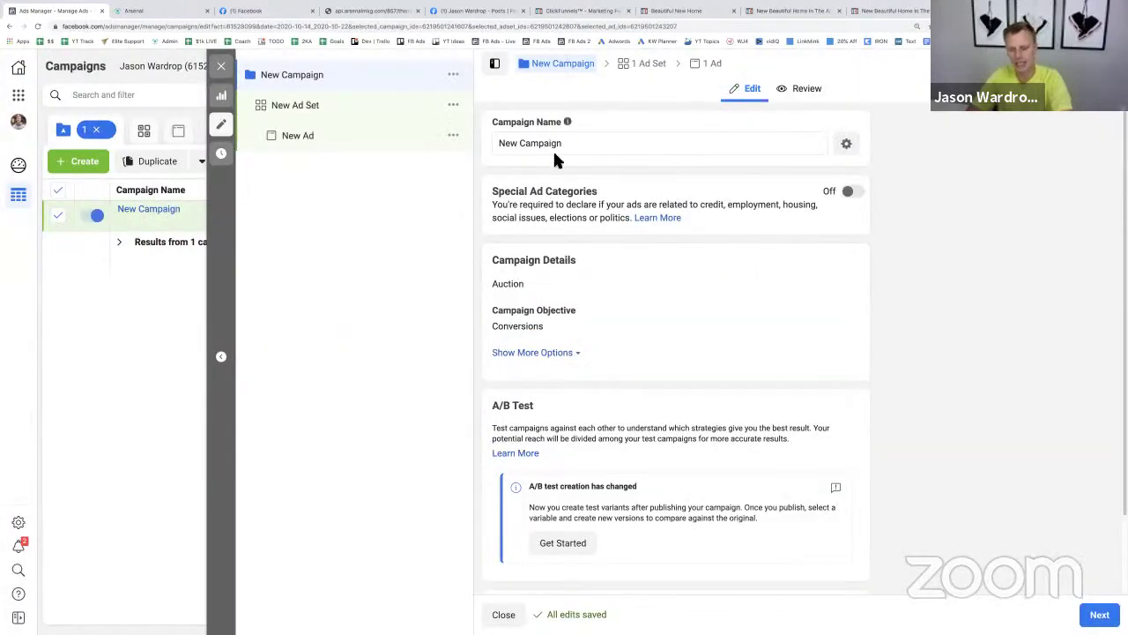
- Rename the campaign to 'Real Estate Leads - YouTube Demo'
click(573, 146)
key(ctrl+a)
text(R)
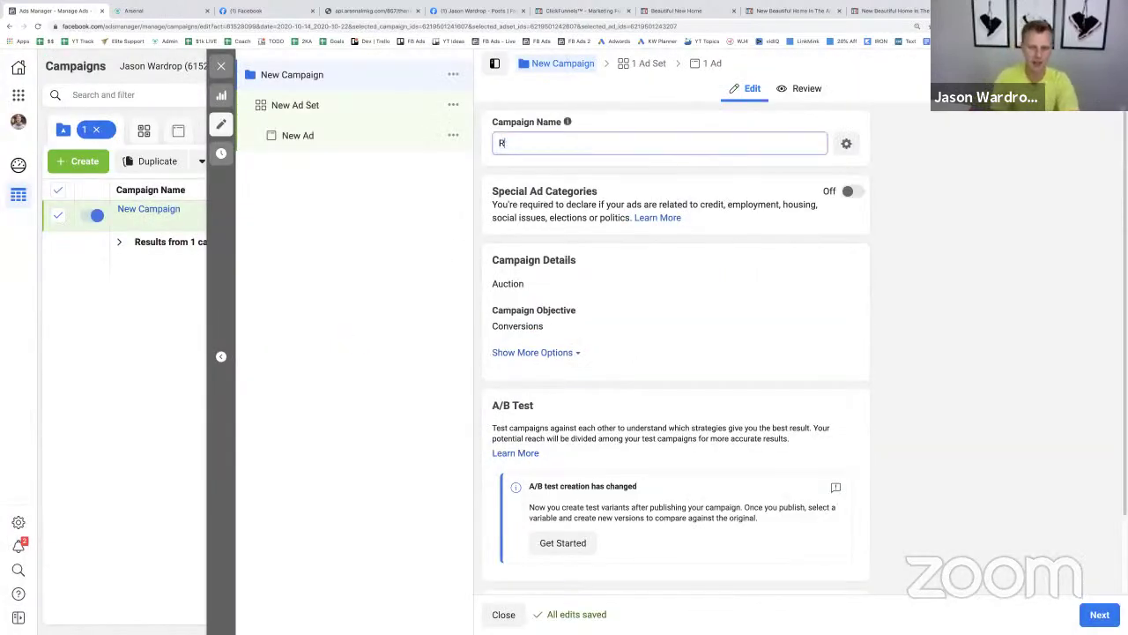
text(eal Estate Leads)
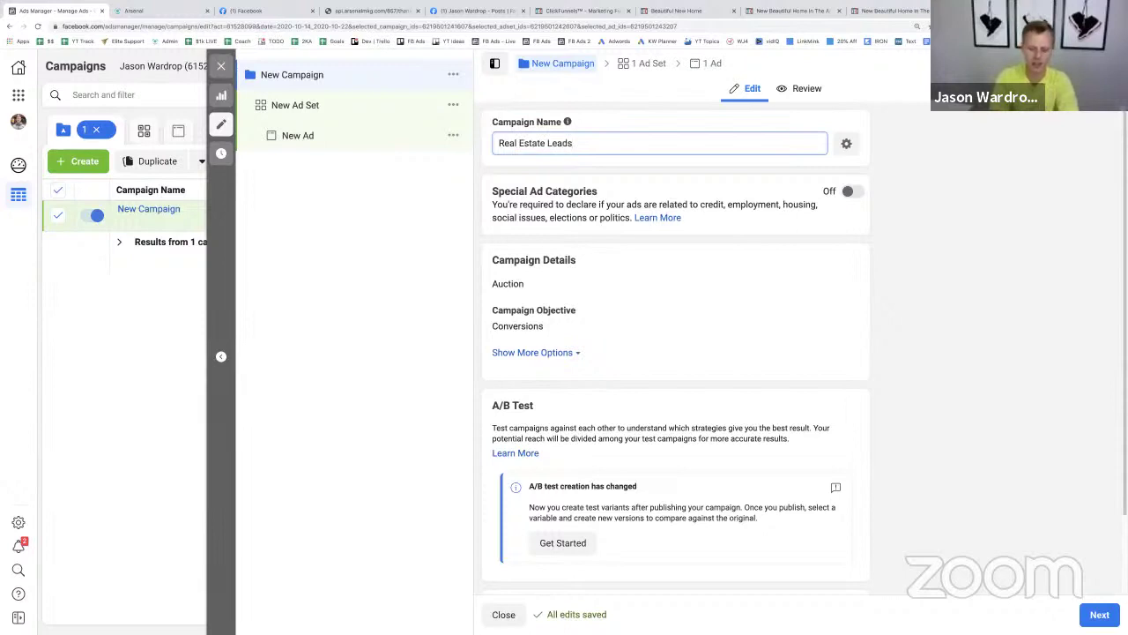
text( - YouTube Demo)
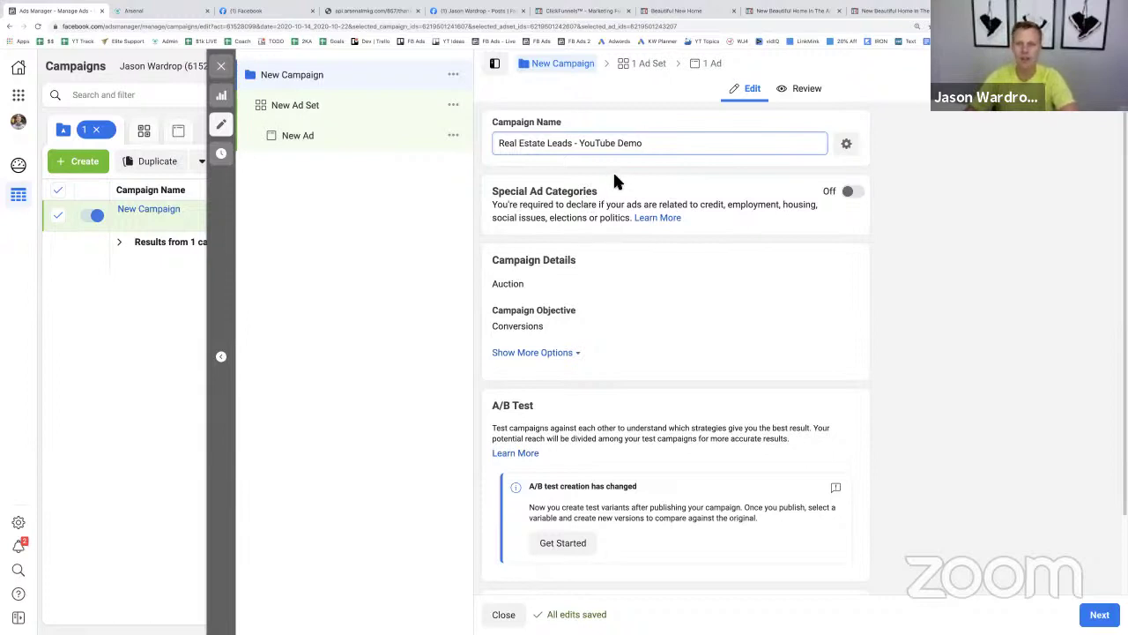
- Turn on Special Ad Categories and declare Housing as the category
click(855, 197)
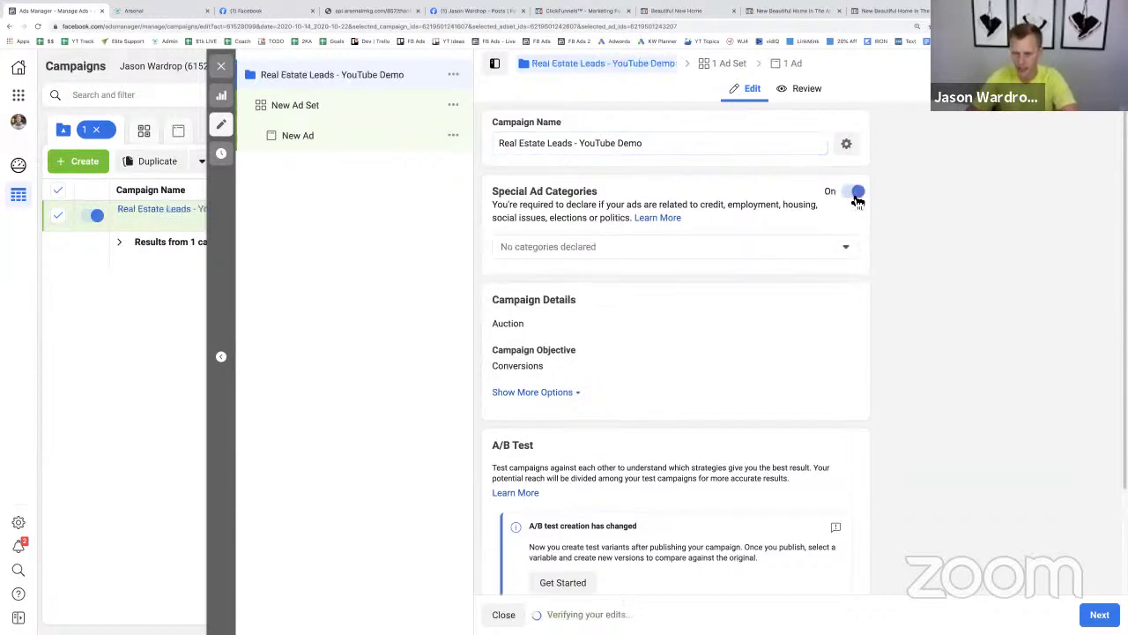
click(818, 247)
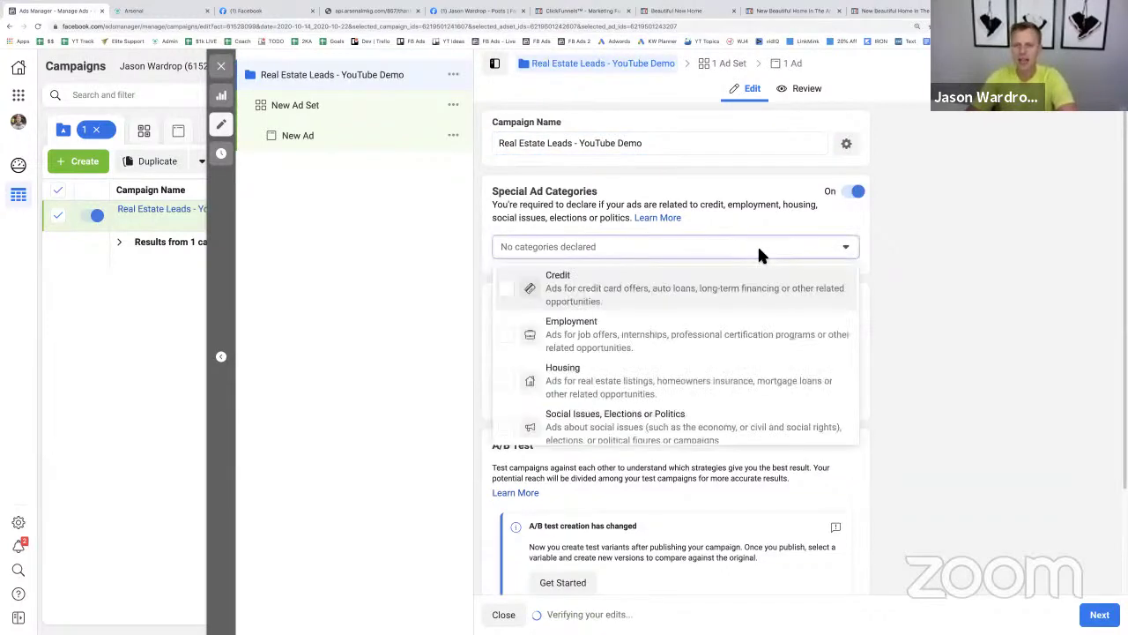
click(607, 381)
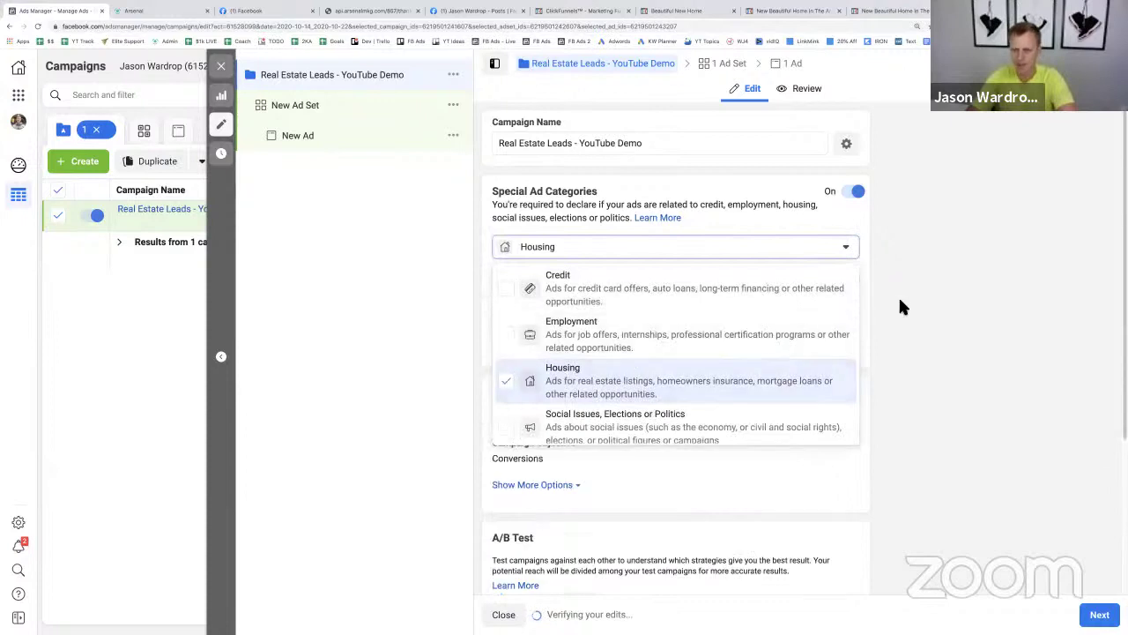
click(900, 299)
scroll(629, 240, down, 5)
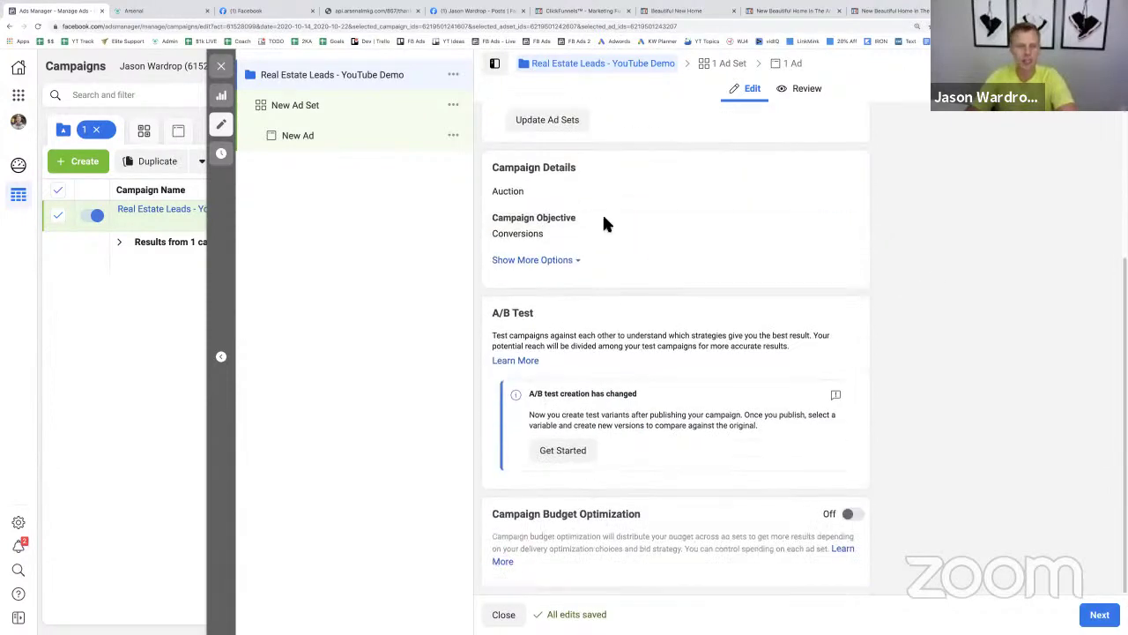
- Name the new ad set 'Real Estate Leads' and set its conversion event to 'Real Estate Leads YT Demo'
click(335, 116)
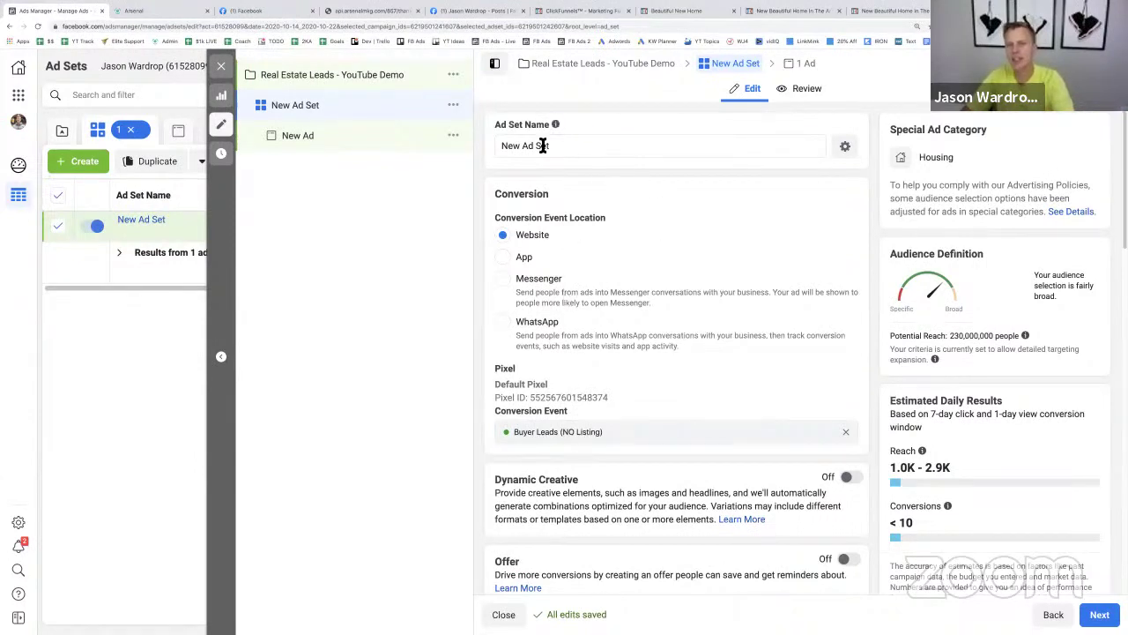
drag(542, 146, 483, 128)
text(Real Estate Leads)
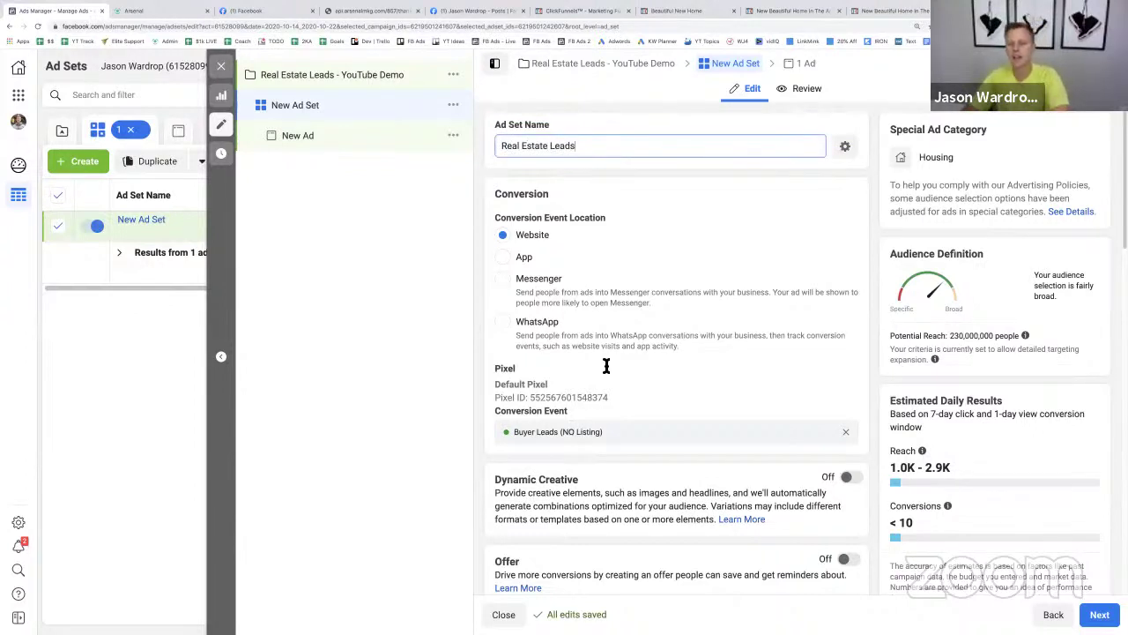
click(846, 431)
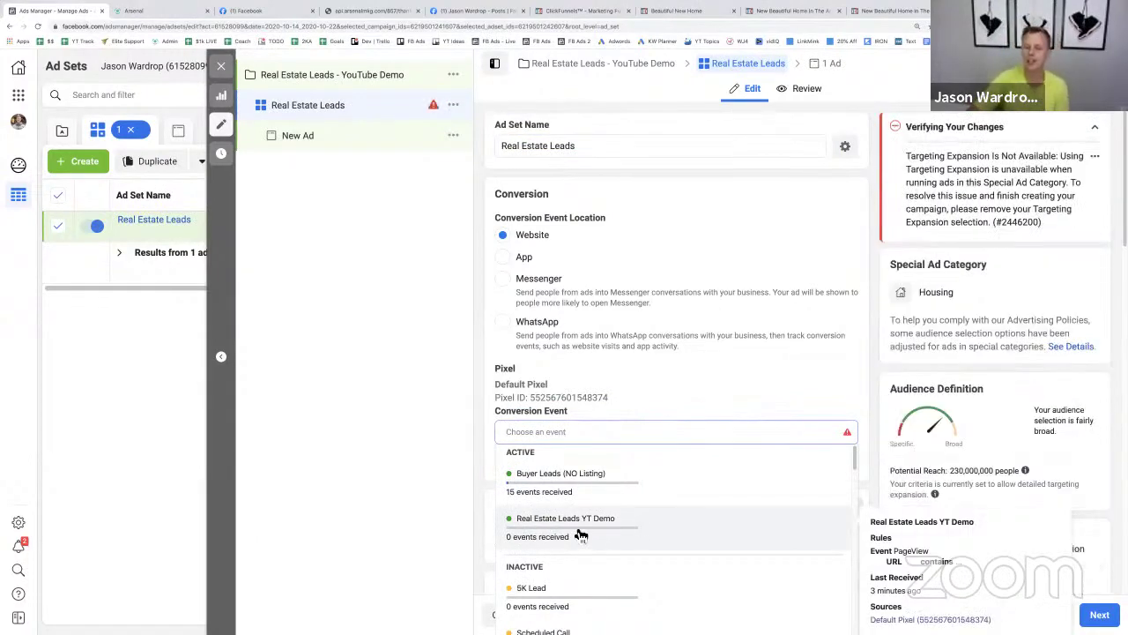
click(573, 532)
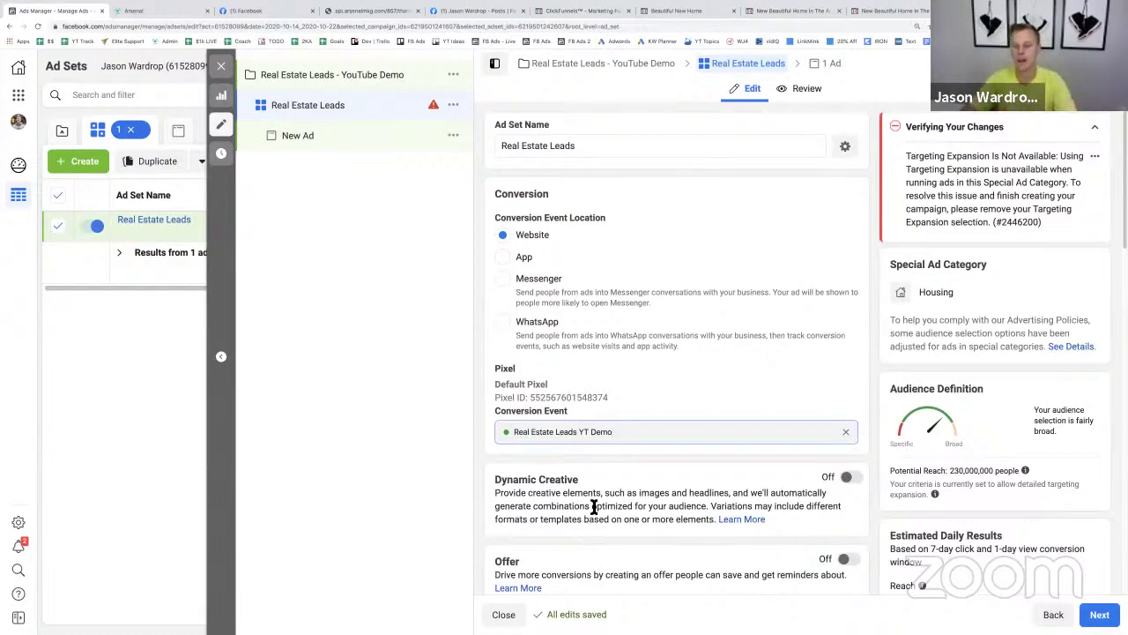
- Change the ad set's daily budget to $10.00
scroll(618, 429, down, 3)
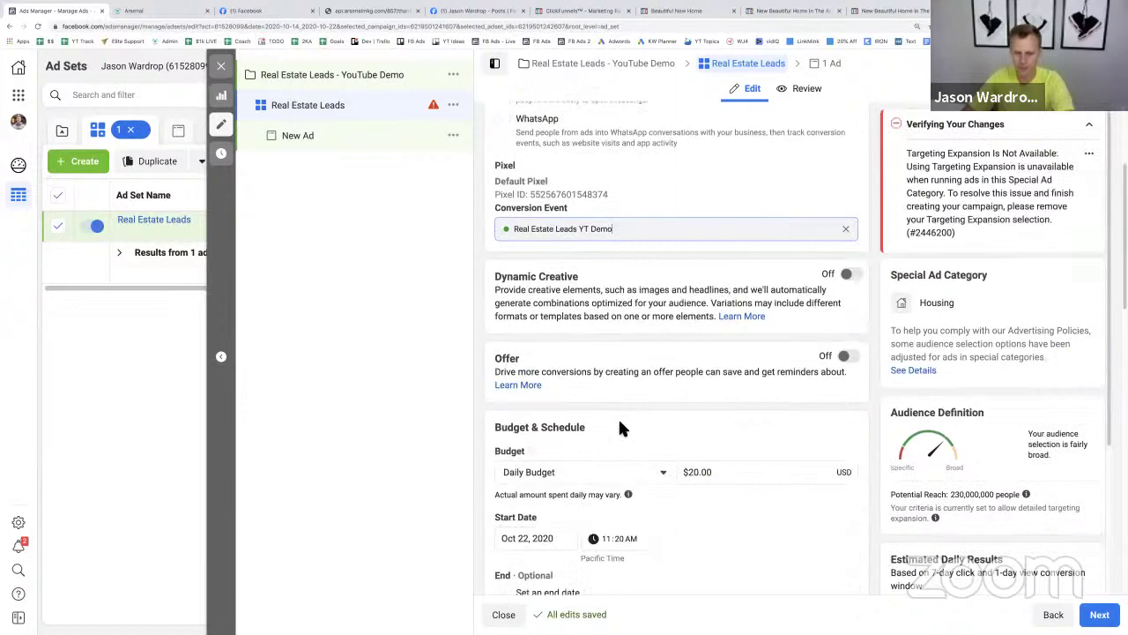
scroll(618, 418, down, 2)
mouse_move(626, 386)
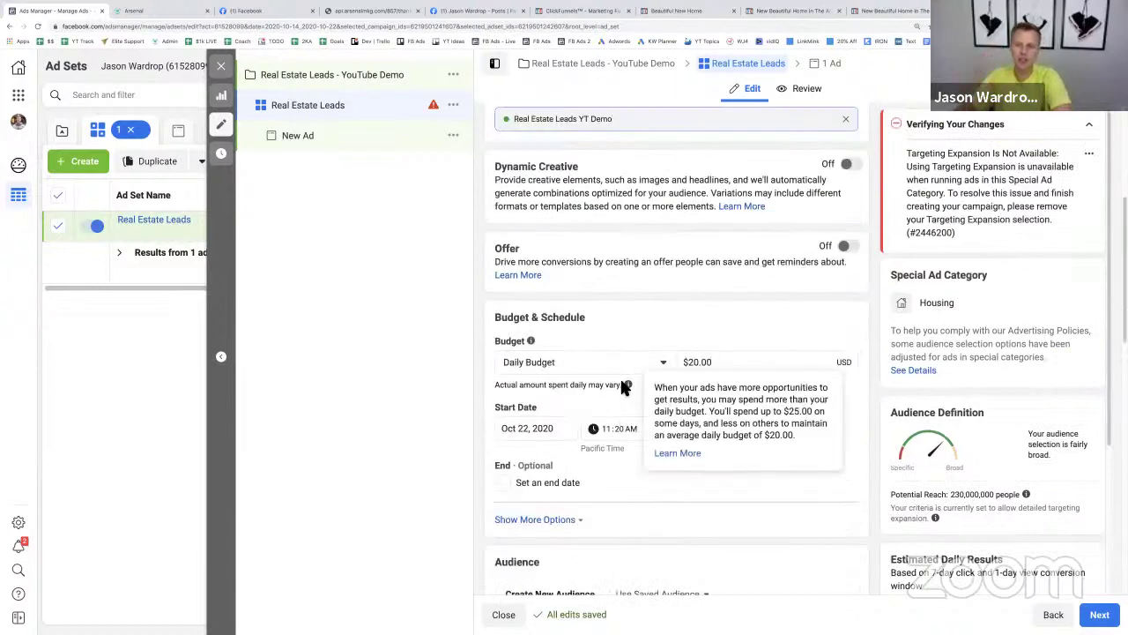
click(691, 364)
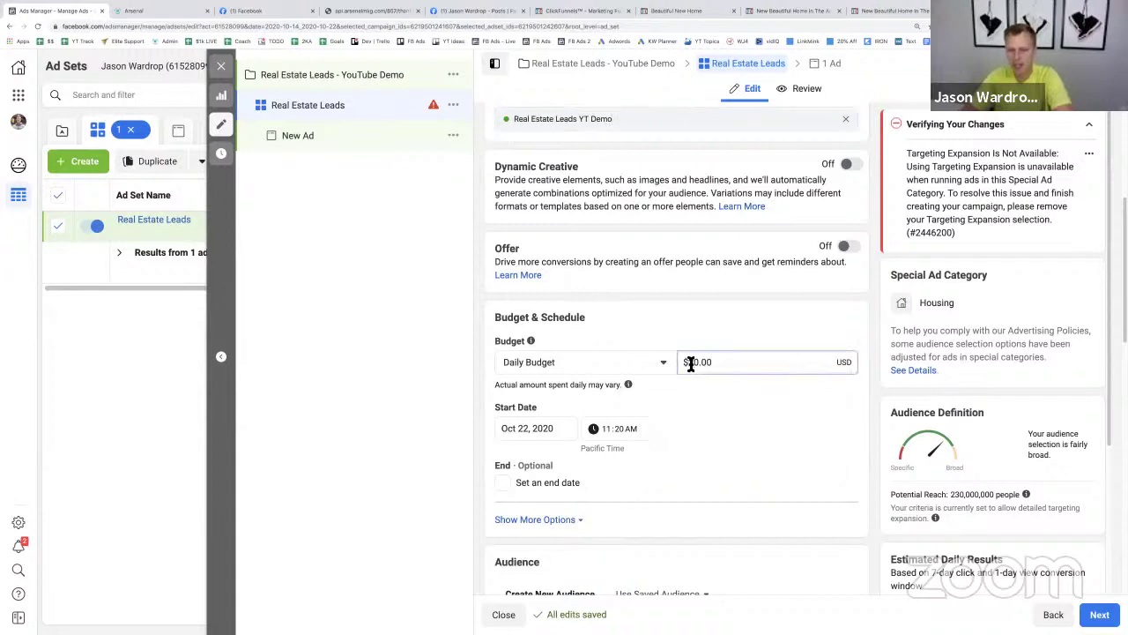
key(BackSpace)
text(1)
click(686, 310)
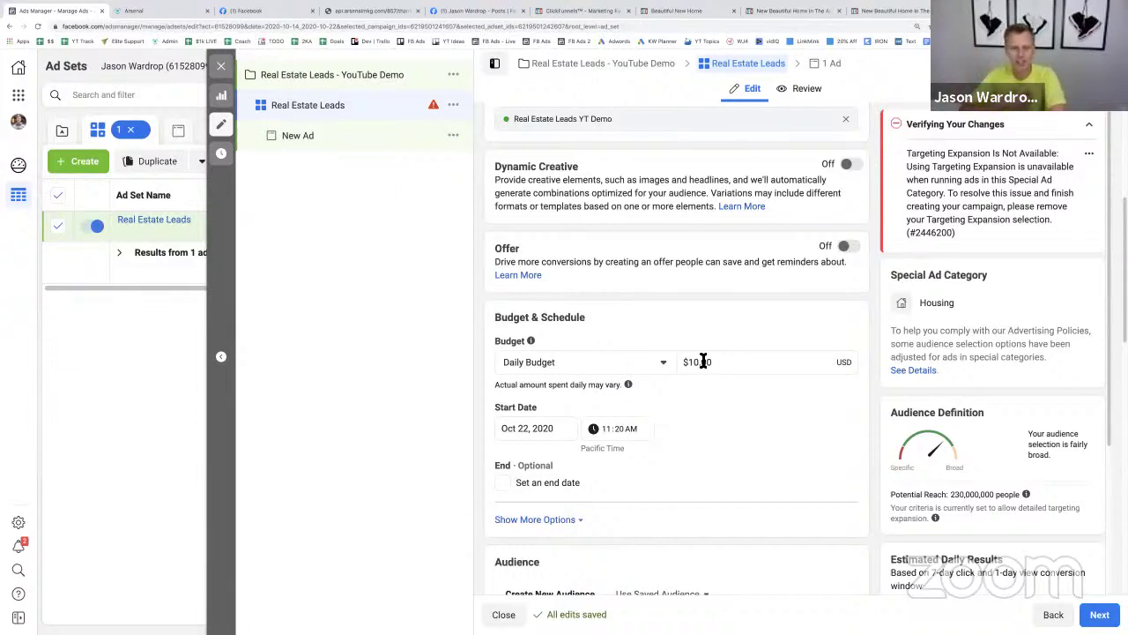
- Set the ad set to start Oct 23, 2020 at 7:00 AM
click(526, 430)
click(617, 546)
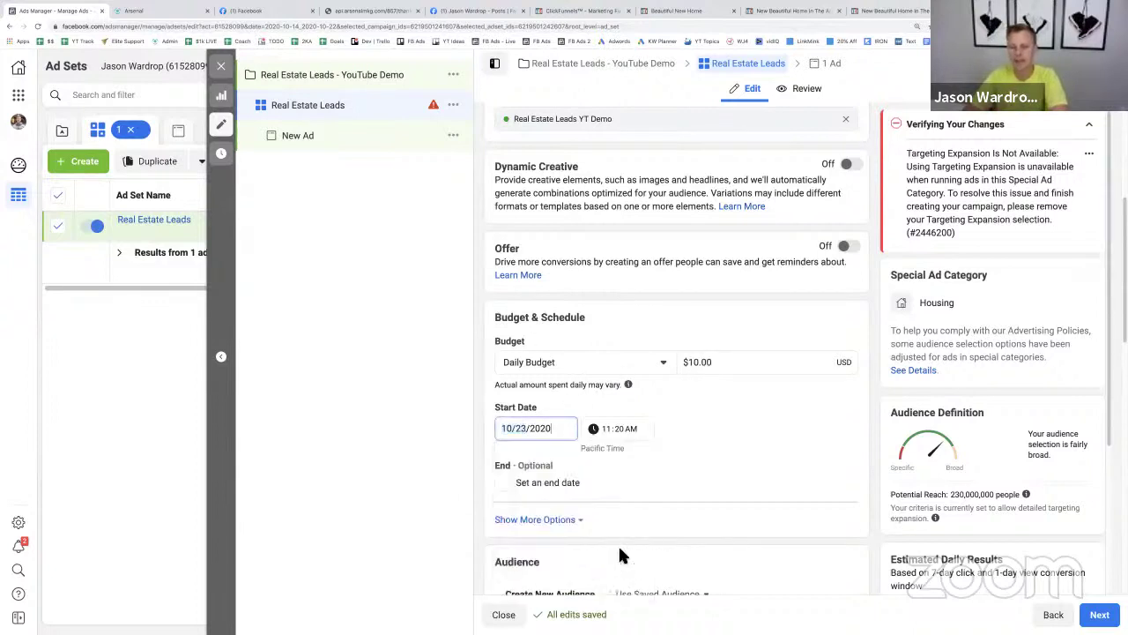
click(605, 428)
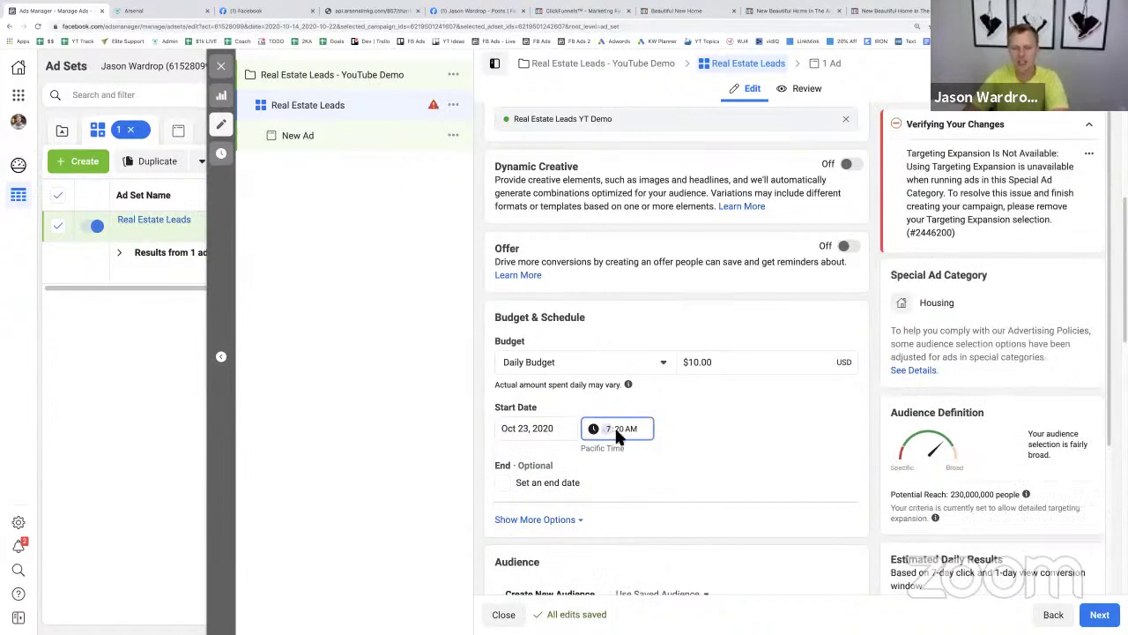
click(749, 423)
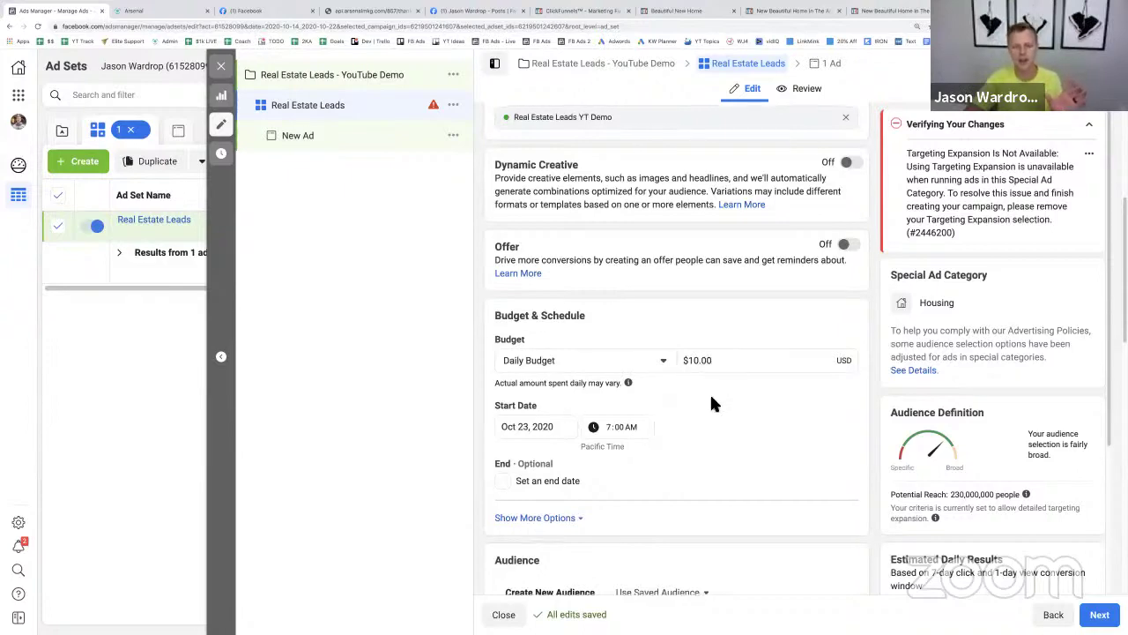
scroll(709, 392, down, 3)
scroll(712, 372, down, 2)
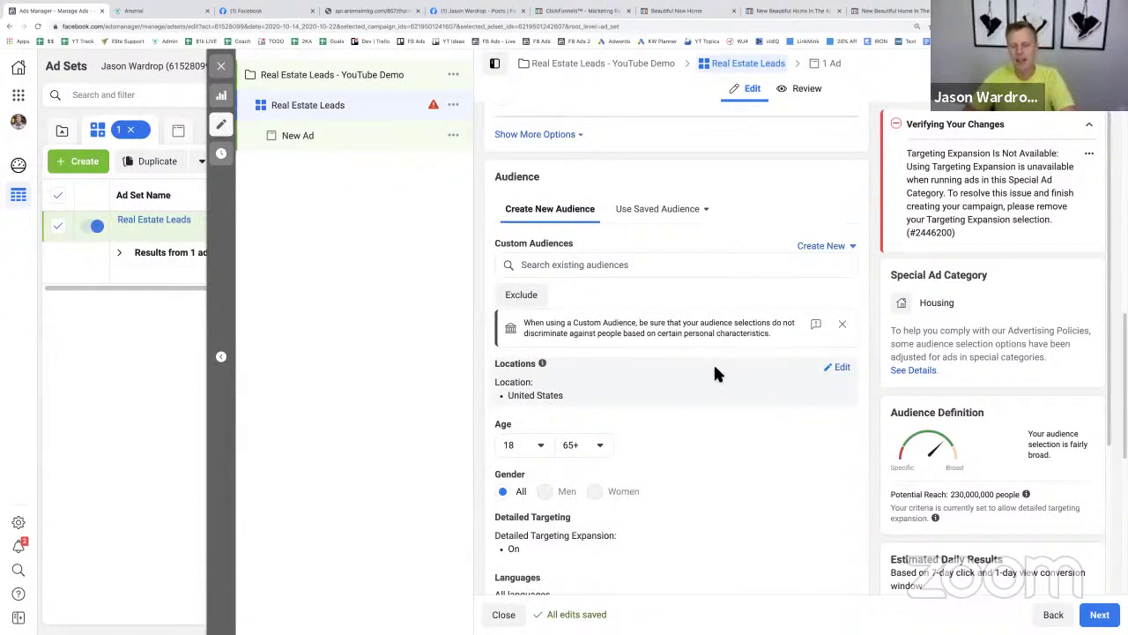
click(843, 368)
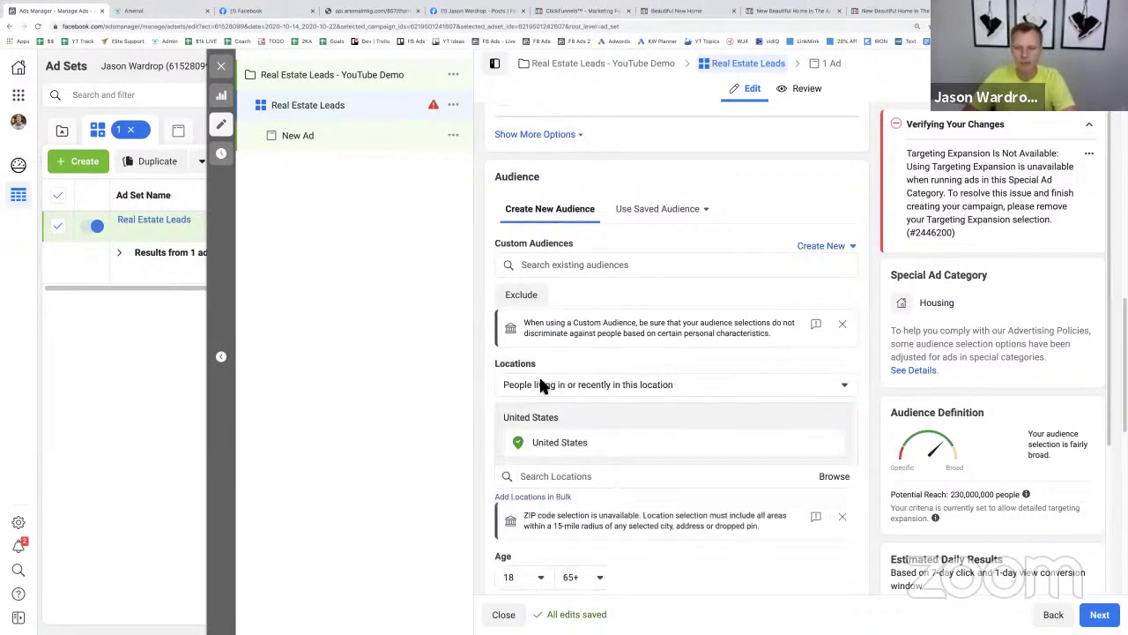
click(649, 383)
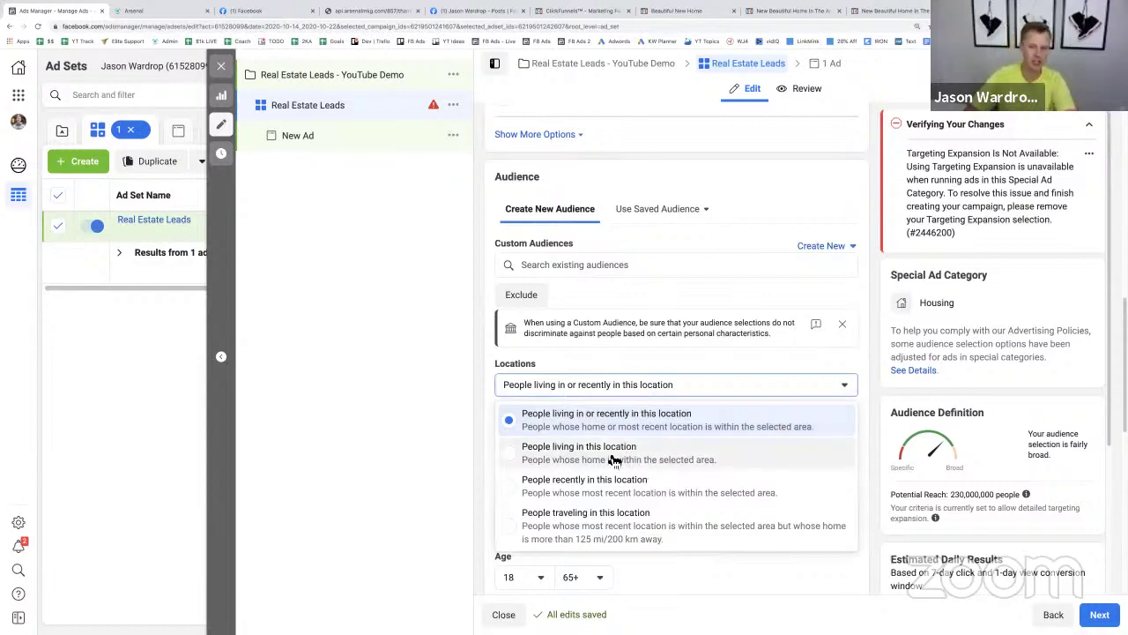
click(614, 459)
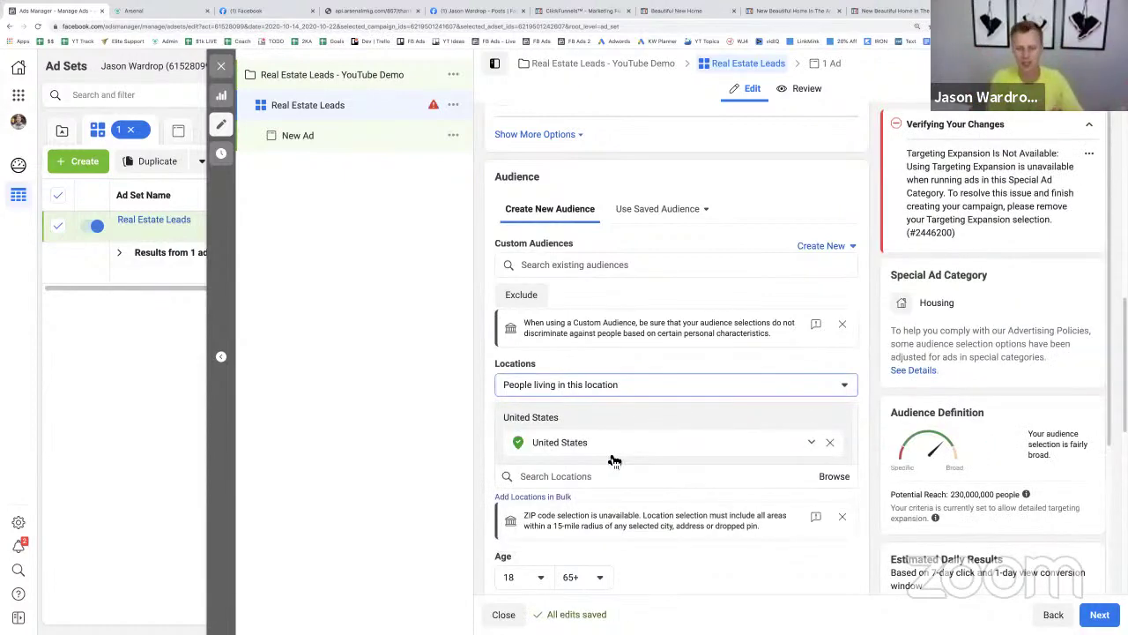
click(830, 442)
click(585, 455)
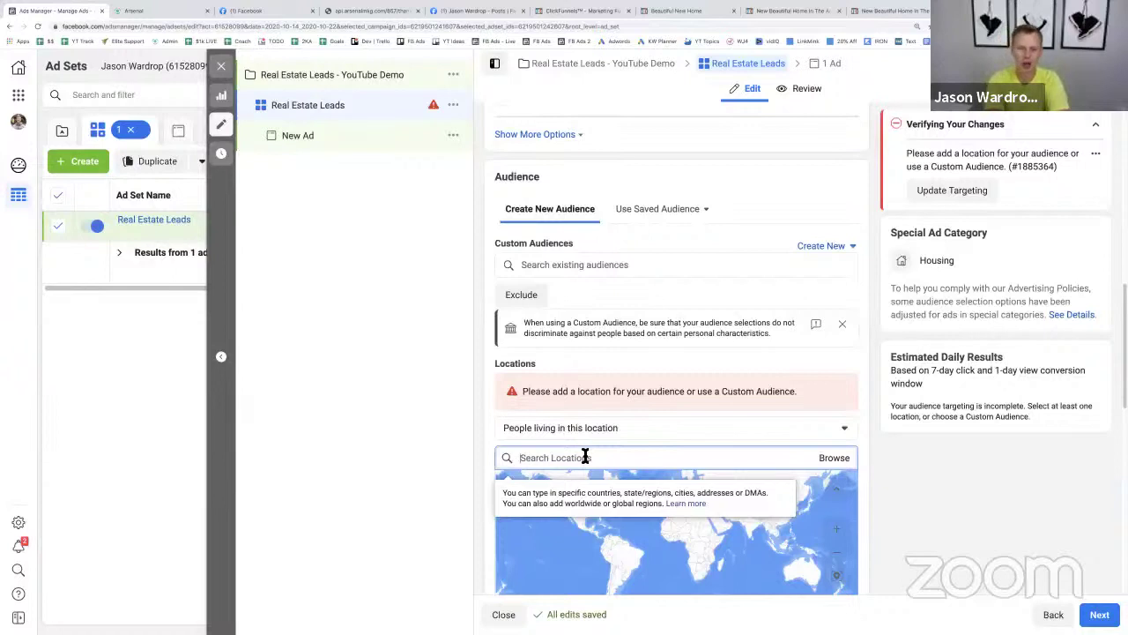
text(Omaha)
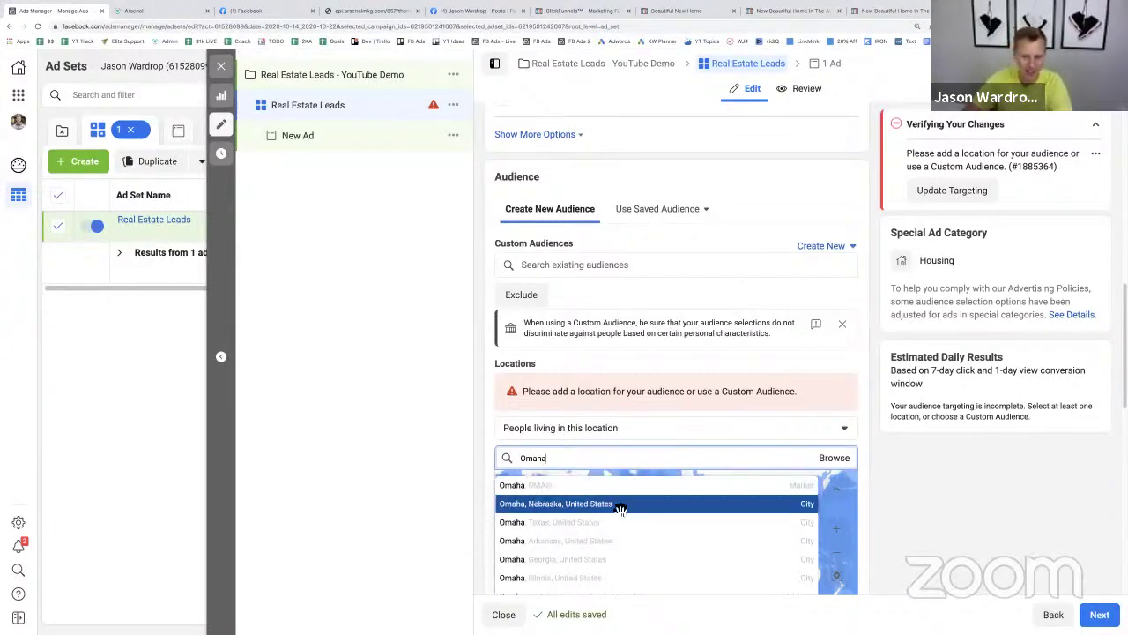
click(617, 504)
scroll(899, 485, down, 2)
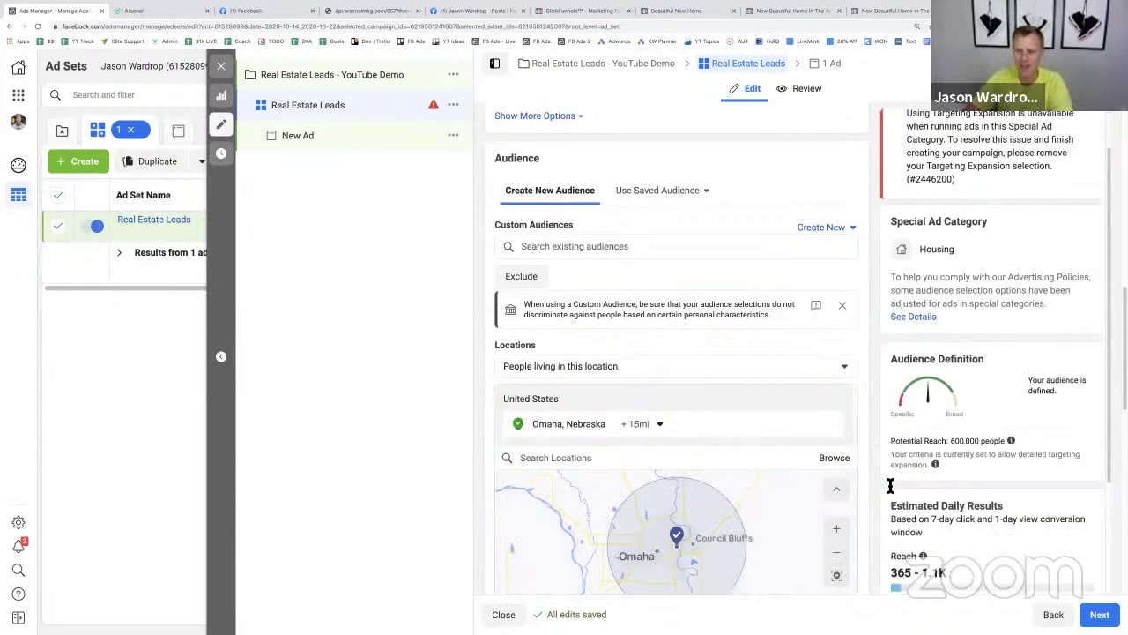
scroll(859, 436, down, 2)
scroll(859, 436, down, 3)
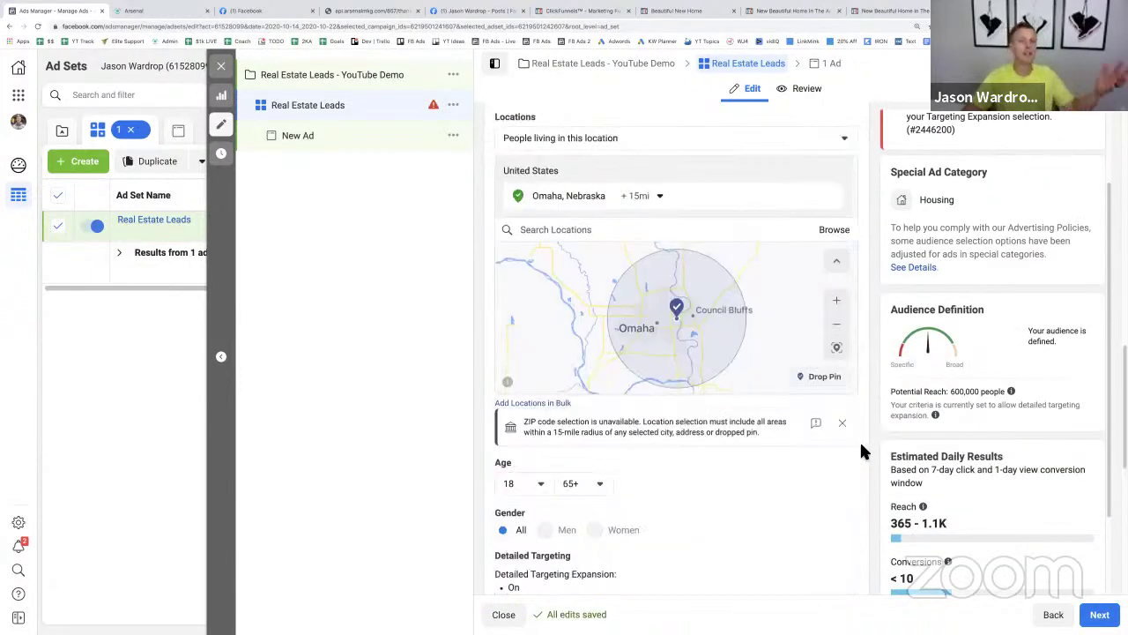
click(642, 195)
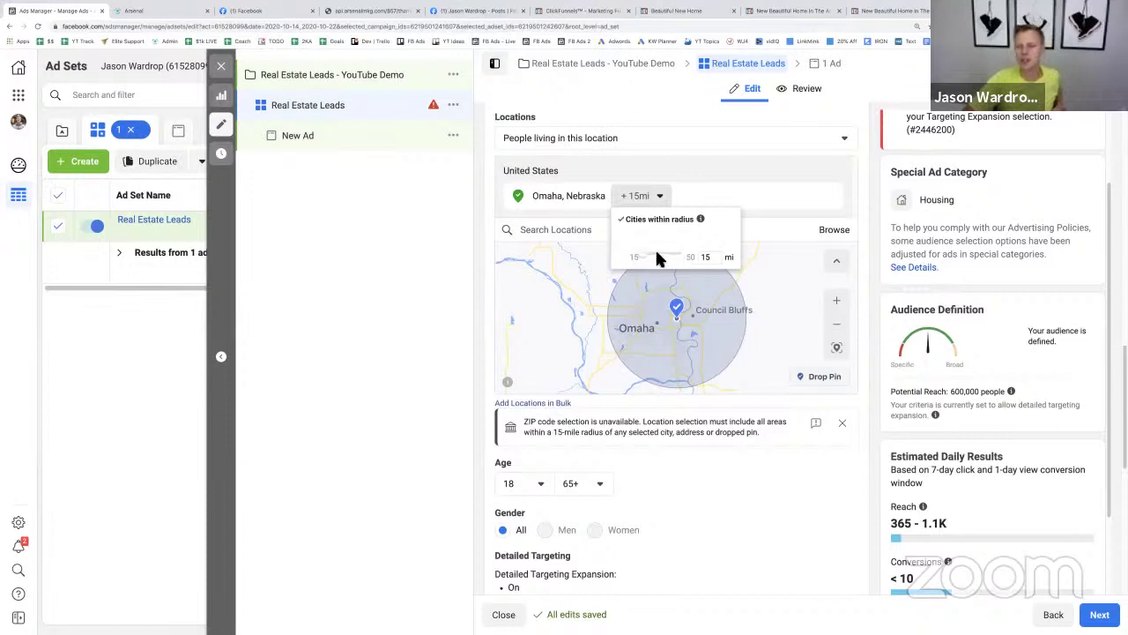
click(503, 308)
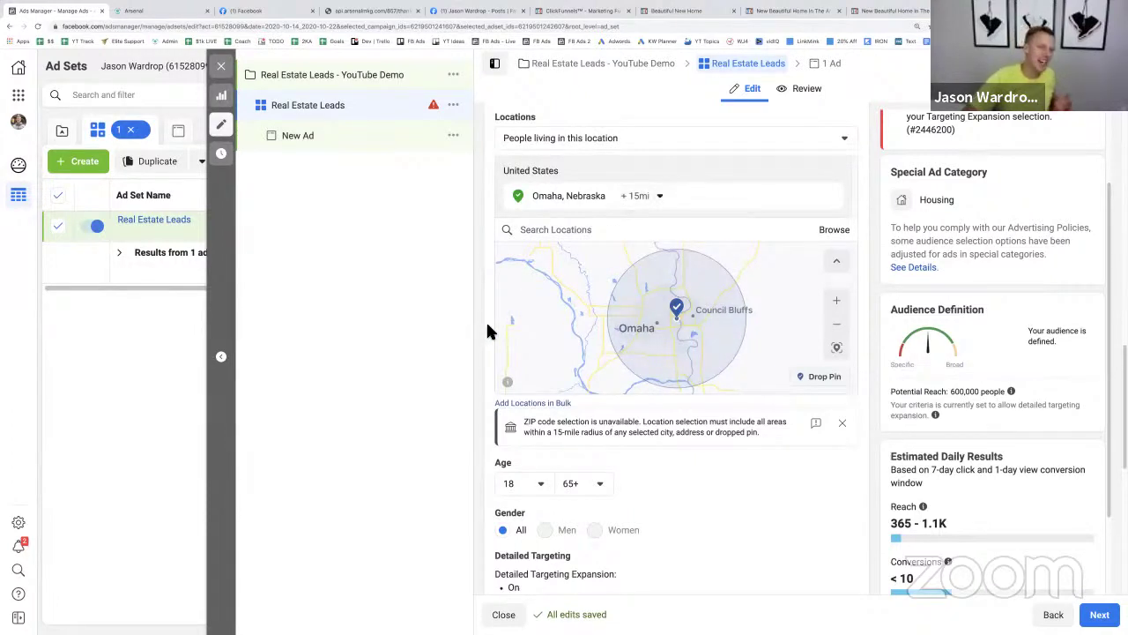
scroll(487, 326, down, 1)
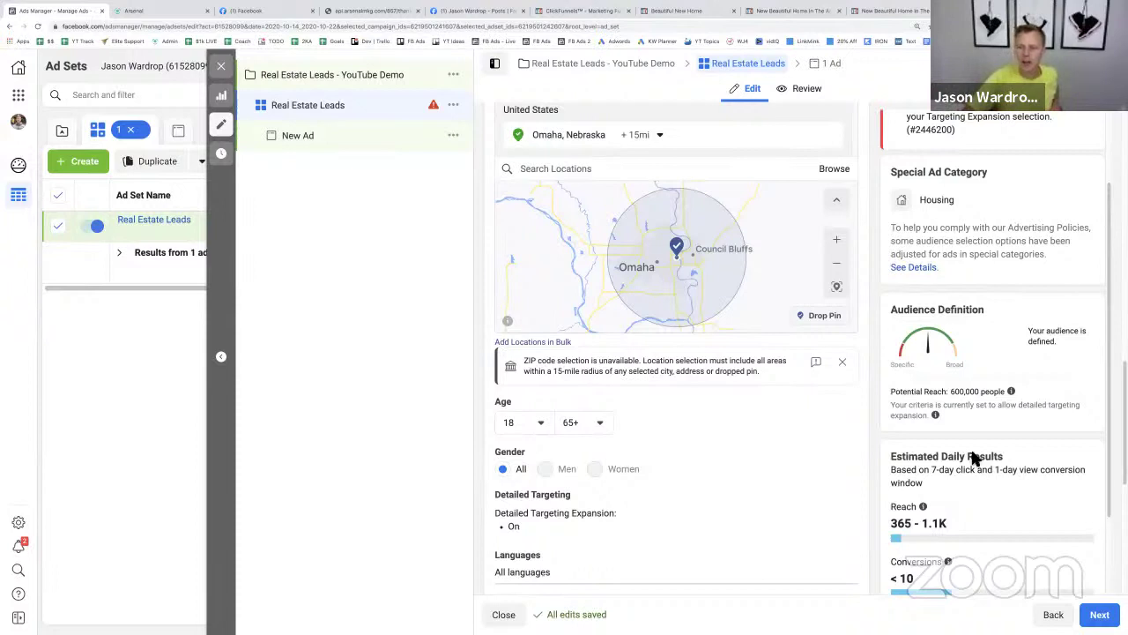
- Highlight the 600,000 Potential Reach figure
drag(952, 394, 979, 395)
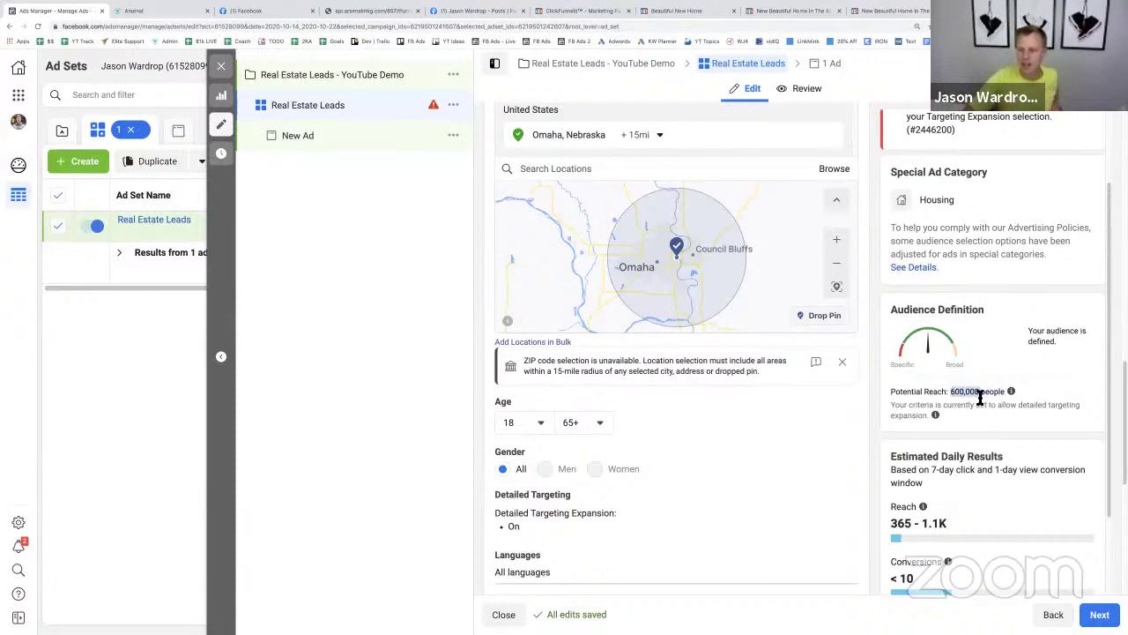
click(979, 395)
double_click(958, 391)
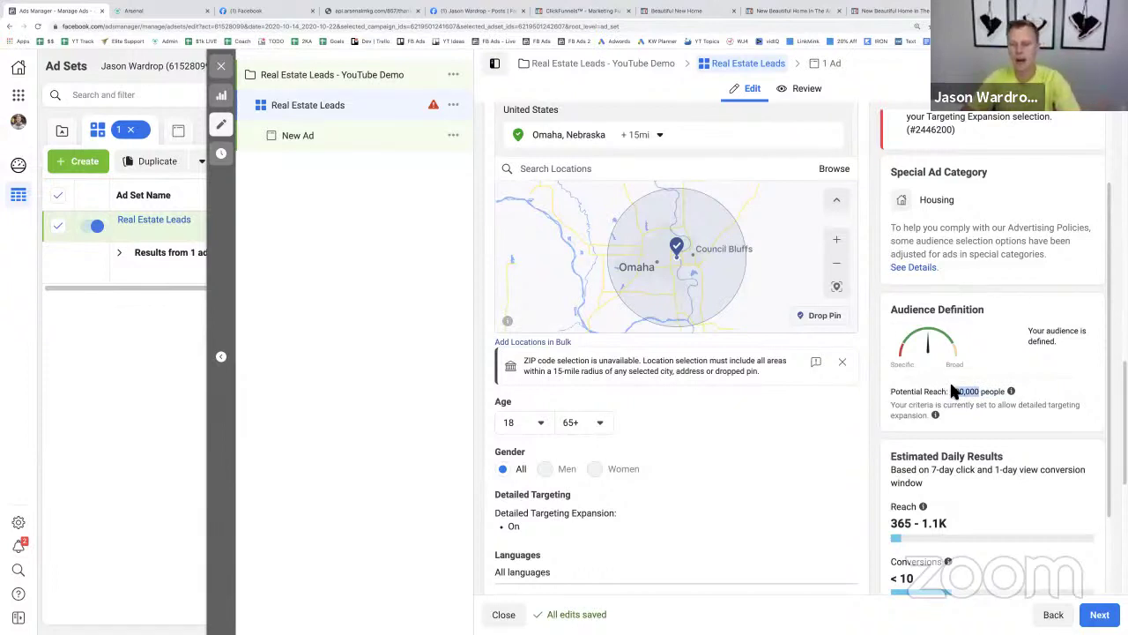
click(957, 390)
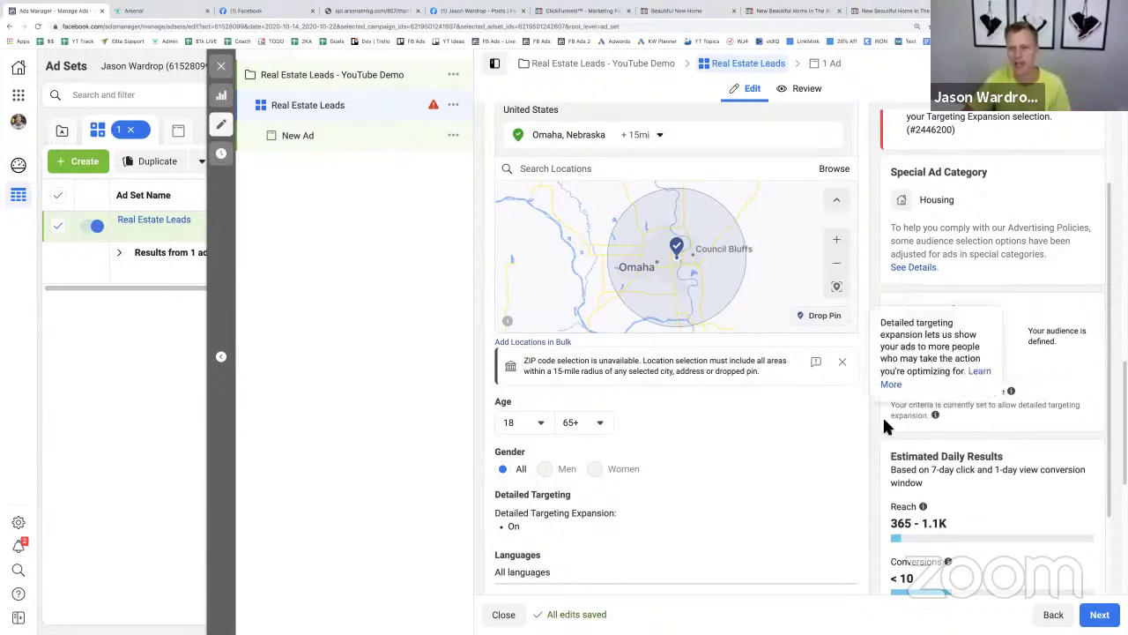
- Review Automatic Placements and Conversions delivery, then continue to the ad level
scroll(863, 421, down, 1)
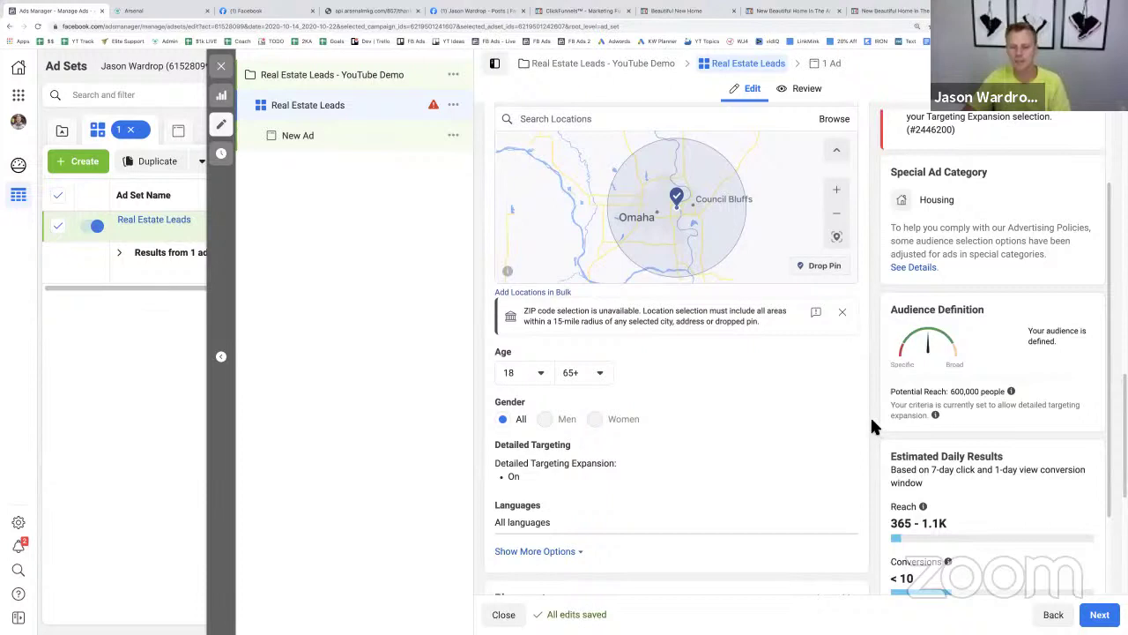
scroll(870, 415, down, 1)
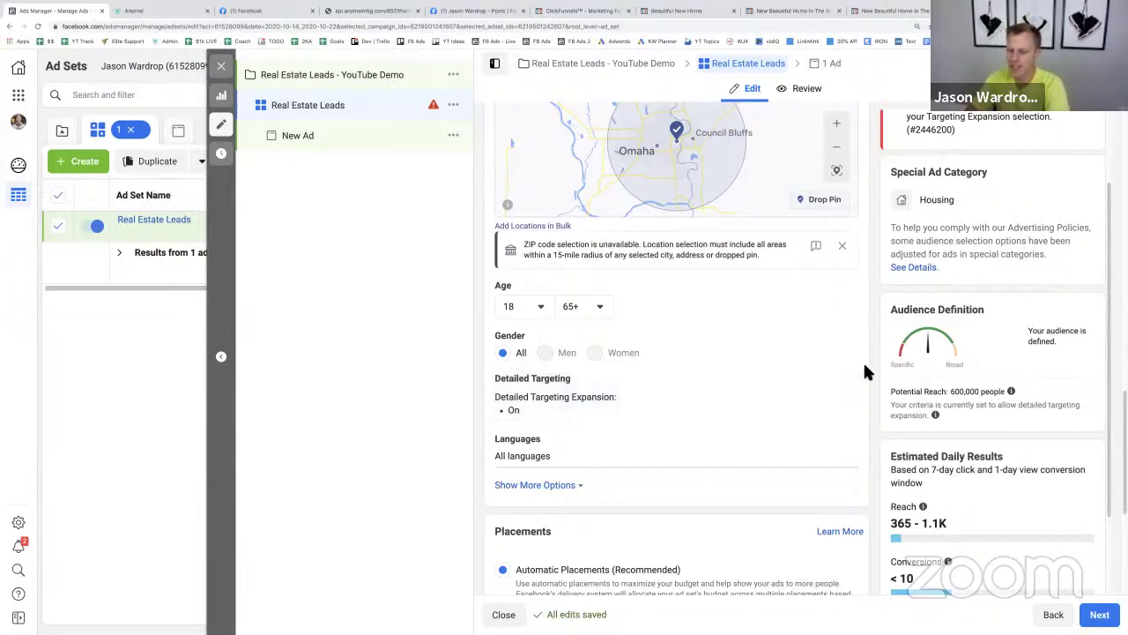
scroll(865, 368, down, 2)
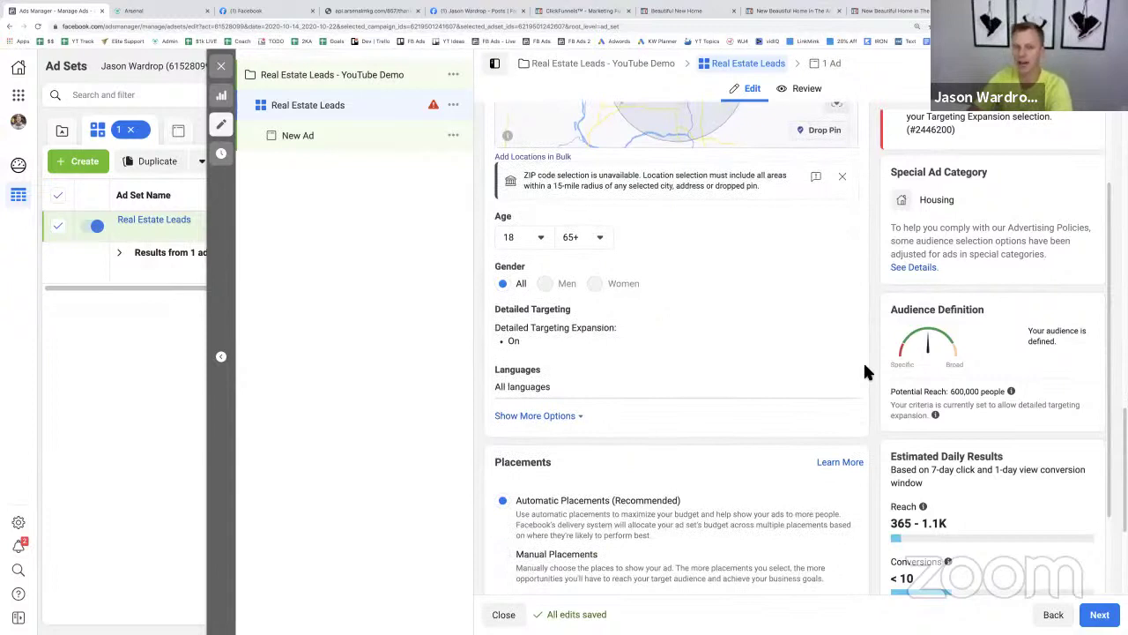
scroll(864, 370, down, 1)
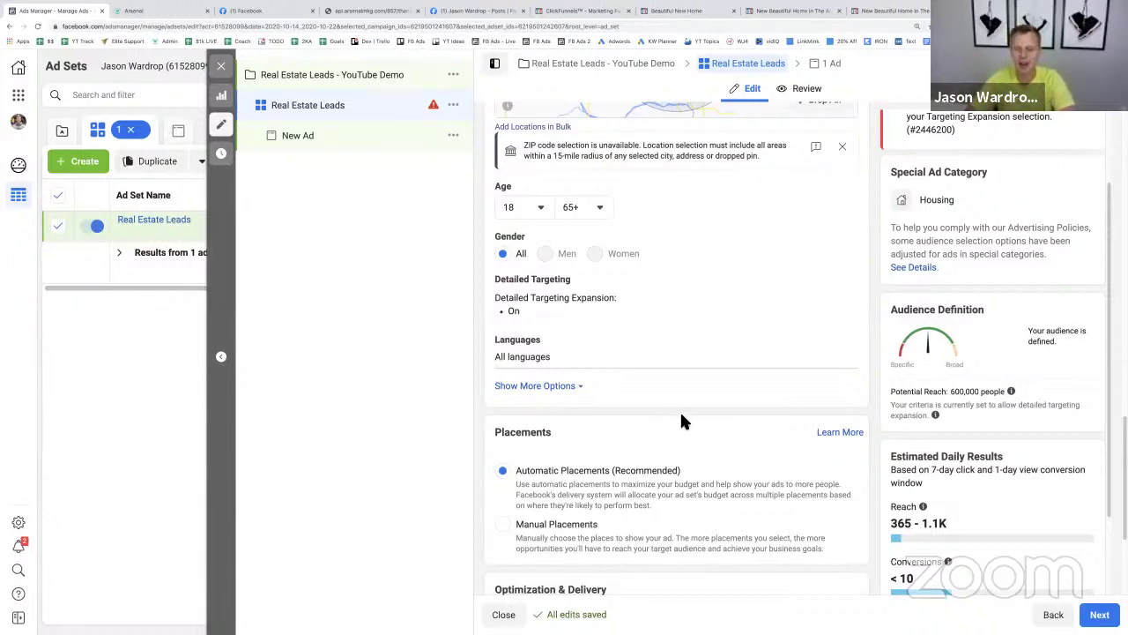
scroll(683, 410, down, 5)
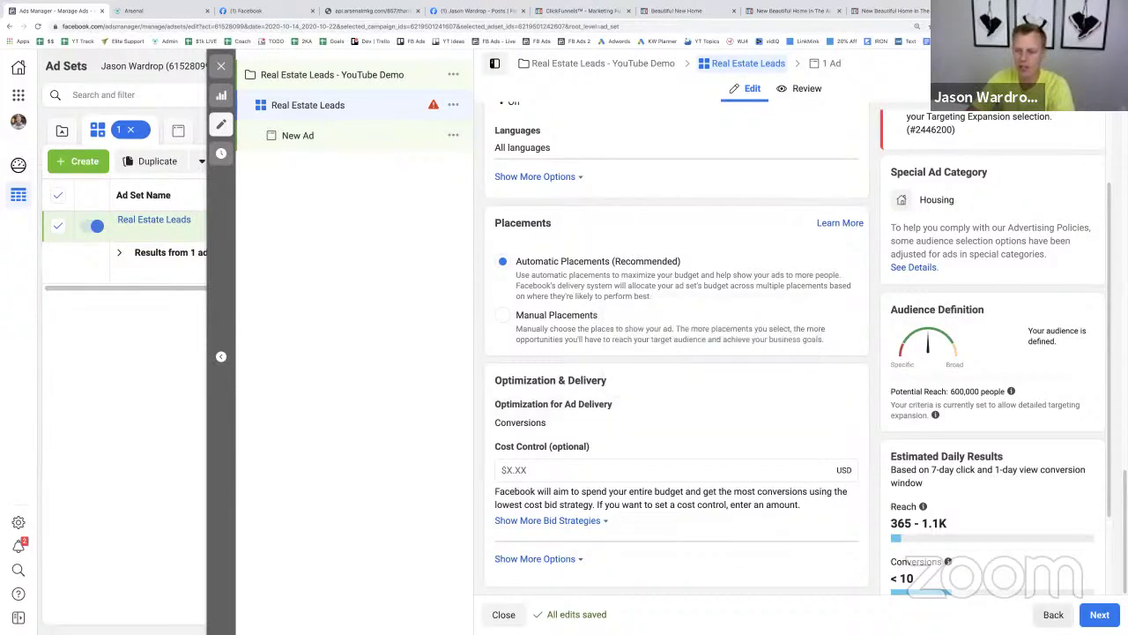
click(1099, 614)
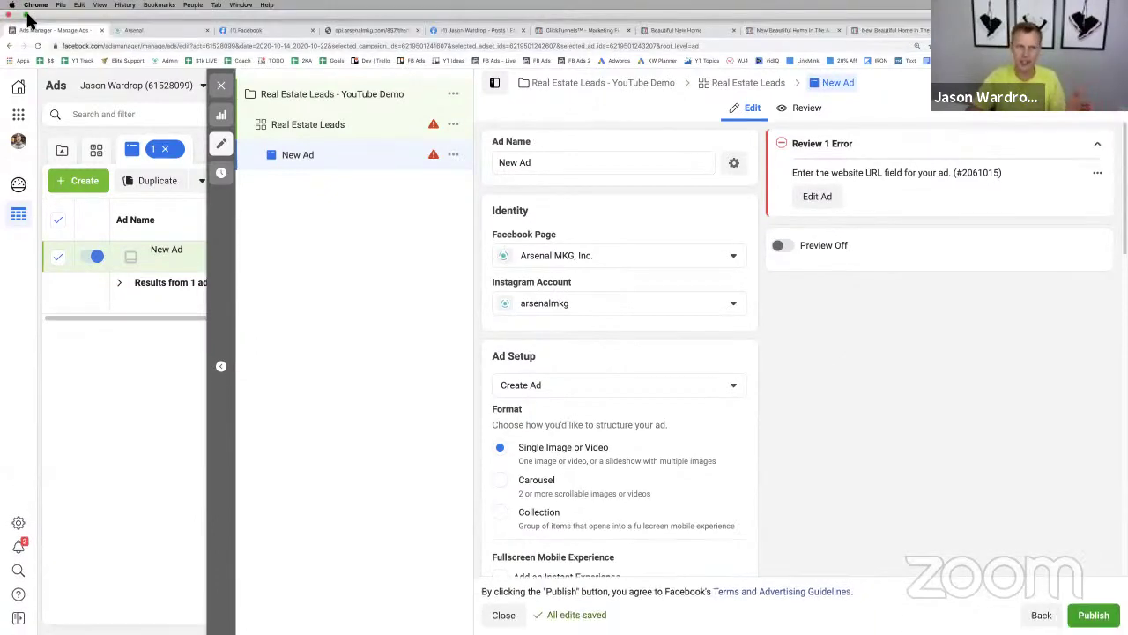
- Page through the Buyer, Listing and Seller Leads templates in Preview, then return to the browser
click(33, 23)
click(37, 281)
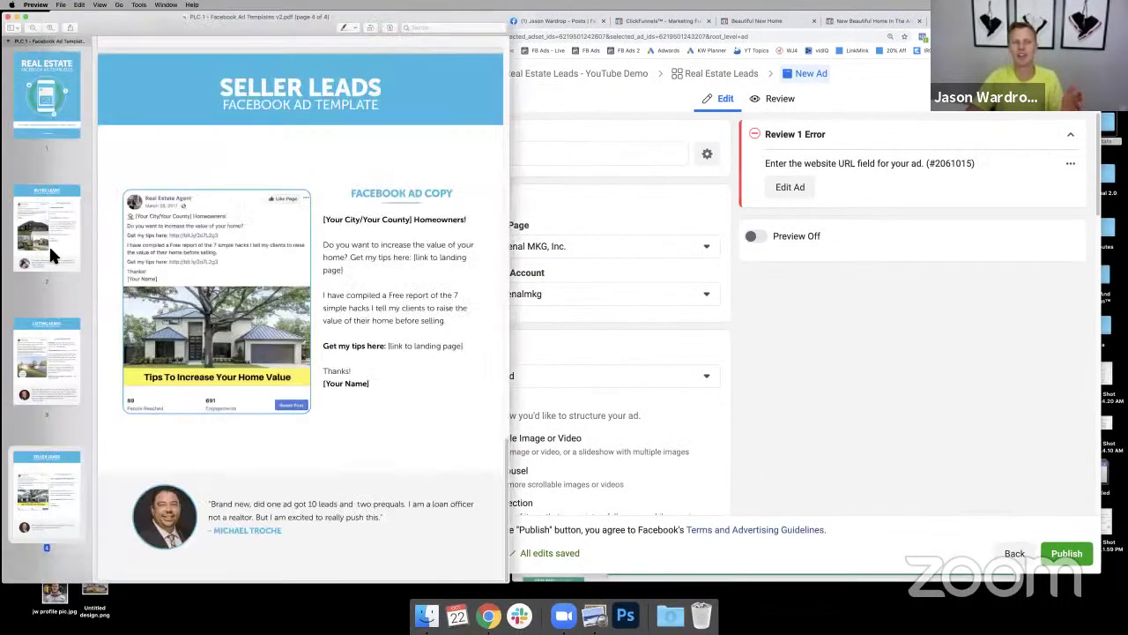
click(50, 245)
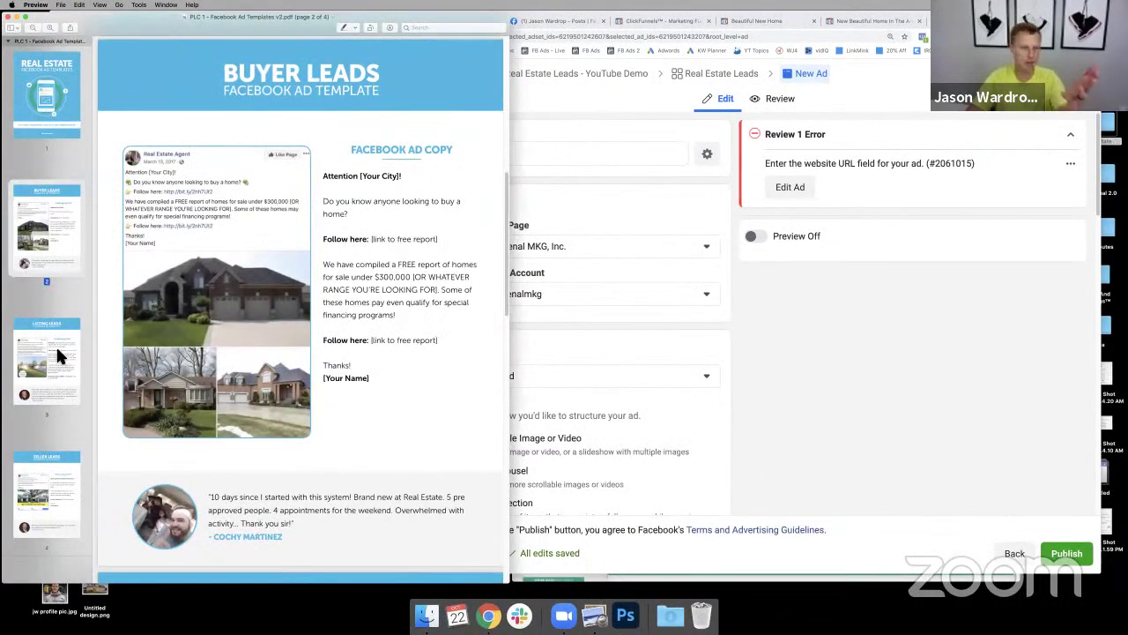
click(56, 345)
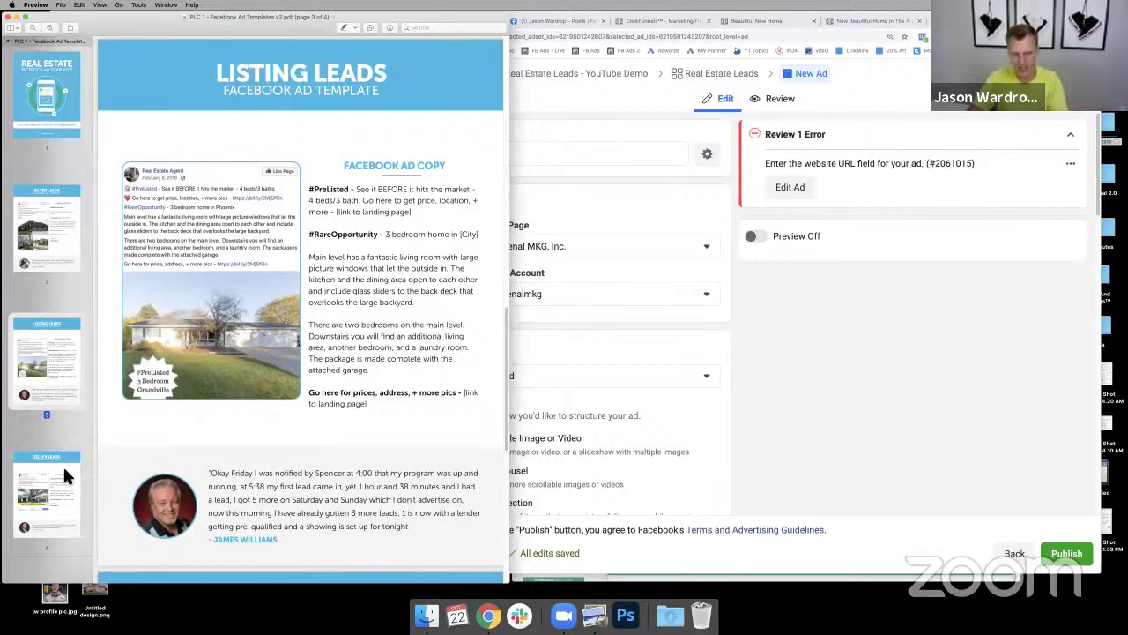
click(63, 464)
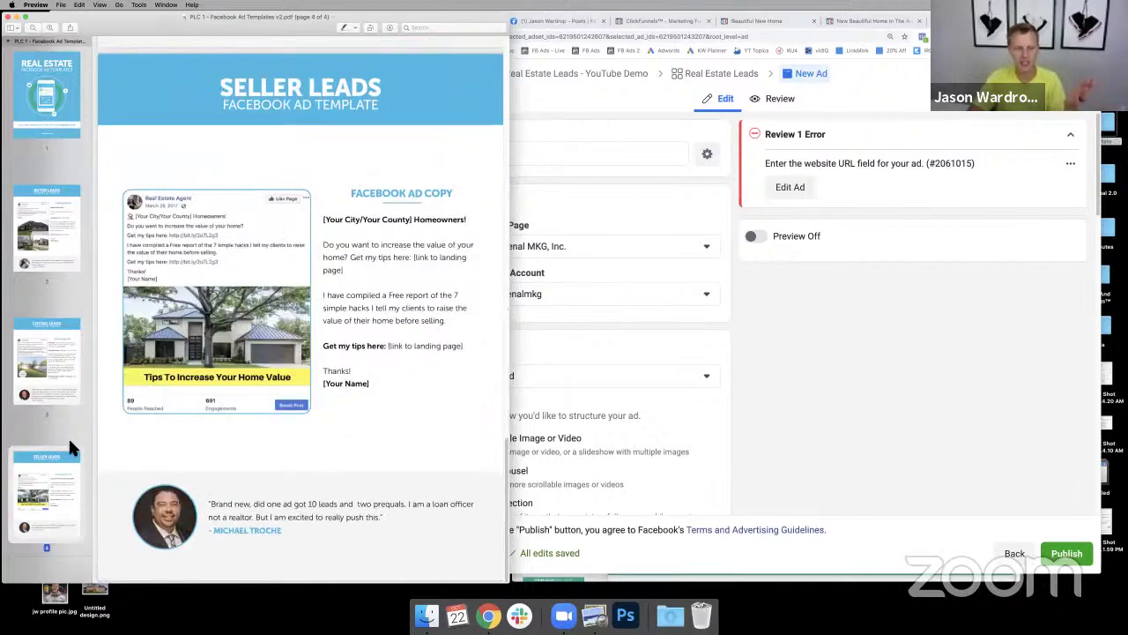
click(24, 96)
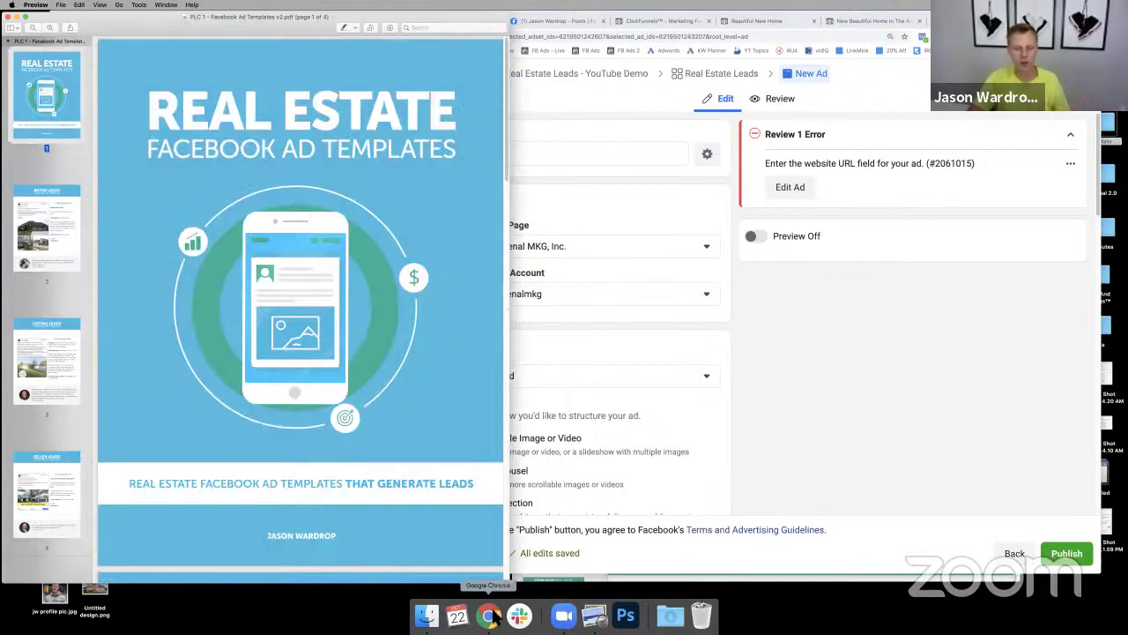
click(490, 620)
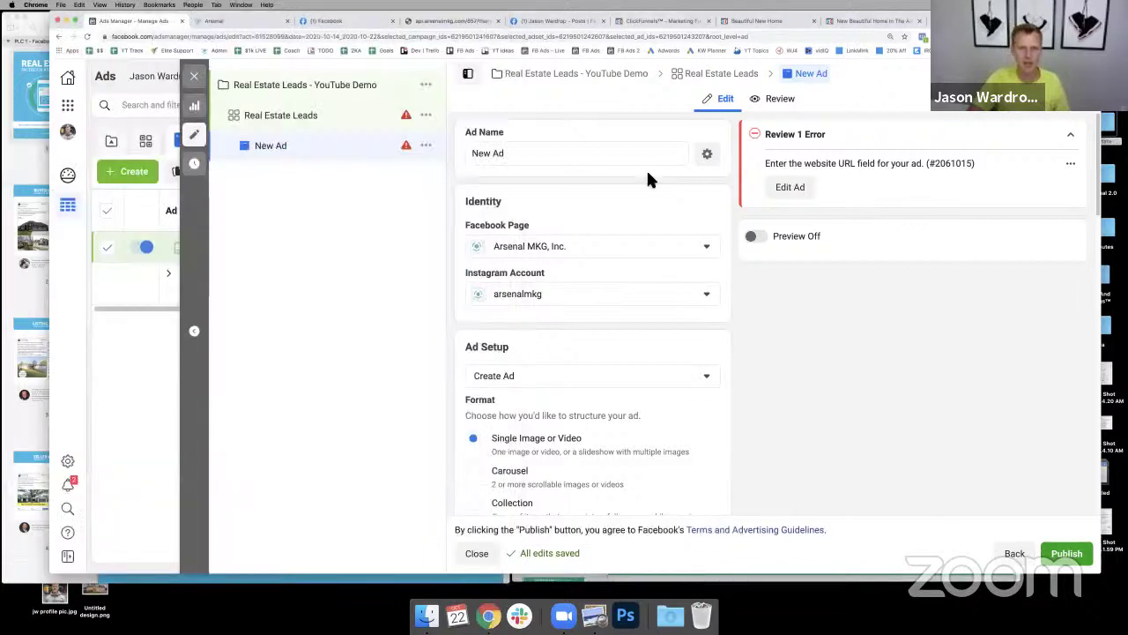
- Select the Demo Ad Examples listing post's text in full-screen Facebook
click(351, 25)
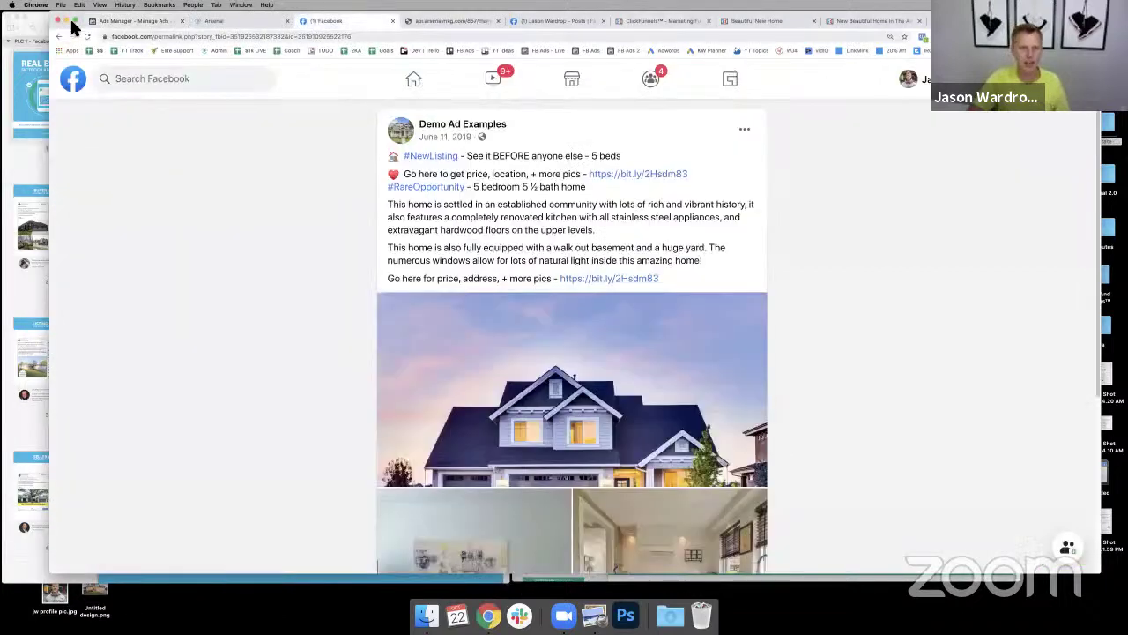
key(super+equal)
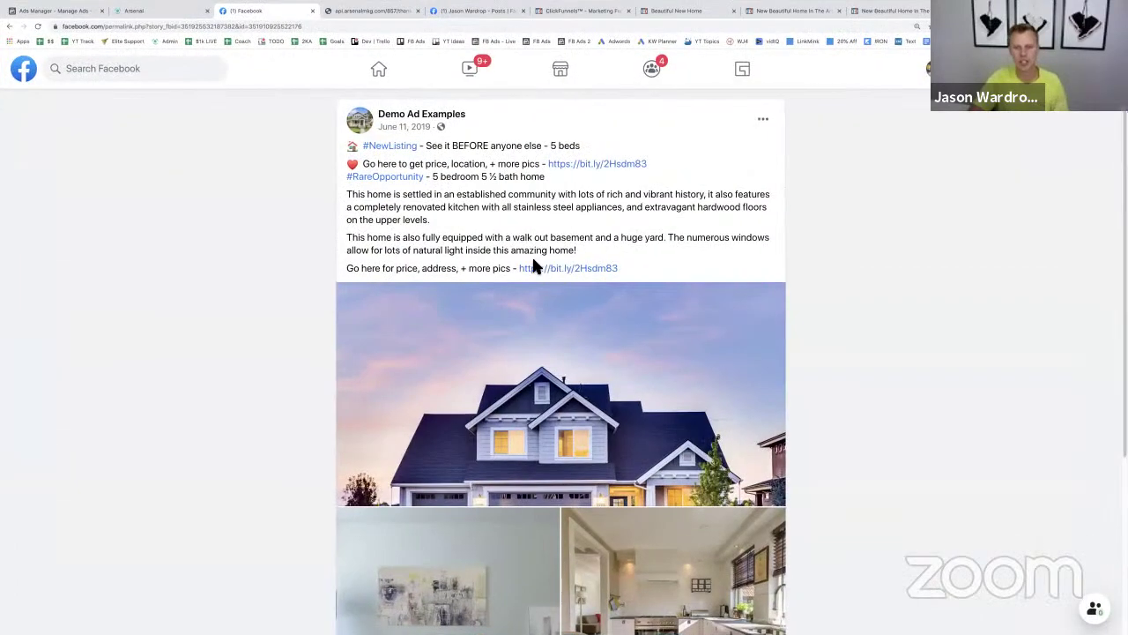
drag(518, 271, 349, 140)
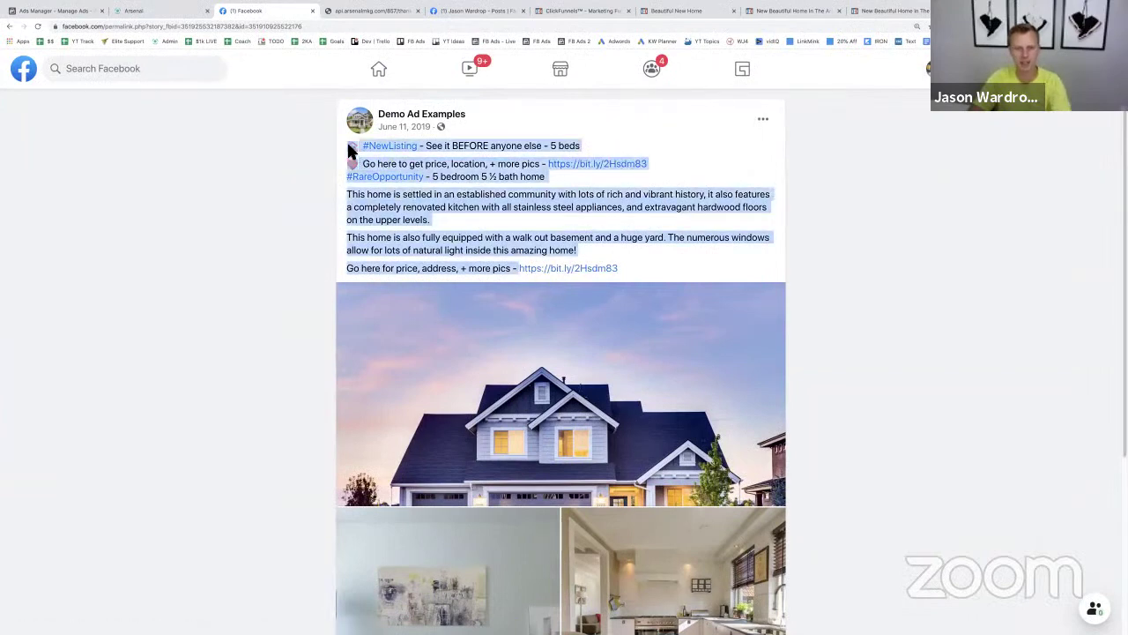
- Return to the New Ad editor and expand the Arsenal 2.0 group in the Facebook Page list
click(481, 12)
click(586, 12)
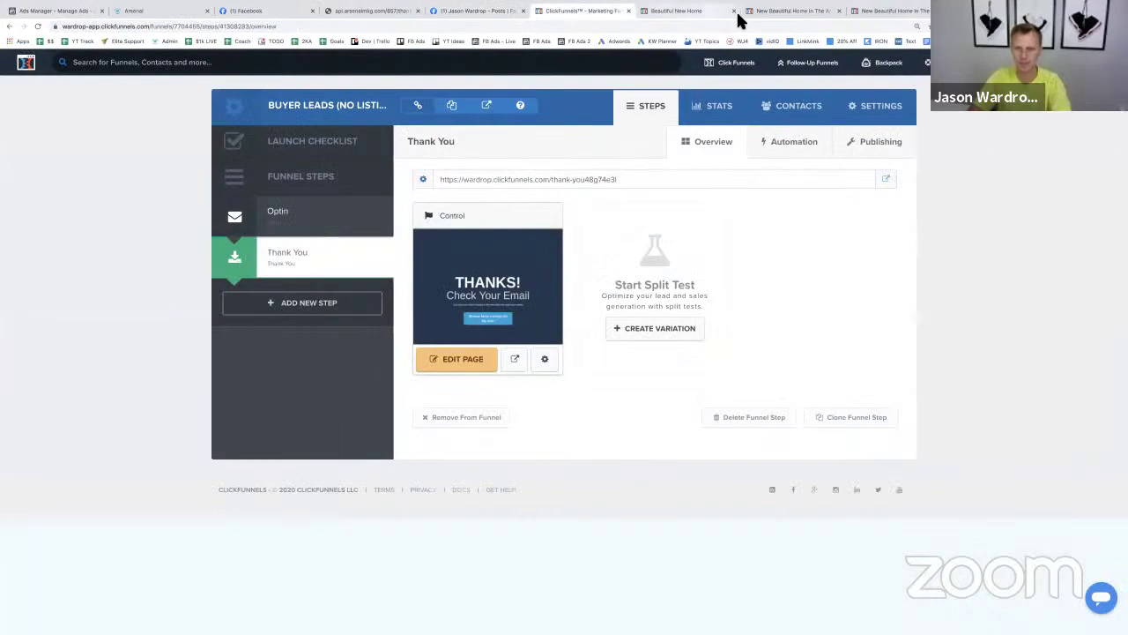
click(73, 13)
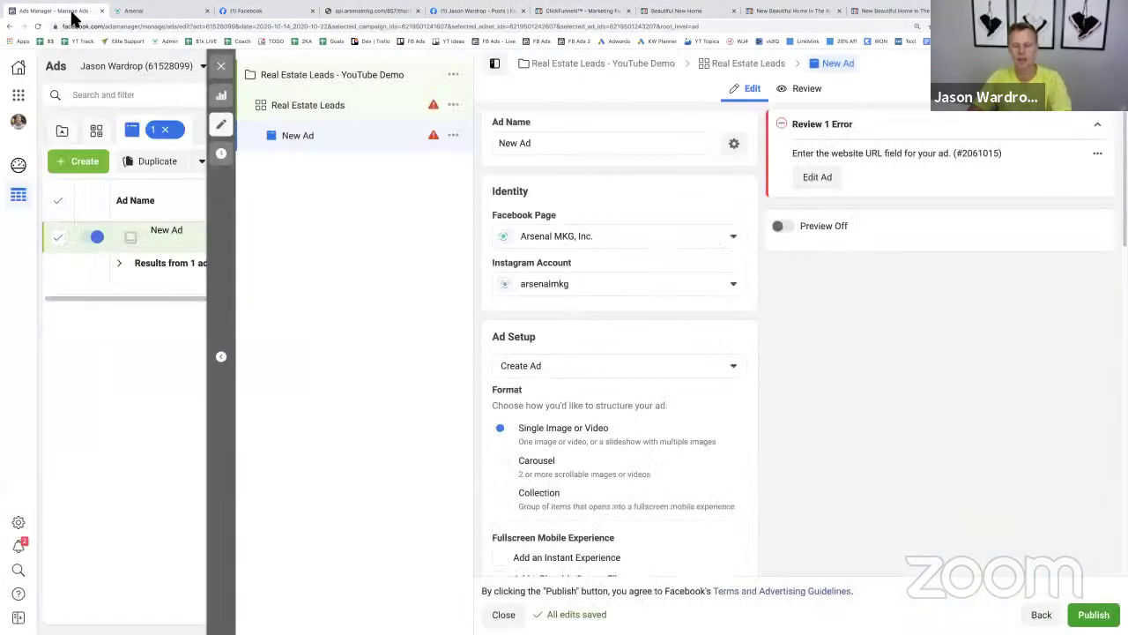
click(560, 235)
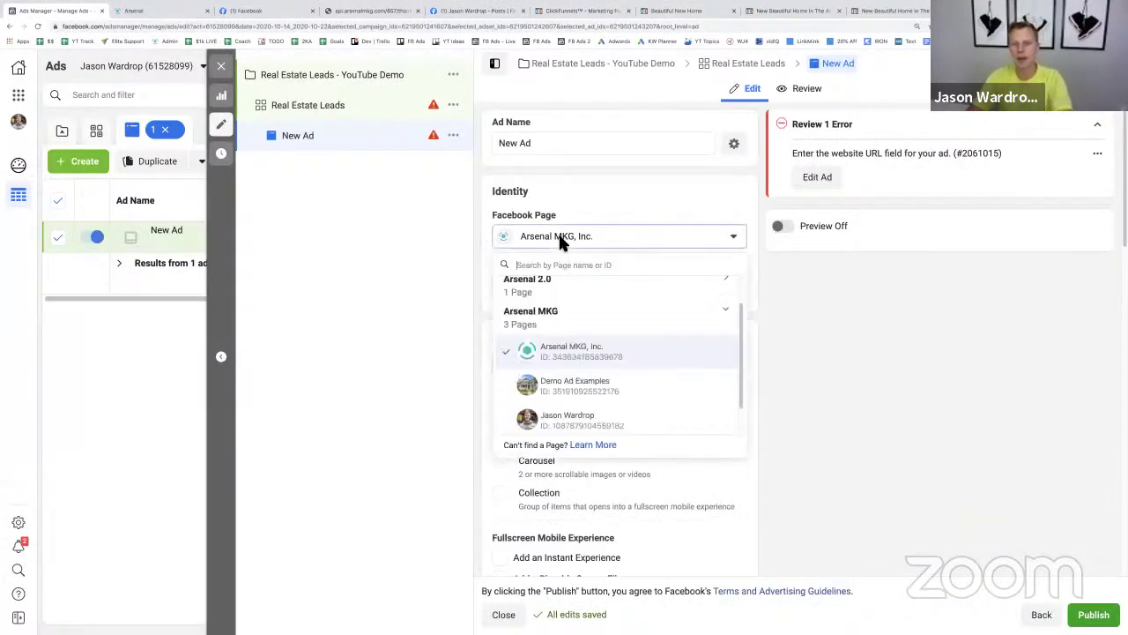
click(565, 297)
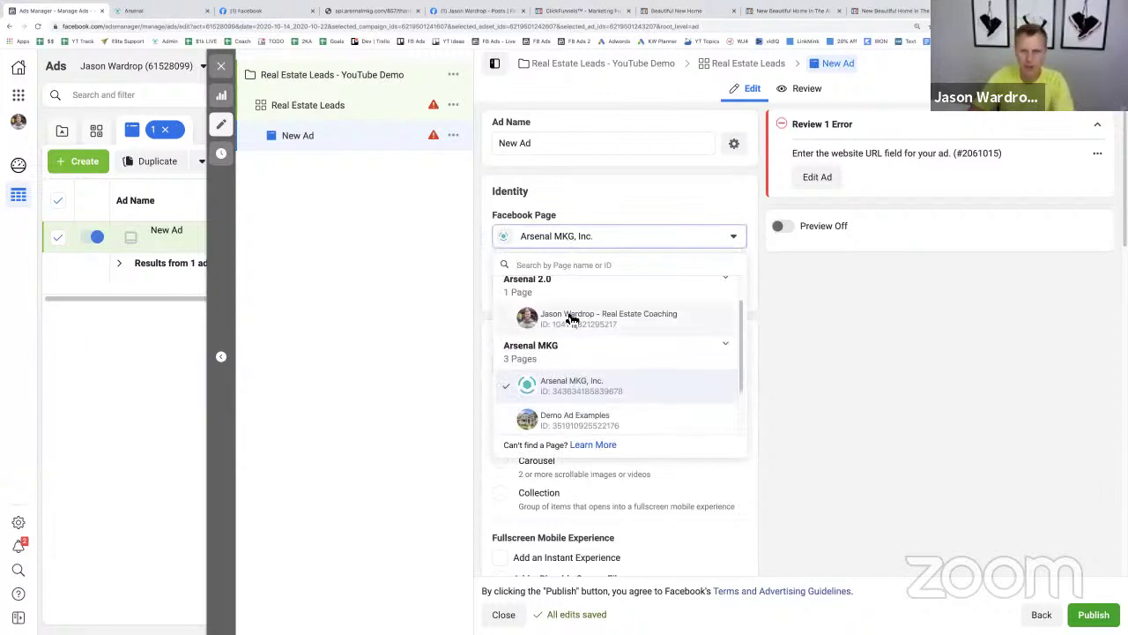
- Set the real estate coaching page as the ad's page and paste the listing copy into Primary Text
click(569, 316)
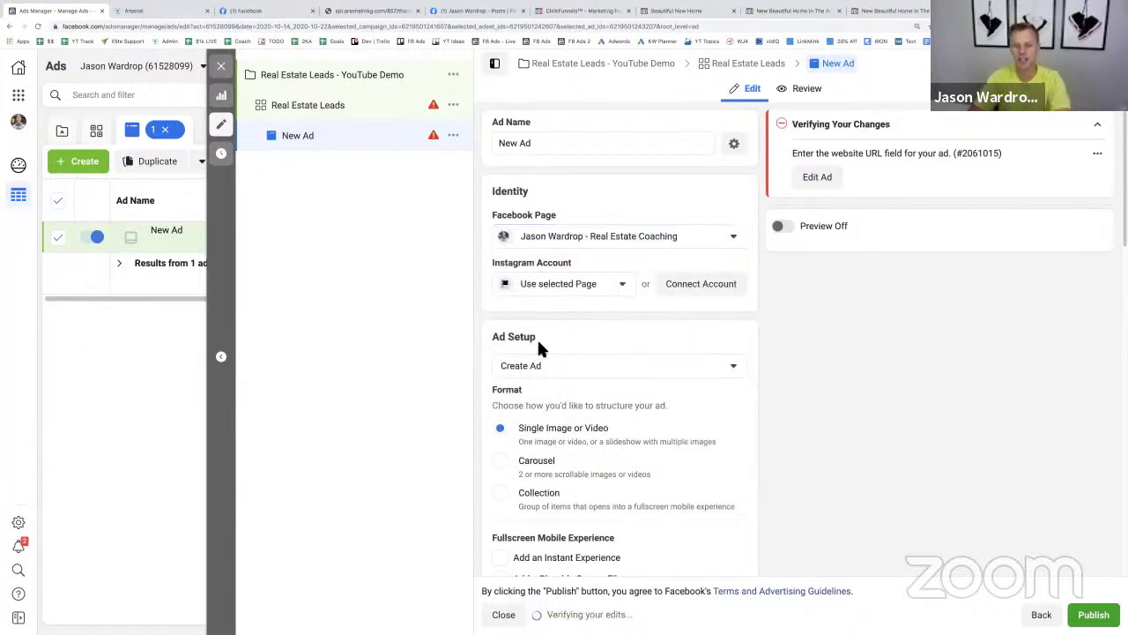
scroll(538, 344, down, 3)
scroll(540, 343, down, 3)
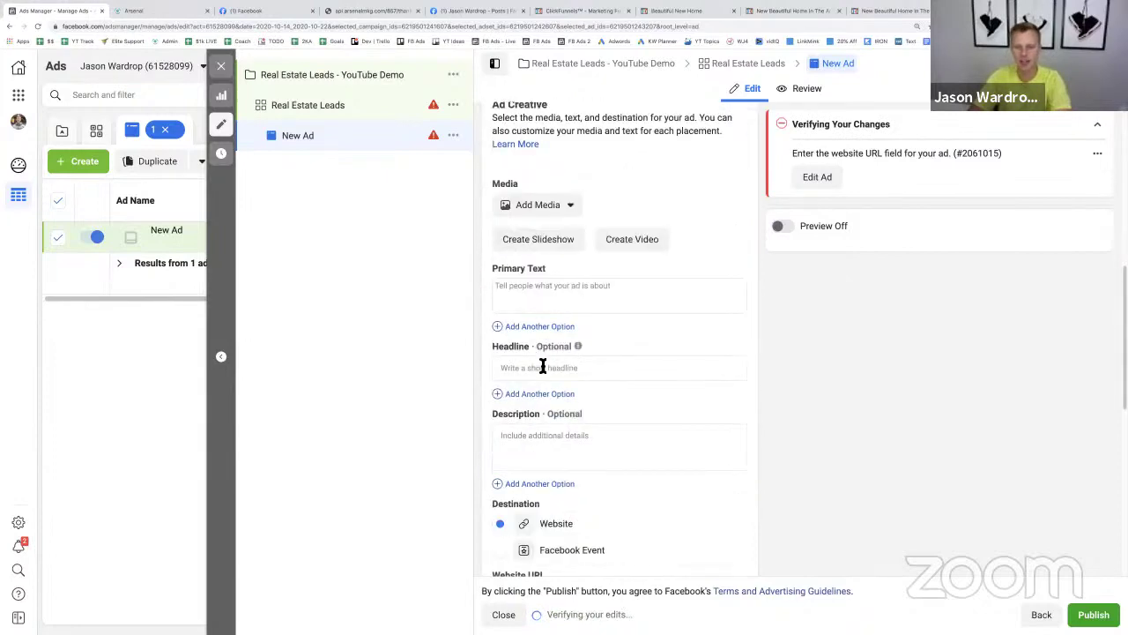
click(530, 296)
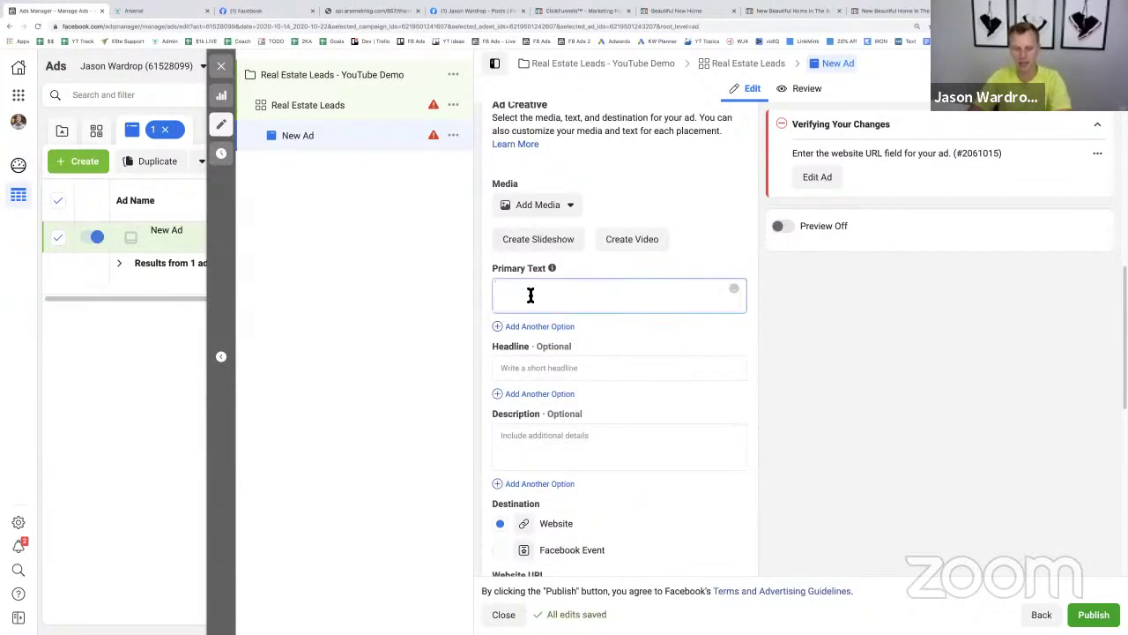
key(super+v)
- Add single blank lines after the 5 beds, bath home and bit.ly link lines
click(686, 288)
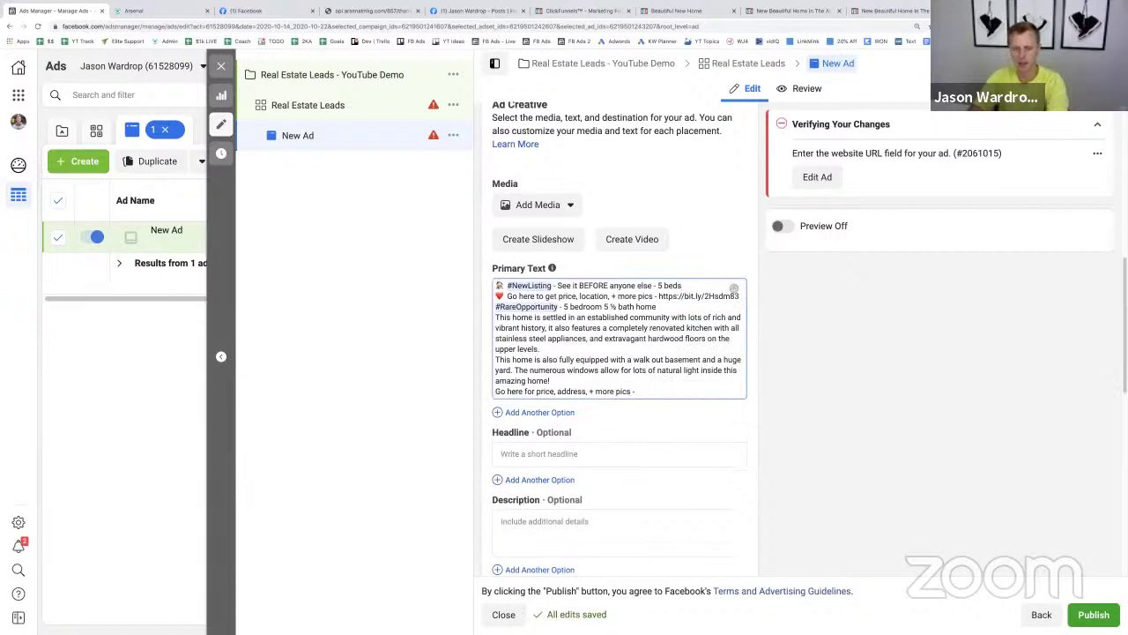
key(Return)
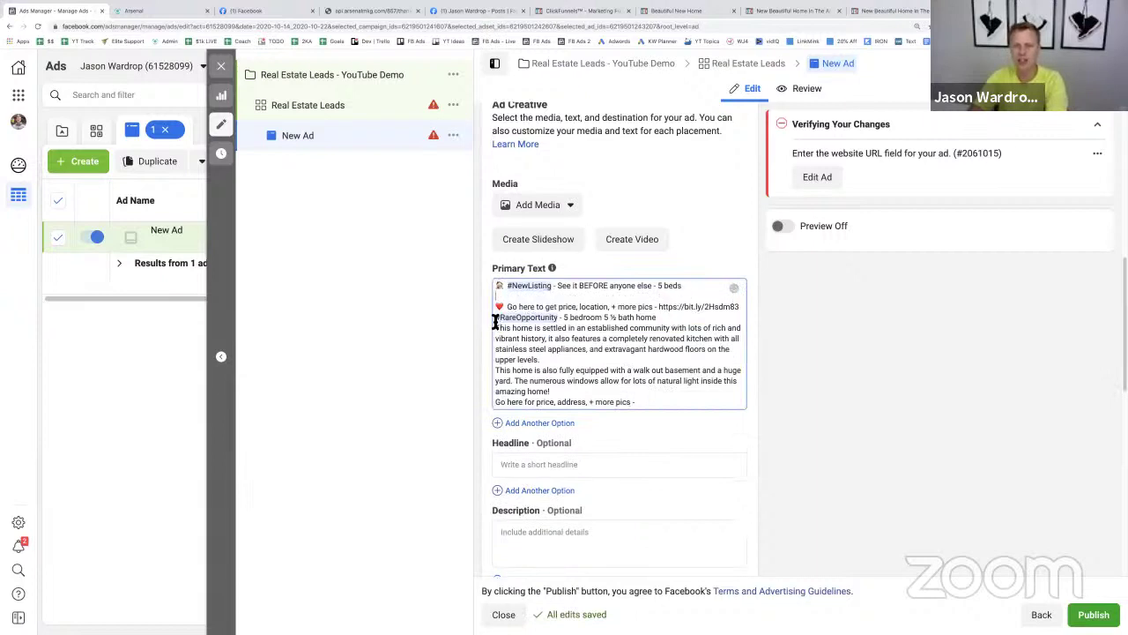
key(Return)
key(BackSpace)
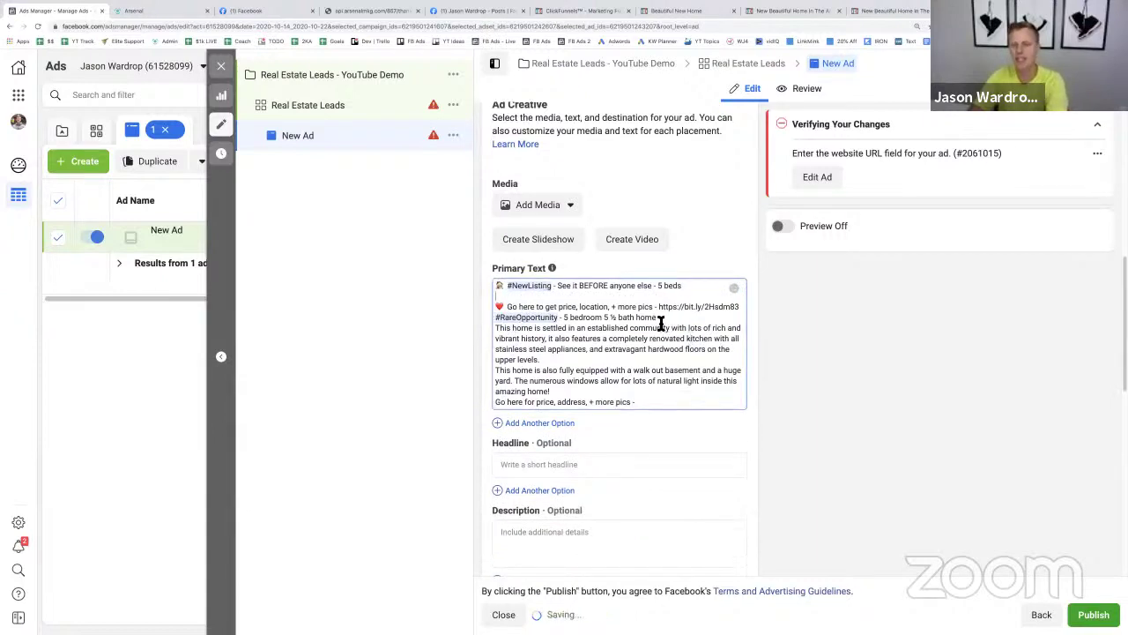
click(664, 325)
key(Return)
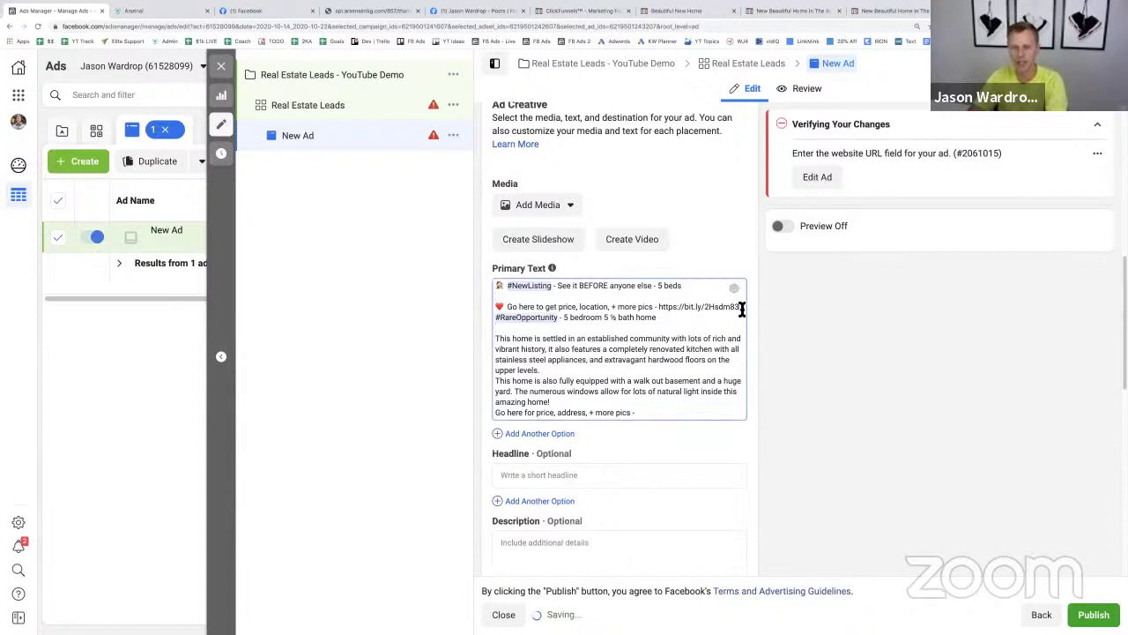
click(740, 308)
key(Return)
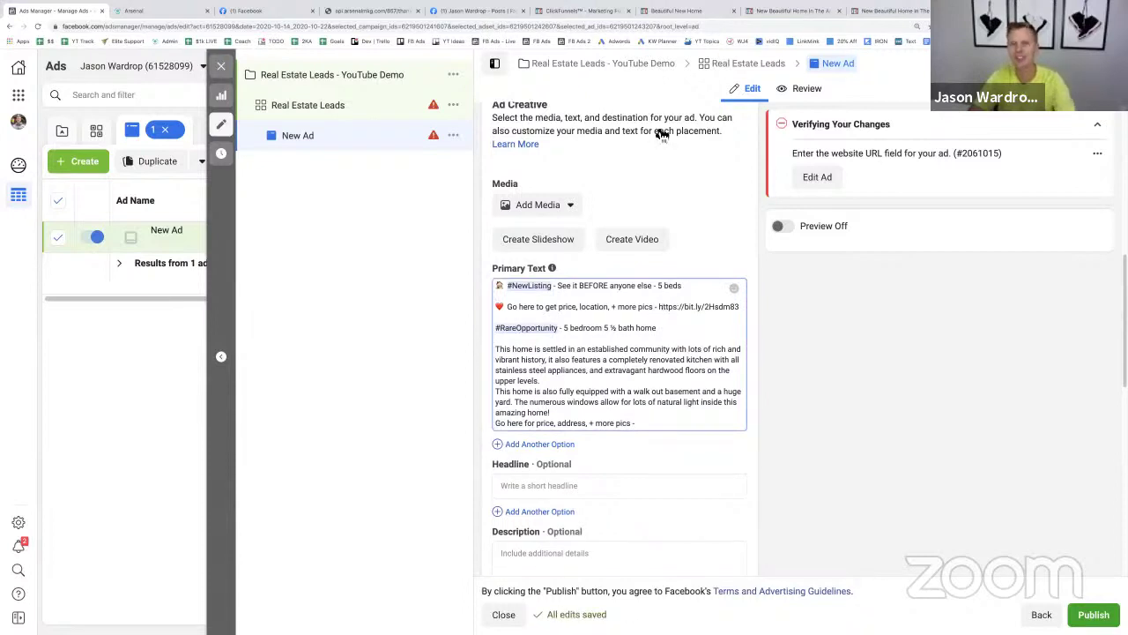
click(679, 11)
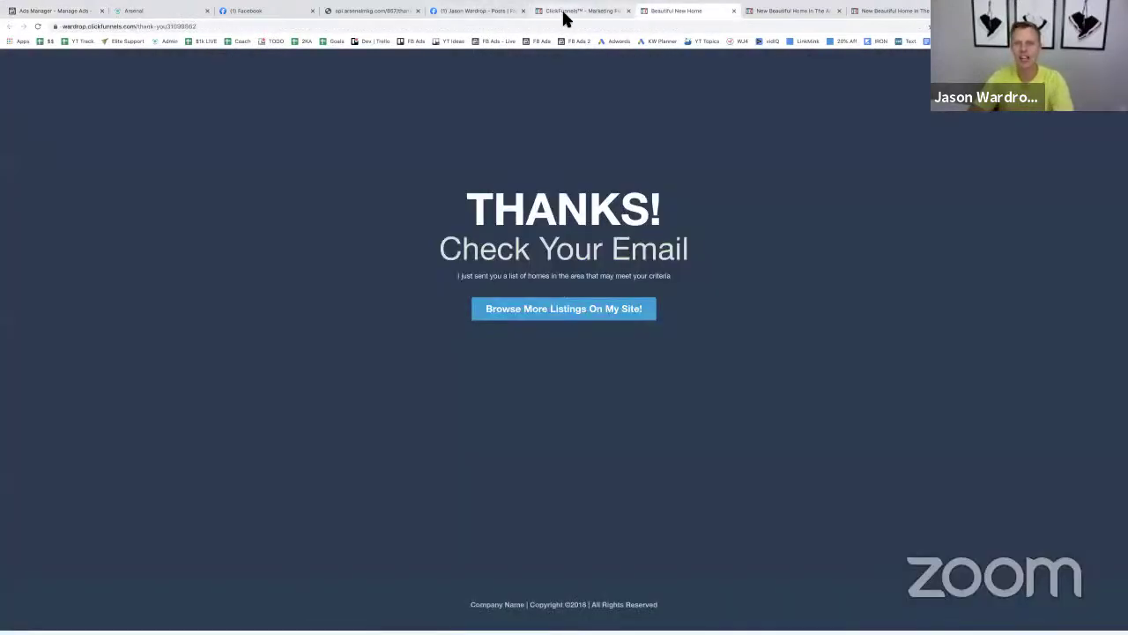
- Open the ClickFunnels Optin step's live page and copy its web address
click(787, 13)
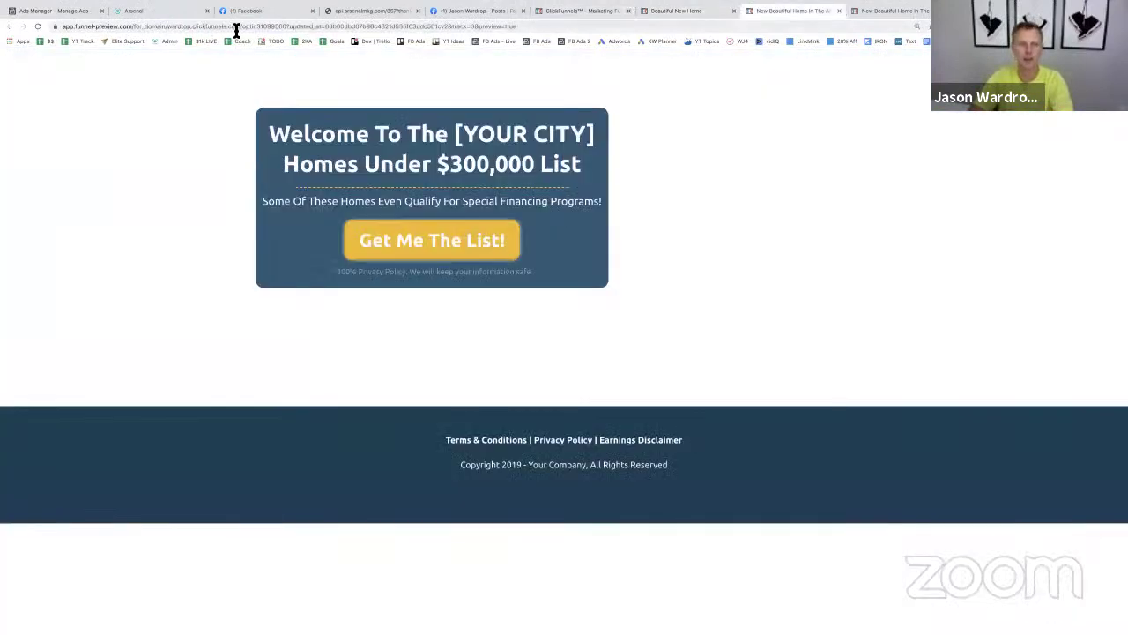
click(581, 13)
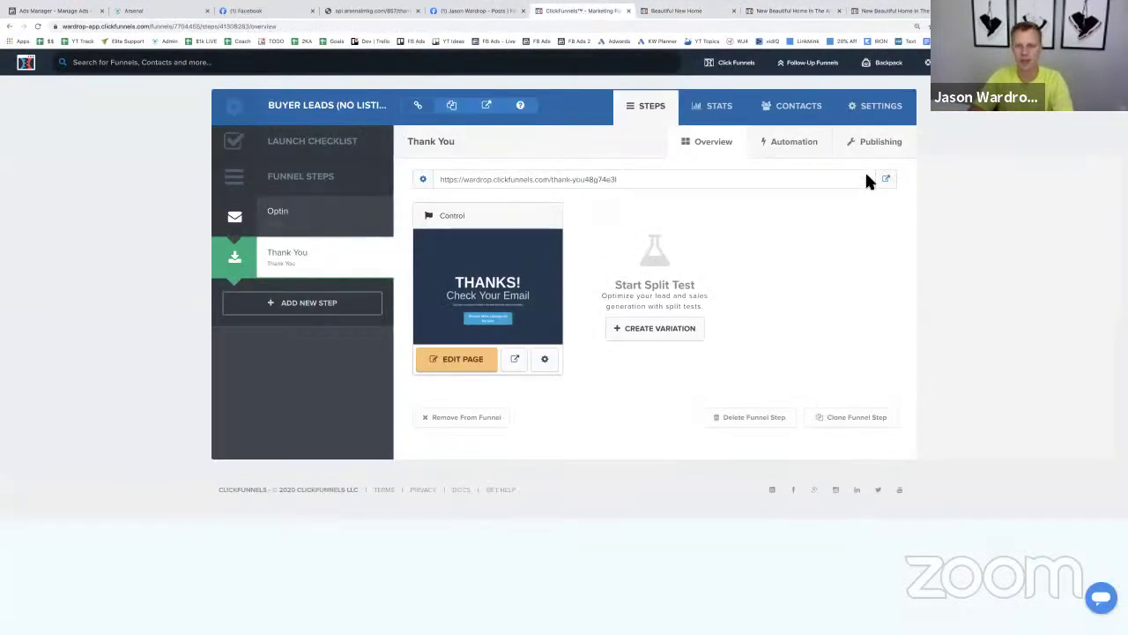
click(324, 231)
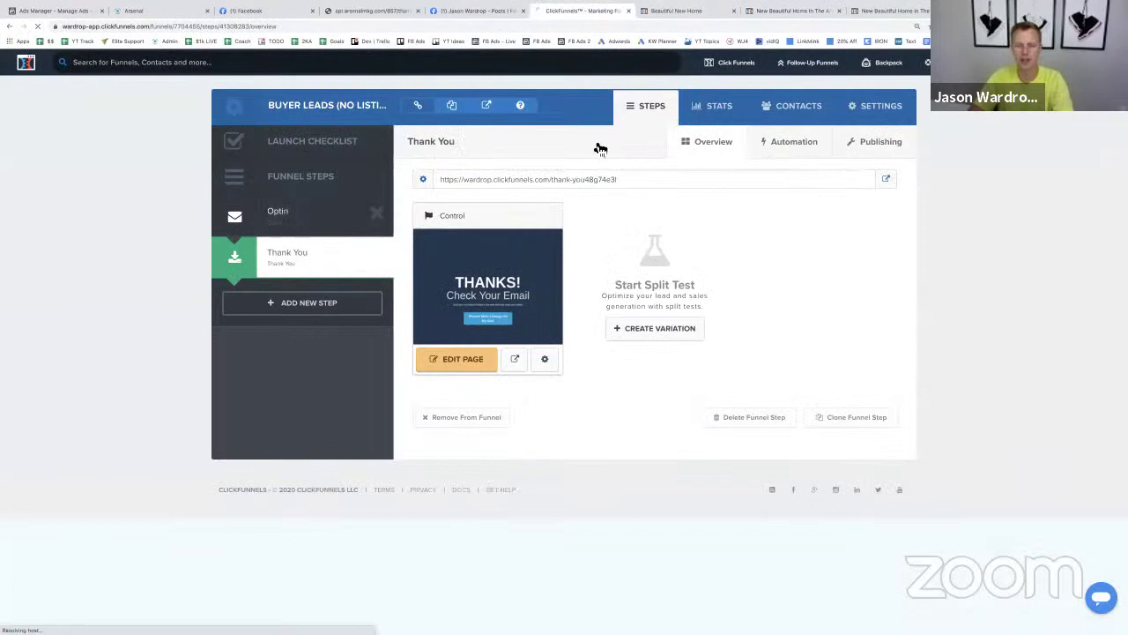
click(892, 183)
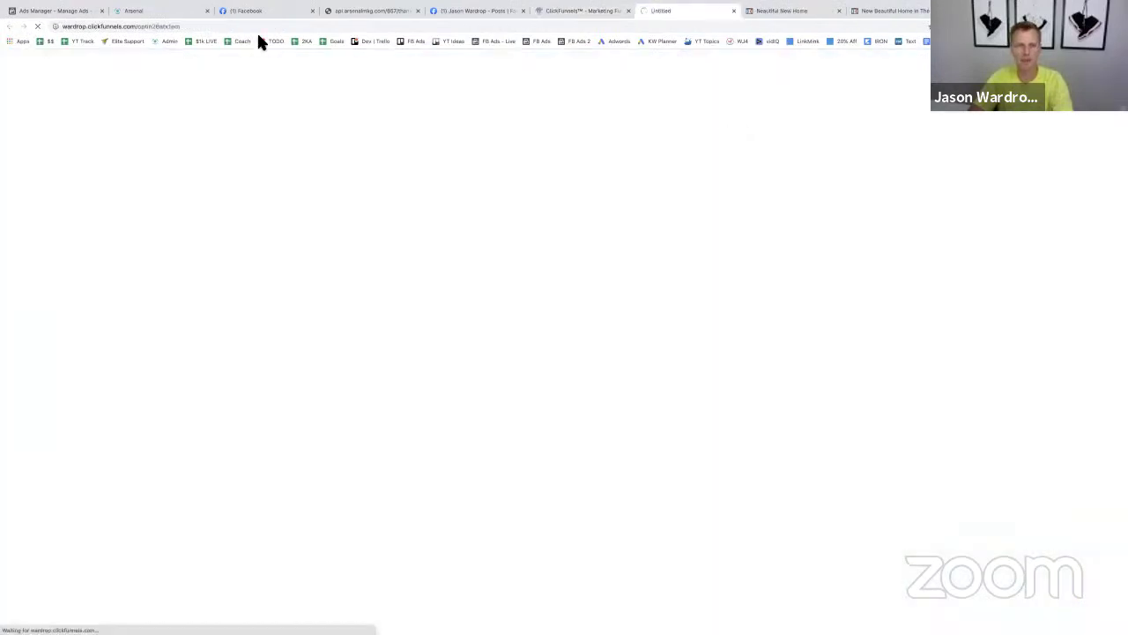
click(198, 26)
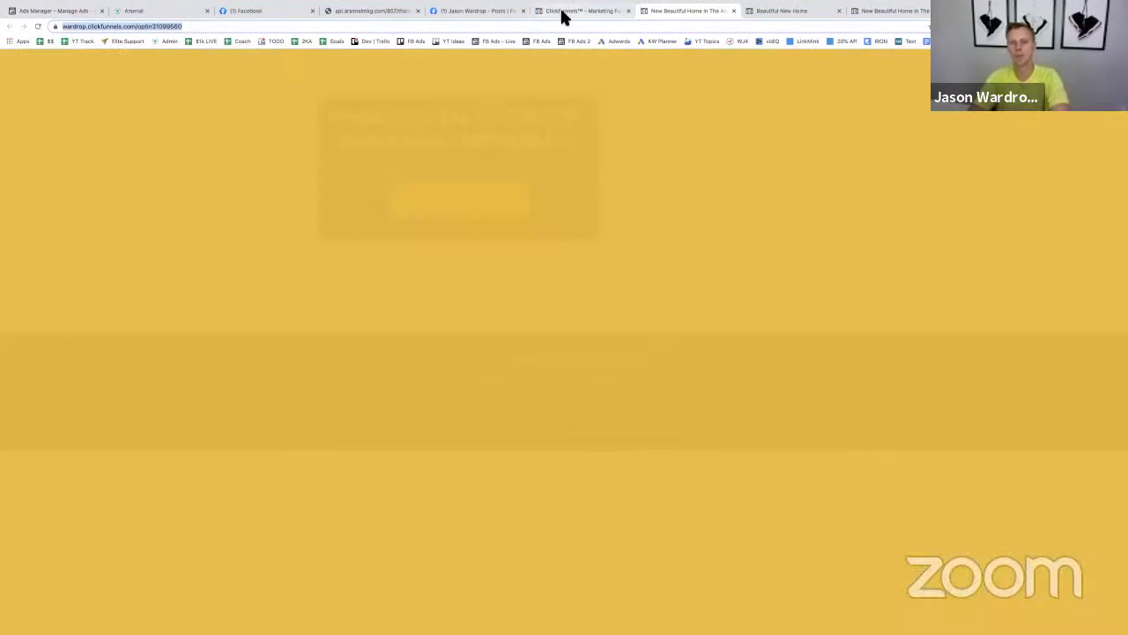
- Replace the old bit.ly link in Primary Text with the opt-in page address
click(564, 13)
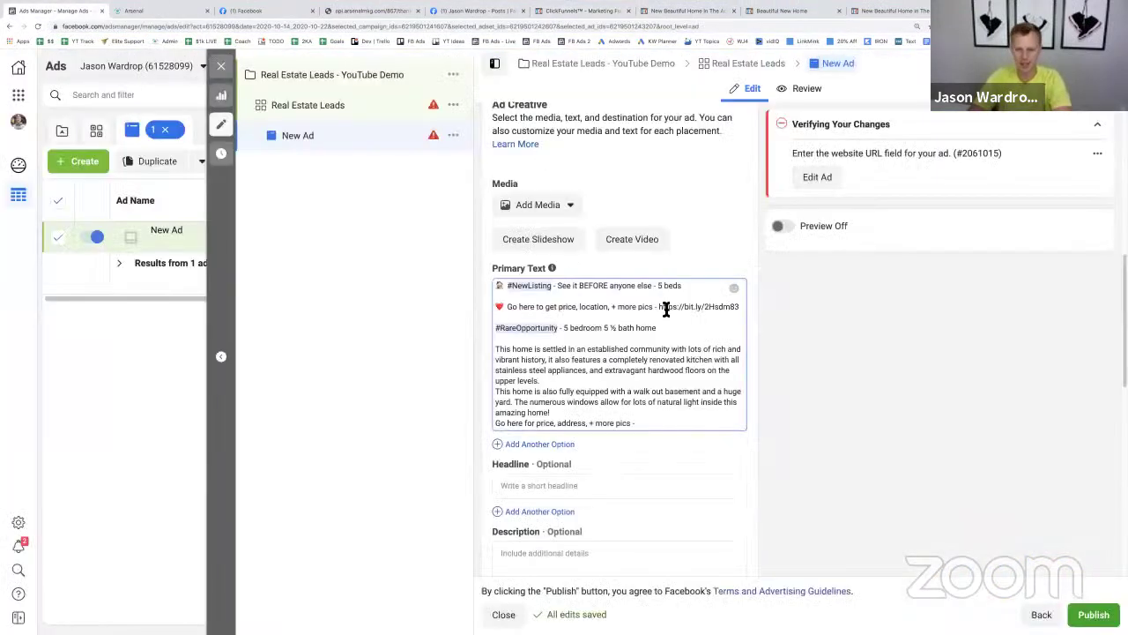
drag(658, 309, 740, 310)
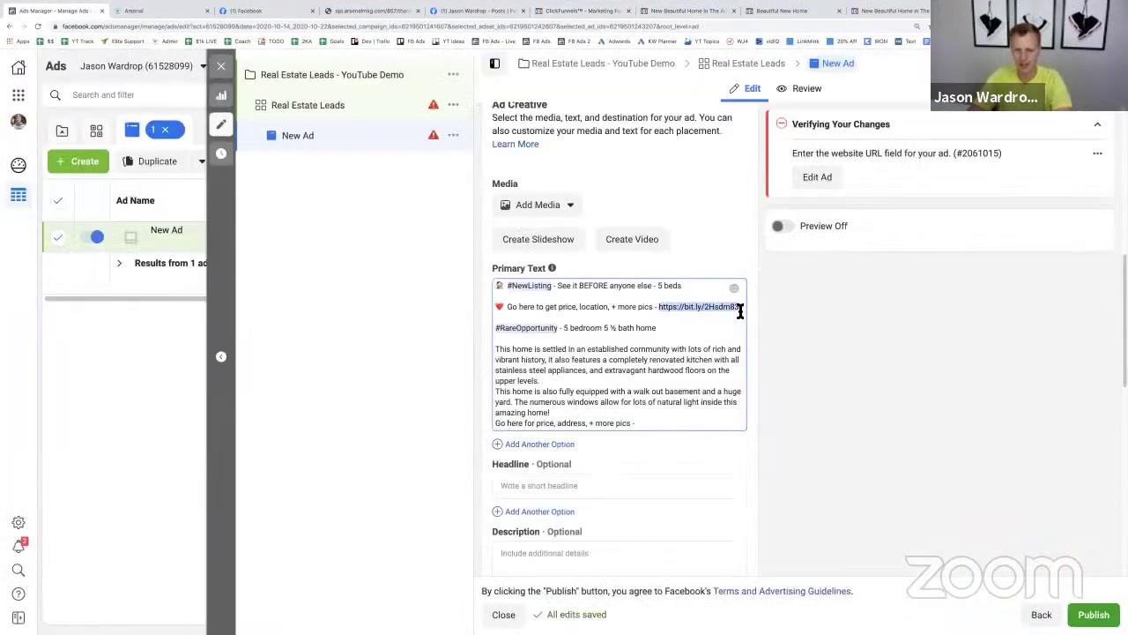
text(https://wardrop.clickfunnels.com/optin3109956)
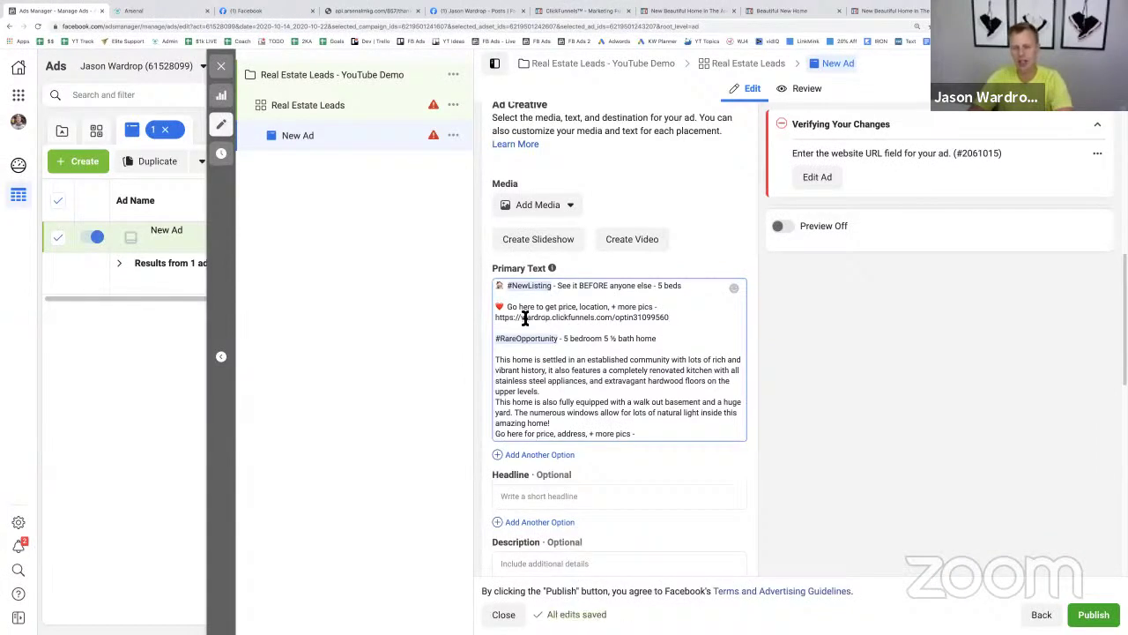
key(ctrl+t)
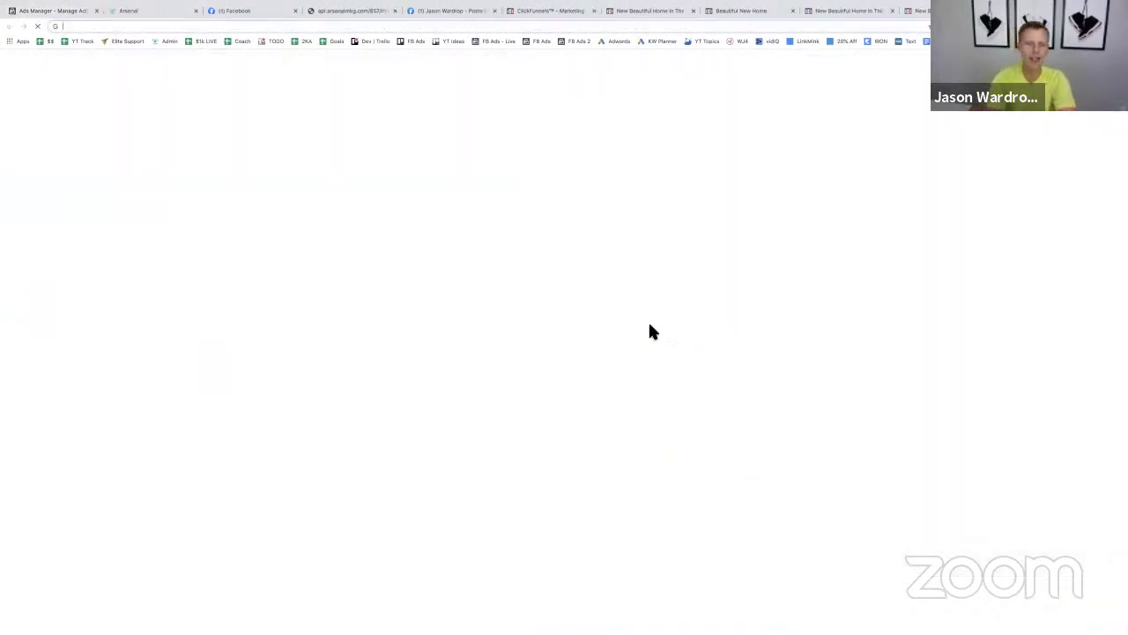
text(bitly)
key(Return)
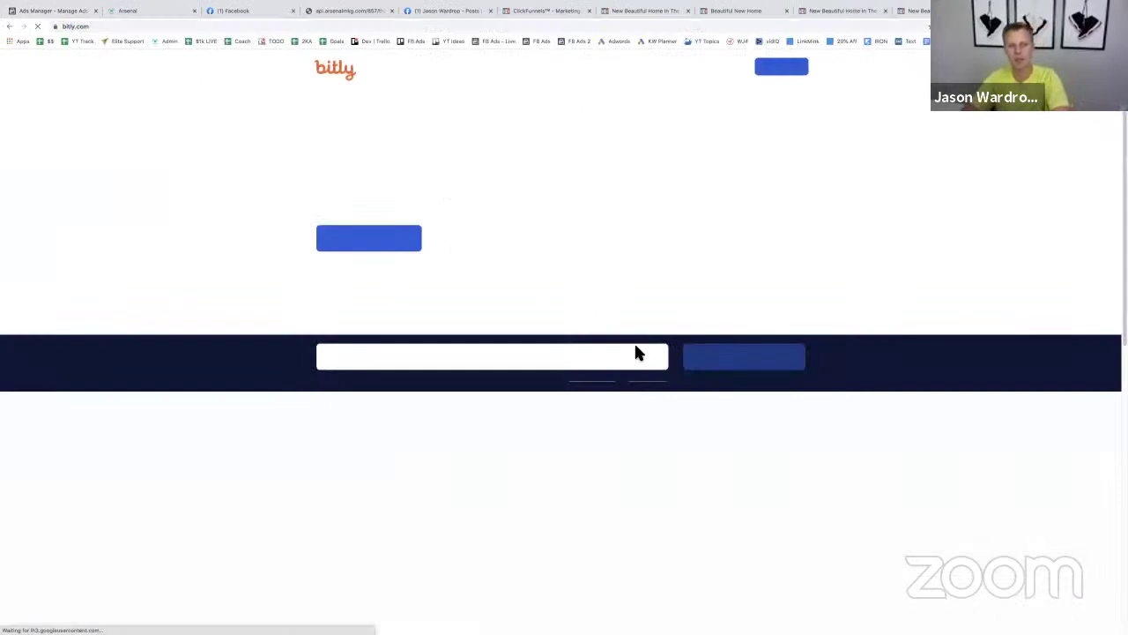
click(478, 393)
text(https://wardrop.clickfunnels.com/optin1099560)
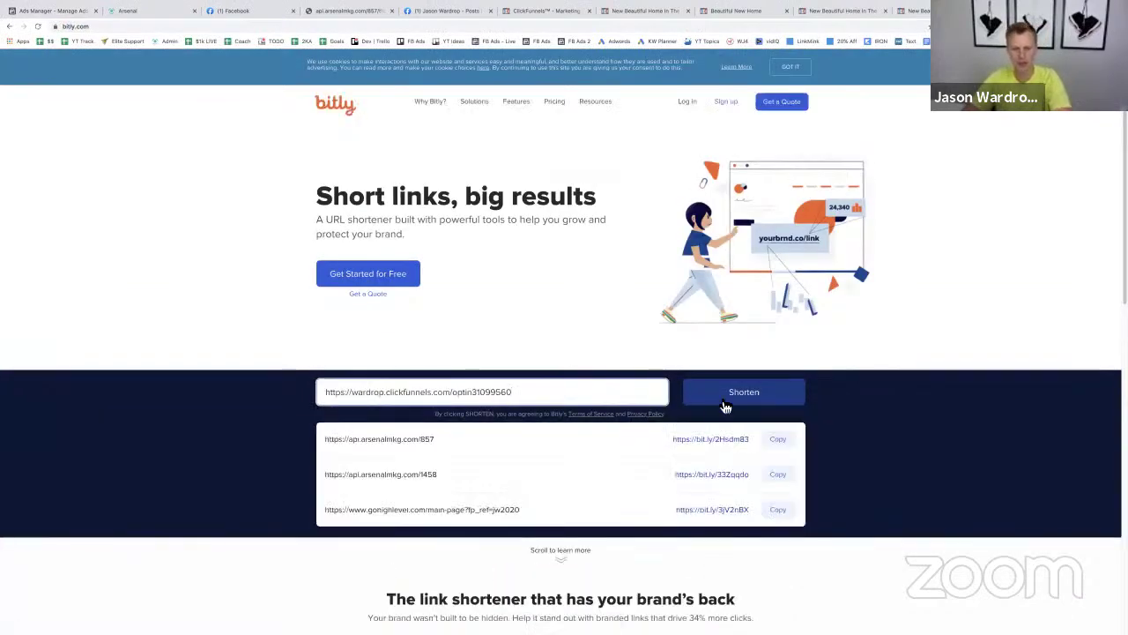
click(733, 398)
click(754, 396)
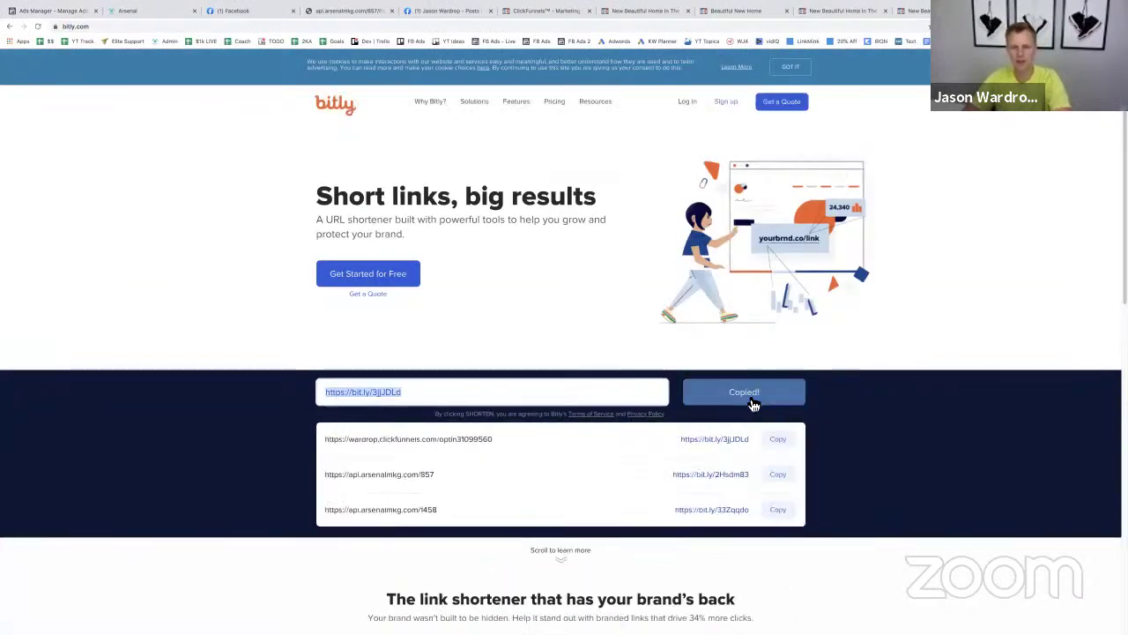
click(63, 11)
drag(671, 318, 489, 322)
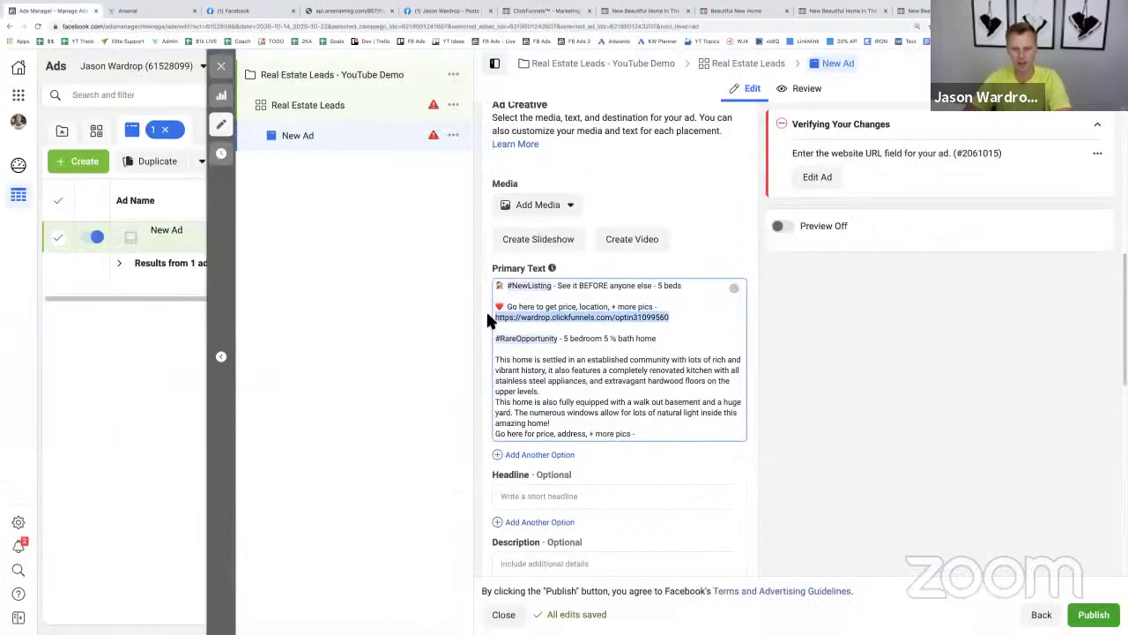
key(ctrl+v)
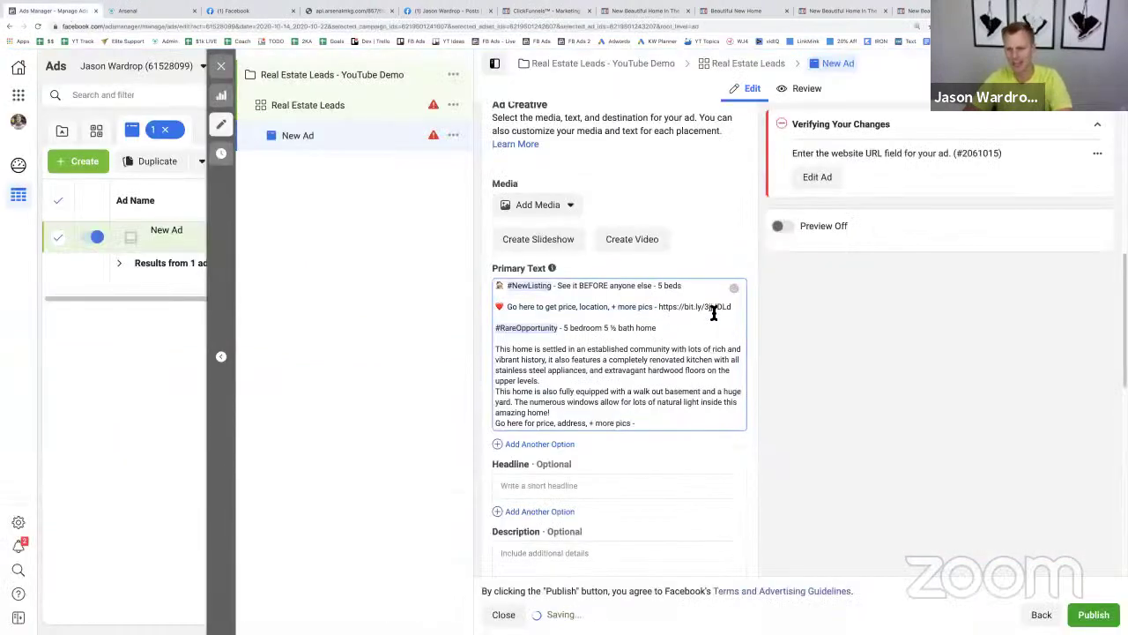
click(671, 423)
key(ctrl+v)
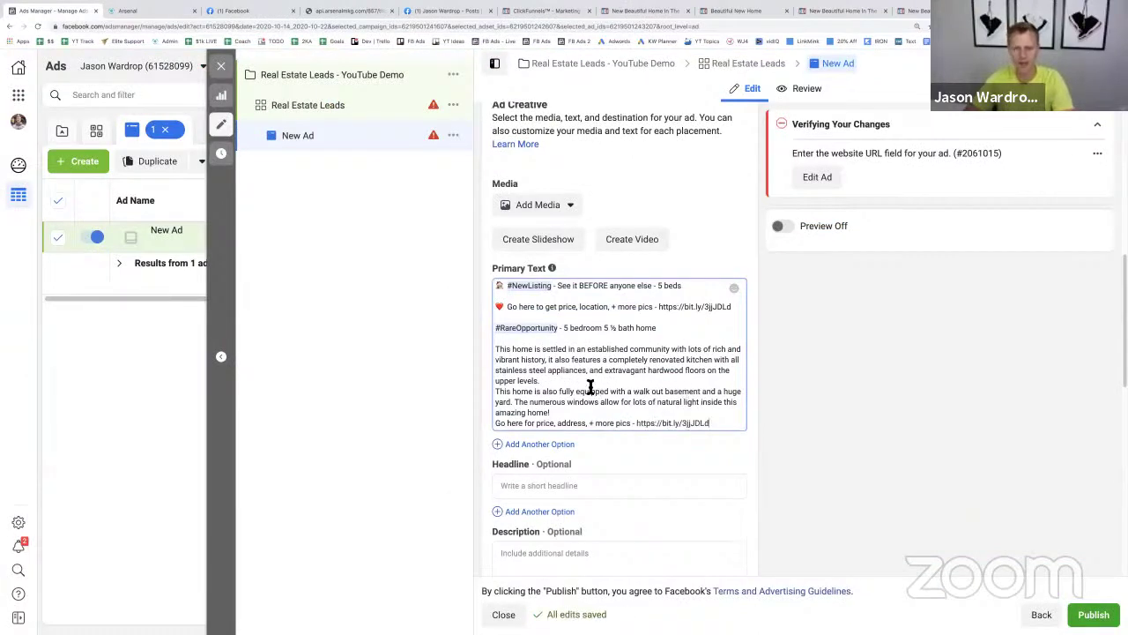
click(573, 380)
key(Return)
click(571, 423)
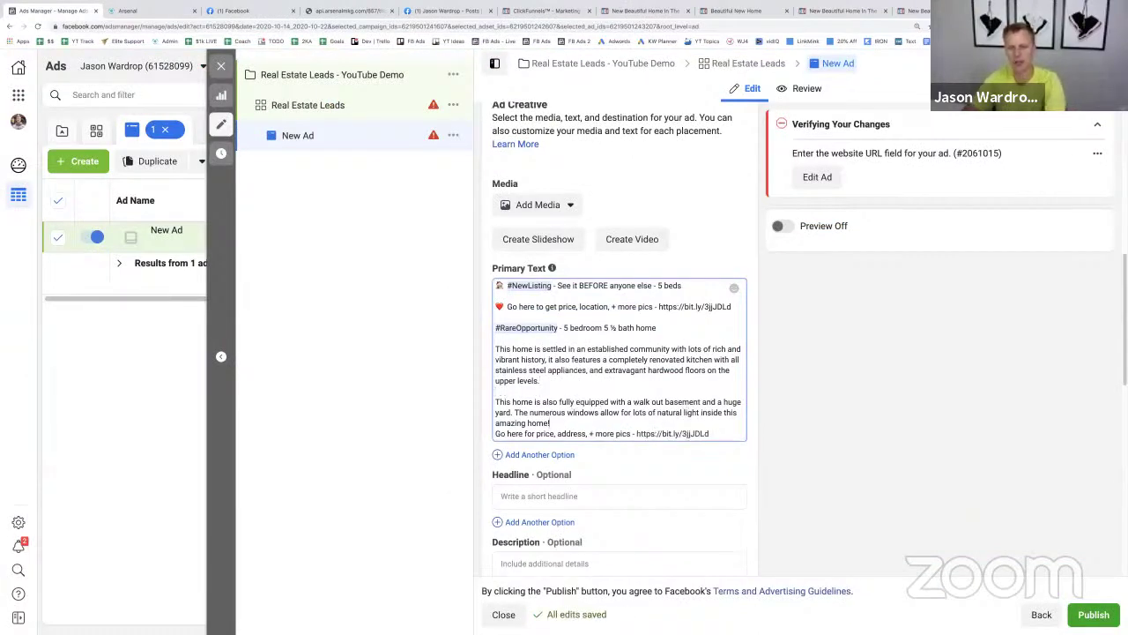
key(Return)
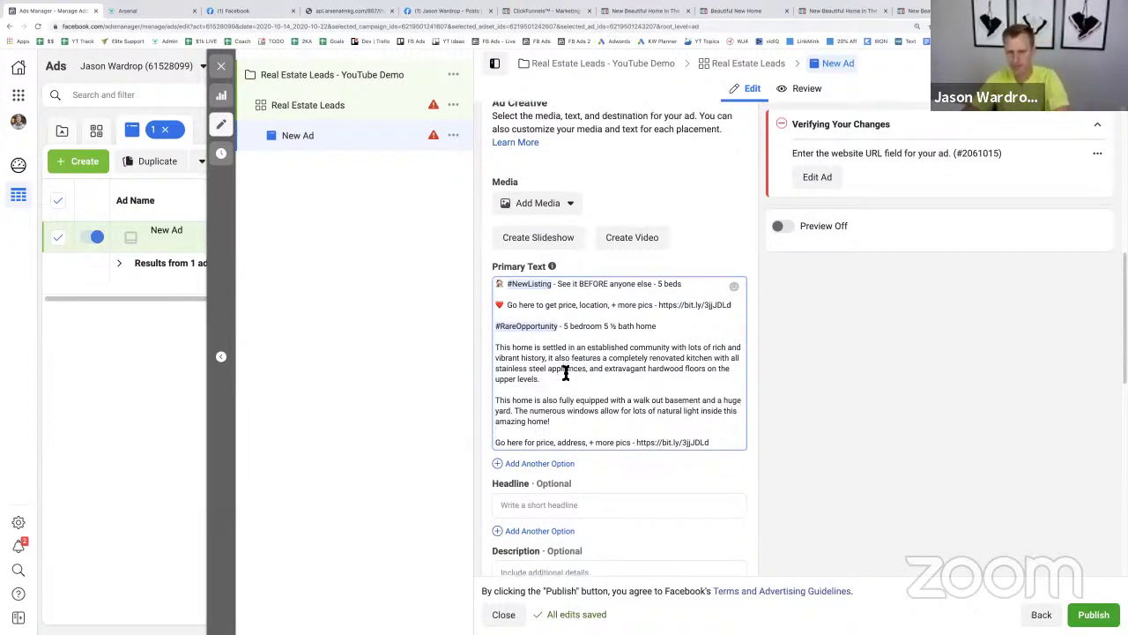
scroll(567, 370, down, 5)
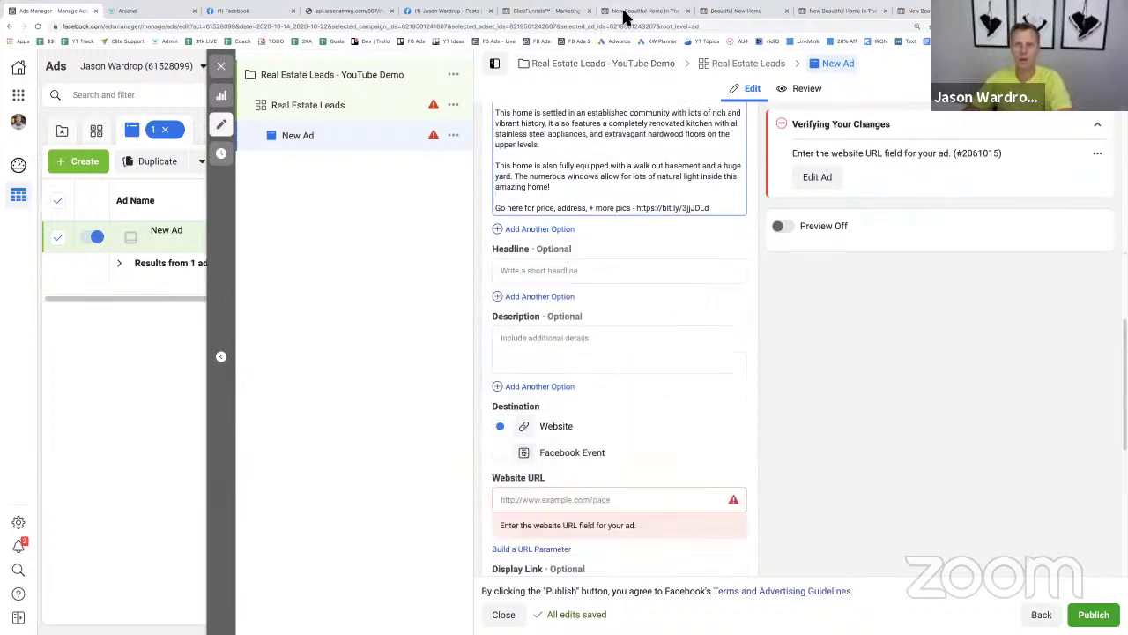
- Enter the ClickFunnels opt-in page address as the ad's Website URL
click(617, 12)
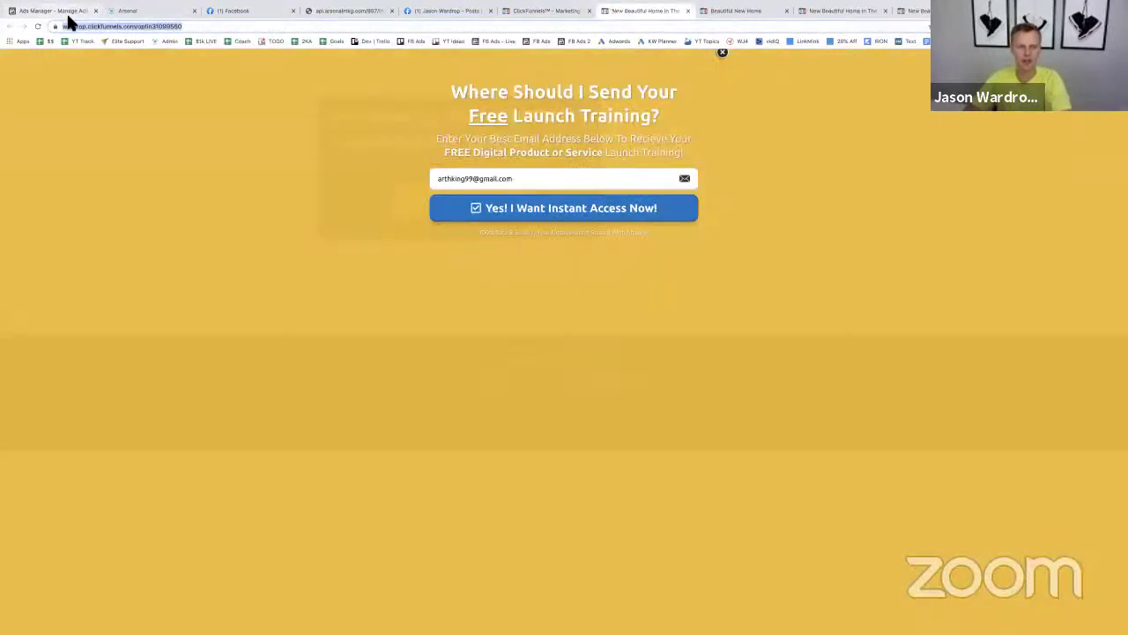
click(57, 10)
click(549, 498)
key(ctrl+v)
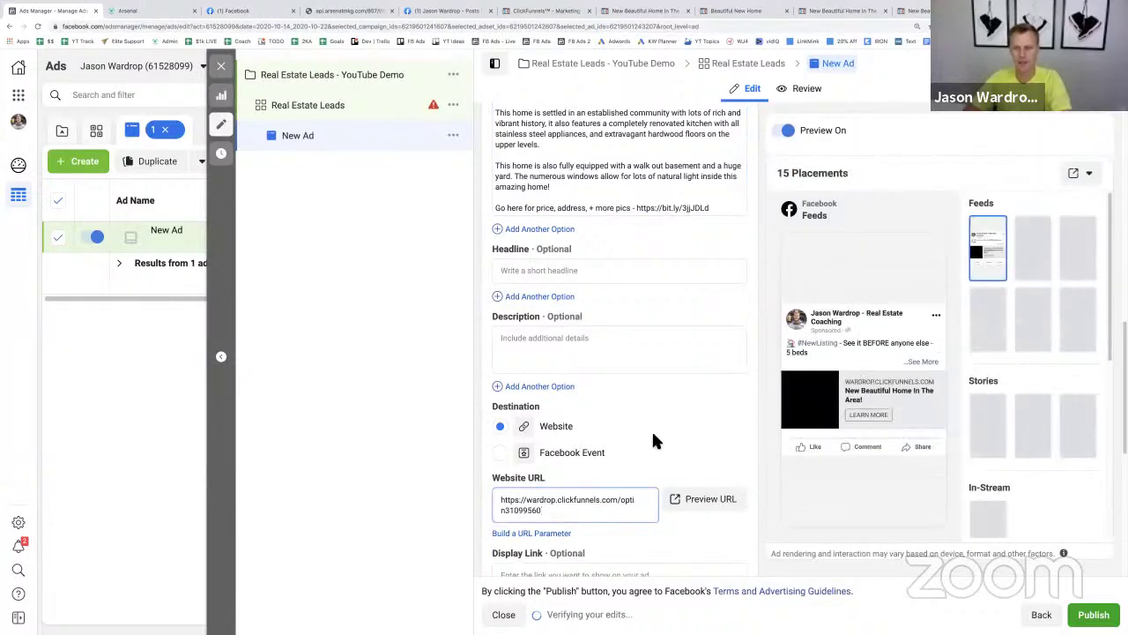
scroll(653, 440, up, 2)
scroll(651, 429, up, 3)
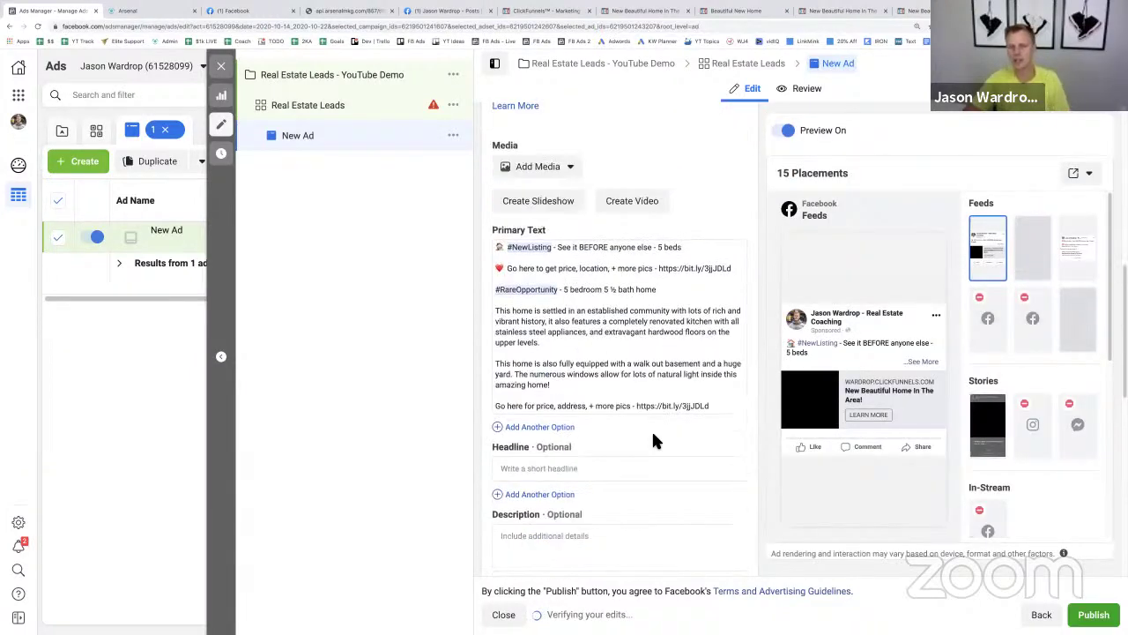
- Add the 2028 × 1352 house photo as the ad's image
click(557, 344)
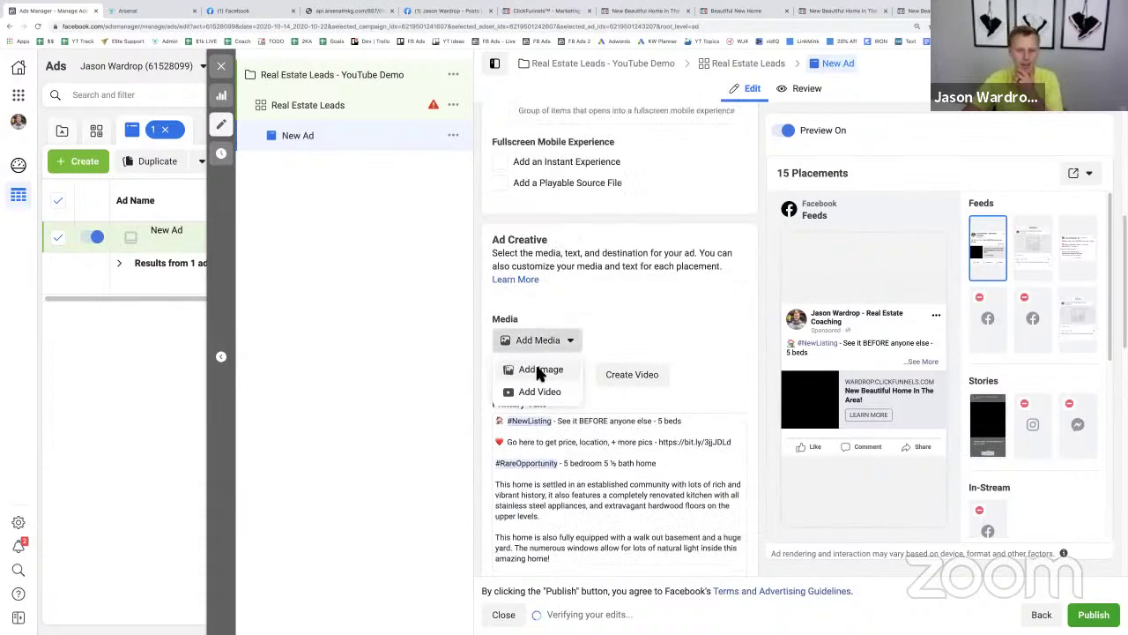
click(536, 366)
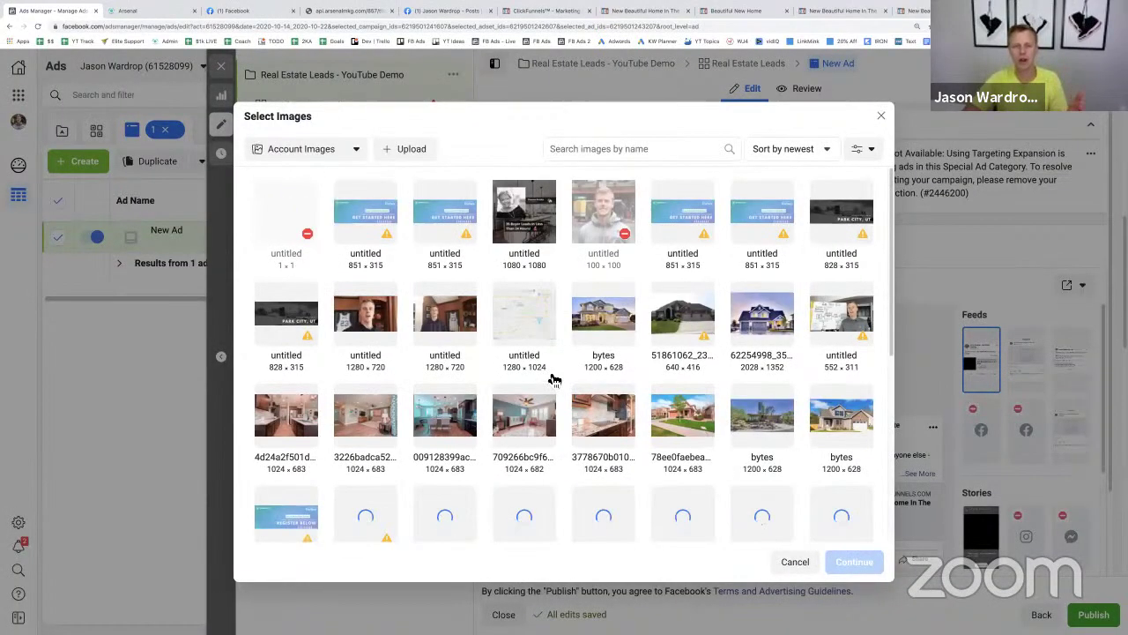
click(764, 329)
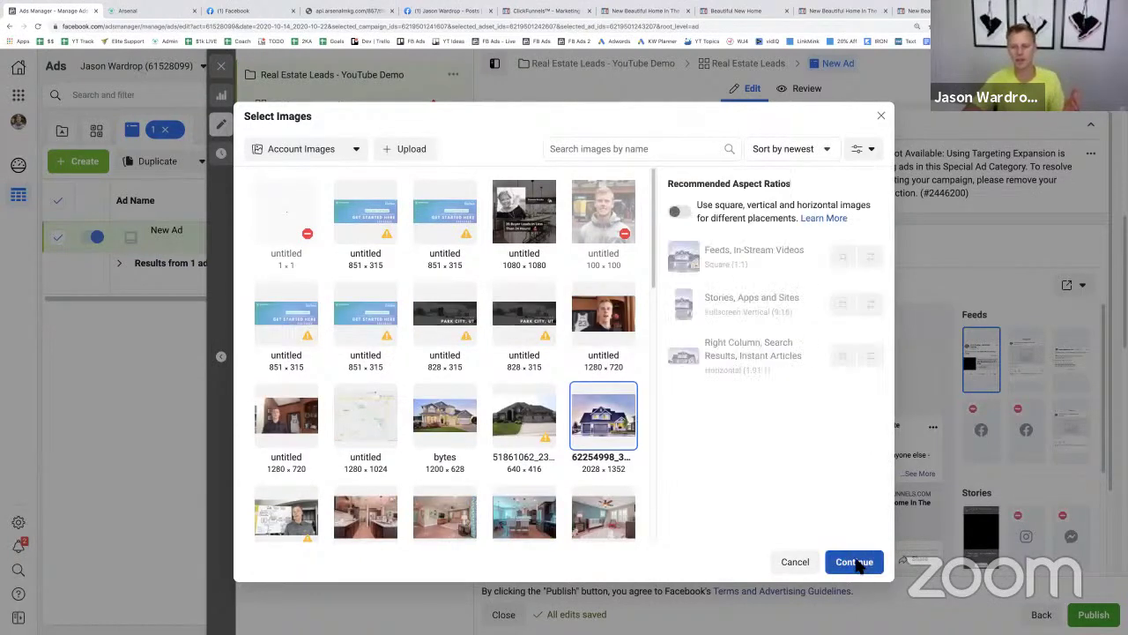
click(854, 561)
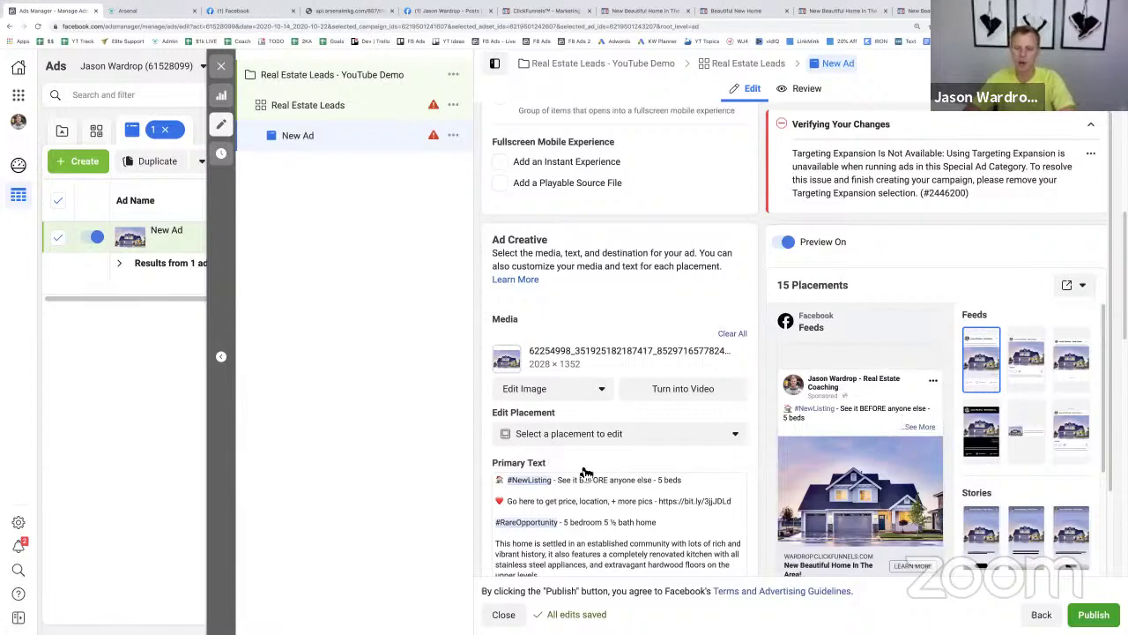
scroll(616, 452, down, 5)
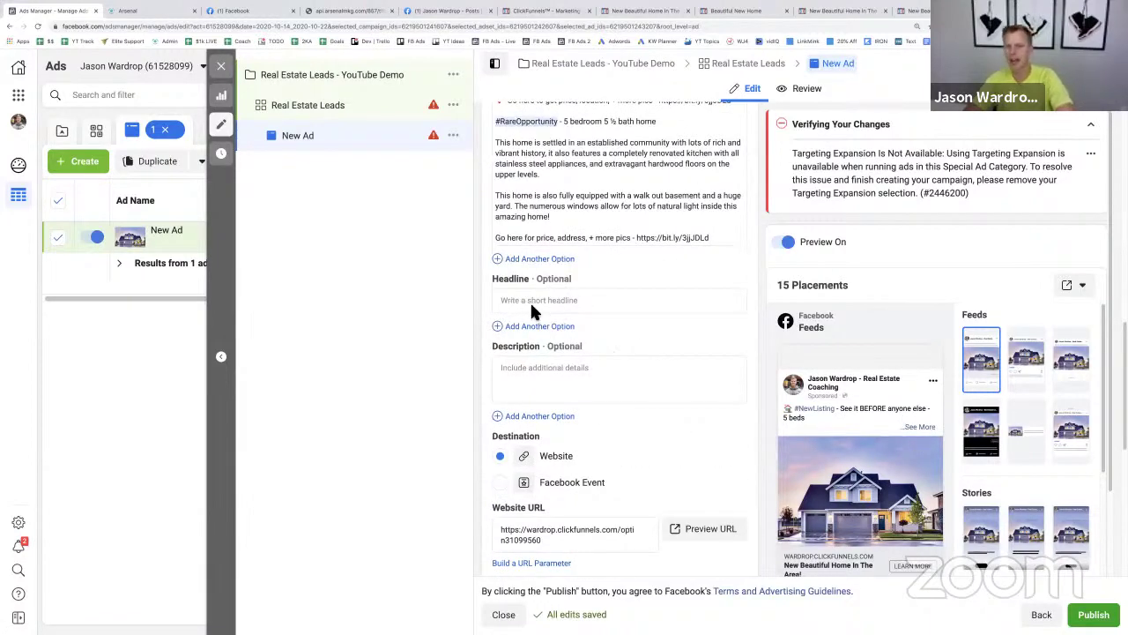
scroll(720, 441, down, 2)
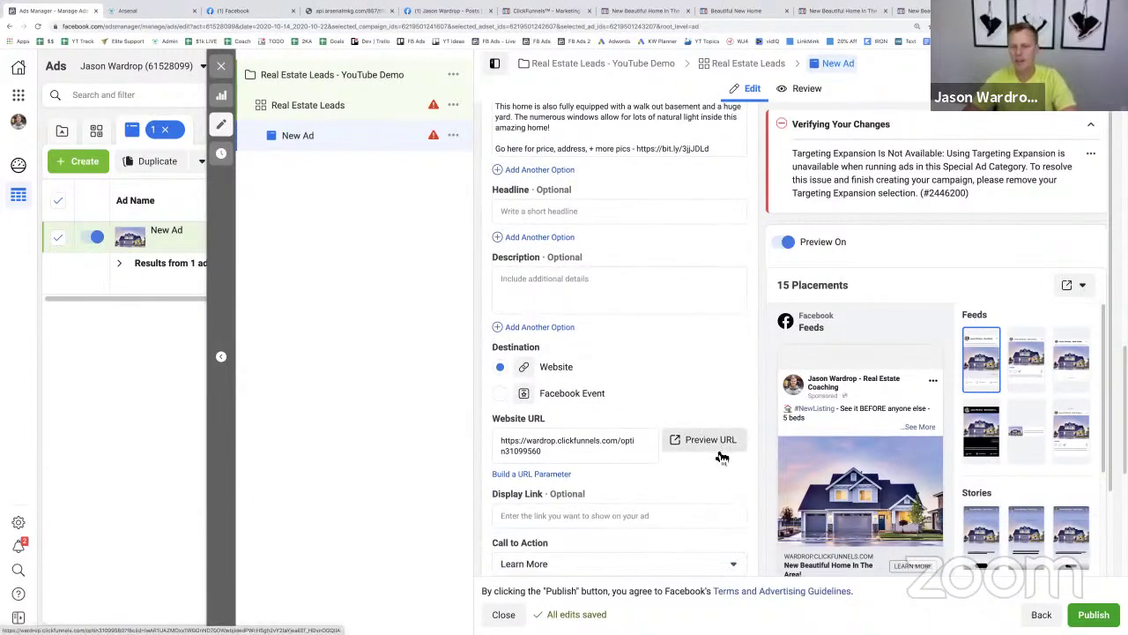
scroll(718, 453, down, 4)
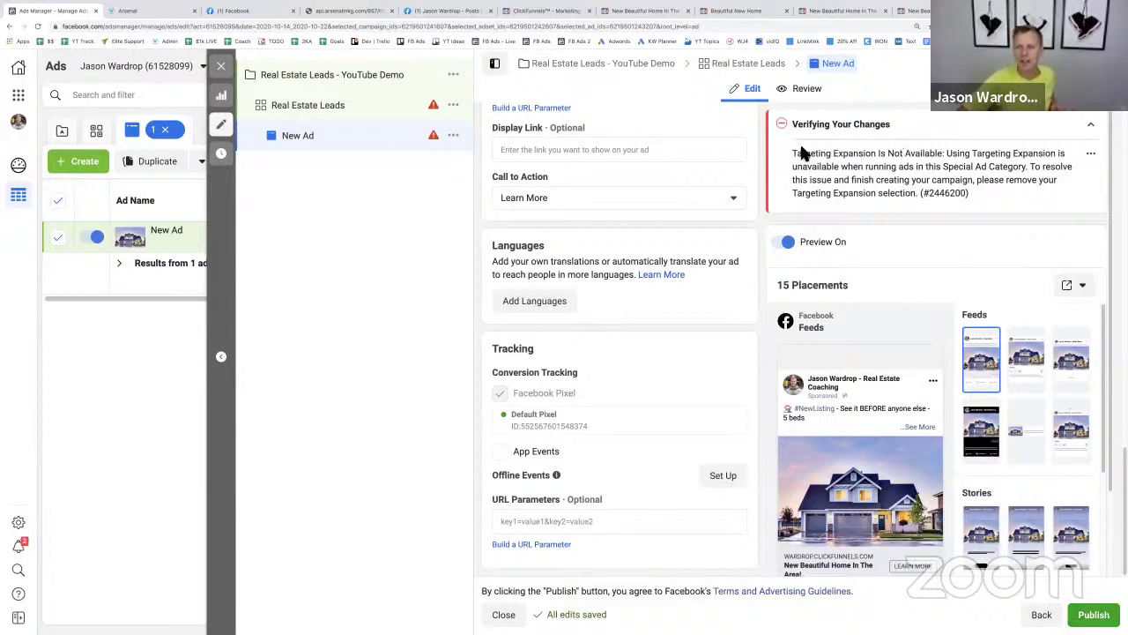
mouse_move(794, 151)
mouse_down()
mouse_move(957, 171)
mouse_move(792, 153)
mouse_up()
click(949, 156)
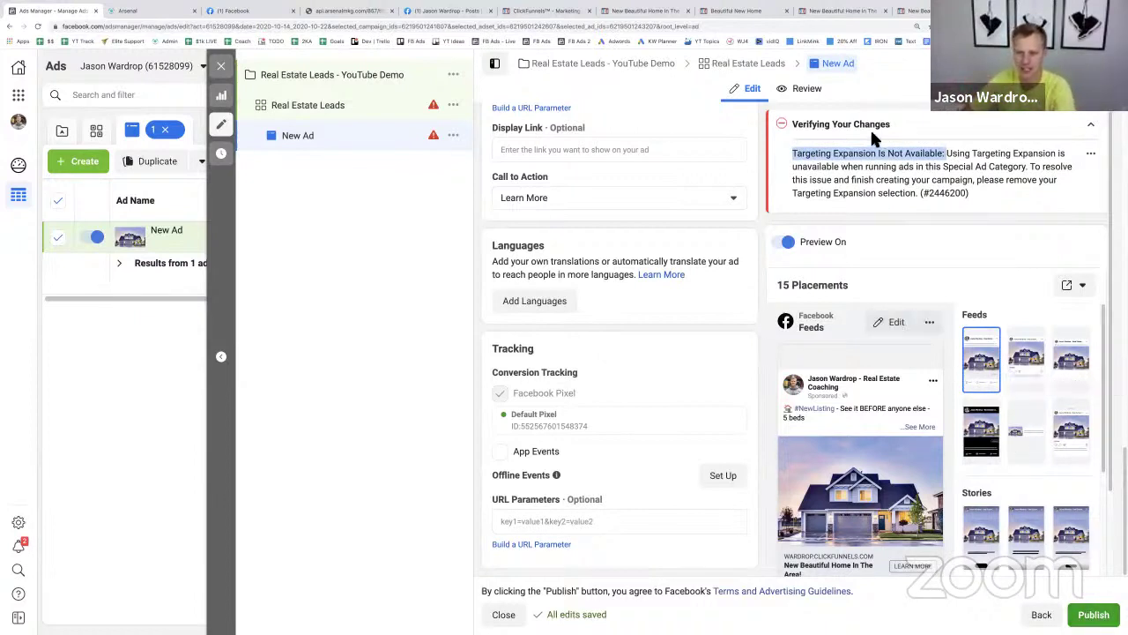
click(925, 183)
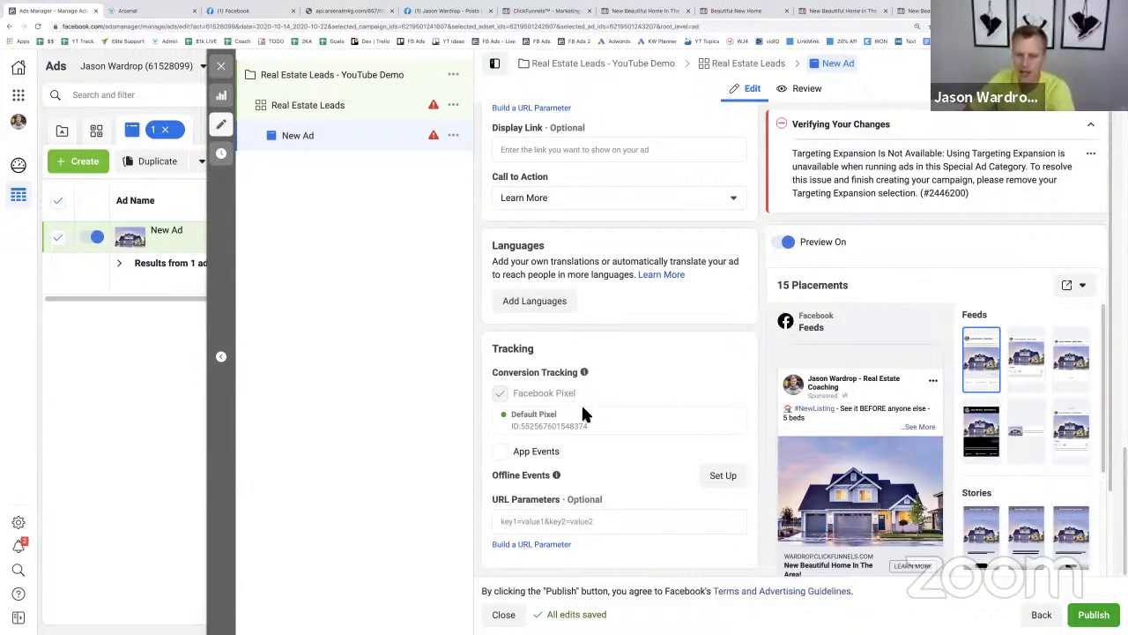
- Close the ad editor without publishing the draft and go to the Campaigns list
click(504, 614)
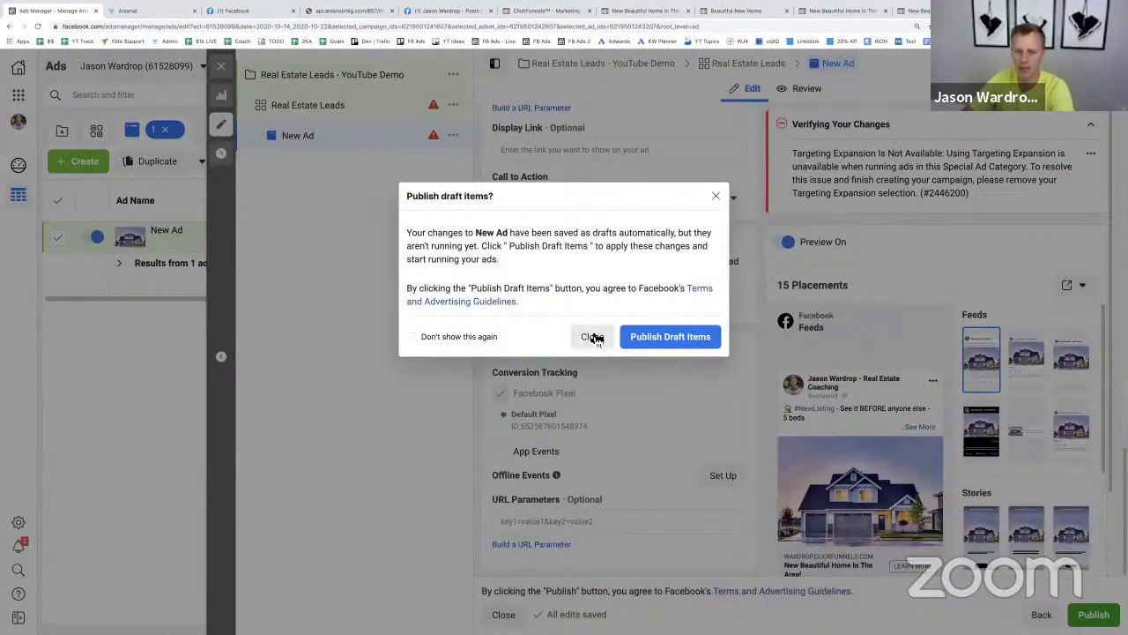
click(591, 336)
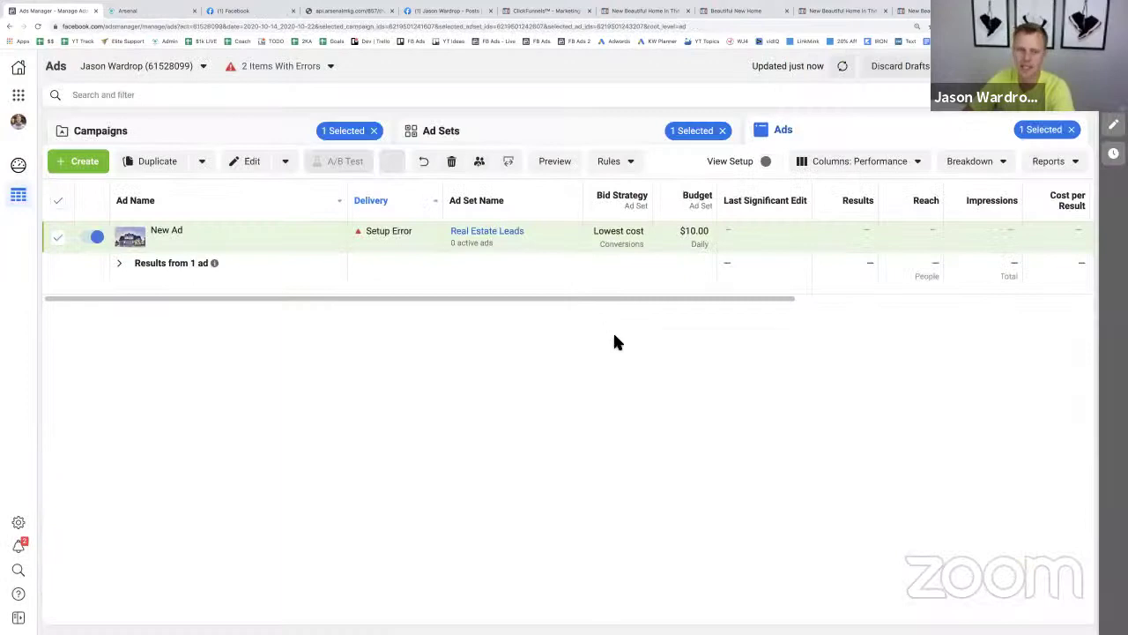
click(377, 132)
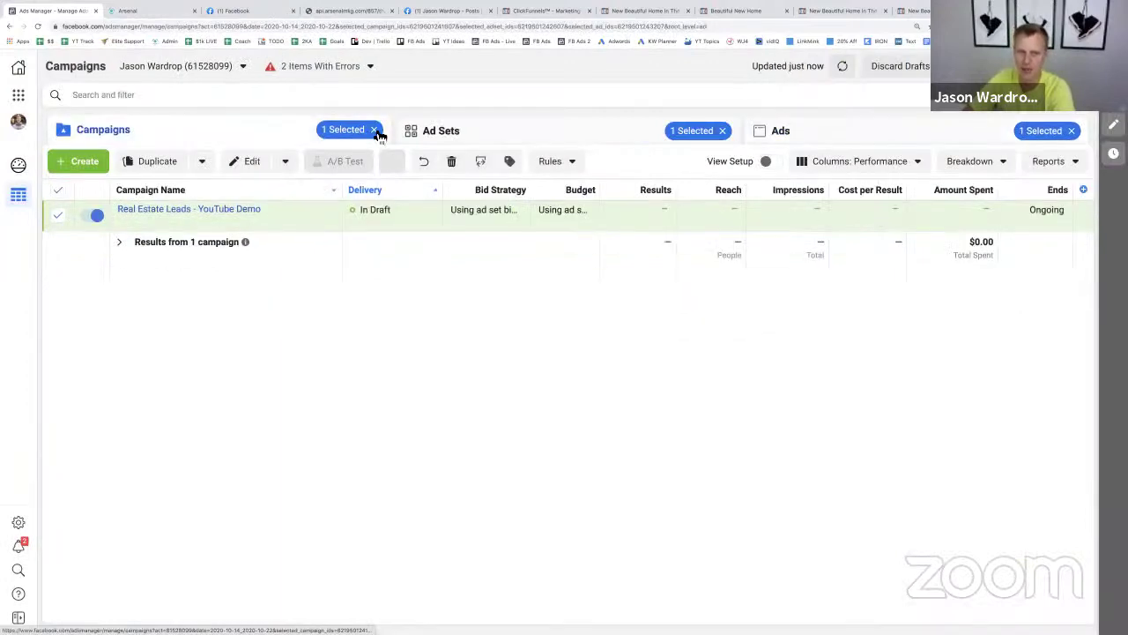
- Clear the campaign, ad set and ad selection filters and start a new campaign
click(376, 130)
click(723, 131)
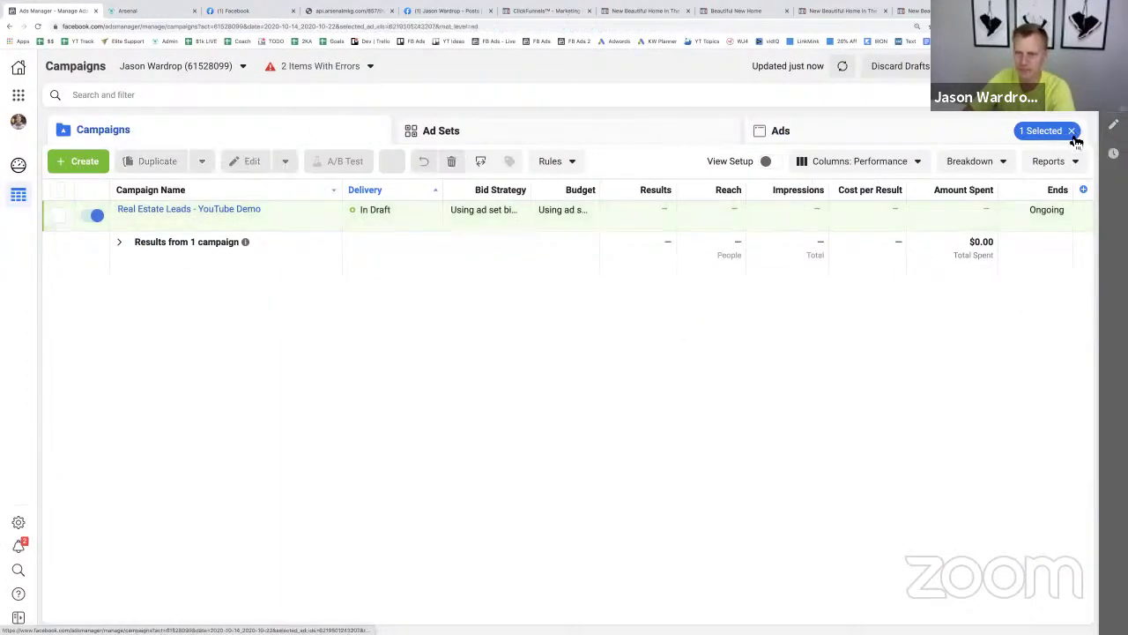
click(1072, 132)
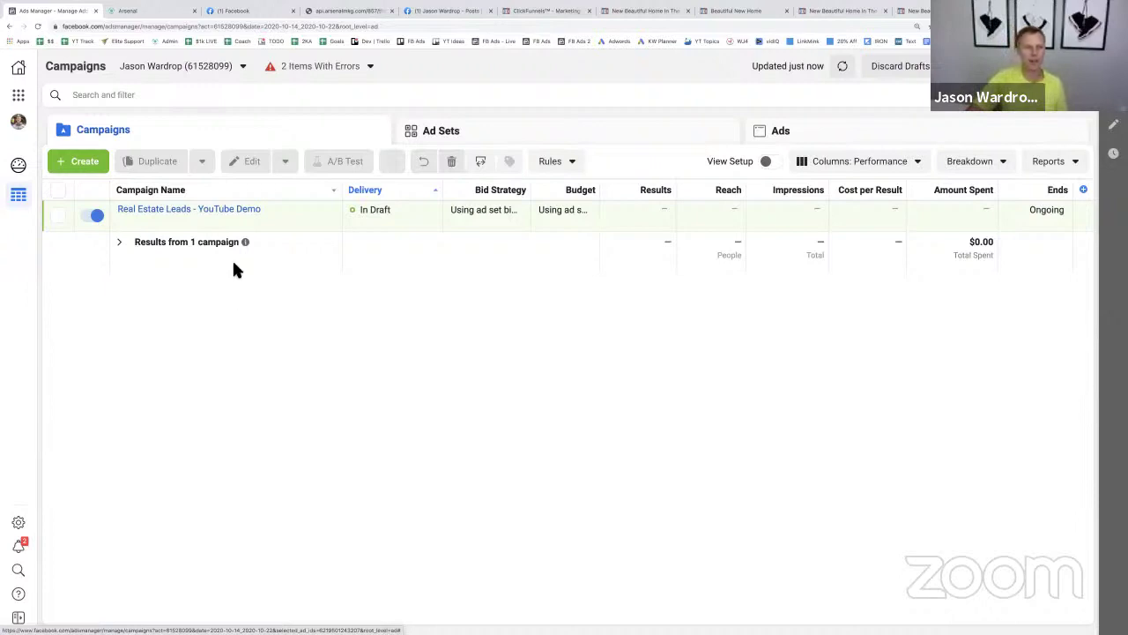
click(81, 162)
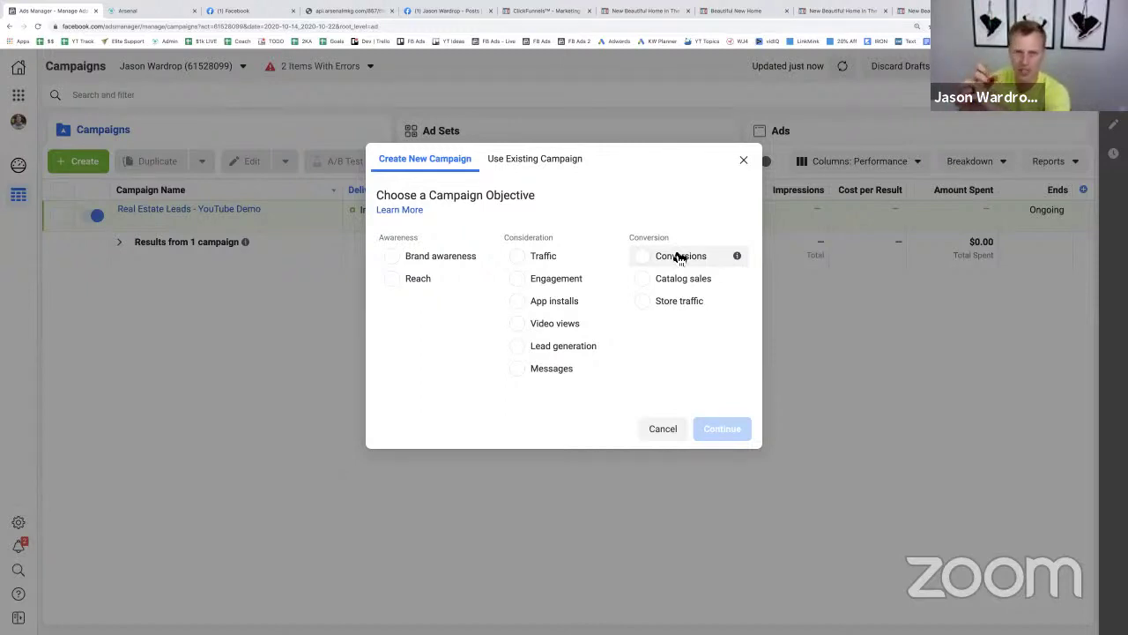
click(545, 13)
- Review the example post's Buyer Leads Checklist lead form, then return to Ads Manager
click(463, 12)
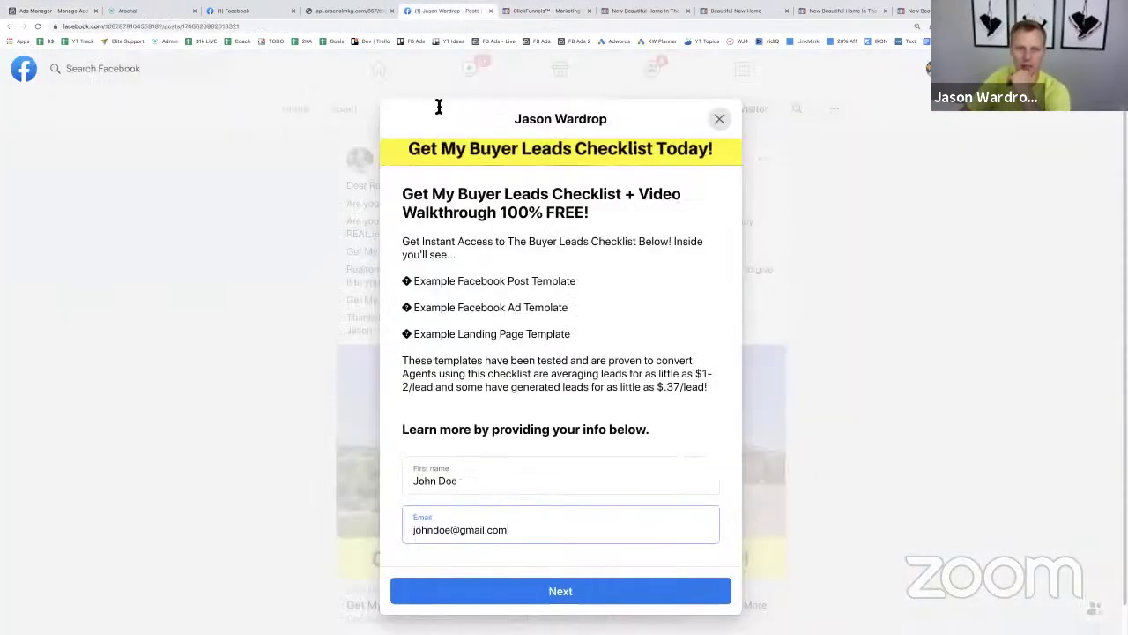
click(721, 119)
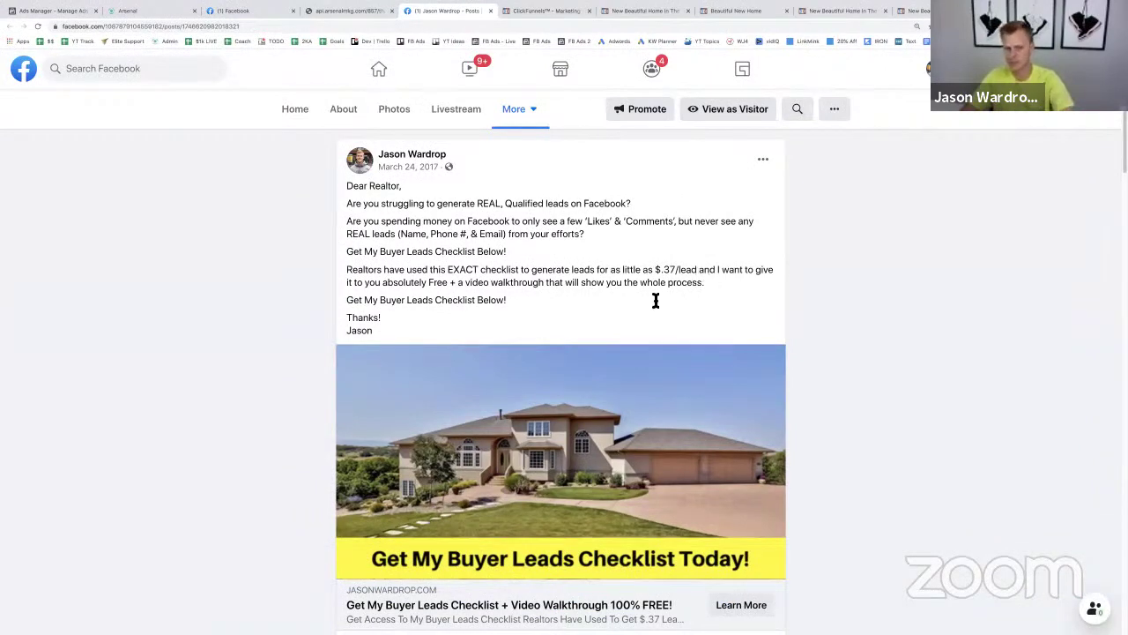
scroll(368, 360, down, 3)
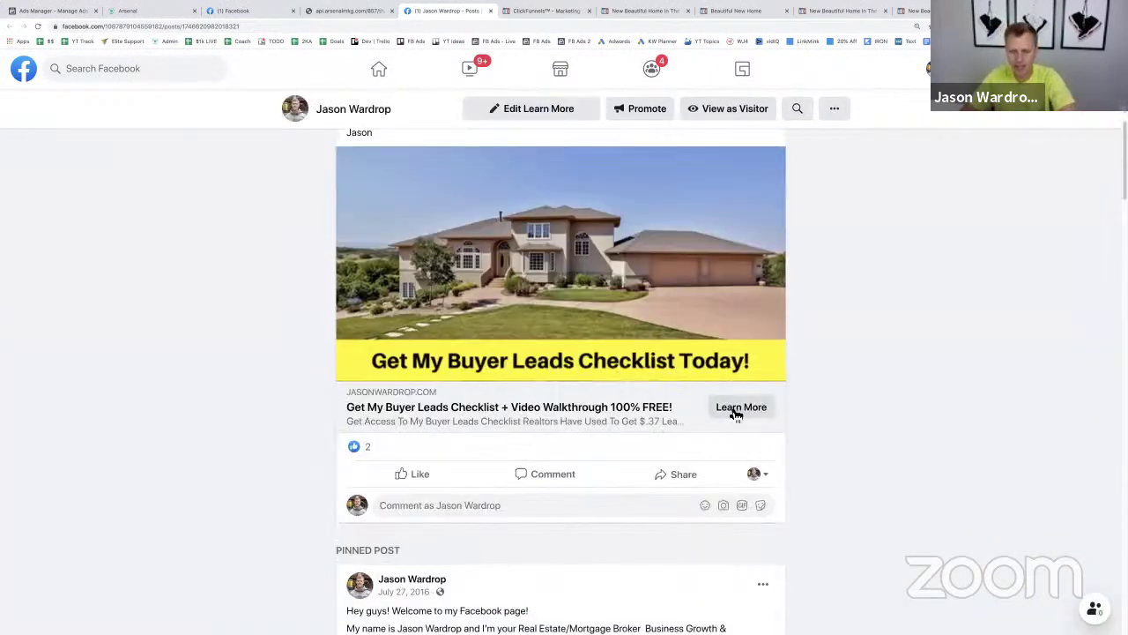
click(736, 414)
scroll(558, 379, down, 1)
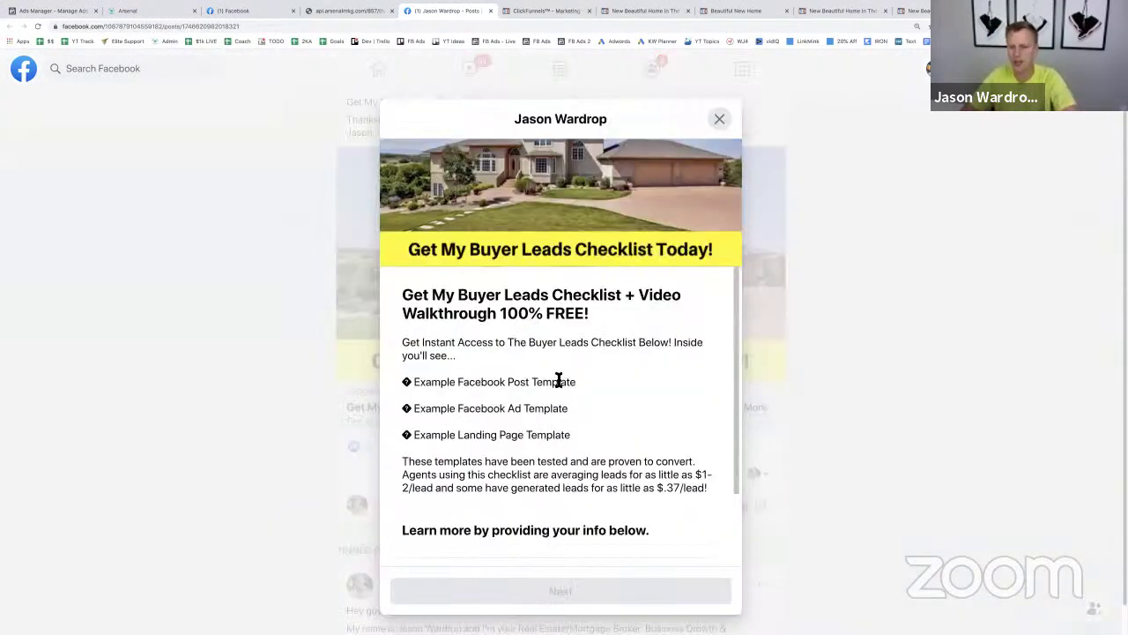
scroll(559, 382, down, 2)
scroll(559, 383, up, 4)
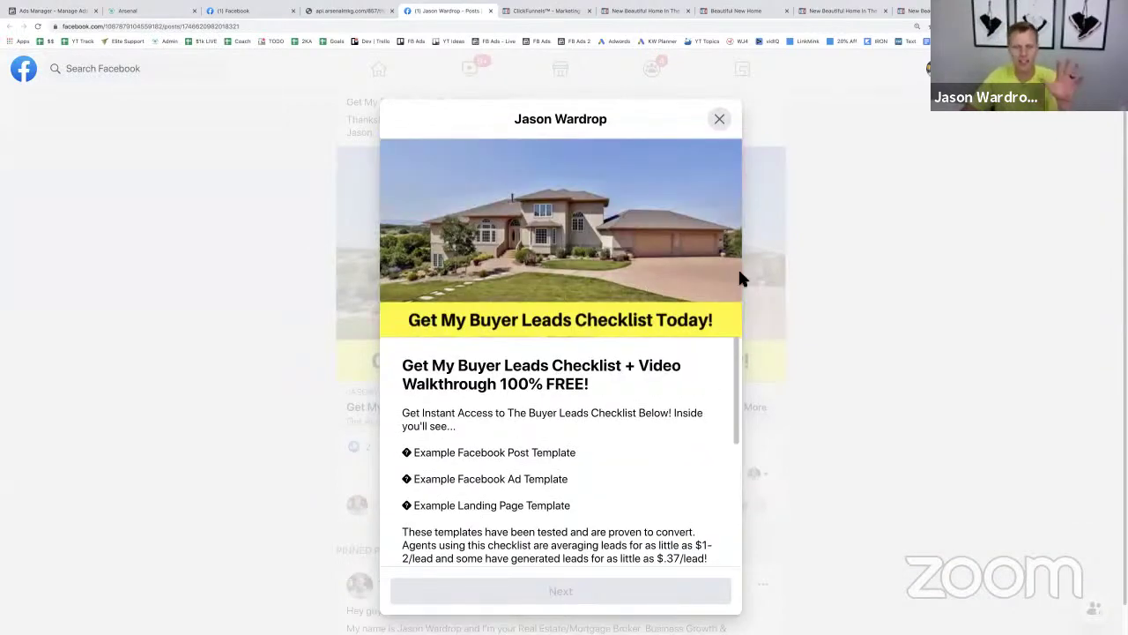
click(64, 13)
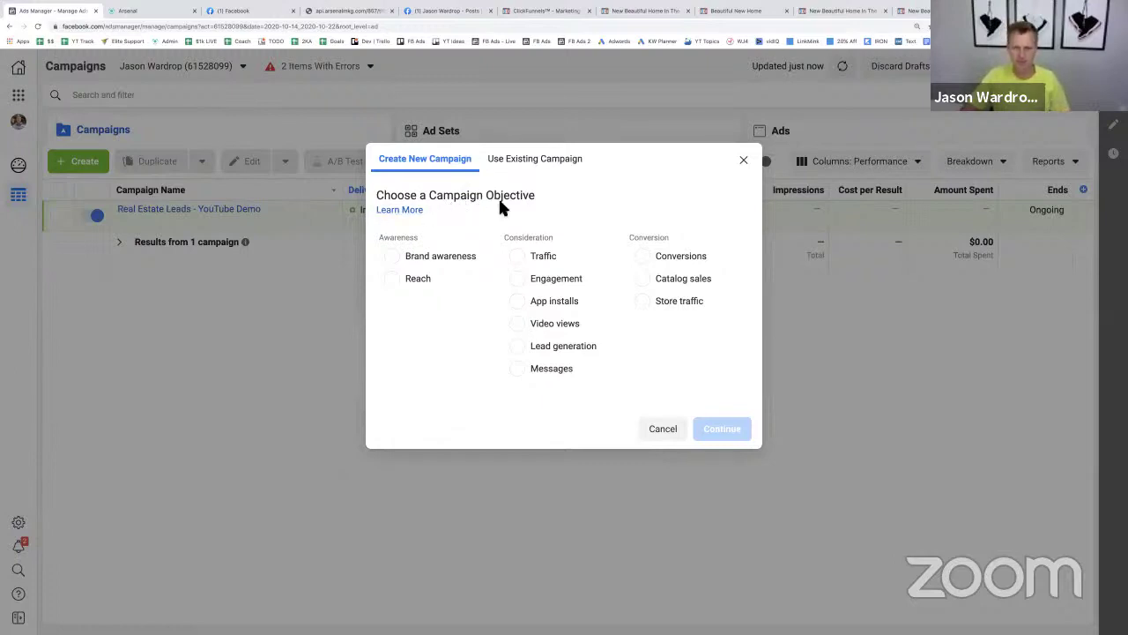
- Create a Lead generation campaign named 'Real Estate Leads Lead Form Ad'
click(518, 347)
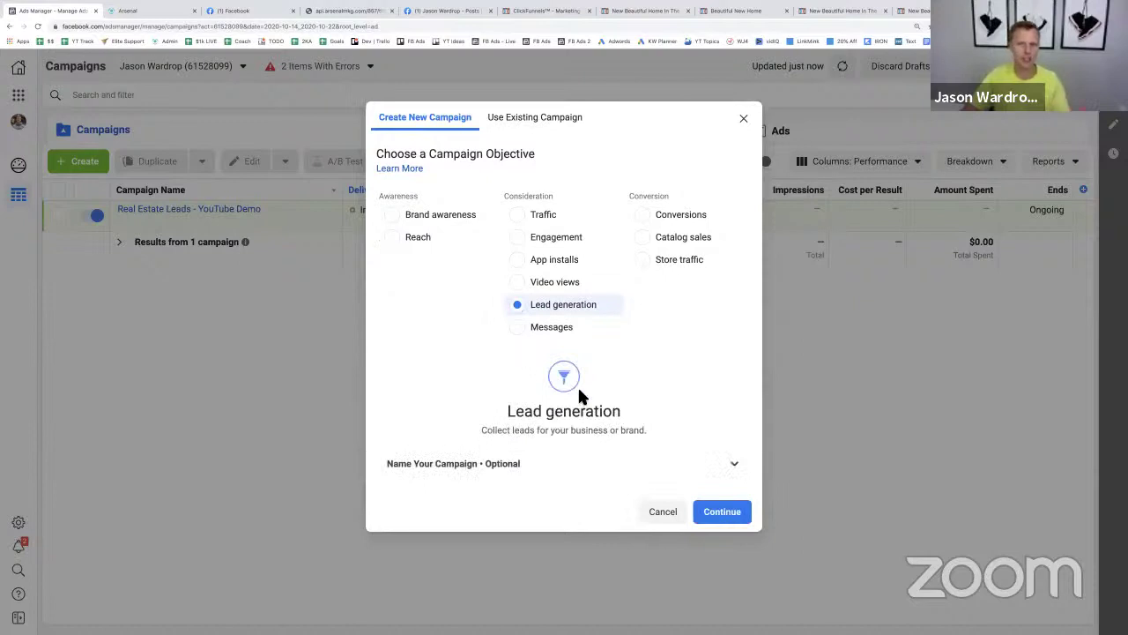
click(730, 517)
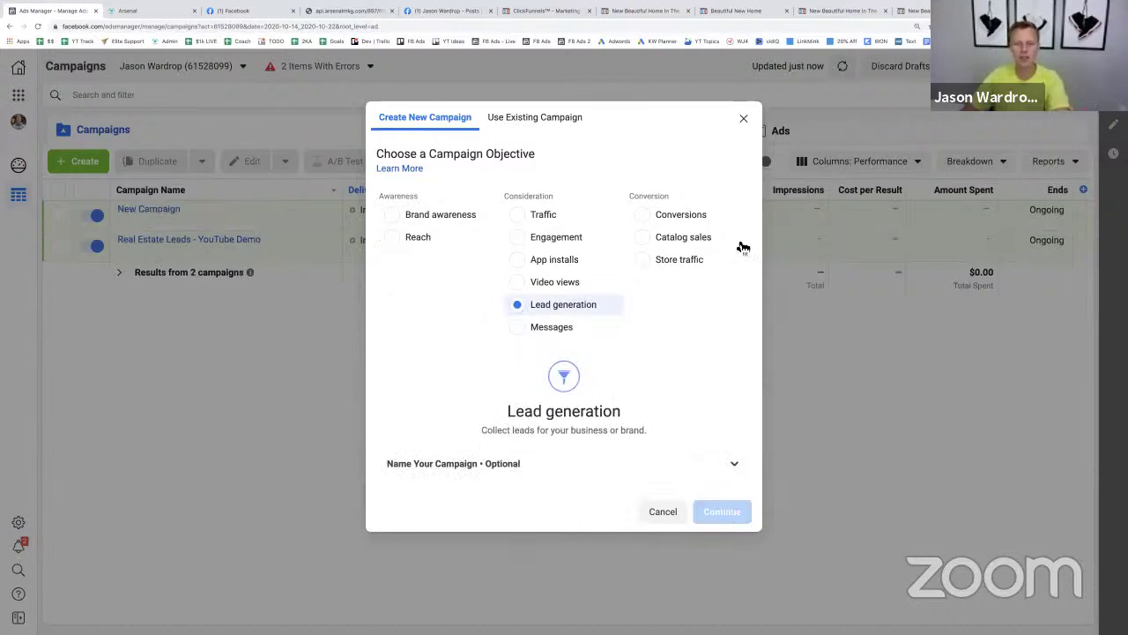
mouse_move(725, 229)
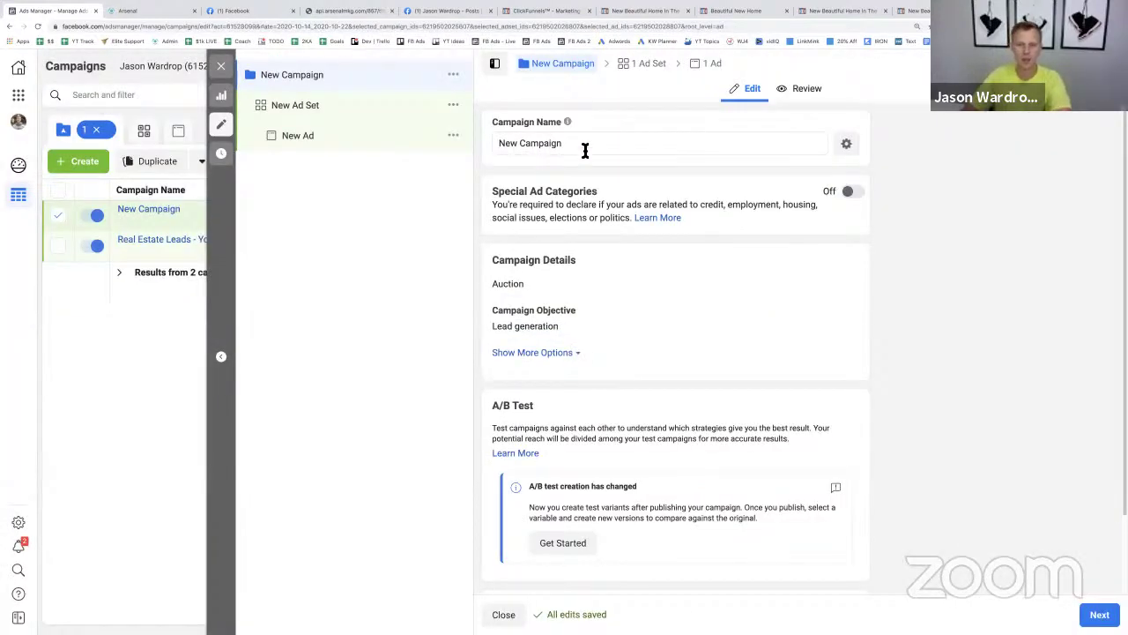
triple_click(584, 148)
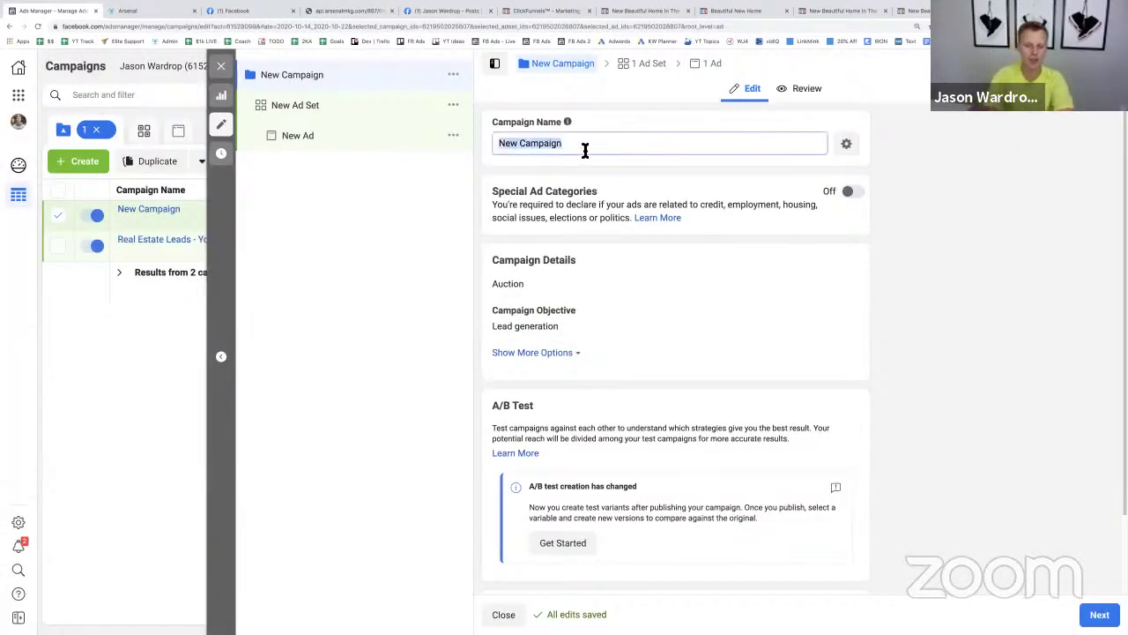
text(Real Estate Leads)
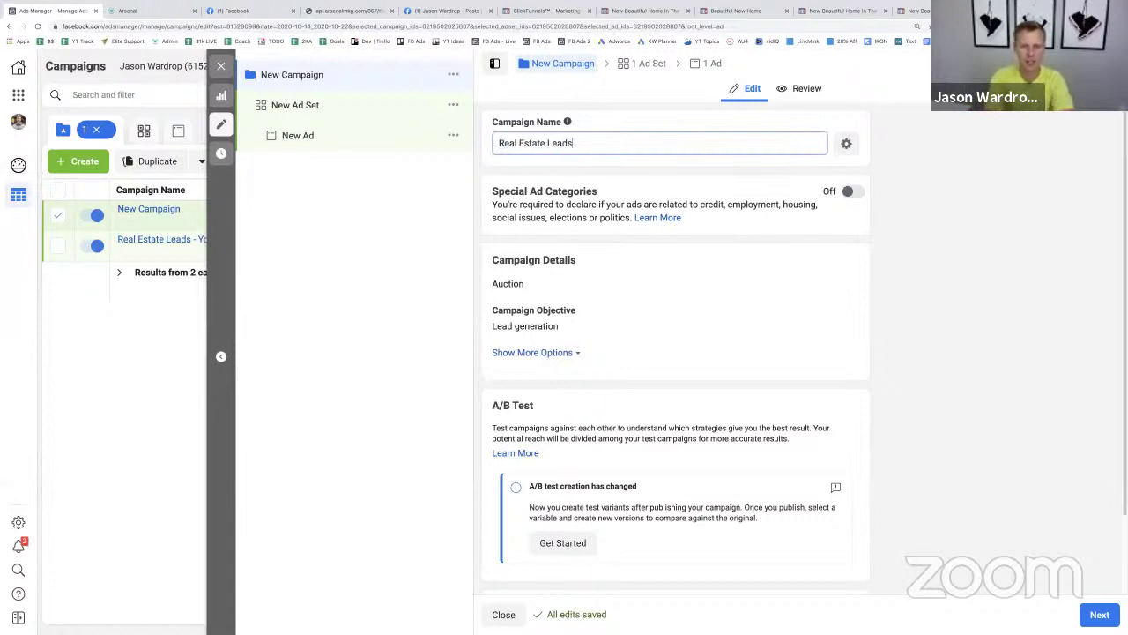
text( Lead Form Ad)
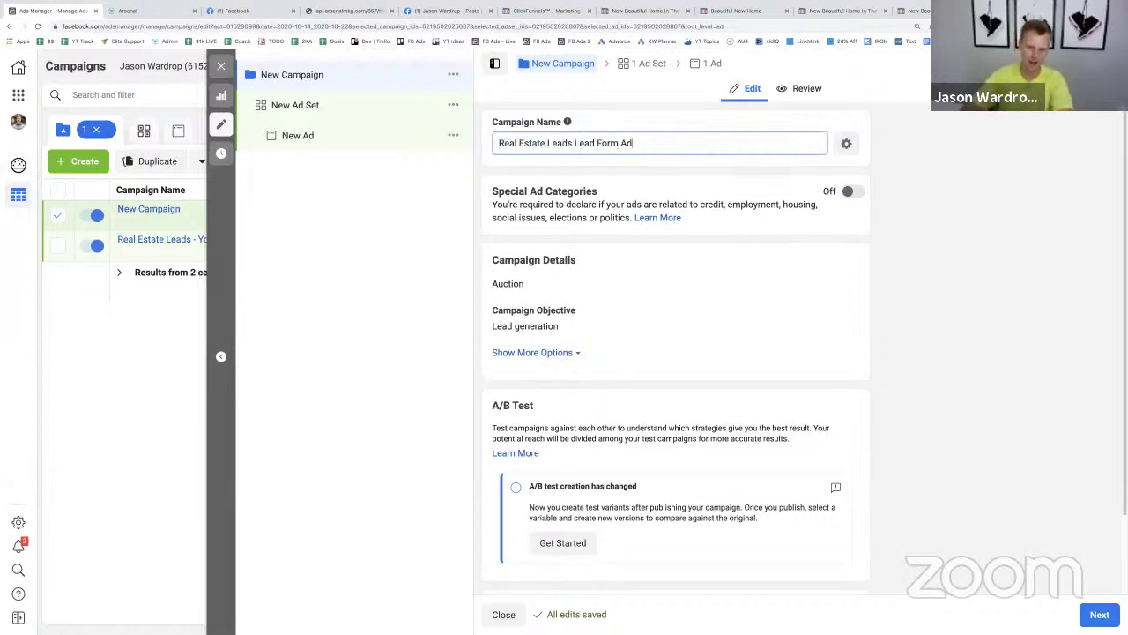
- Declare Housing as the campaign's special ad category
click(853, 192)
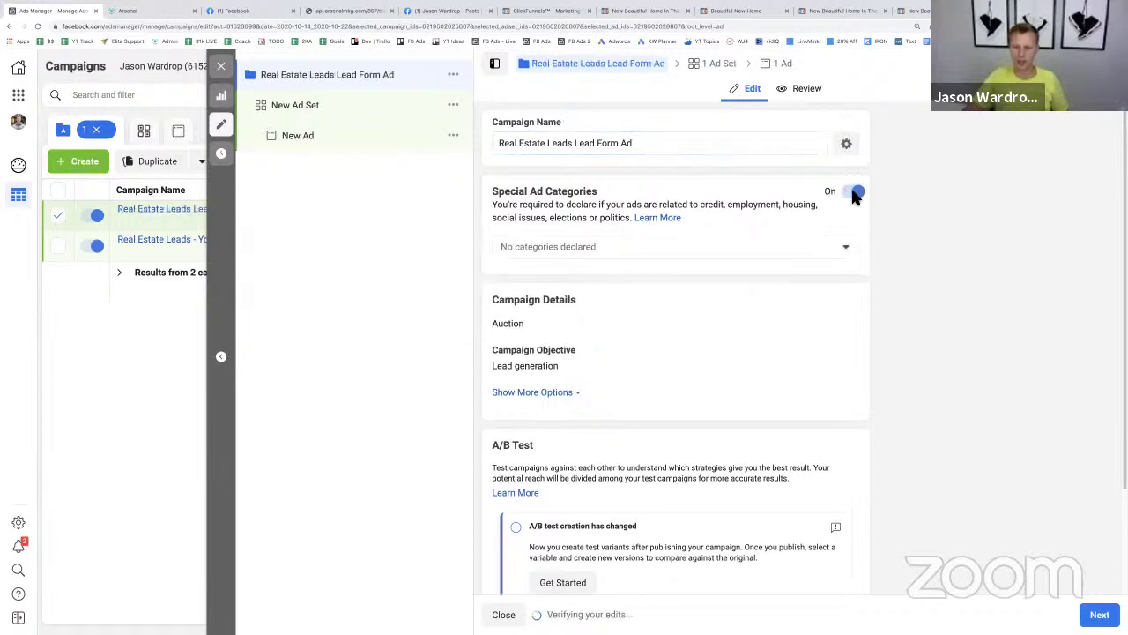
click(688, 251)
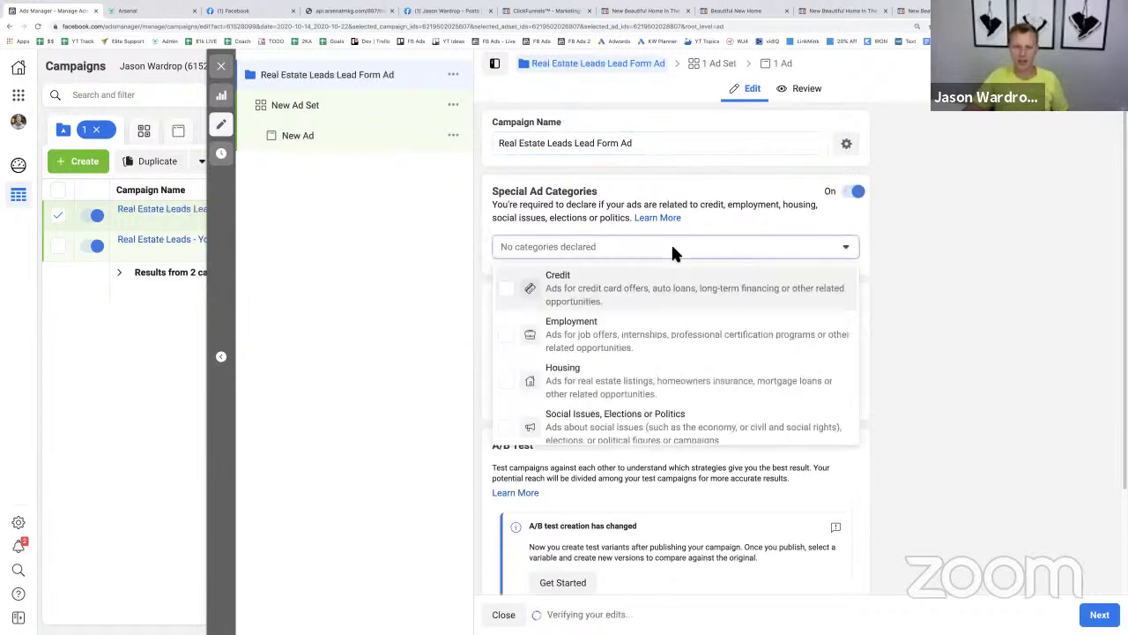
click(619, 383)
click(1002, 300)
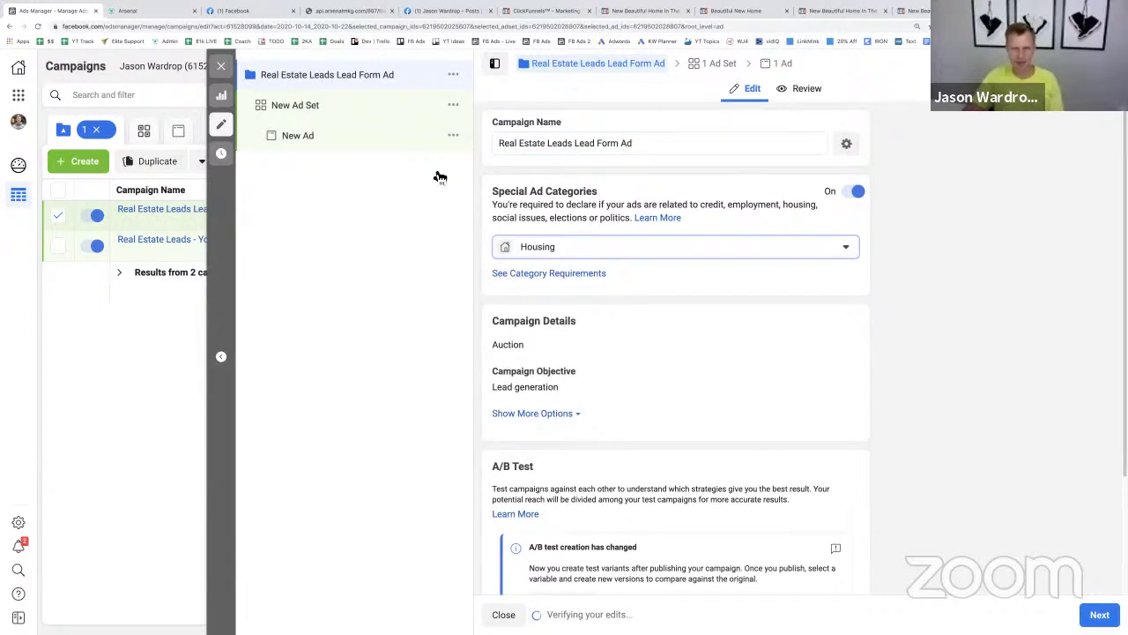
click(425, 114)
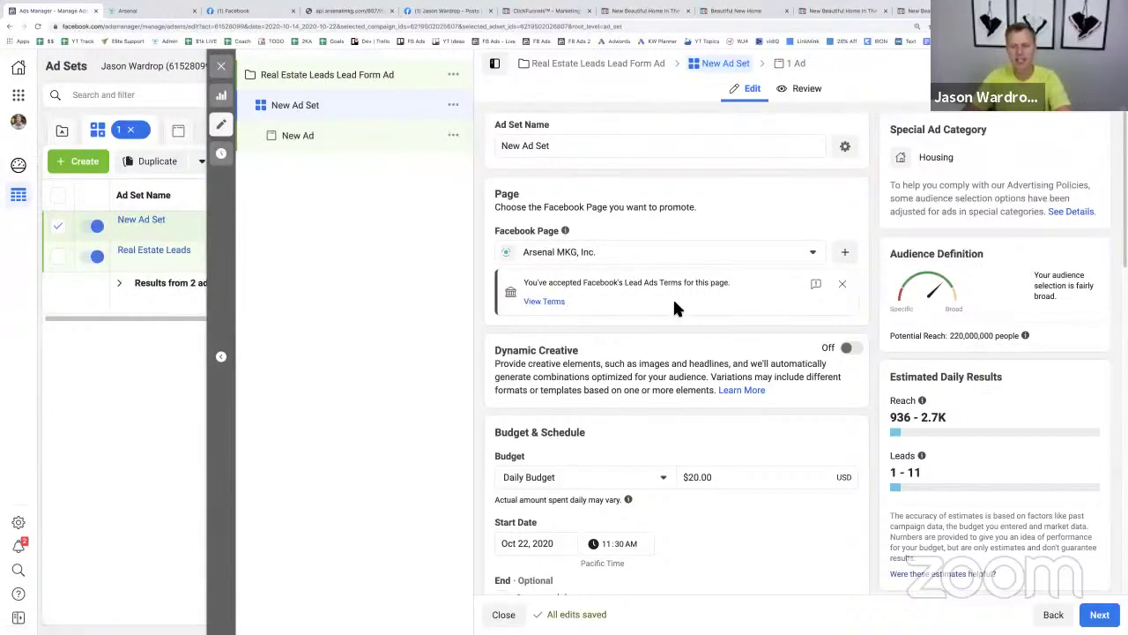
- Give the ad set a $20.00 daily budget starting Oct 23, 2020 at 7:00 AM
click(691, 476)
click(547, 544)
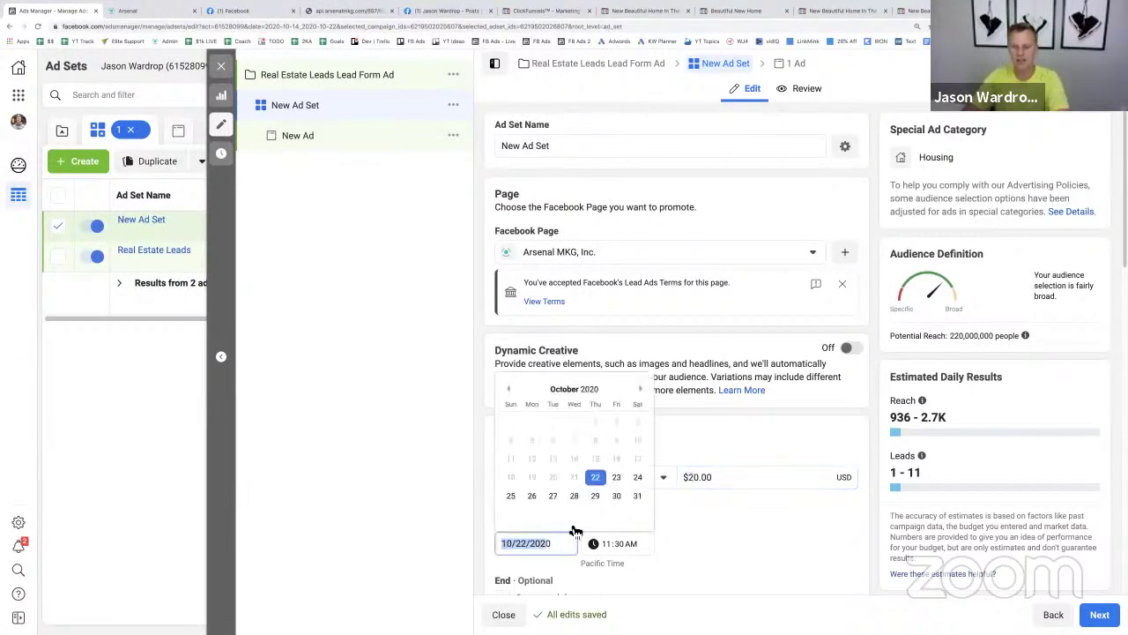
click(612, 480)
click(605, 544)
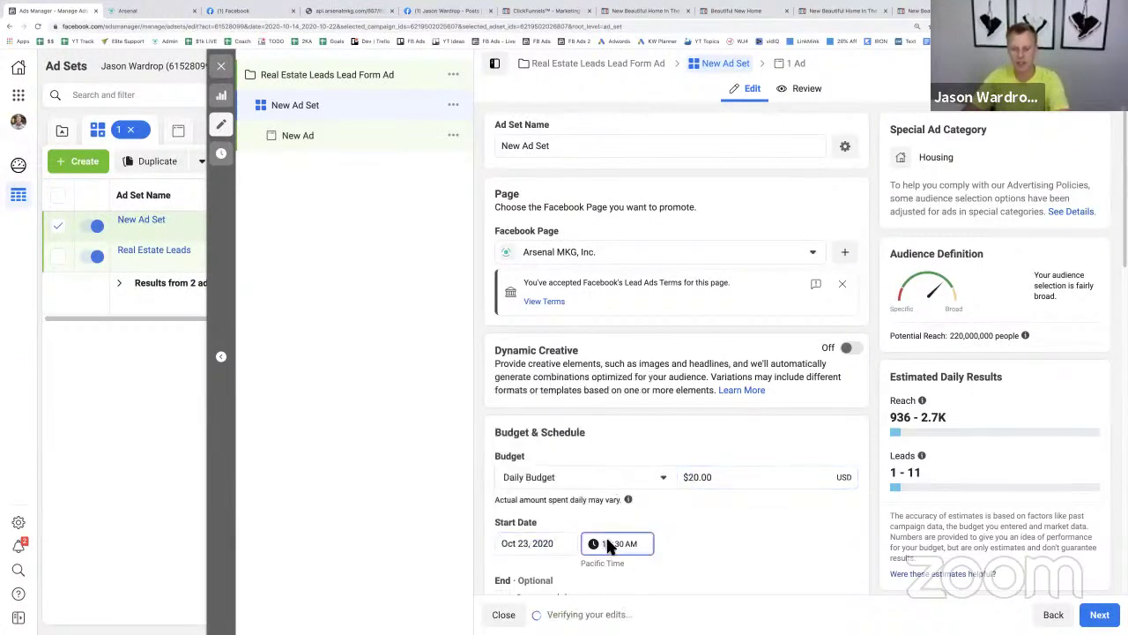
click(732, 525)
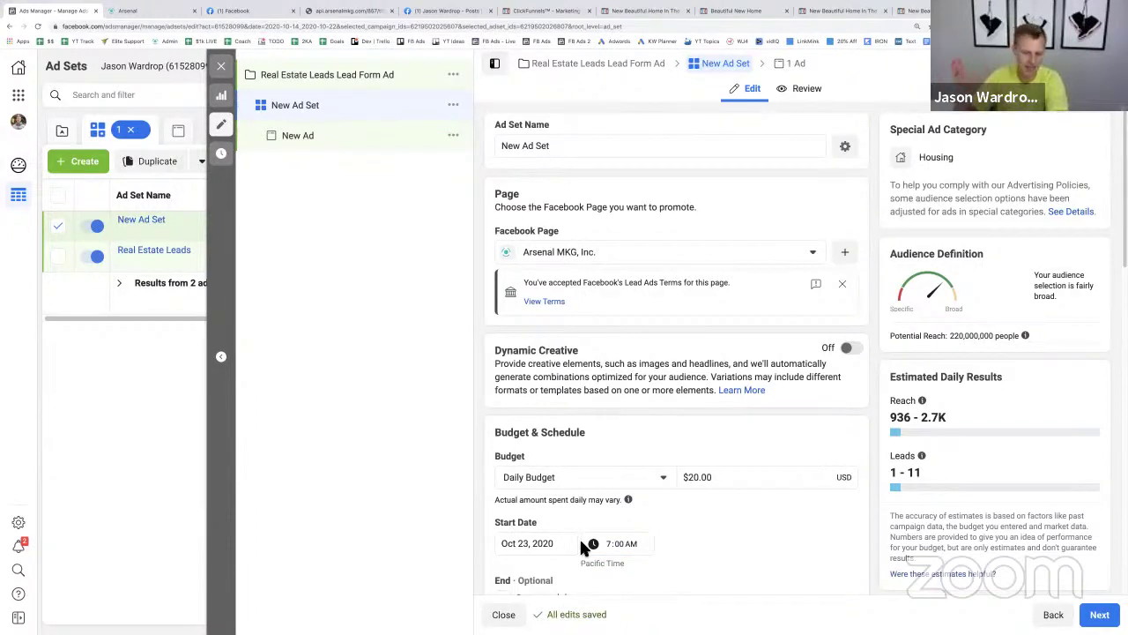
scroll(581, 502, down, 1)
scroll(584, 485, down, 6)
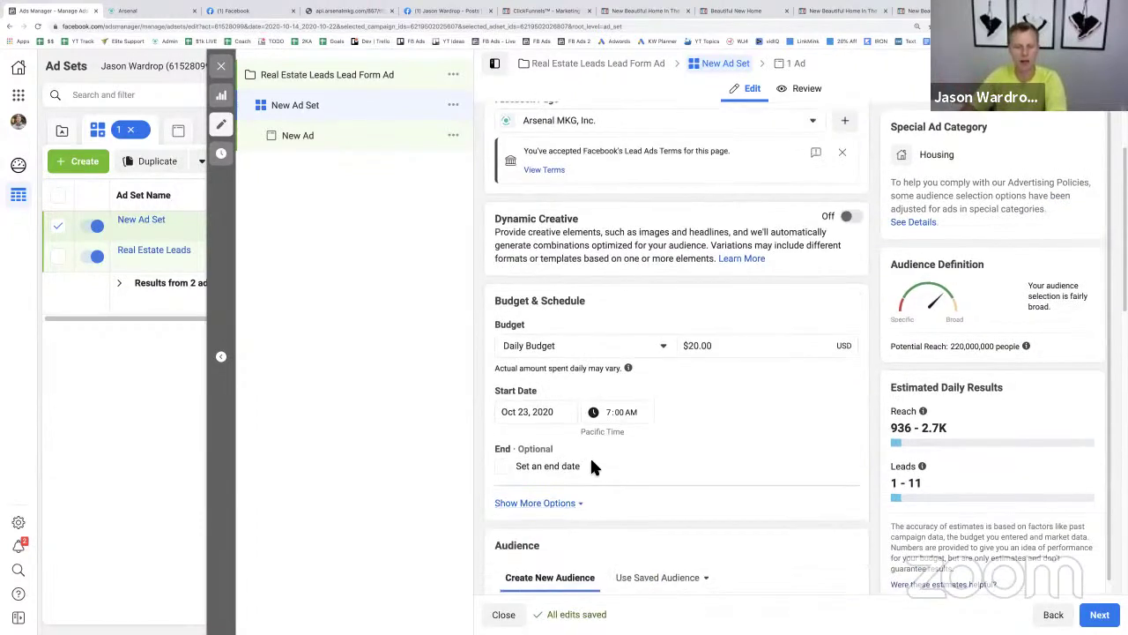
scroll(596, 424, down, 5)
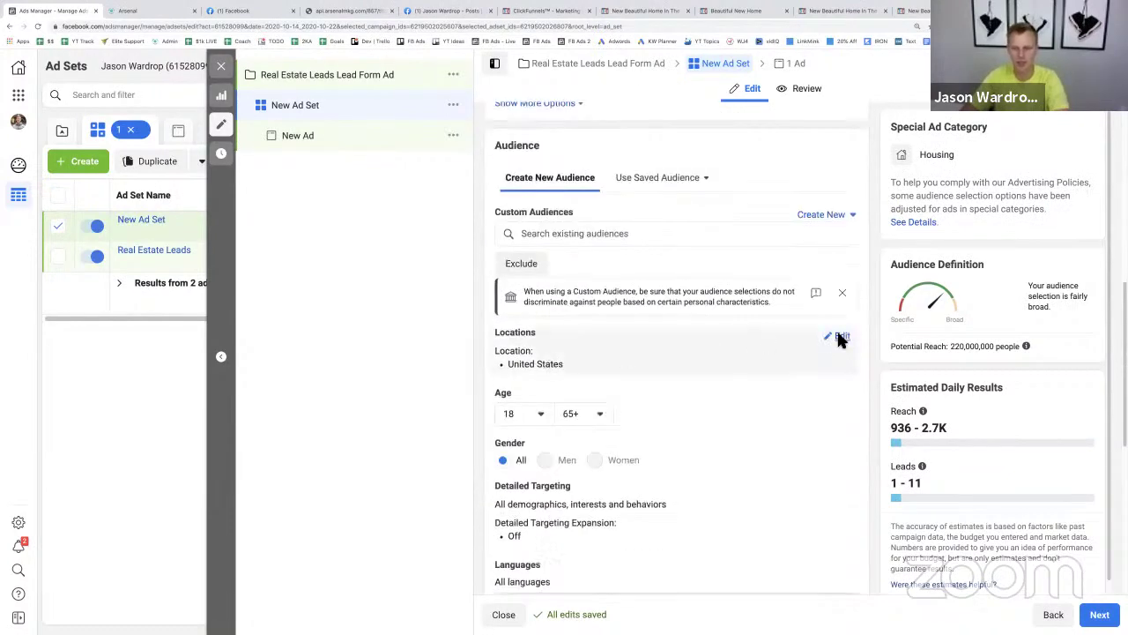
- Target people living in Regency, Nebraska (searched 'Omaha Ne') instead of United States
click(838, 336)
click(774, 356)
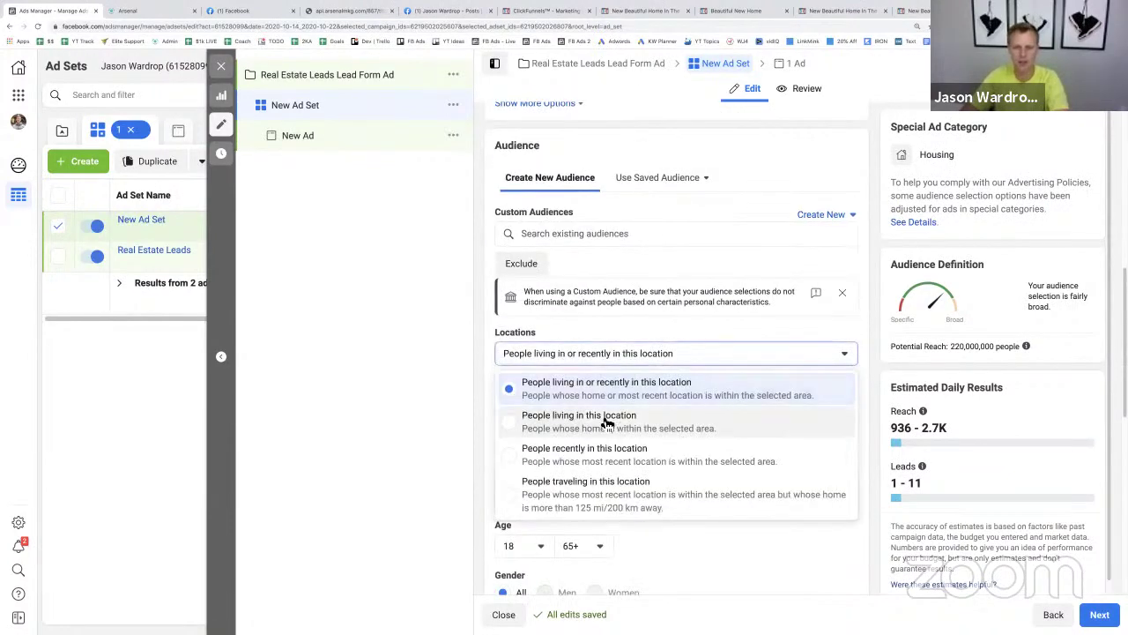
click(606, 419)
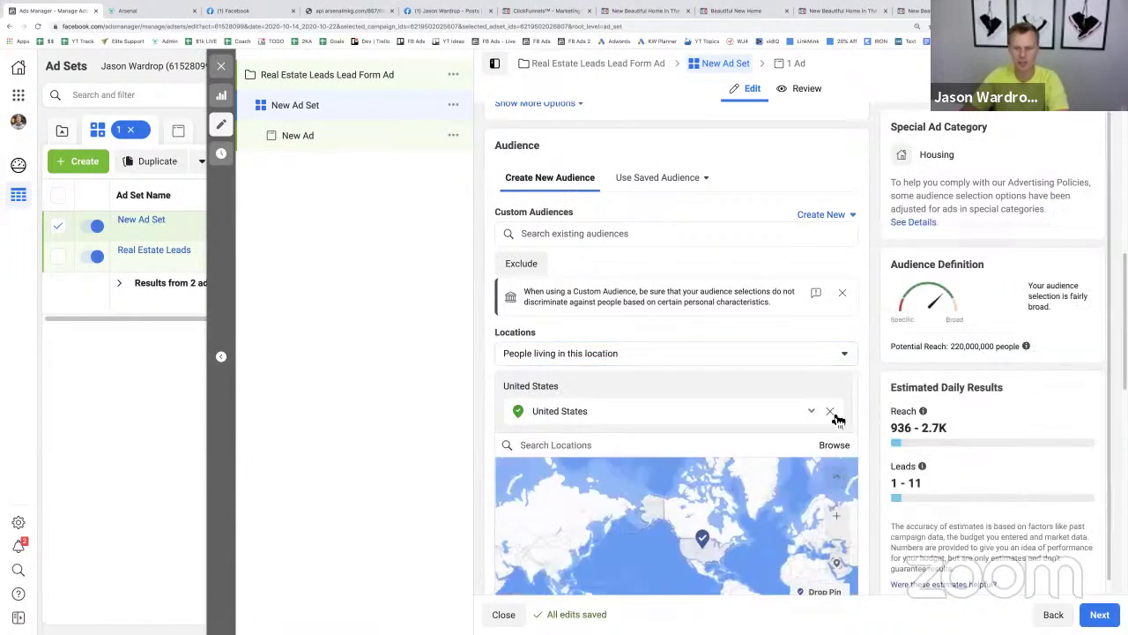
click(830, 412)
click(595, 426)
text(O)
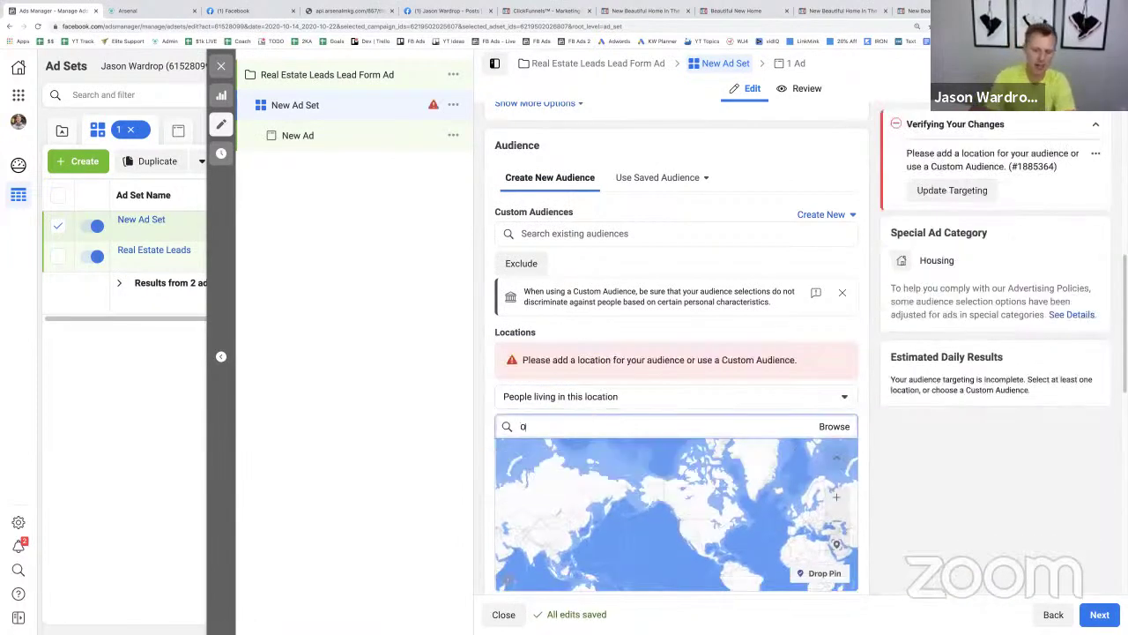
text(maha Ne)
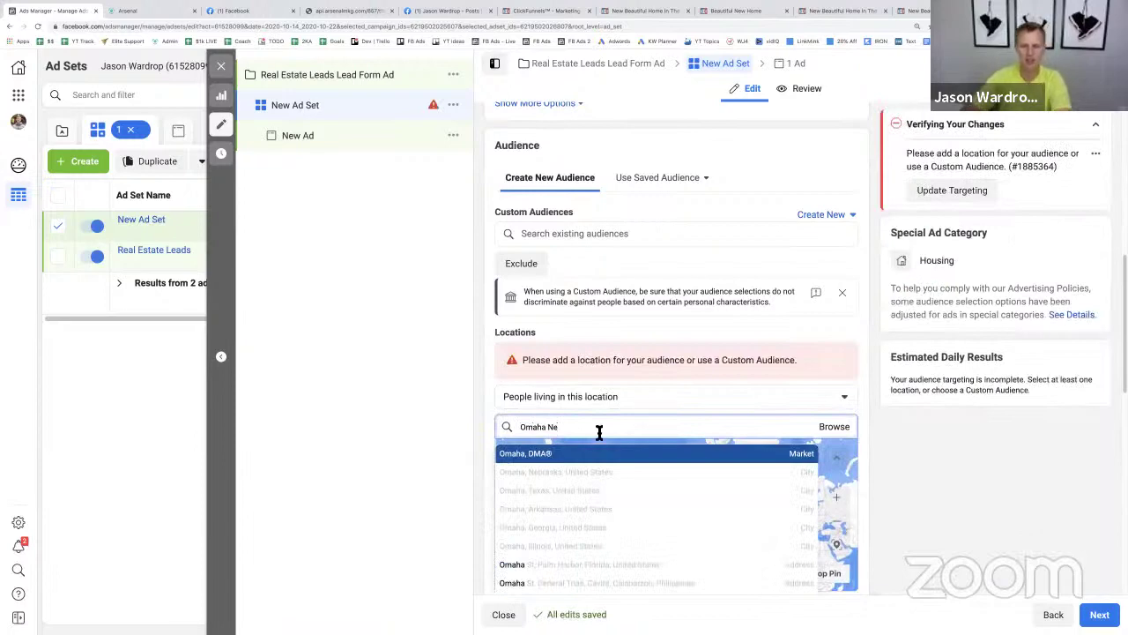
click(595, 480)
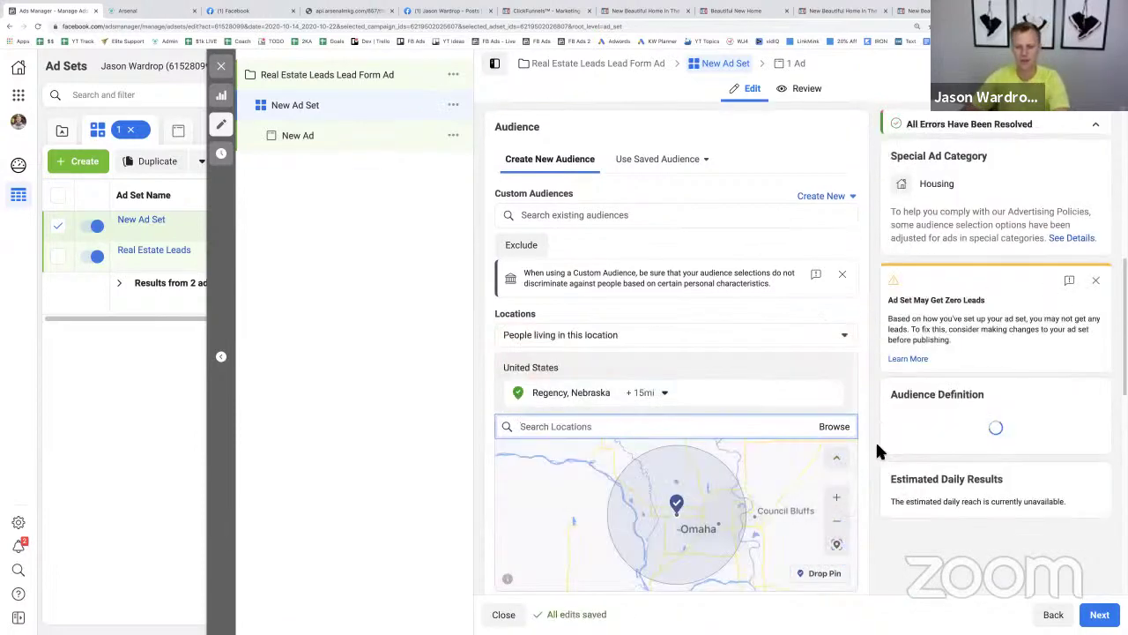
scroll(875, 447, down, 5)
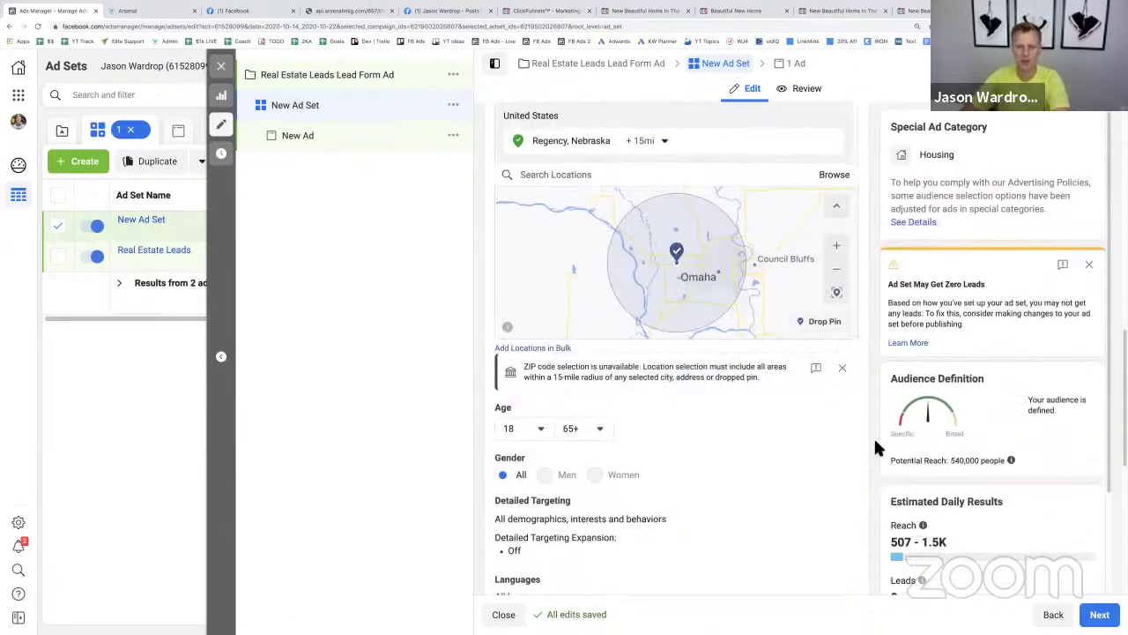
scroll(876, 447, down, 2)
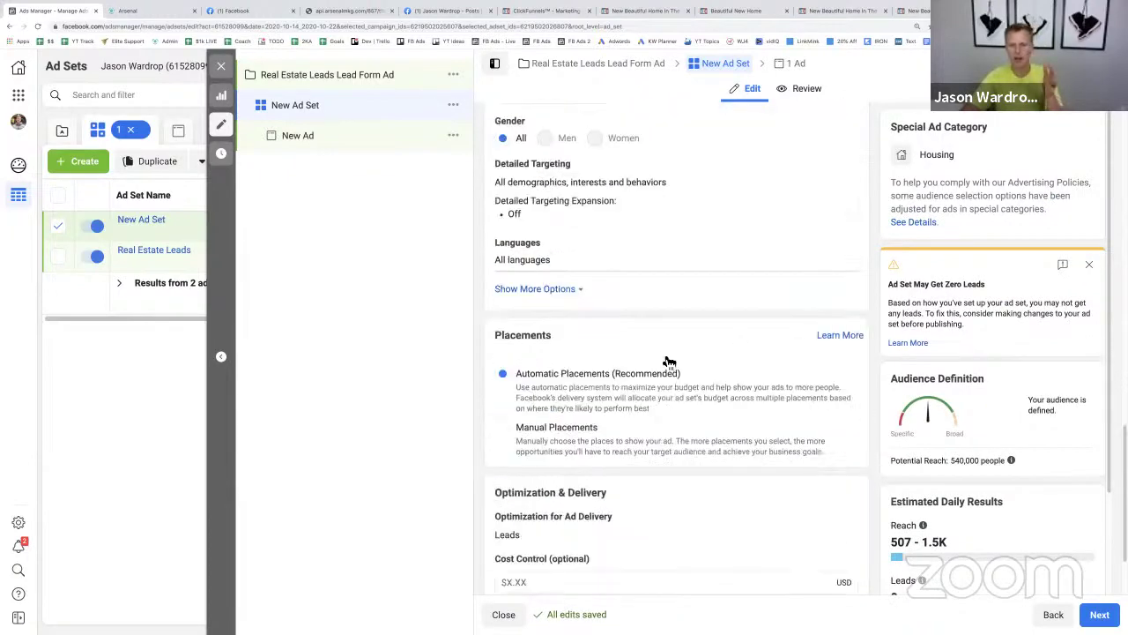
scroll(630, 392, down, 2)
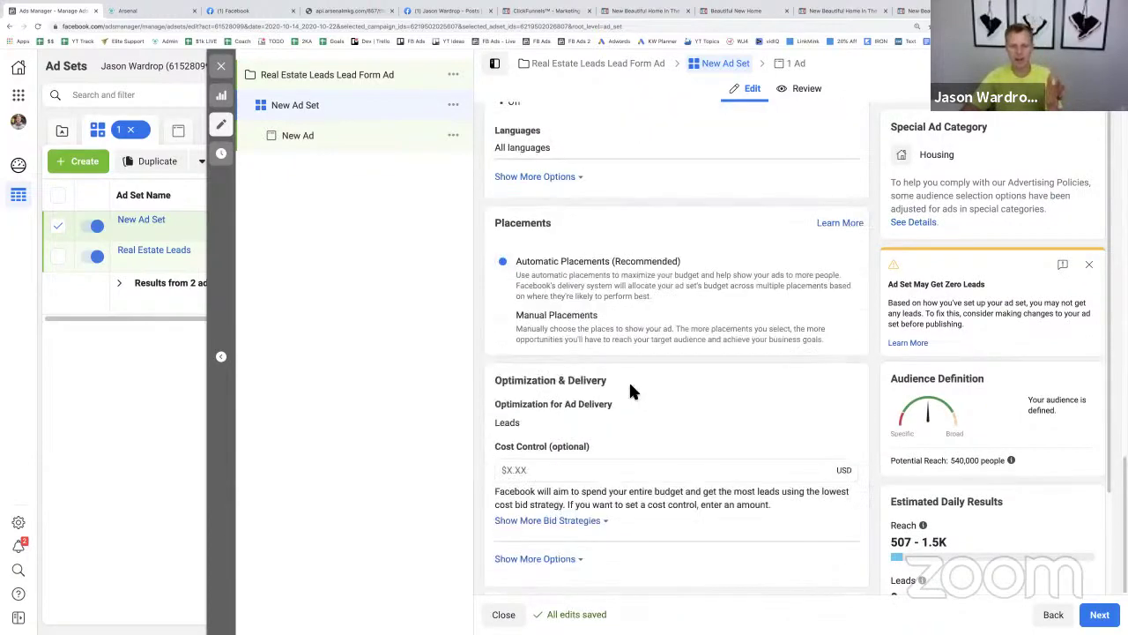
click(329, 145)
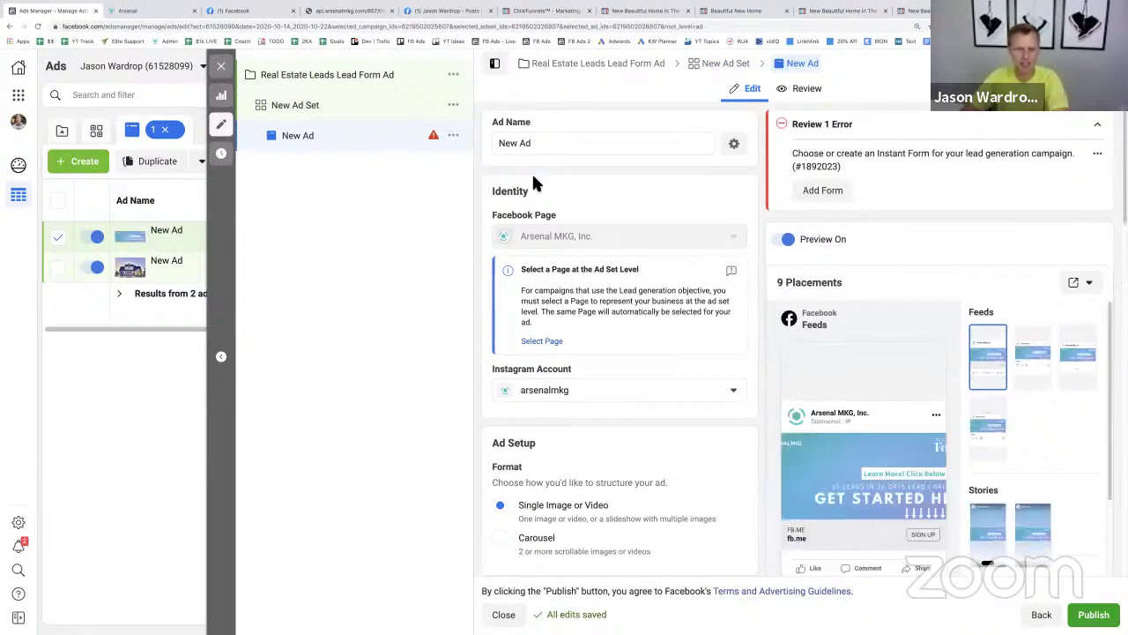
- Replace the Get Started banner with the 2028 × 1352 blue house photo
scroll(618, 234, down, 3)
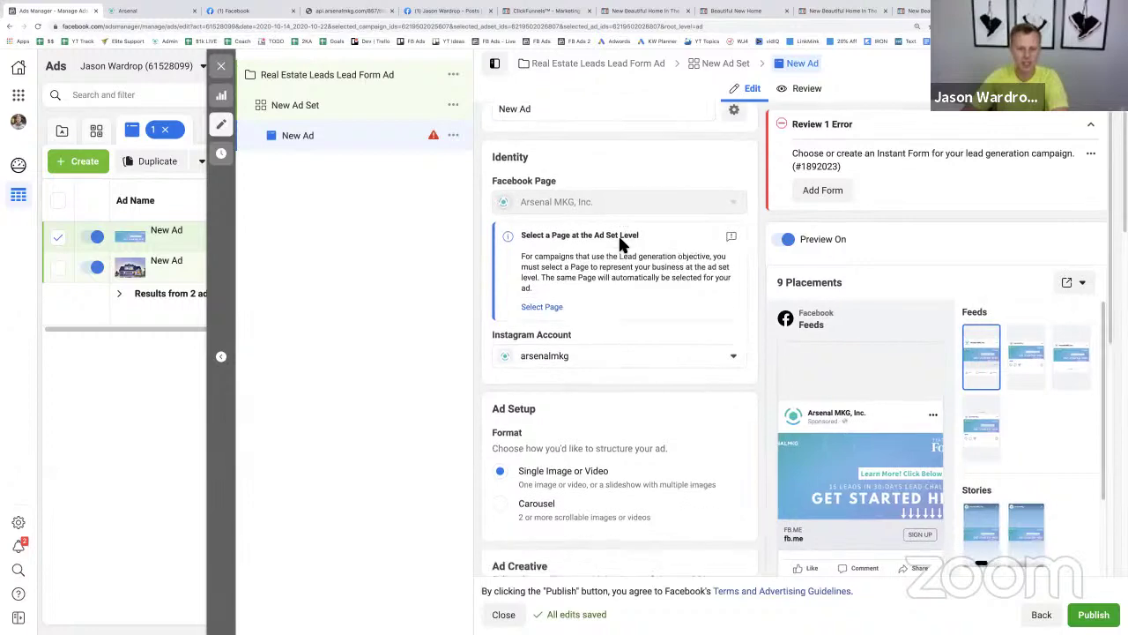
scroll(619, 245, down, 5)
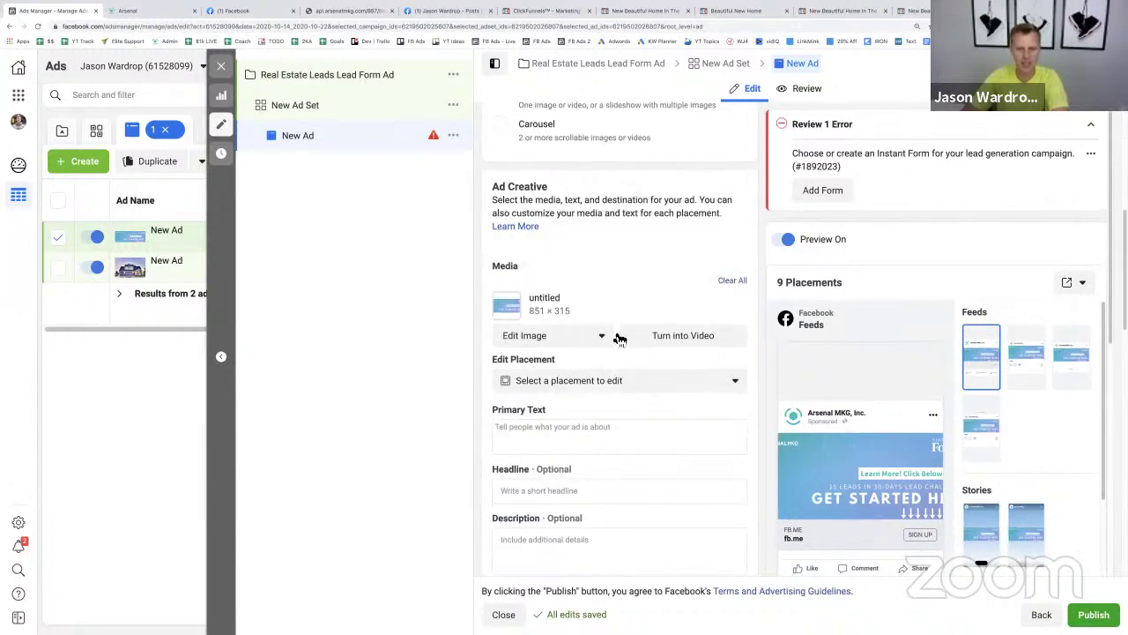
click(603, 337)
click(580, 370)
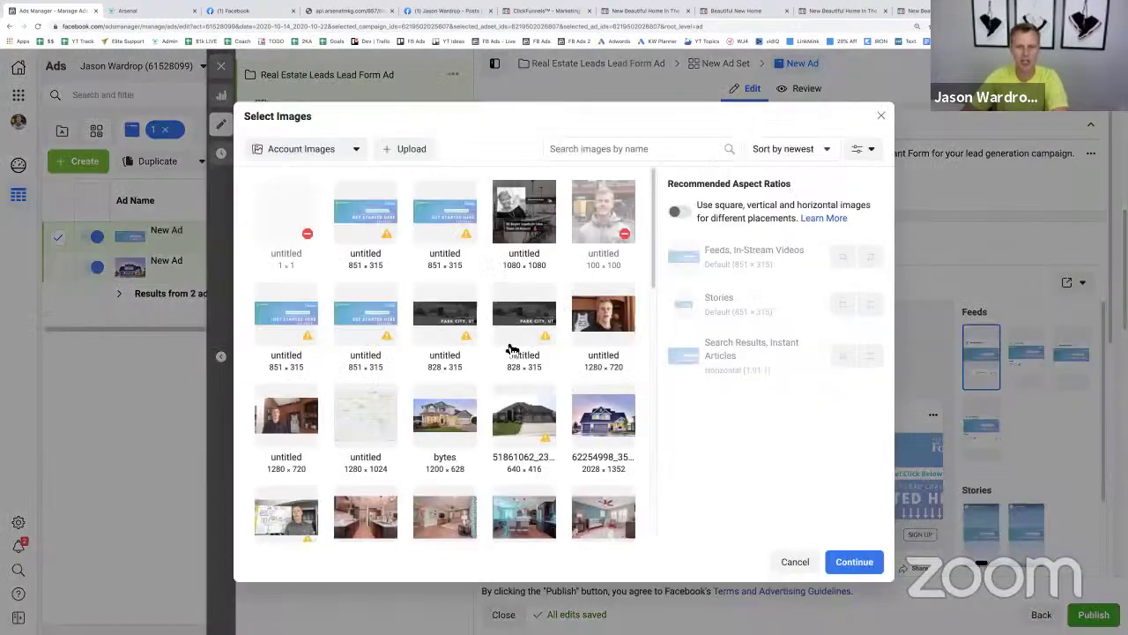
click(601, 432)
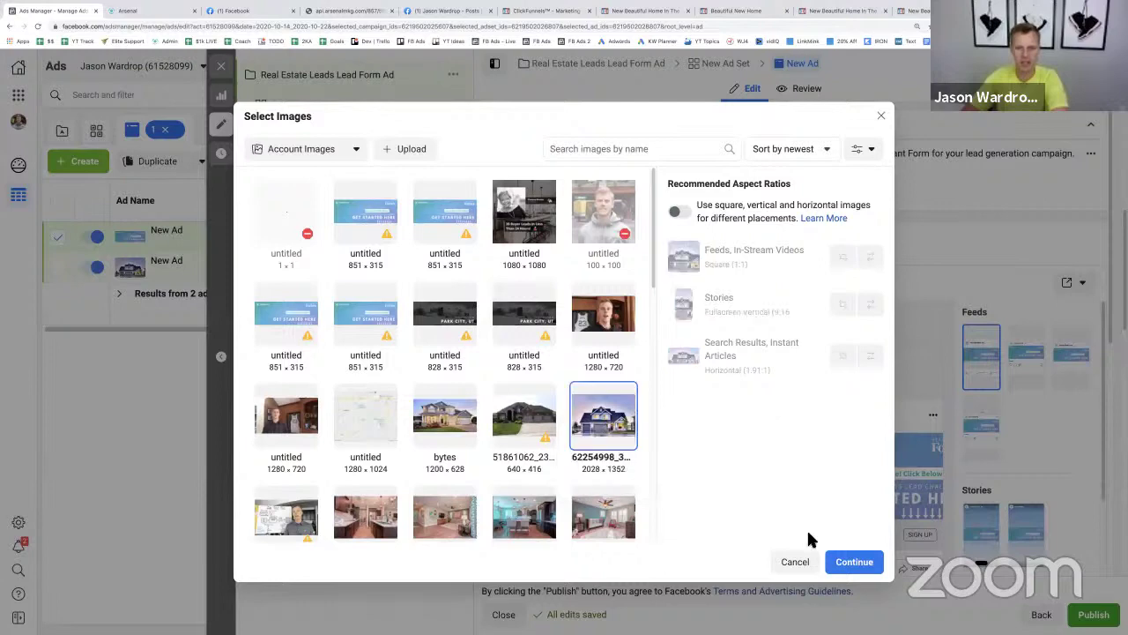
click(846, 562)
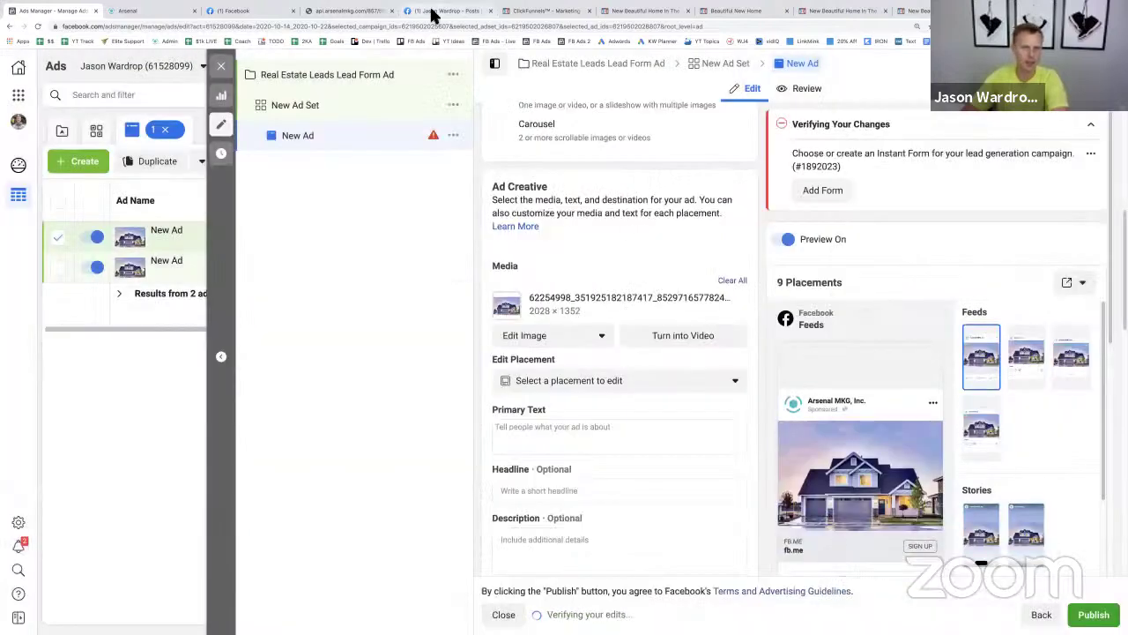
click(434, 12)
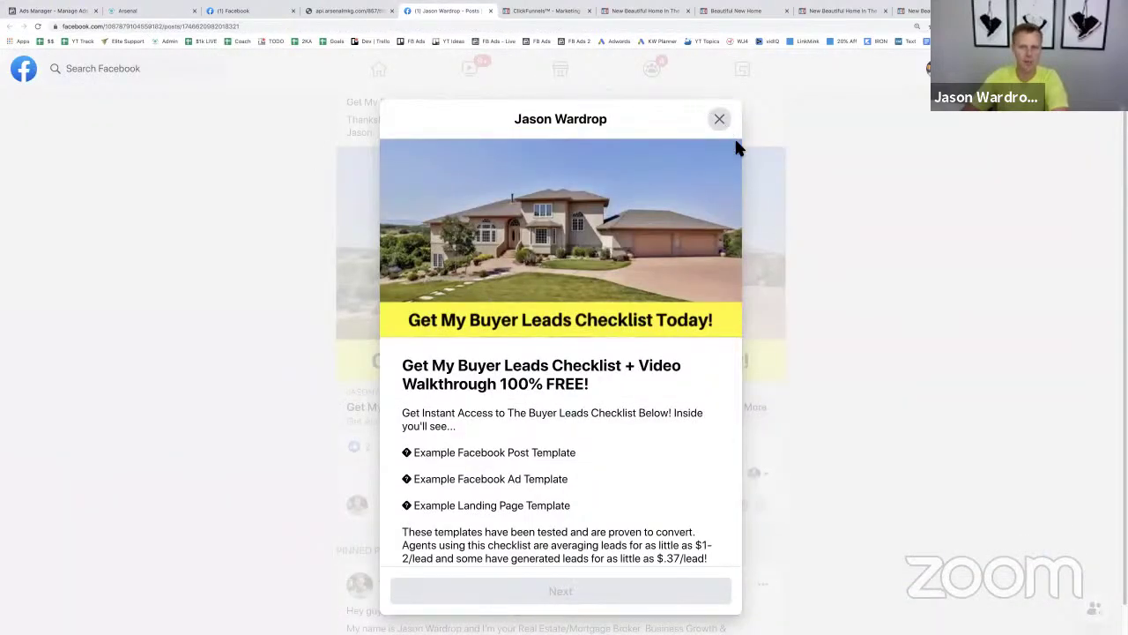
- Select and copy the post text from 'Dear Realtor,' through the sign-off
click(719, 118)
scroll(558, 403, up, 10)
scroll(569, 385, down, 2)
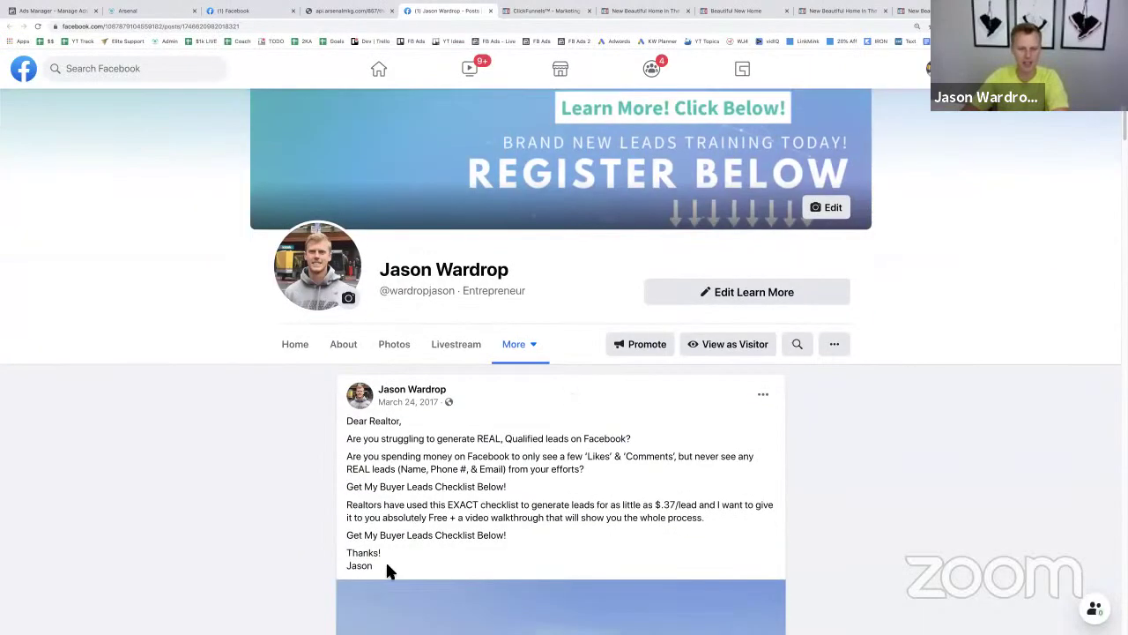
drag(386, 568, 310, 398)
key(ctrl+c)
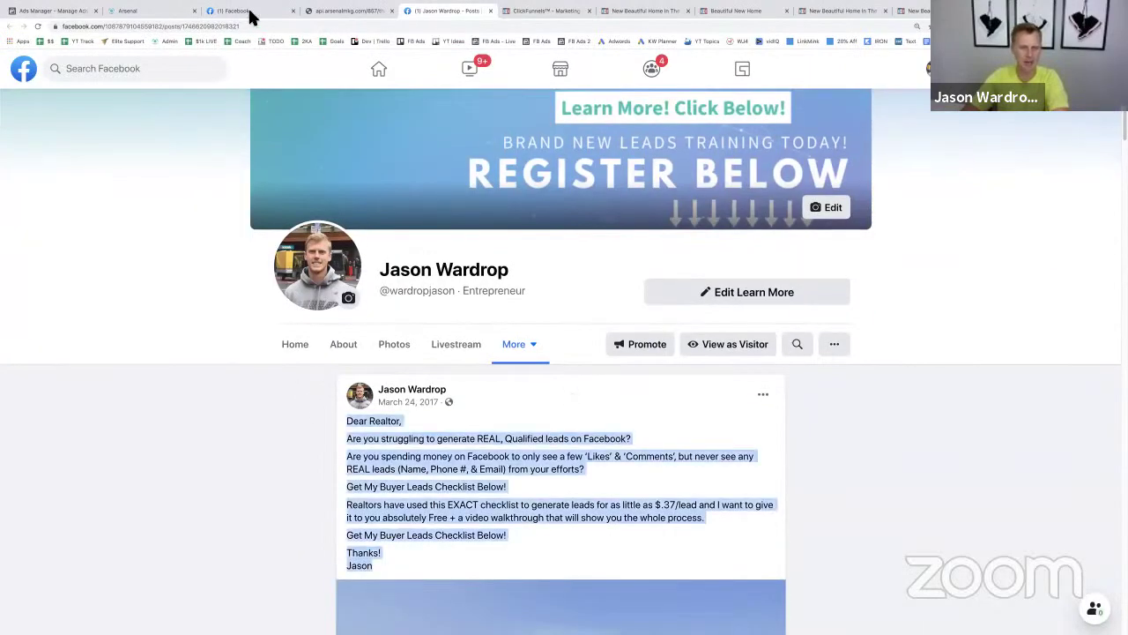
click(251, 13)
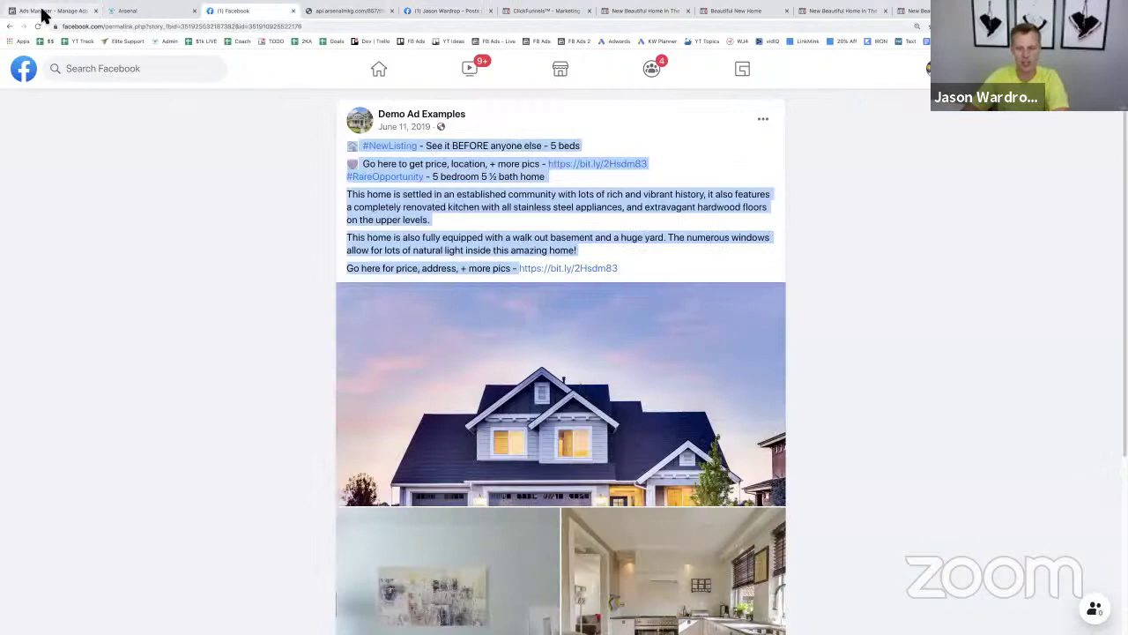
click(43, 12)
- Paste the 'Dear Realtor' copy as Primary Text and add blank lines between its paragraphs
click(550, 441)
key(ctrl+v)
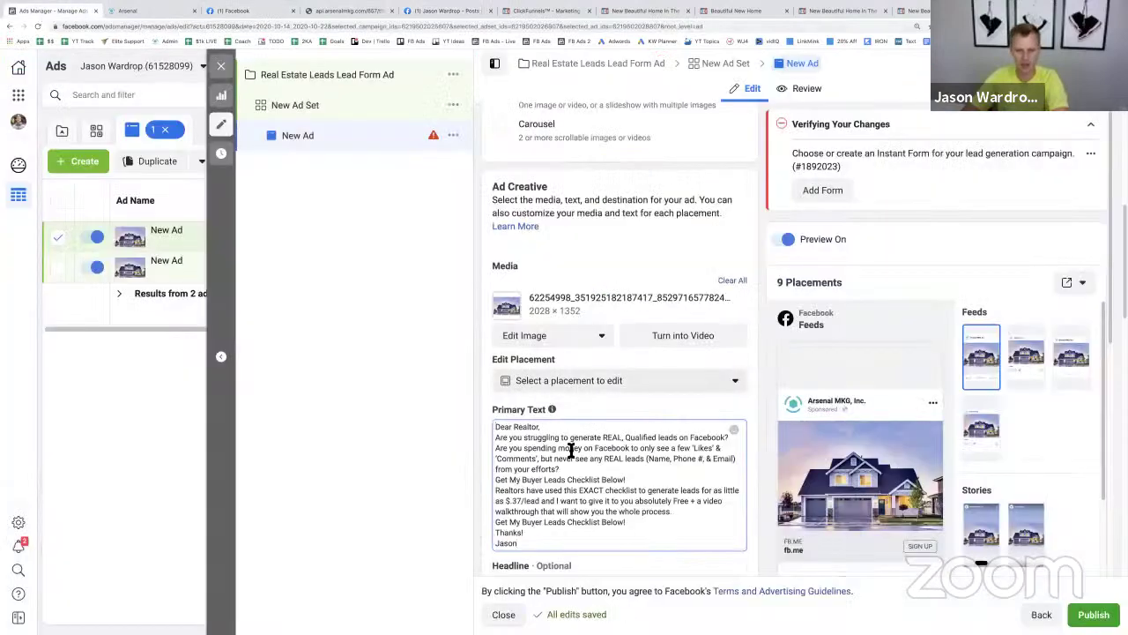
click(556, 428)
key(Return)
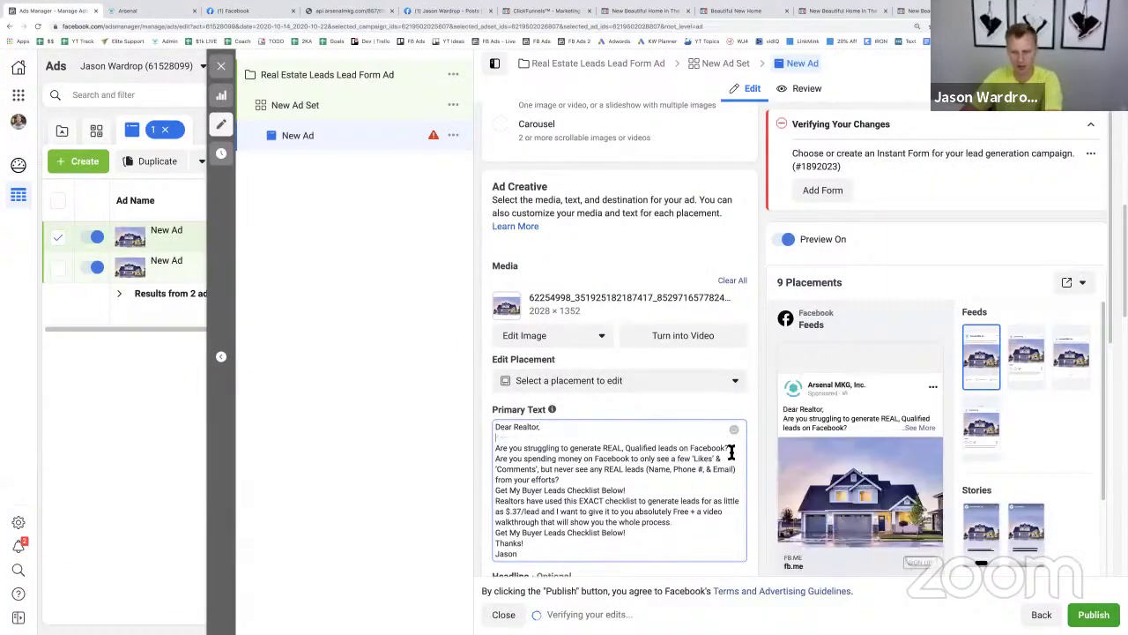
click(731, 448)
key(Return)
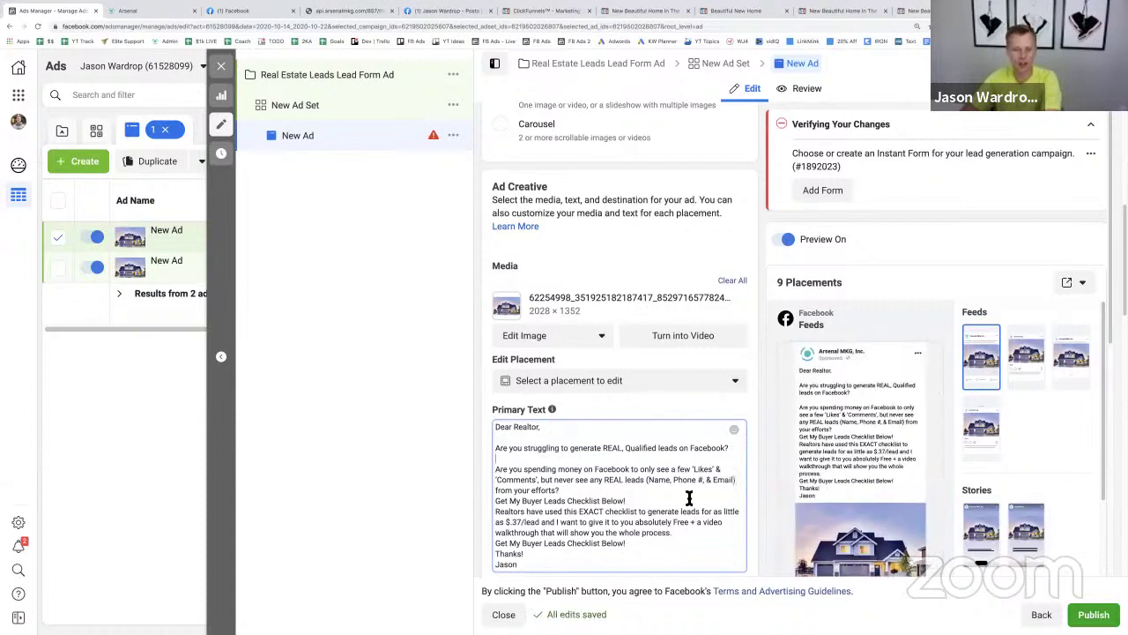
click(569, 490)
key(Return)
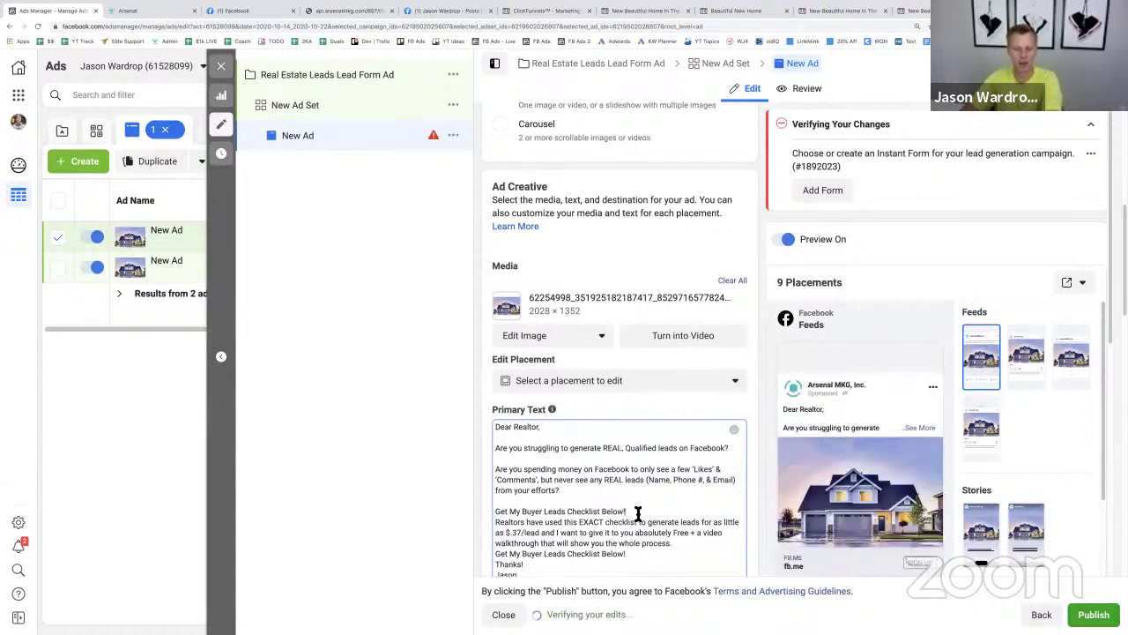
click(634, 511)
key(Return)
click(676, 556)
key(Return)
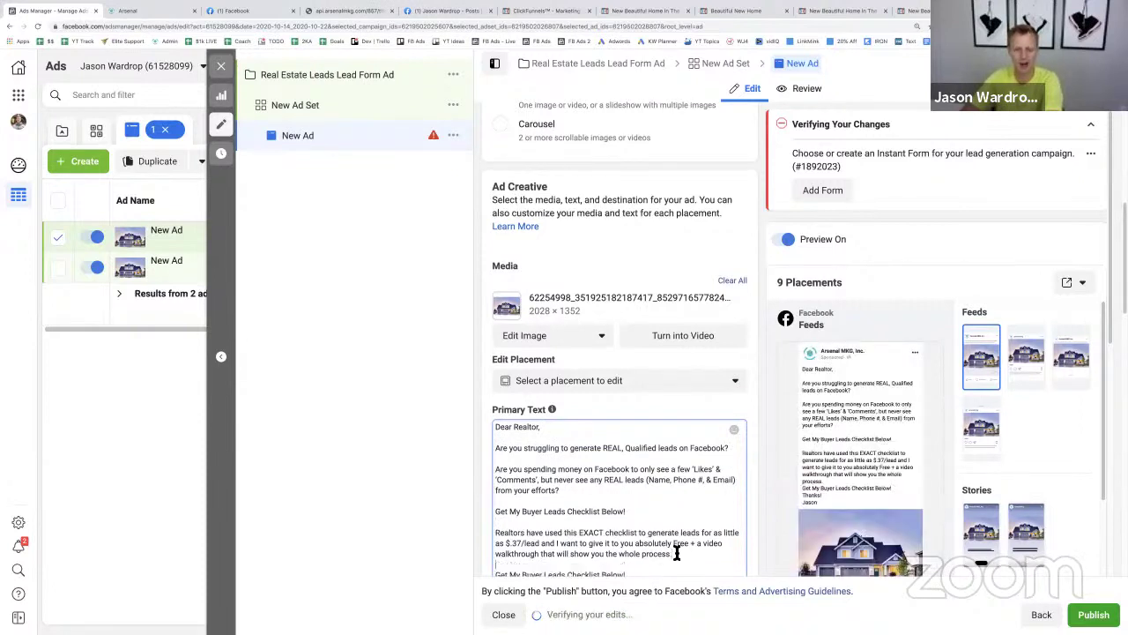
- Enter 'Test Lead' as the ad headline
scroll(669, 528, down, 2)
scroll(760, 445, down, 5)
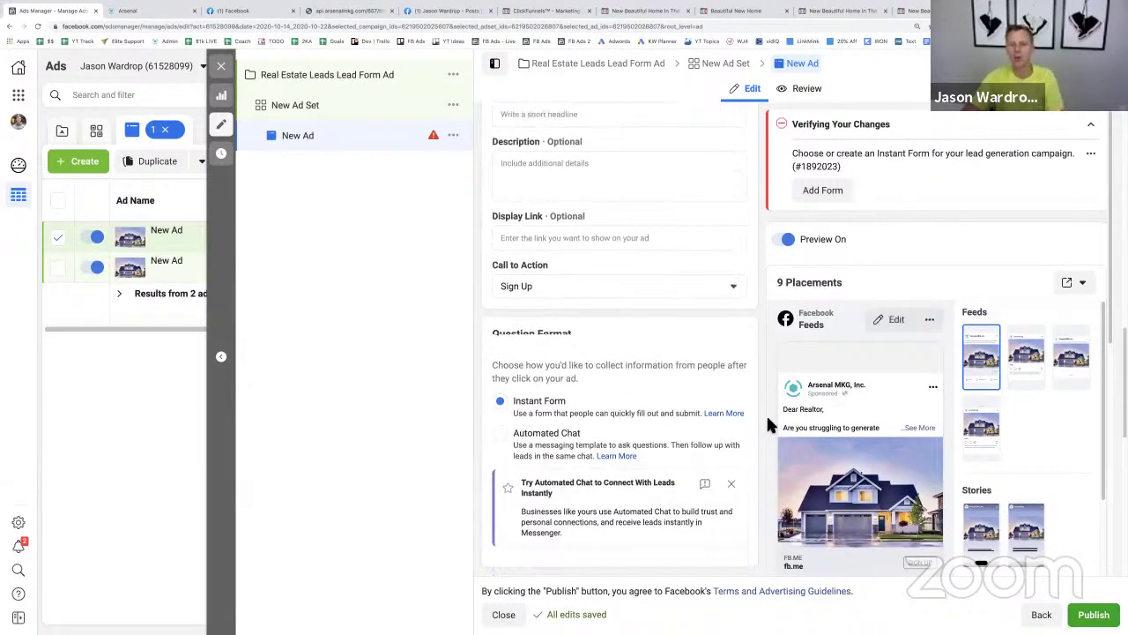
scroll(766, 413, up, 6)
scroll(853, 396, down, 1)
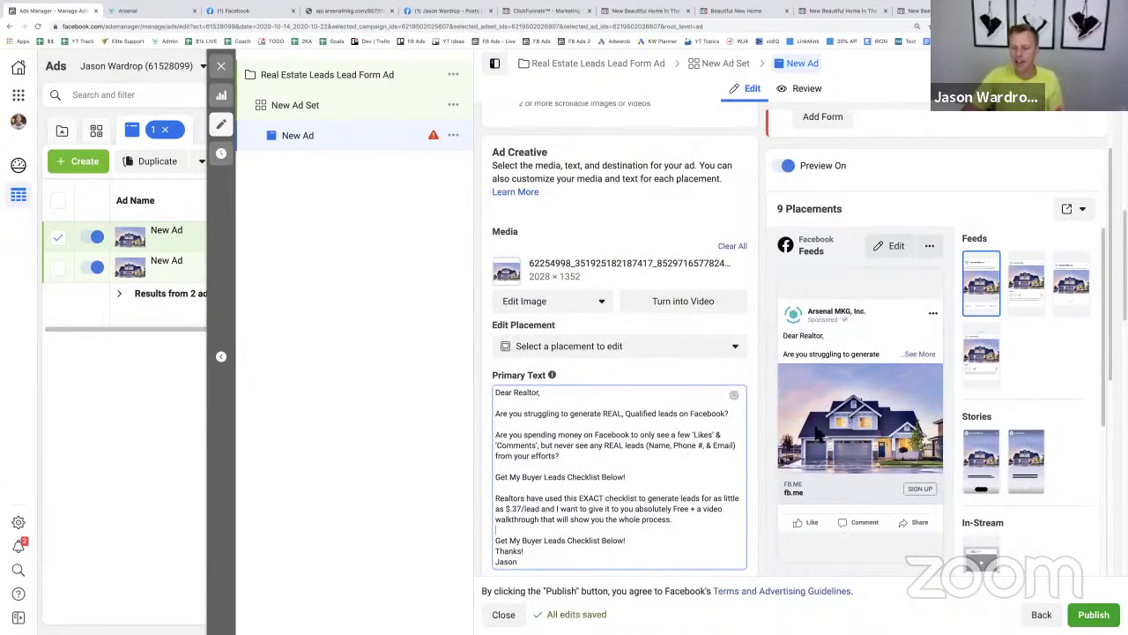
scroll(744, 440, down, 2)
click(666, 458)
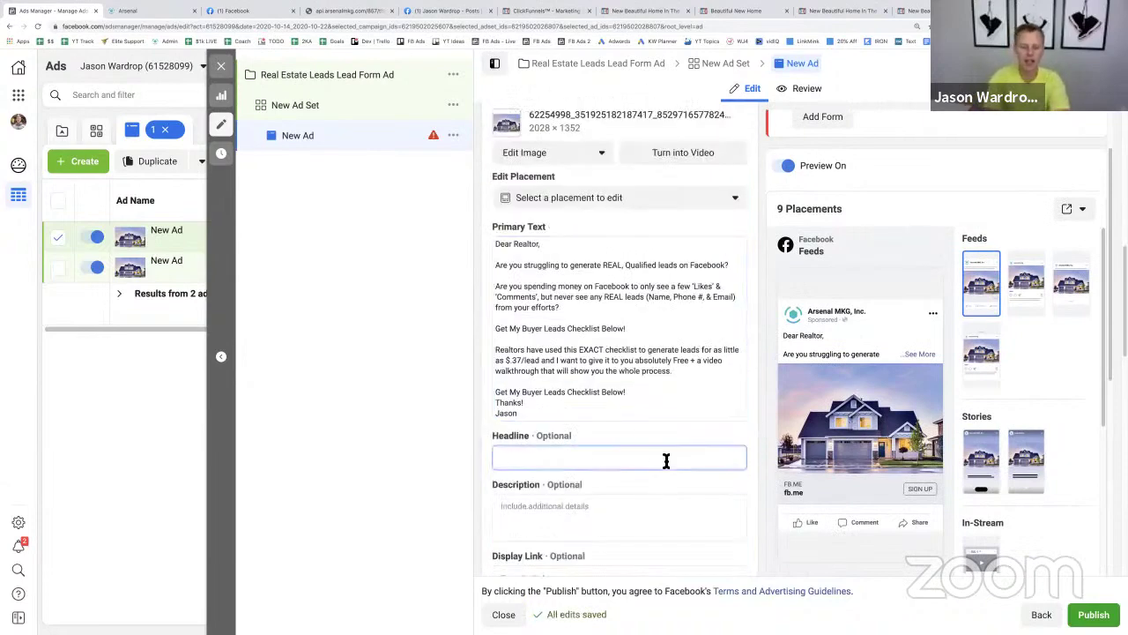
text(Te)
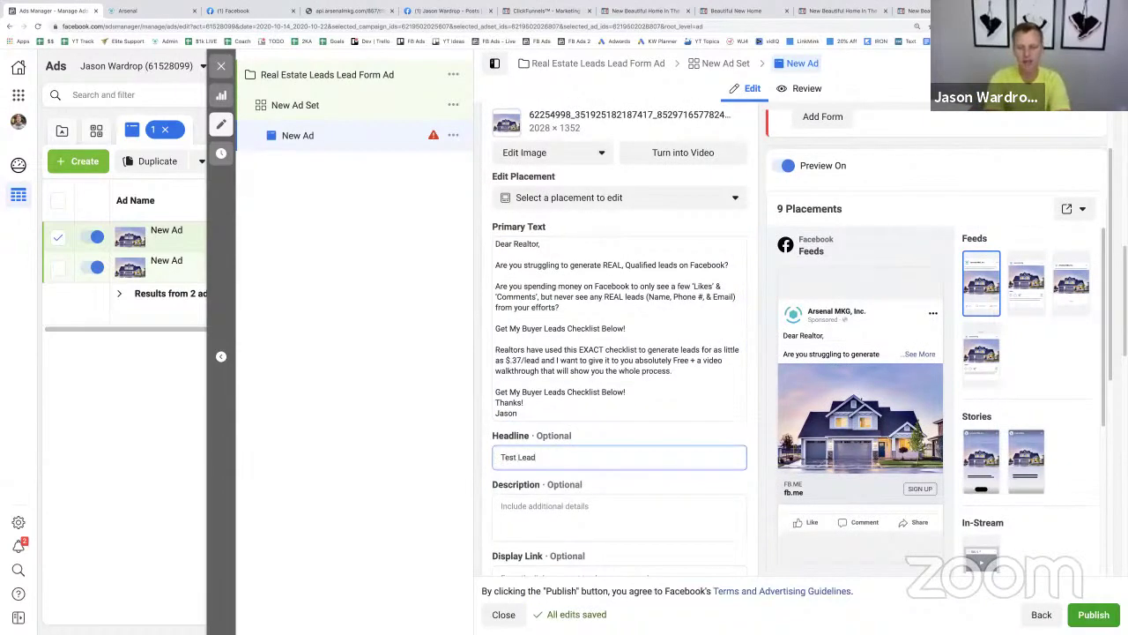
text(st Lead)
scroll(739, 400, down, 5)
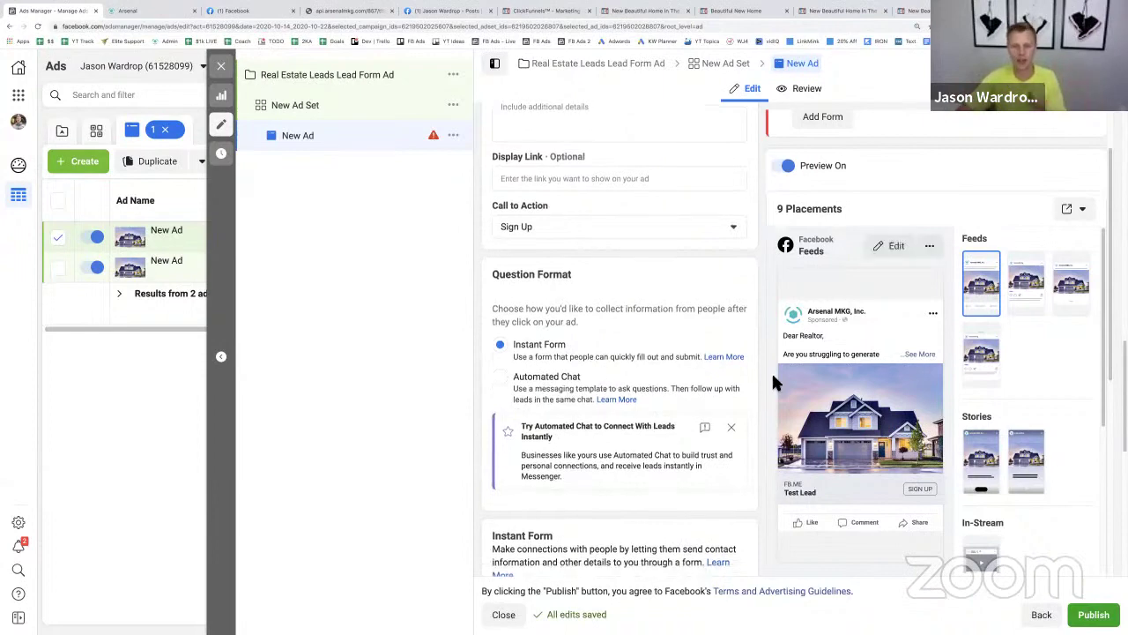
scroll(761, 383, down, 2)
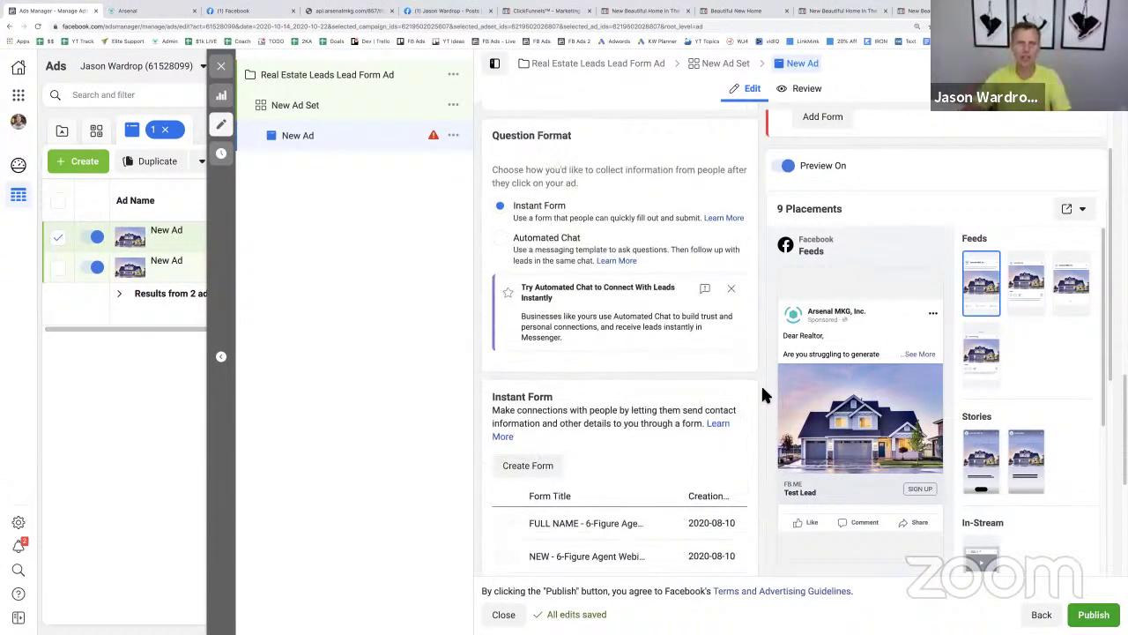
click(445, 11)
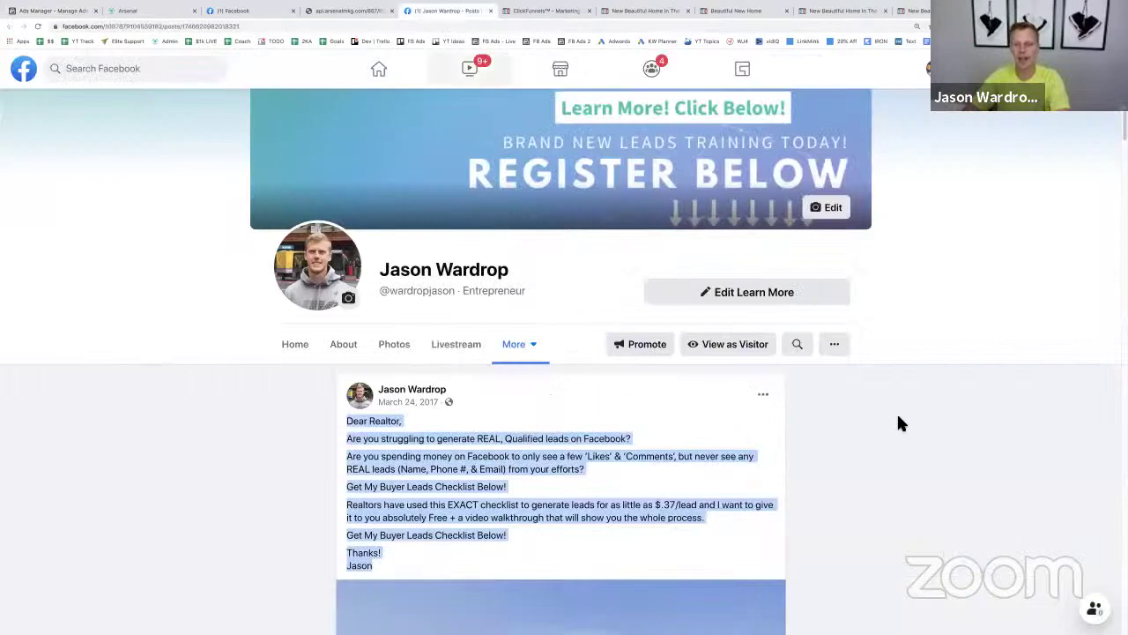
scroll(854, 417, down, 5)
click(741, 483)
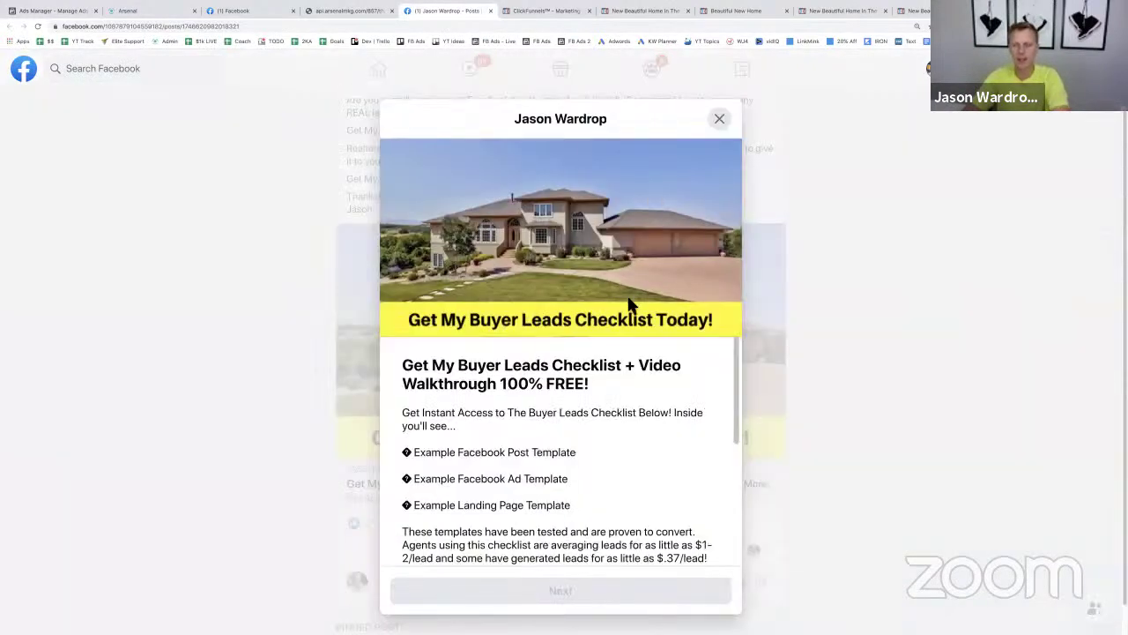
click(53, 11)
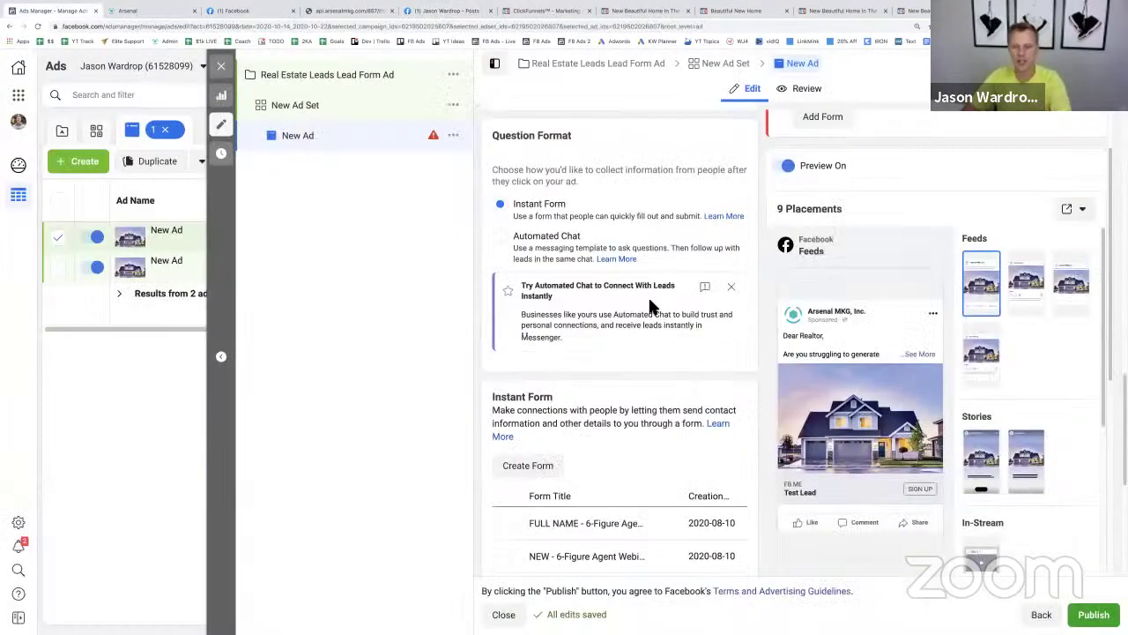
- Create a new instant form named 'Real Estate Leads'
scroll(647, 295, down, 2)
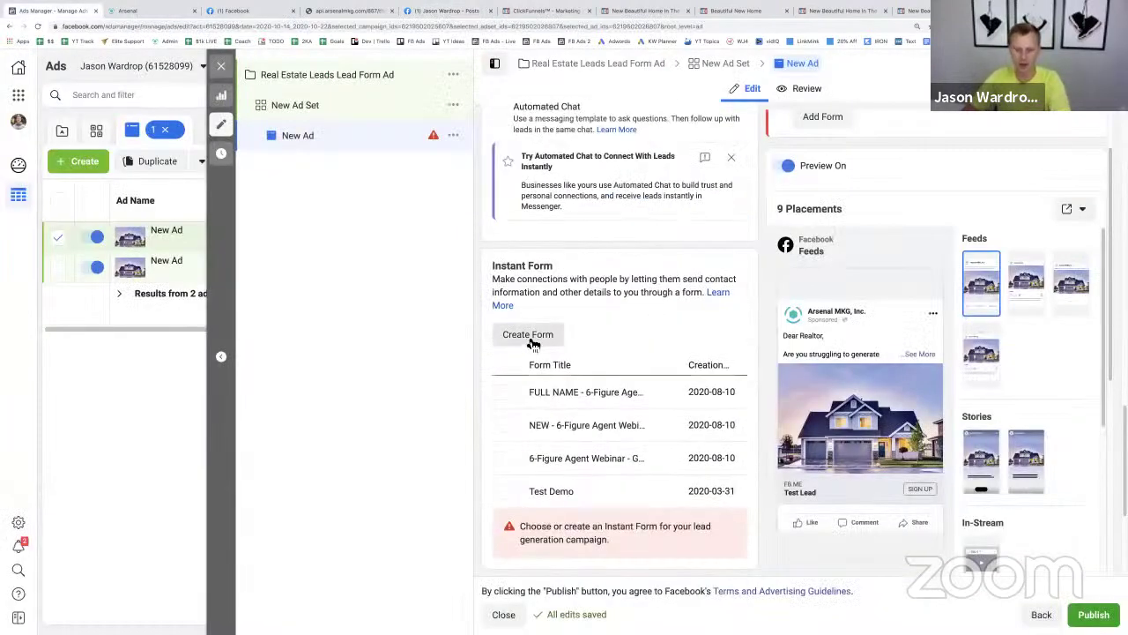
click(531, 340)
click(407, 180)
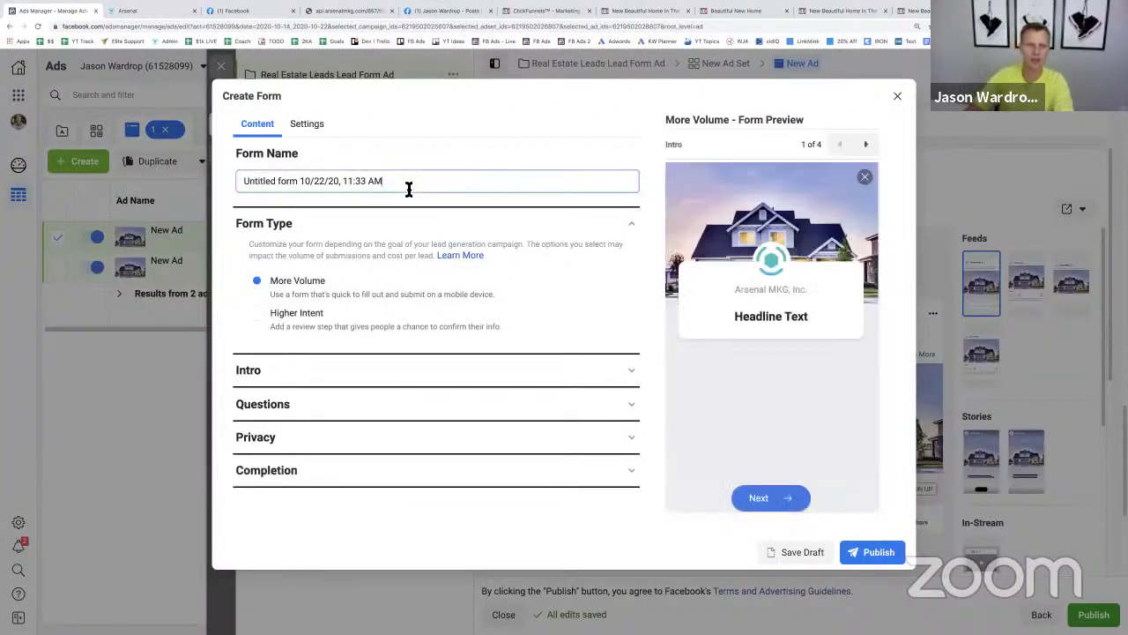
key(ctrl+a)
text(Real Estate Leads)
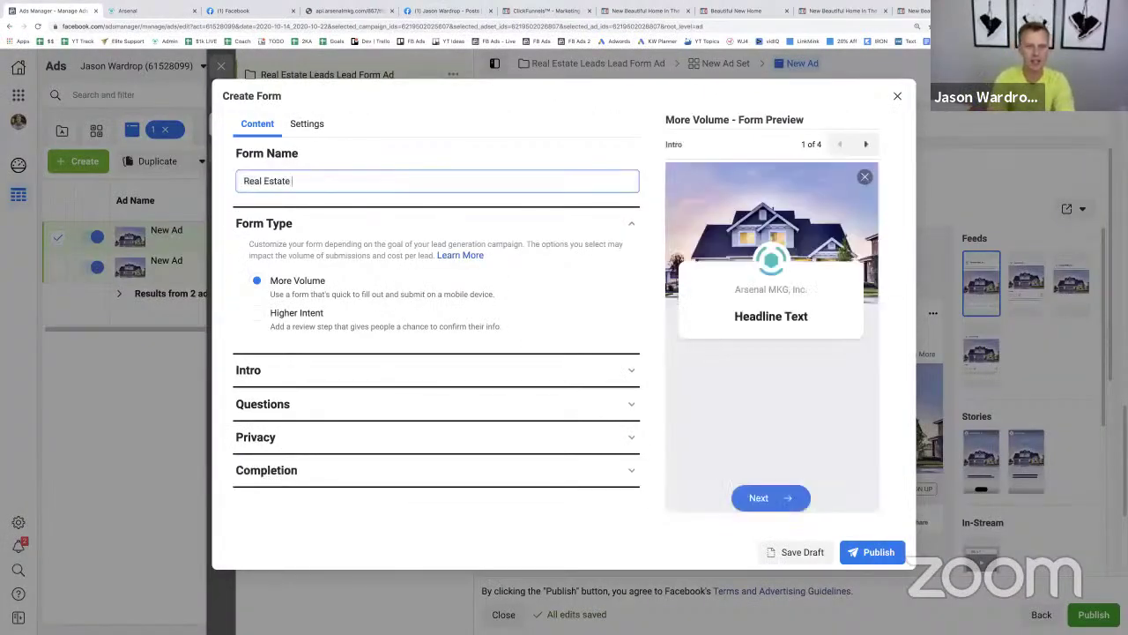
- Give the form's intro the headline 'Get The List Here..' and description 'Test'
click(387, 377)
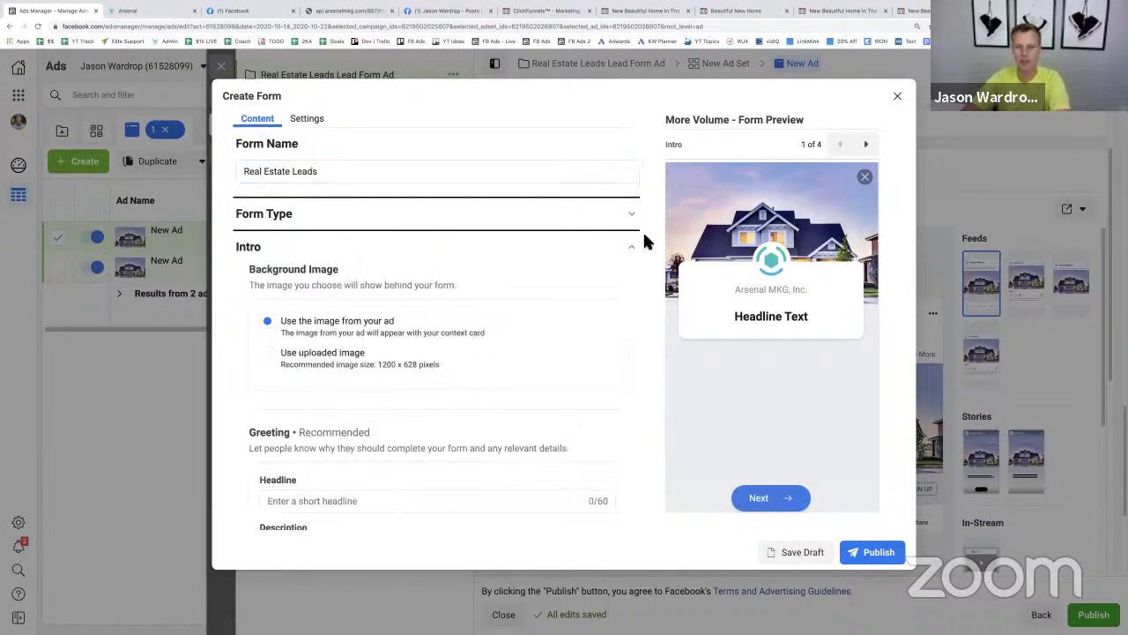
scroll(521, 277, down, 2)
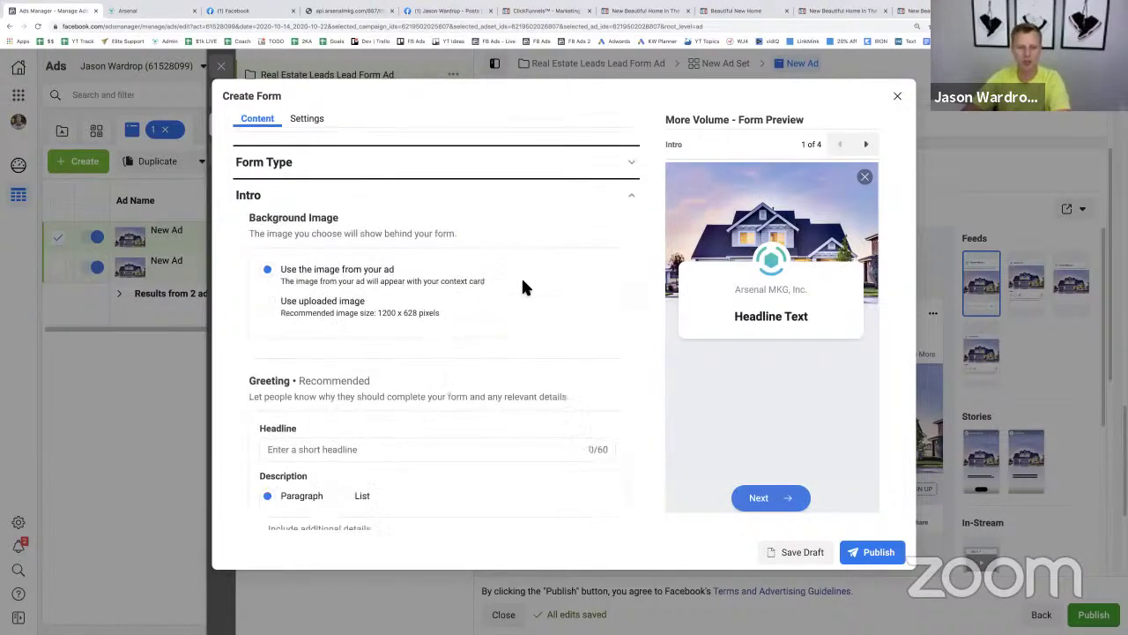
click(402, 399)
text(Get T)
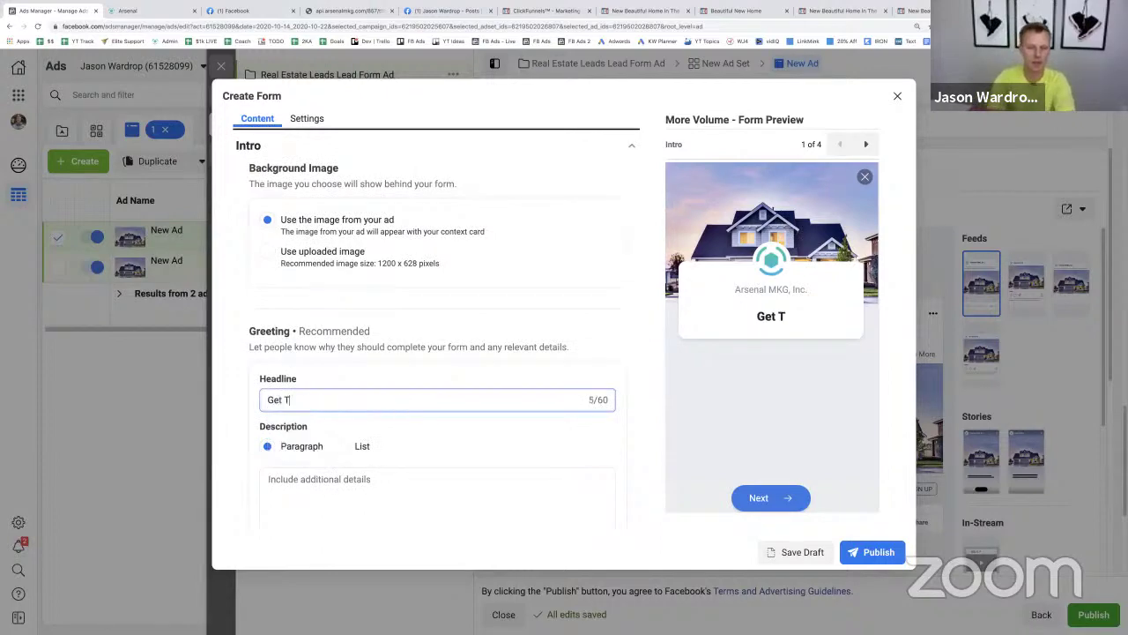
text(he List Here..)
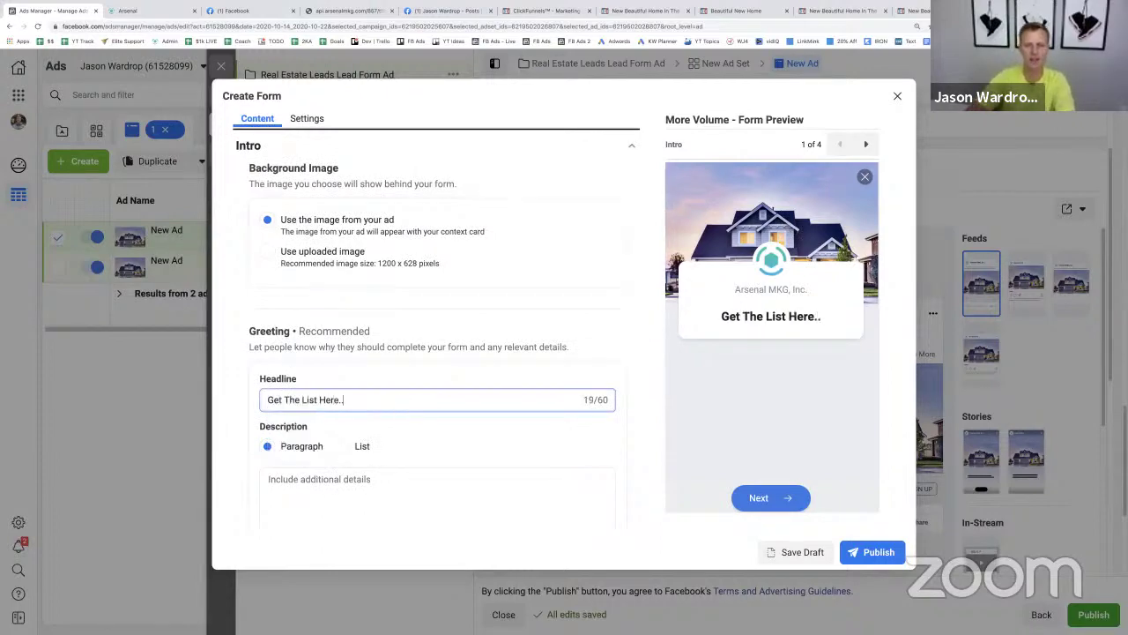
scroll(516, 282, down, 4)
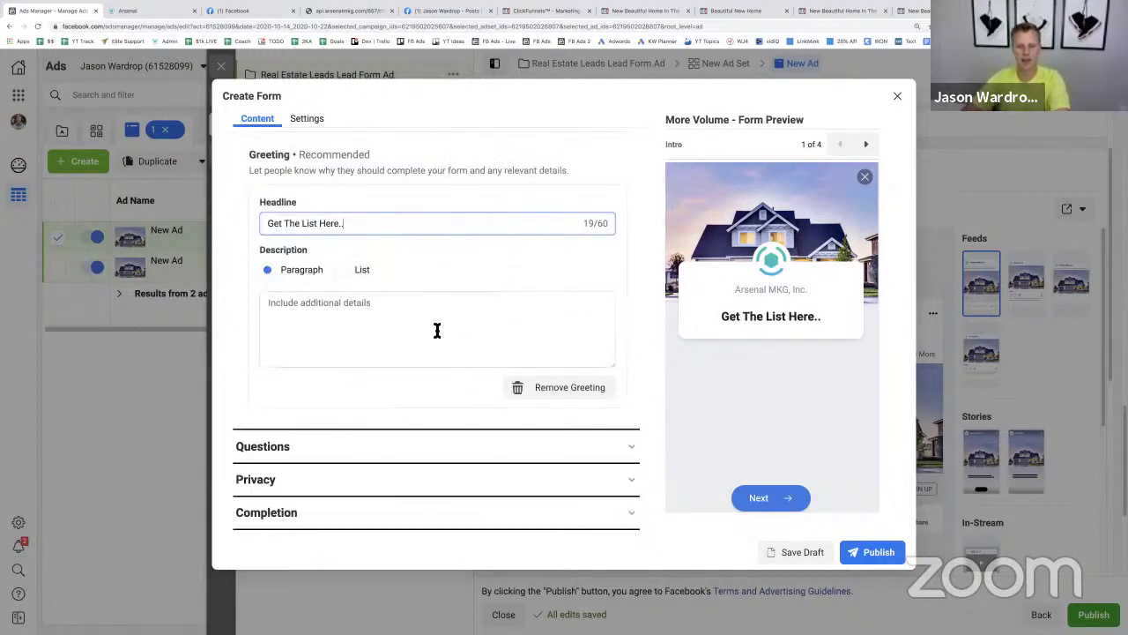
click(437, 331)
text(Test)
- Remove the default Full name and Email prefill questions from the form
click(474, 455)
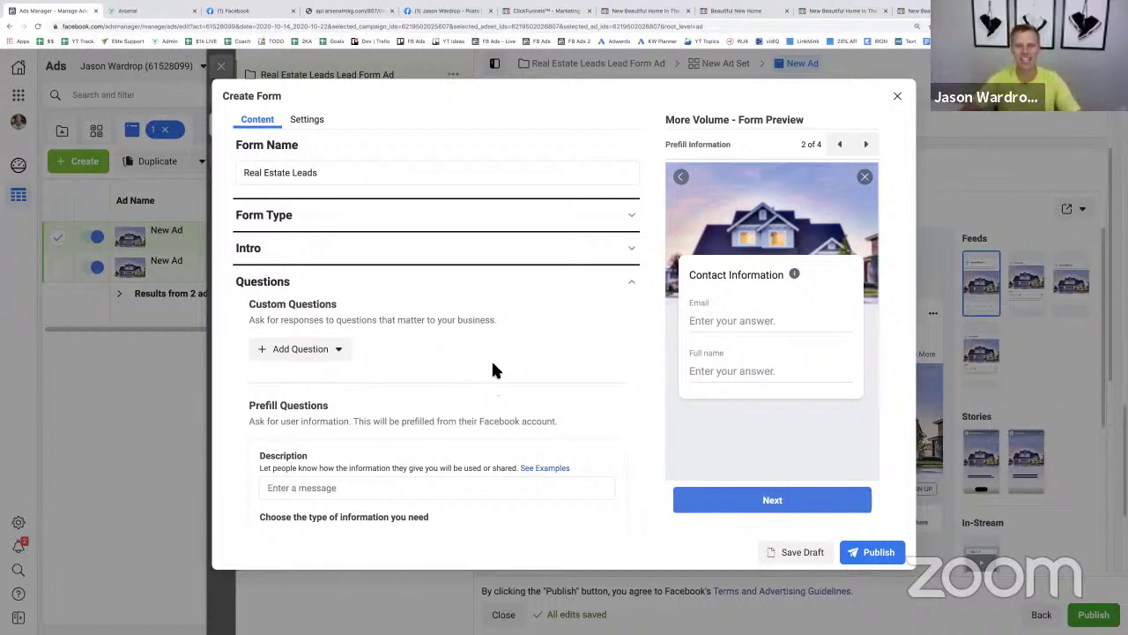
scroll(477, 335, down, 3)
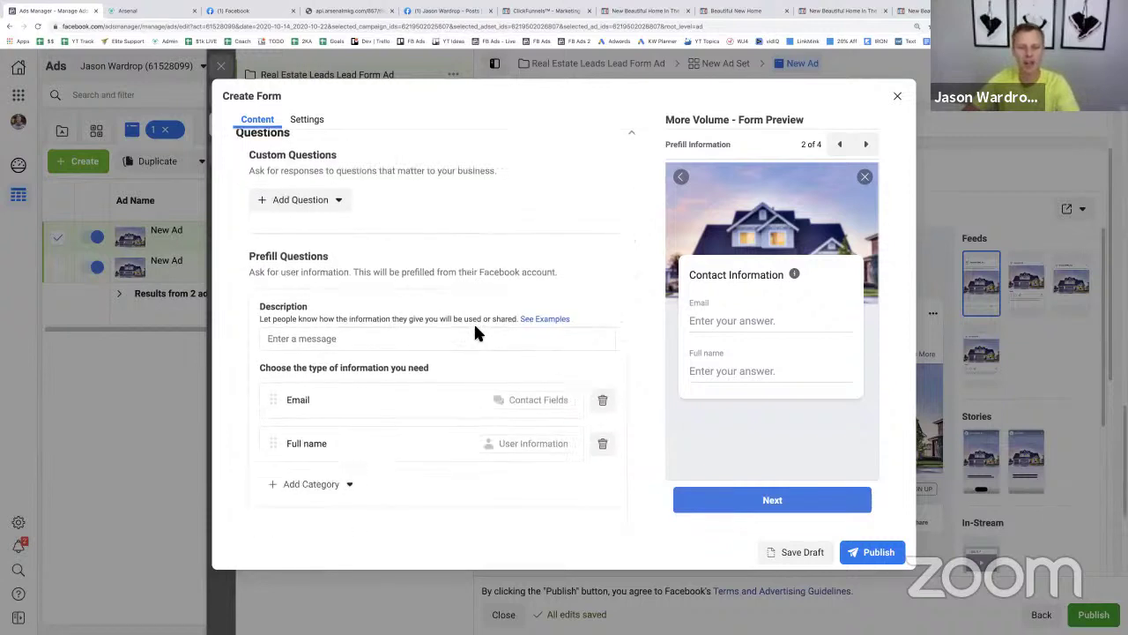
scroll(476, 329, down, 1)
click(603, 418)
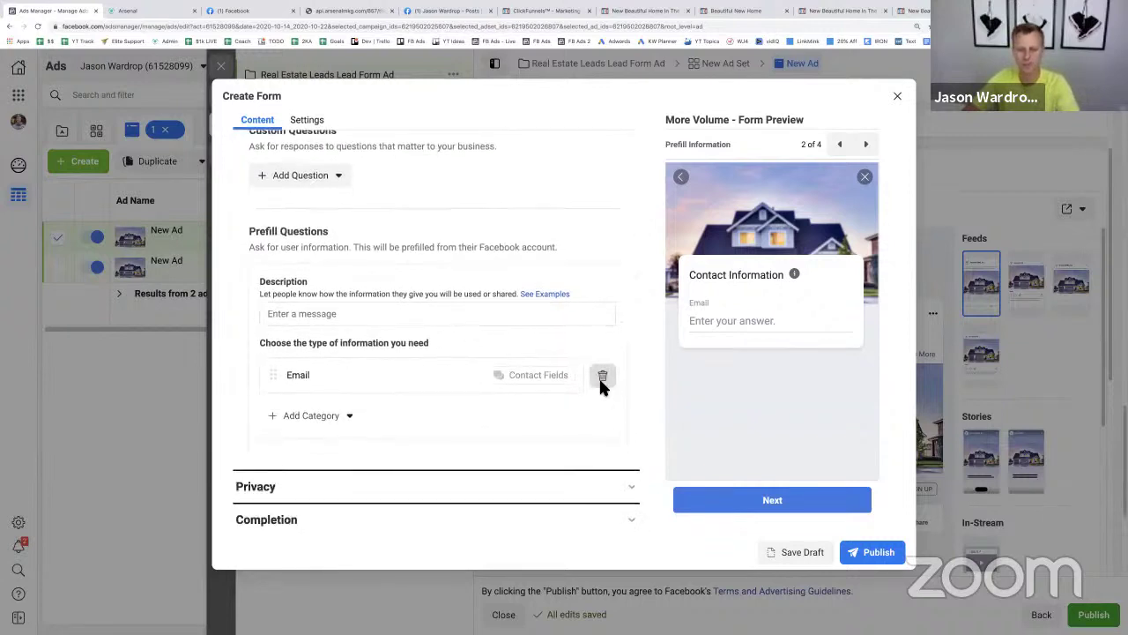
click(601, 376)
click(328, 410)
mouse_move(340, 448)
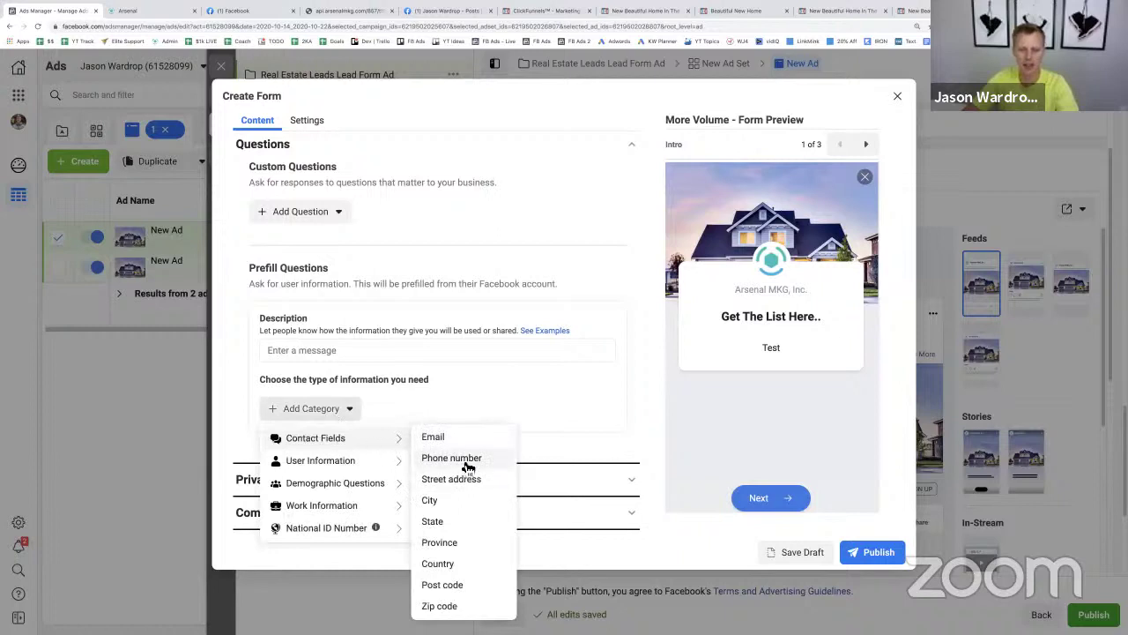
- Add Email, Phone number and First name prefill questions, then move First name to the top
click(455, 439)
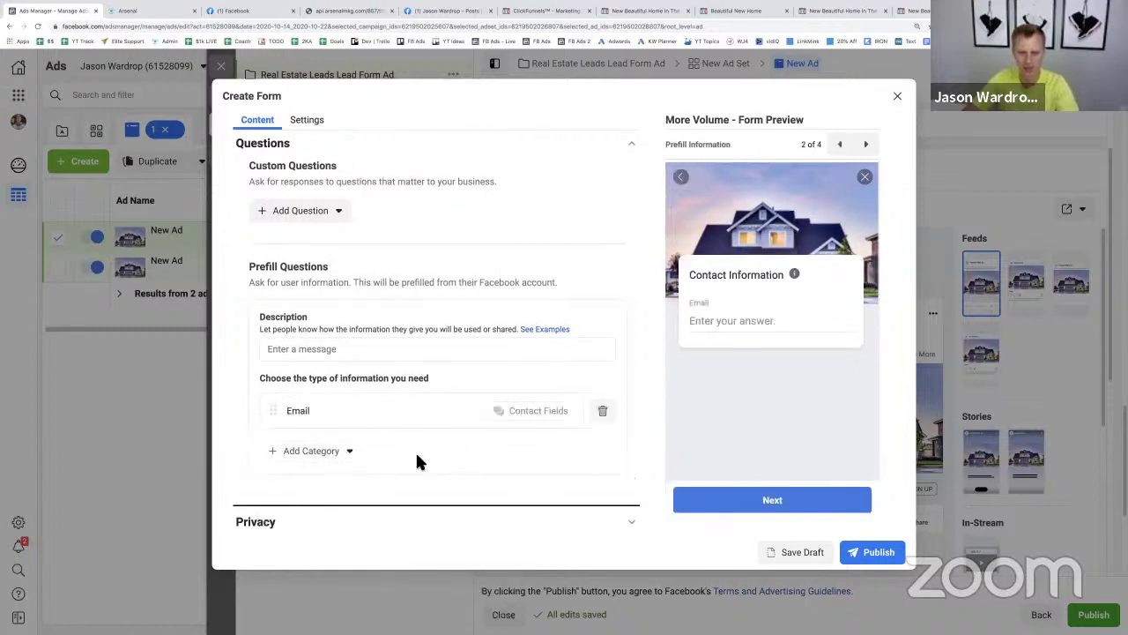
click(350, 460)
mouse_move(353, 485)
click(435, 500)
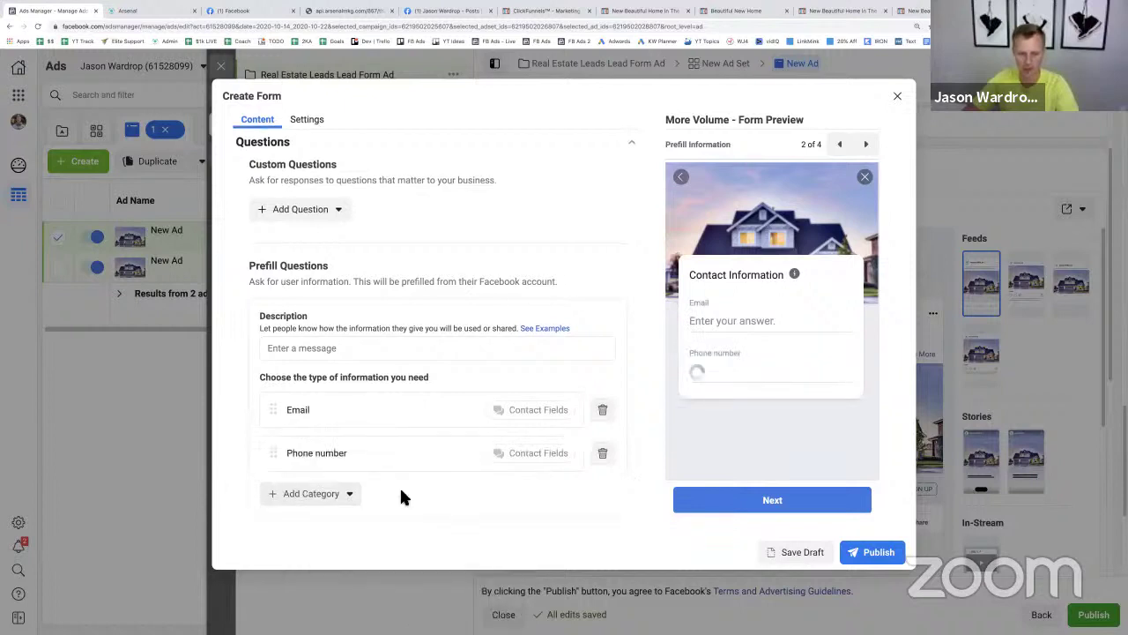
click(340, 500)
mouse_move(396, 548)
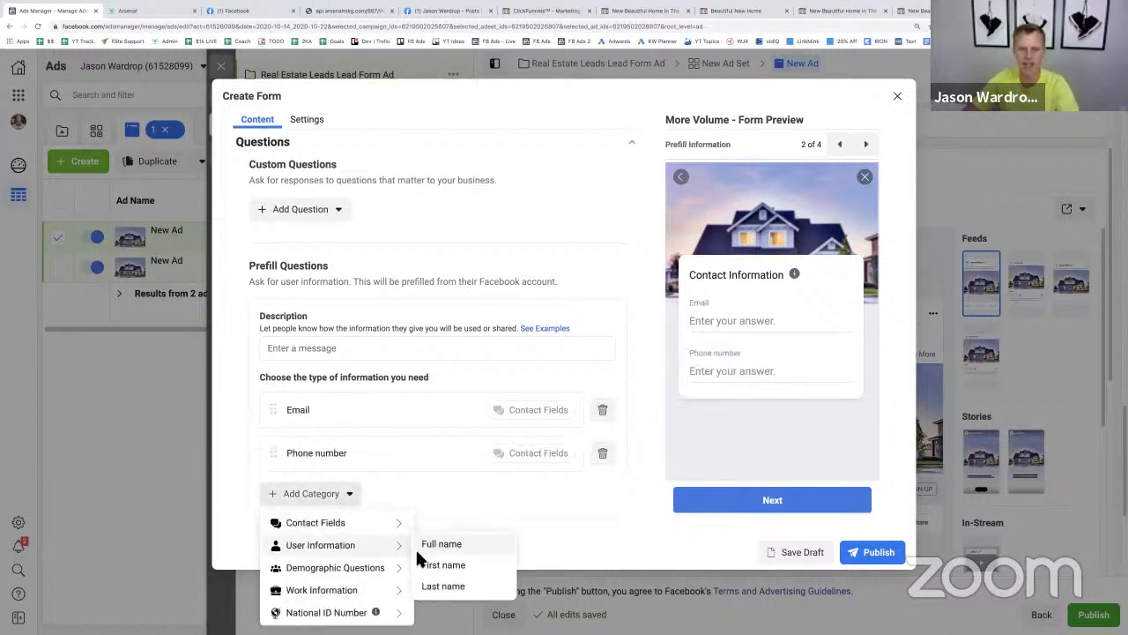
click(445, 564)
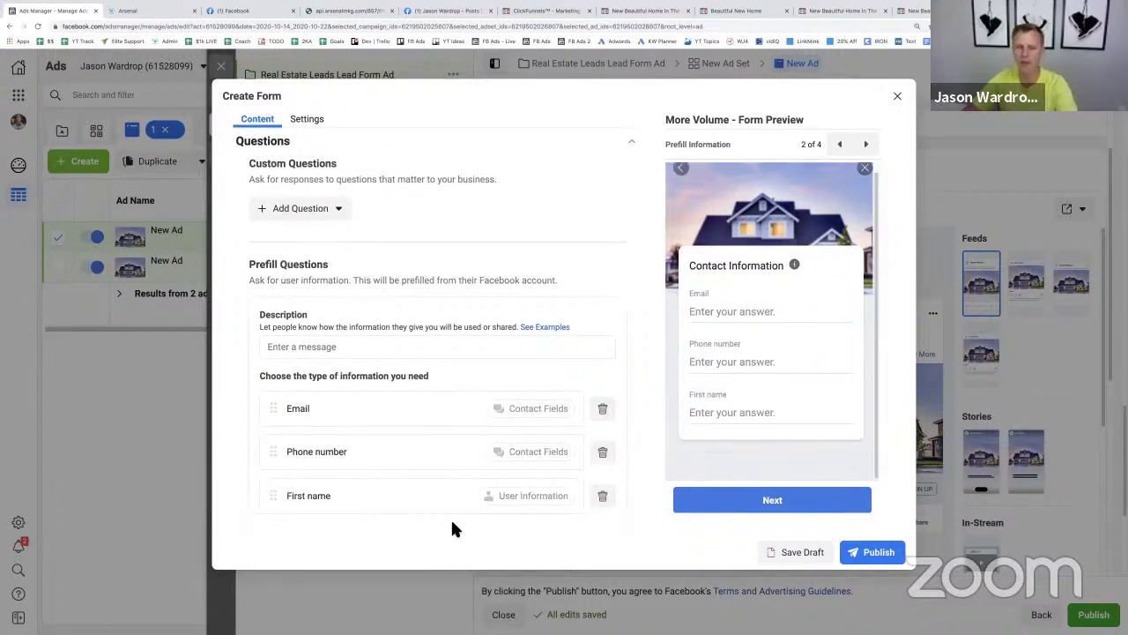
drag(276, 503, 265, 397)
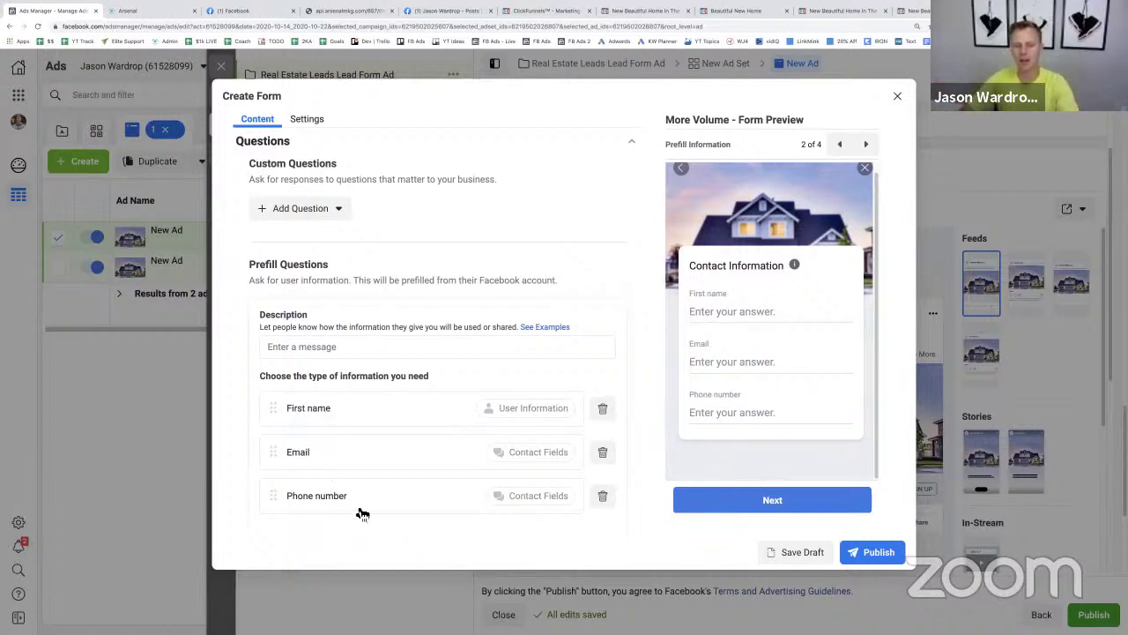
- Expand the form's Privacy policy and Completion screen settings
scroll(361, 516, down, 2)
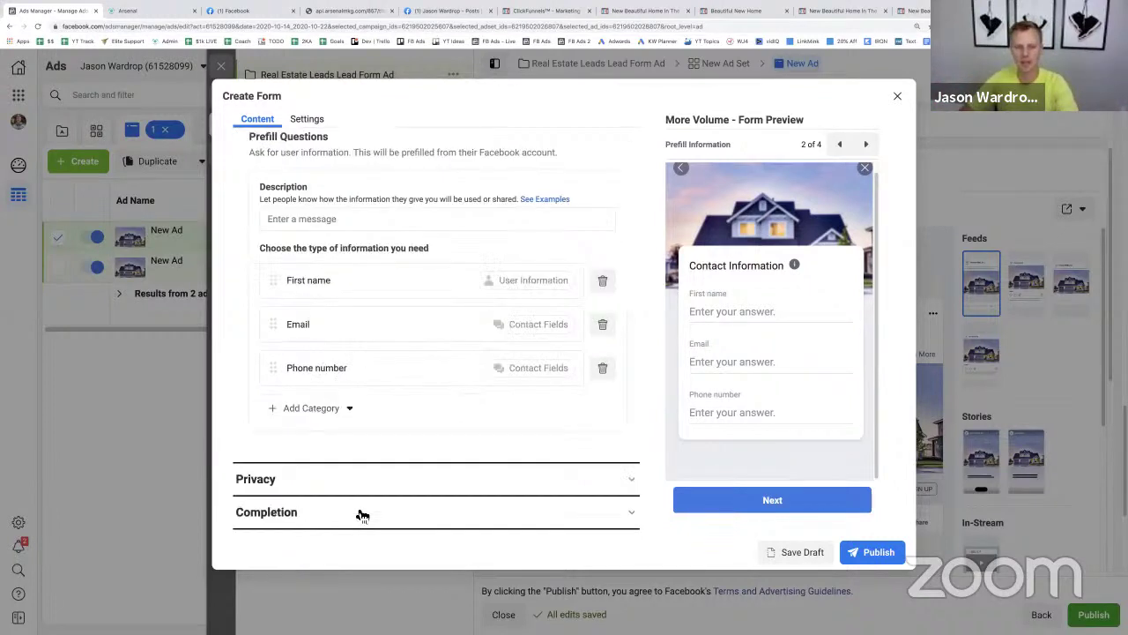
click(620, 481)
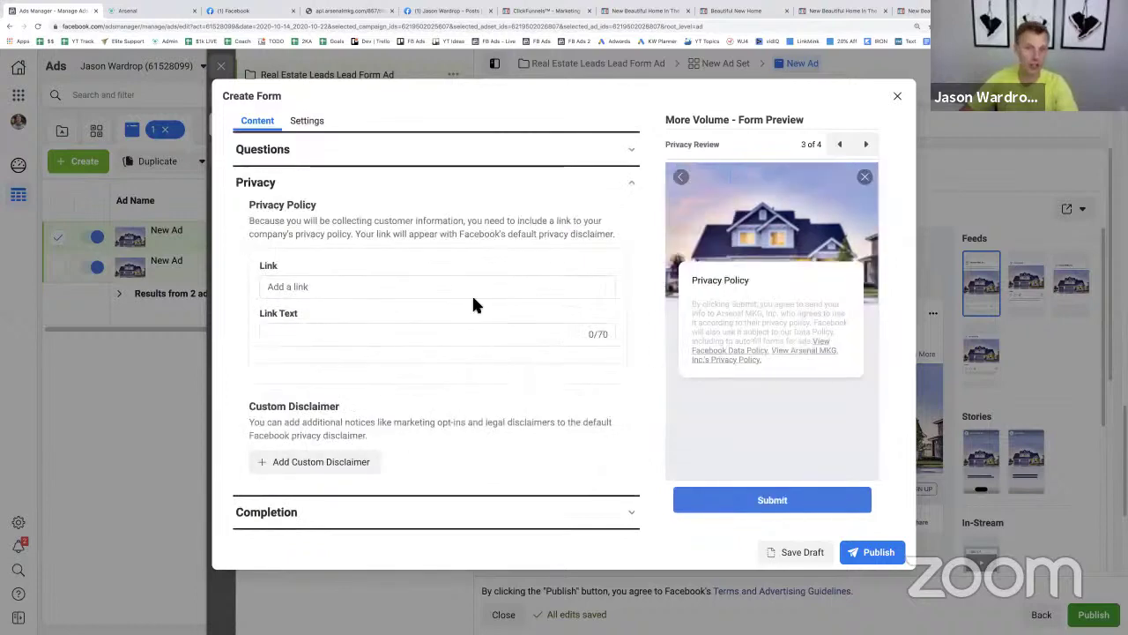
click(323, 524)
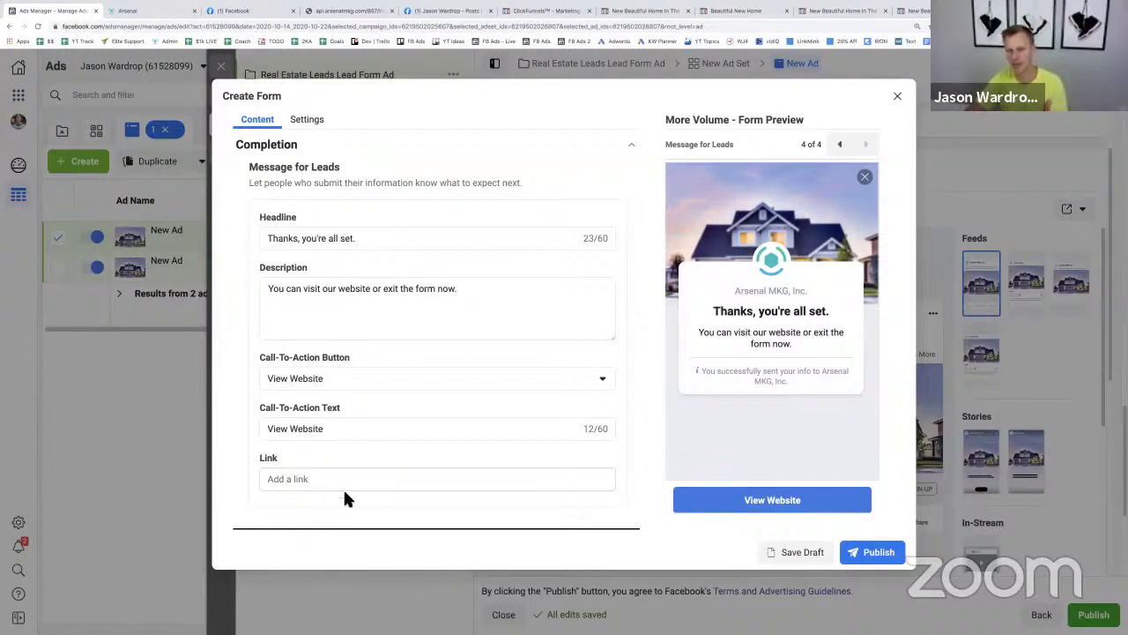
- Discard the unfinished Create Form draft and select the '6-Figure Agent Webinar' instant form
click(897, 99)
click(710, 286)
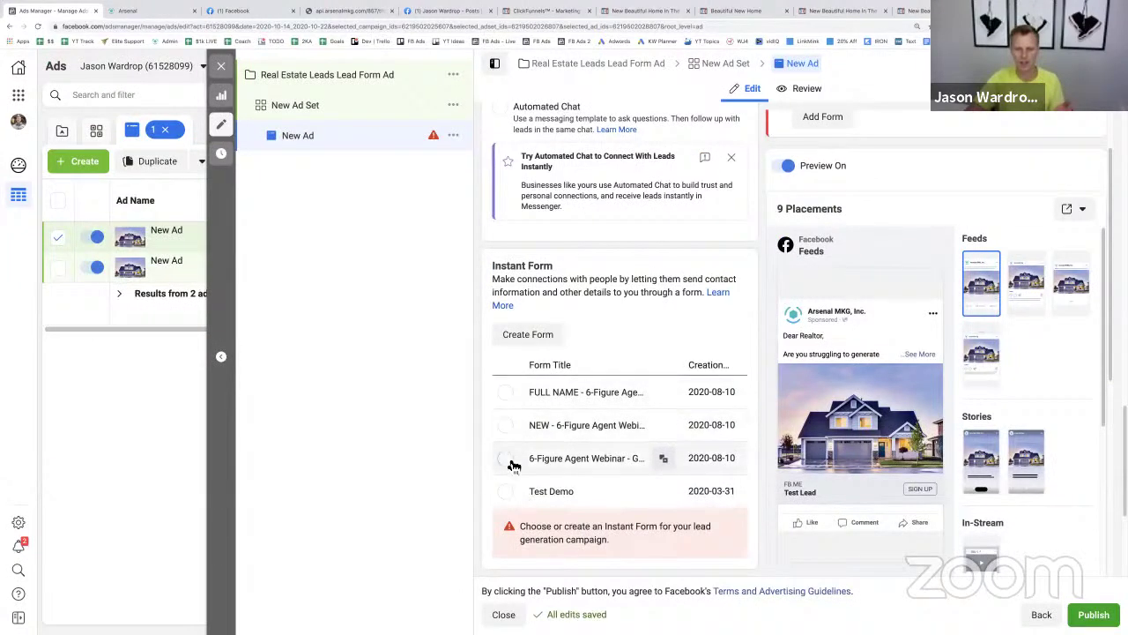
click(508, 462)
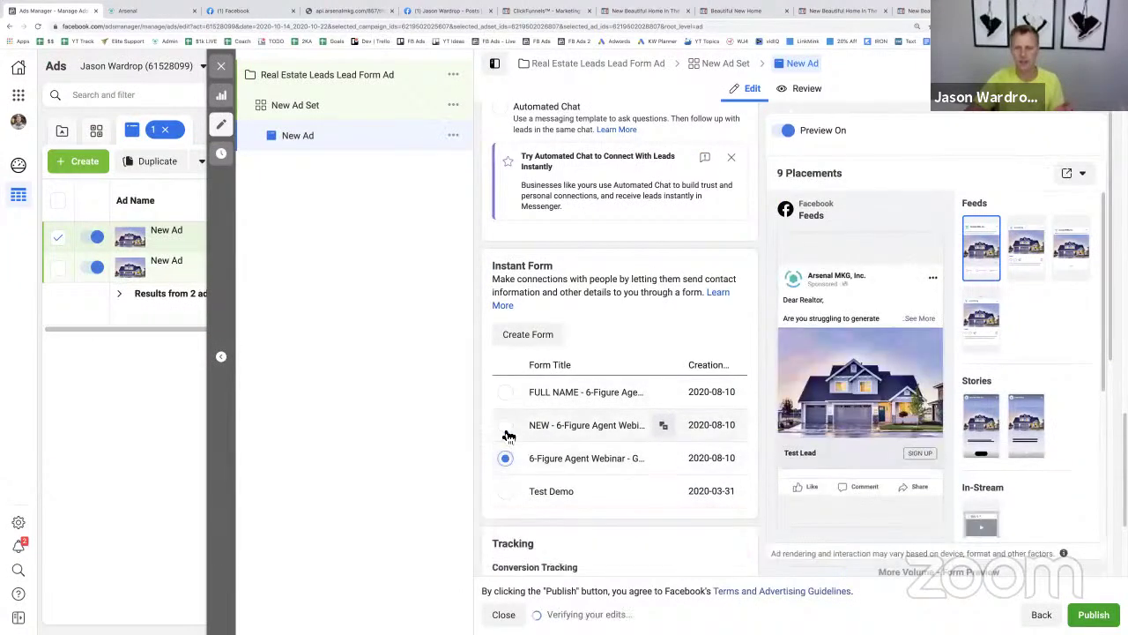
scroll(688, 421, down, 3)
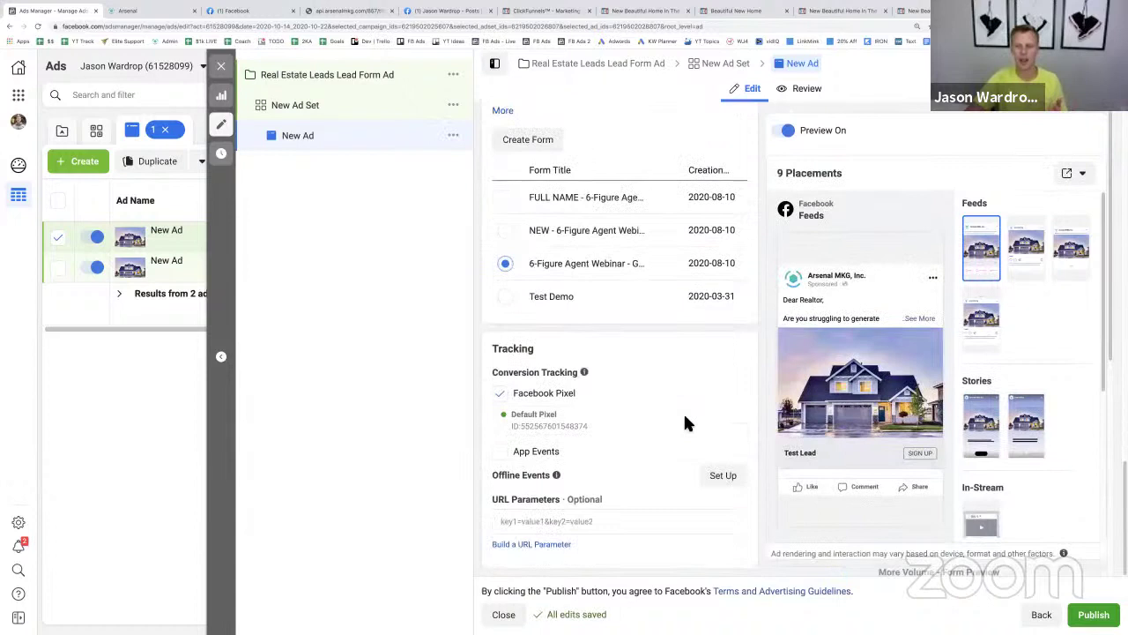
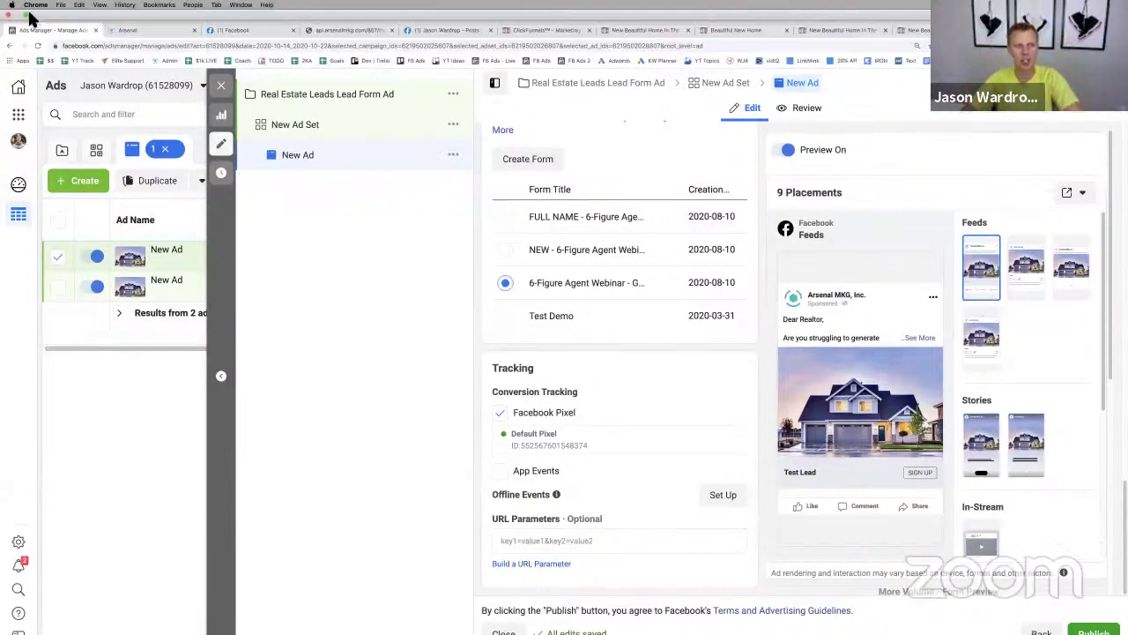
- Take Chrome out of full screen and bring the Real Estate Facebook Ad Templates PDF forward
click(25, 16)
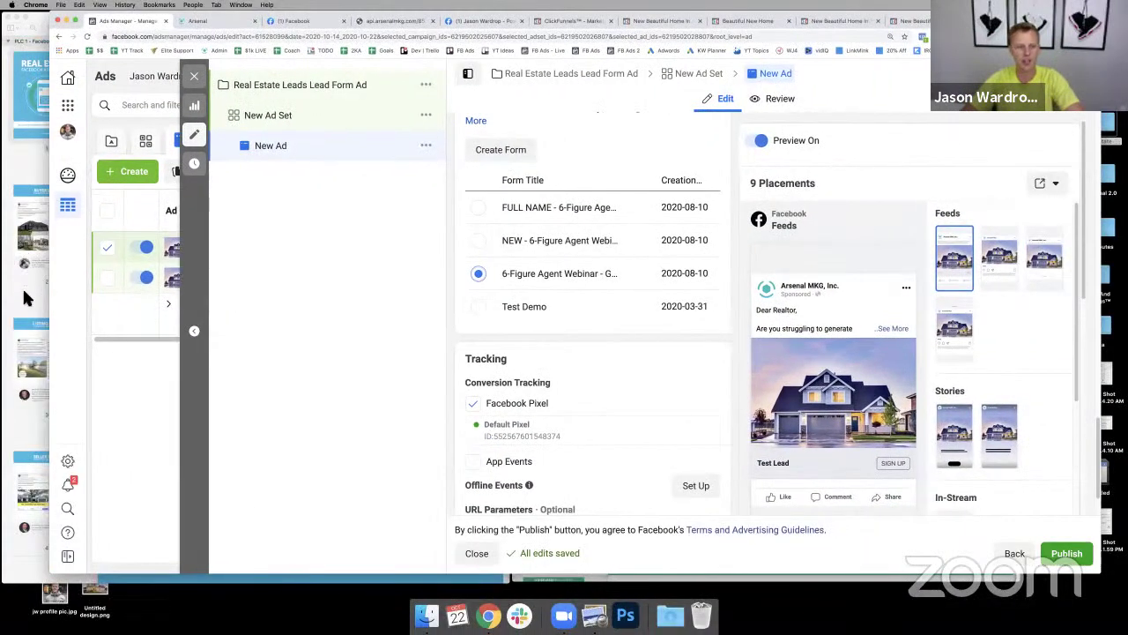
click(24, 297)
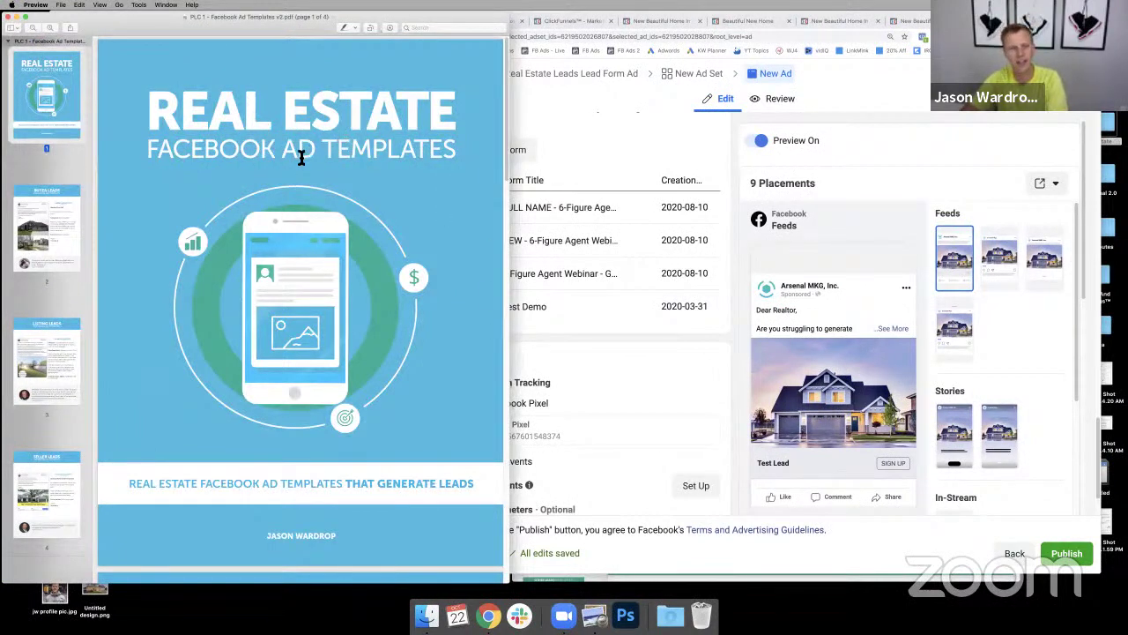
- Look through the Buyer, Listing and Seller Leads ad templates, highlighting the FREE report copy
click(38, 232)
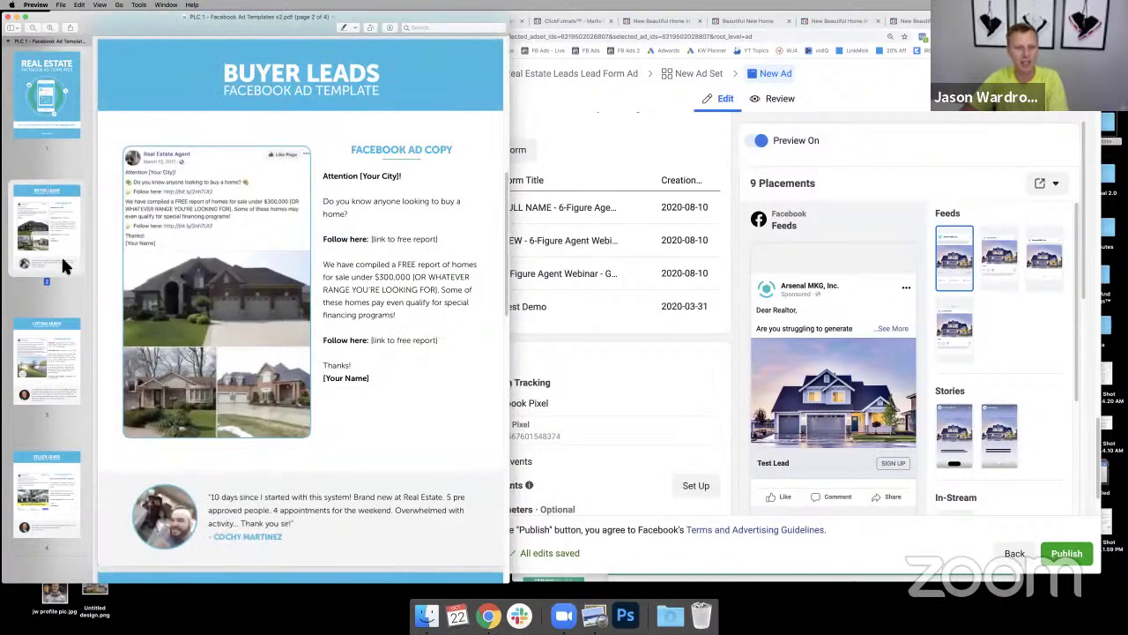
drag(419, 320, 321, 265)
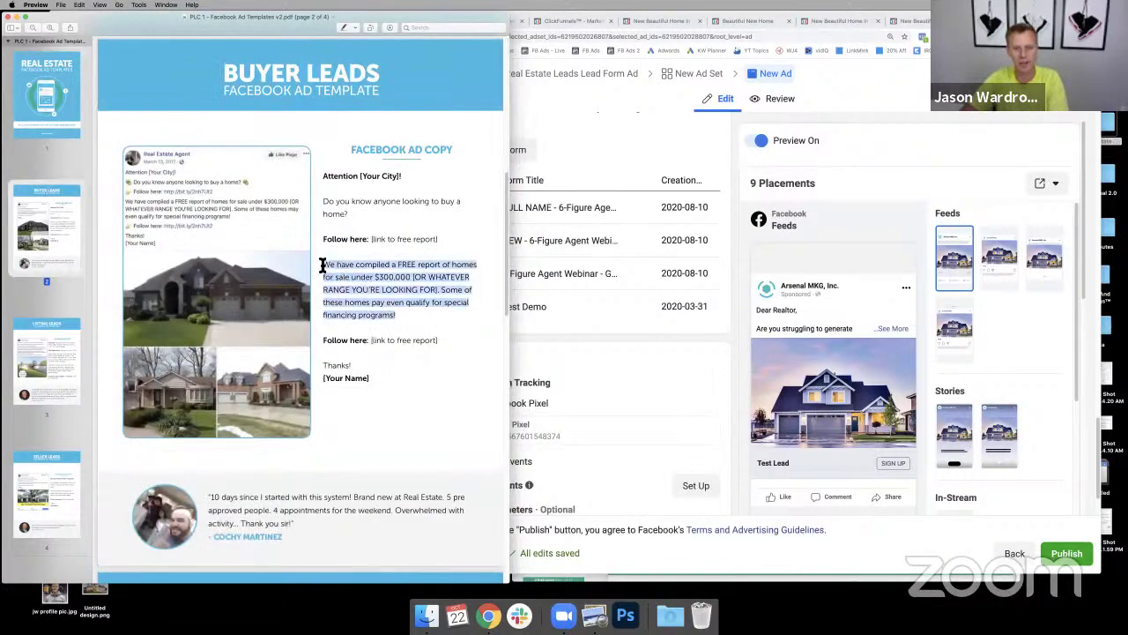
click(48, 363)
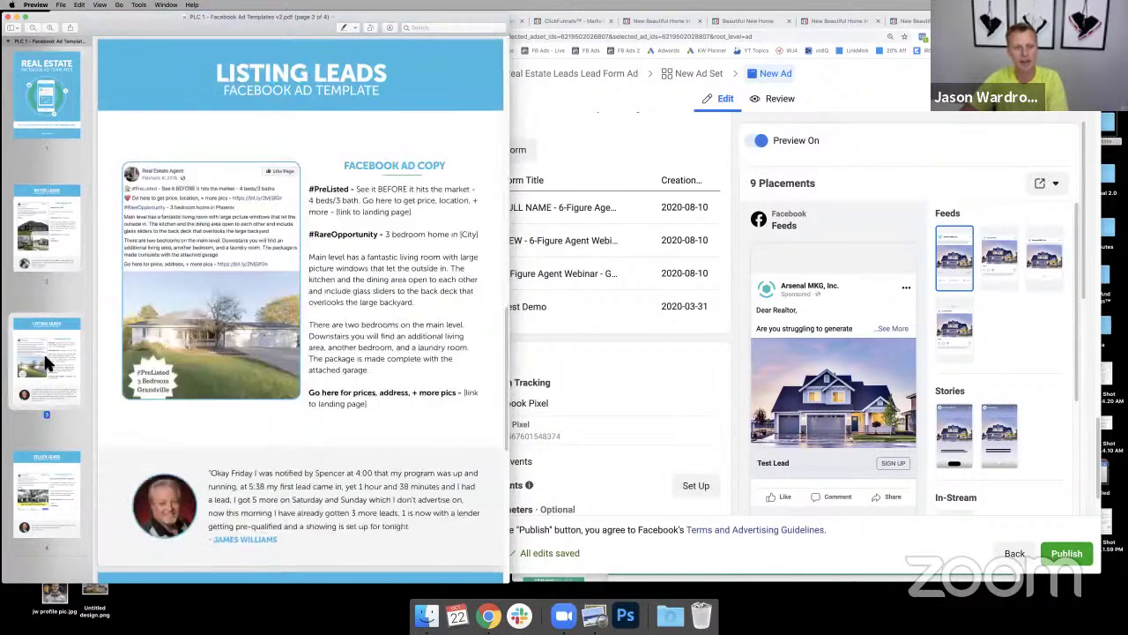
click(52, 480)
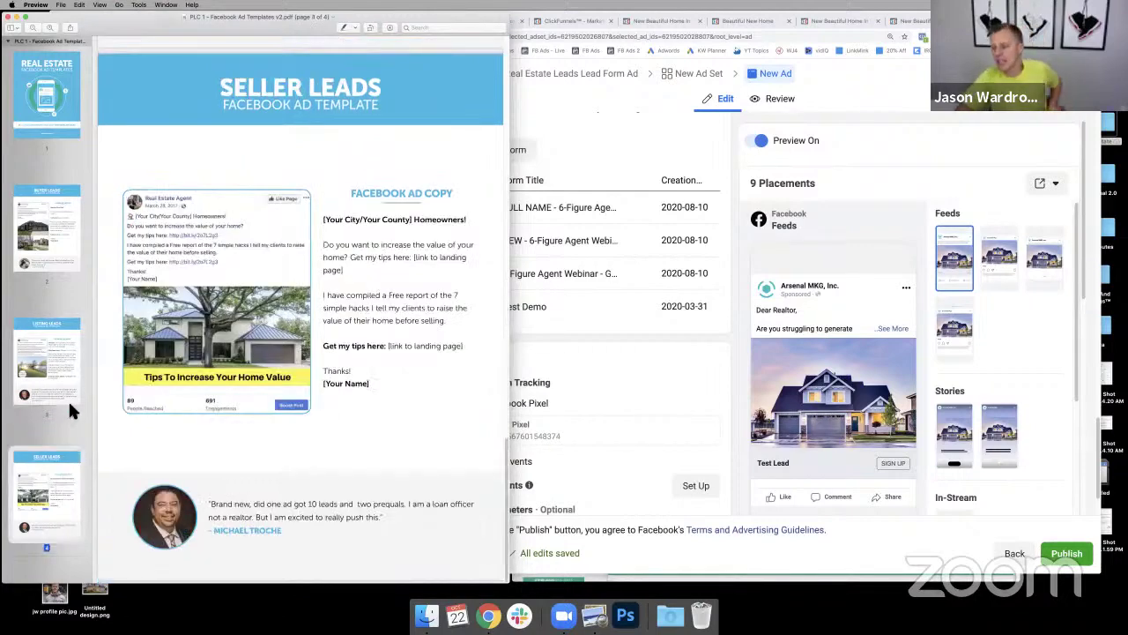
- In the Email Followup Template PDF, highlight the first Buyer Leads email, then return to Chrome
click(733, 577)
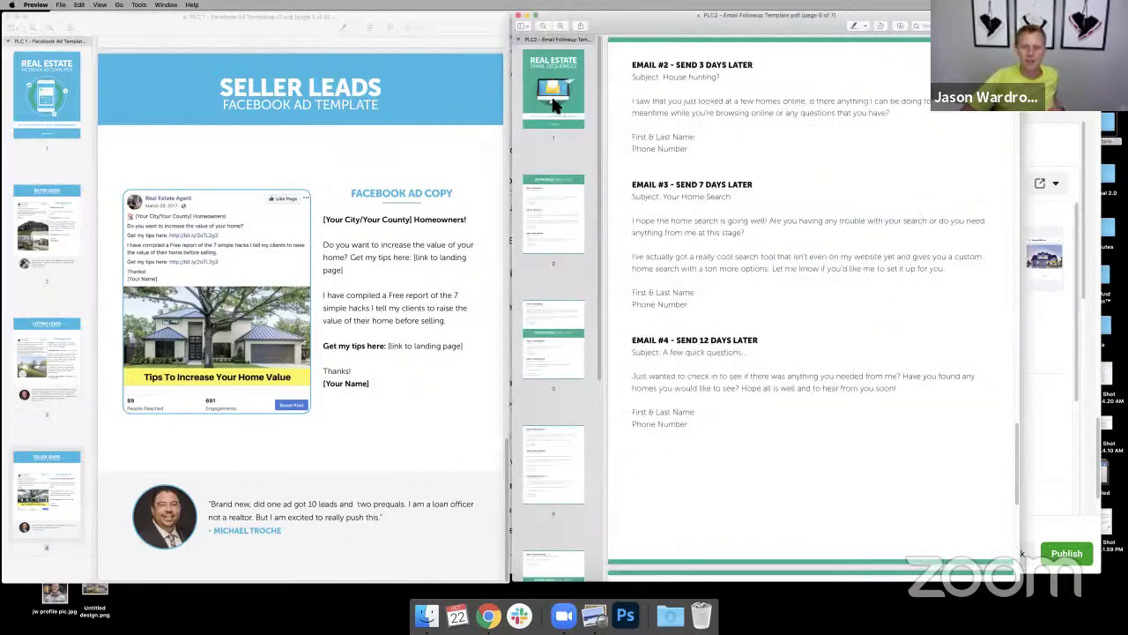
click(555, 105)
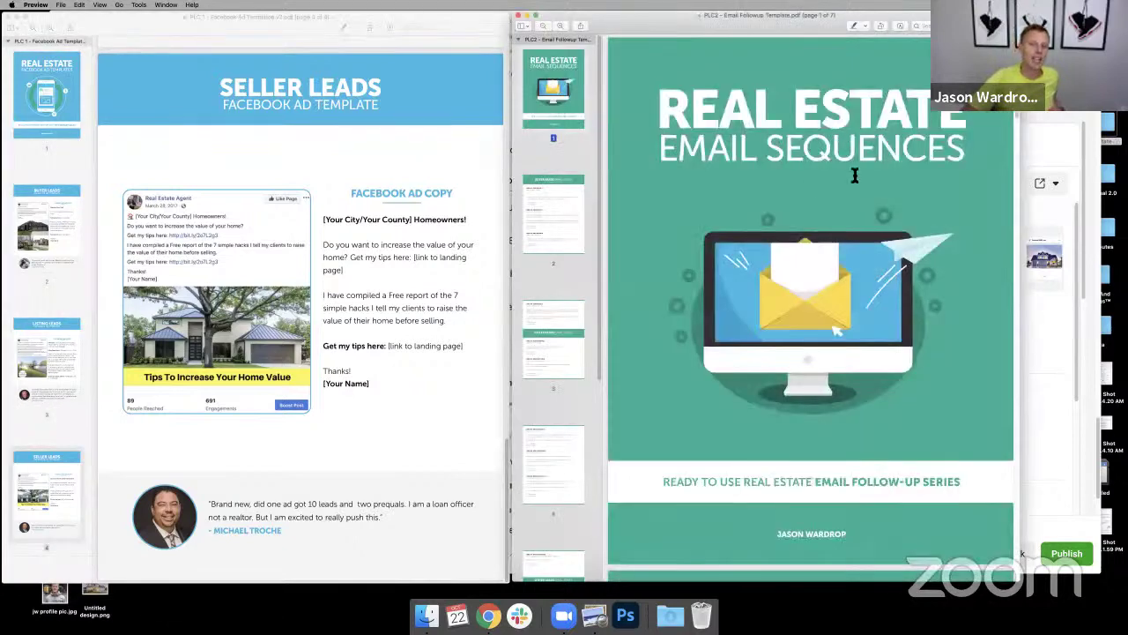
click(557, 199)
triple_click(638, 185)
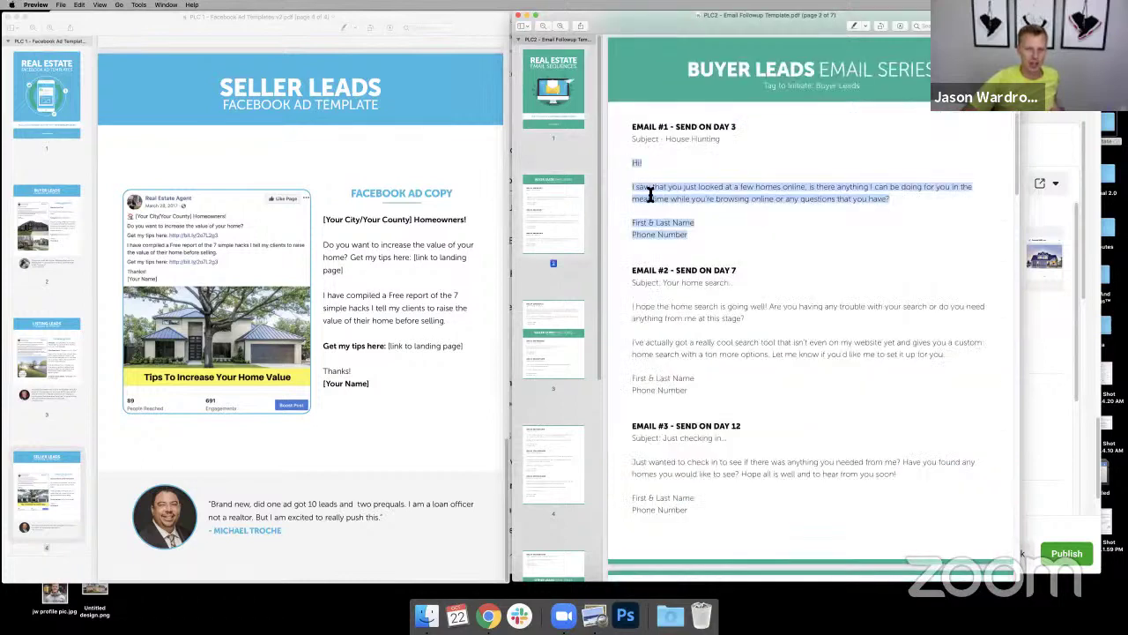
shift+click(633, 162)
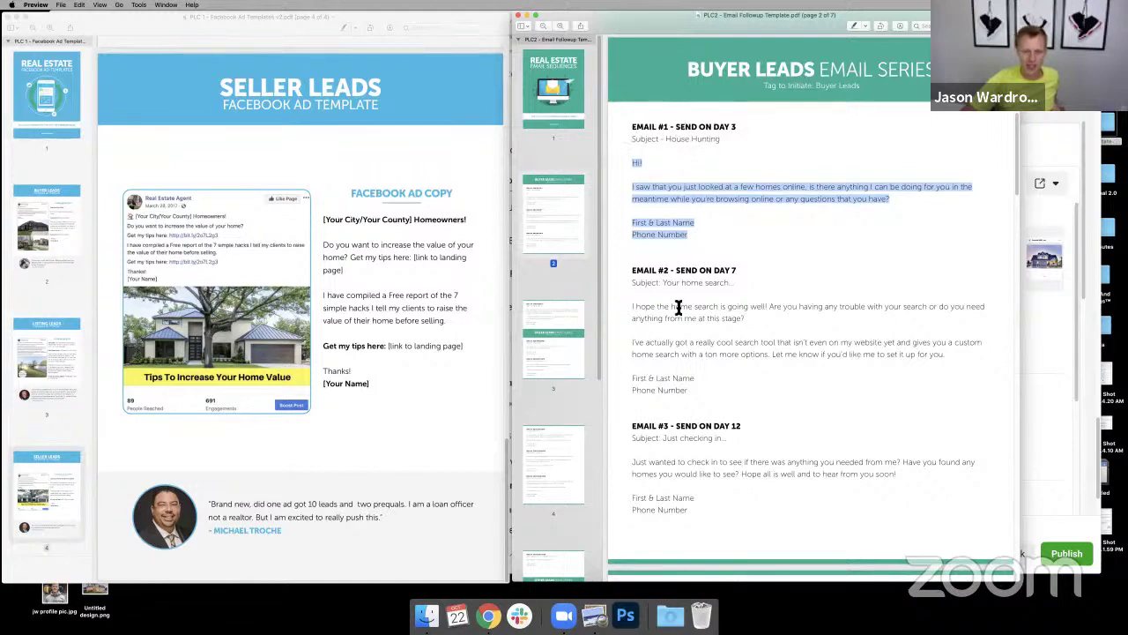
scroll(678, 308, down, 7)
scroll(678, 309, down, 2)
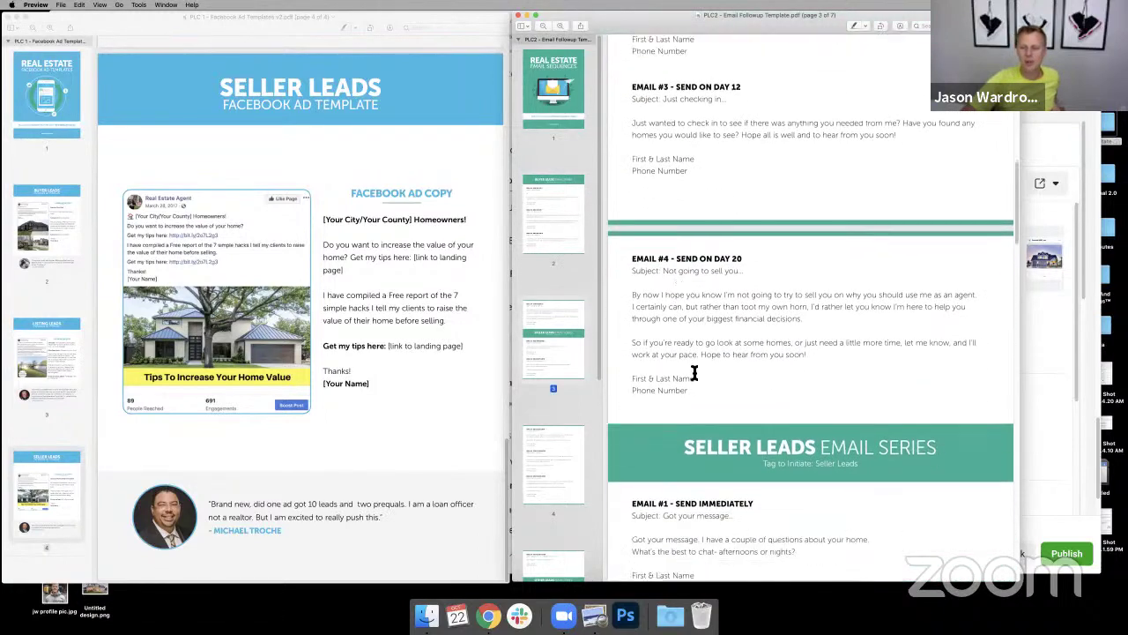
scroll(677, 421, down, 5)
scroll(677, 420, down, 10)
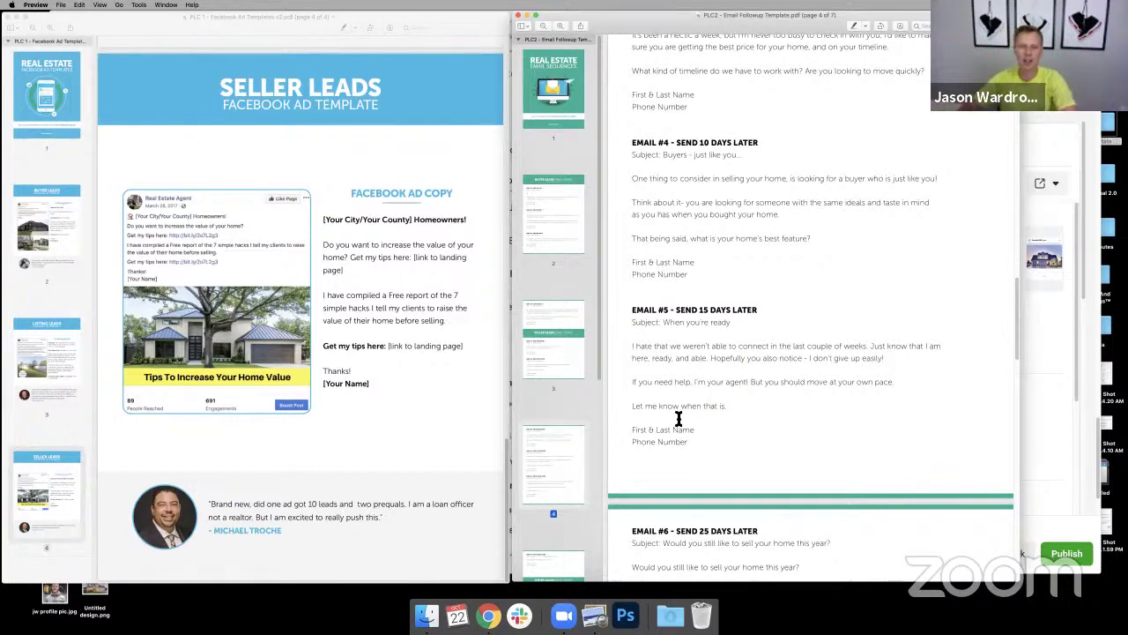
click(489, 616)
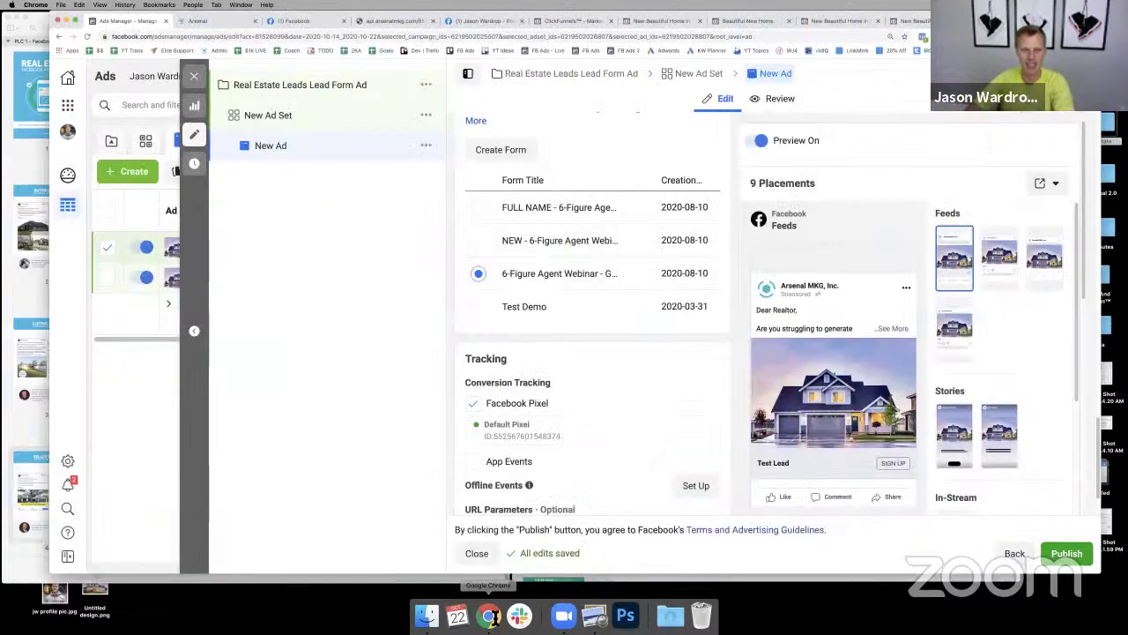
- Put Chrome back in full screen and open the Buyer Leads - Demo lead page in a new tab
click(77, 21)
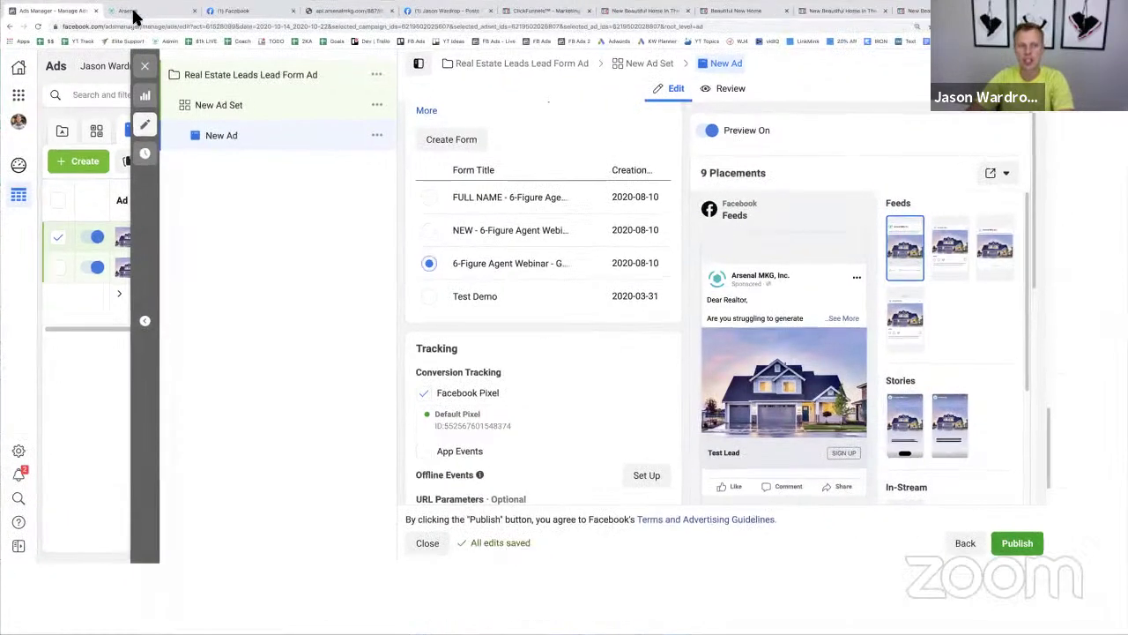
click(136, 13)
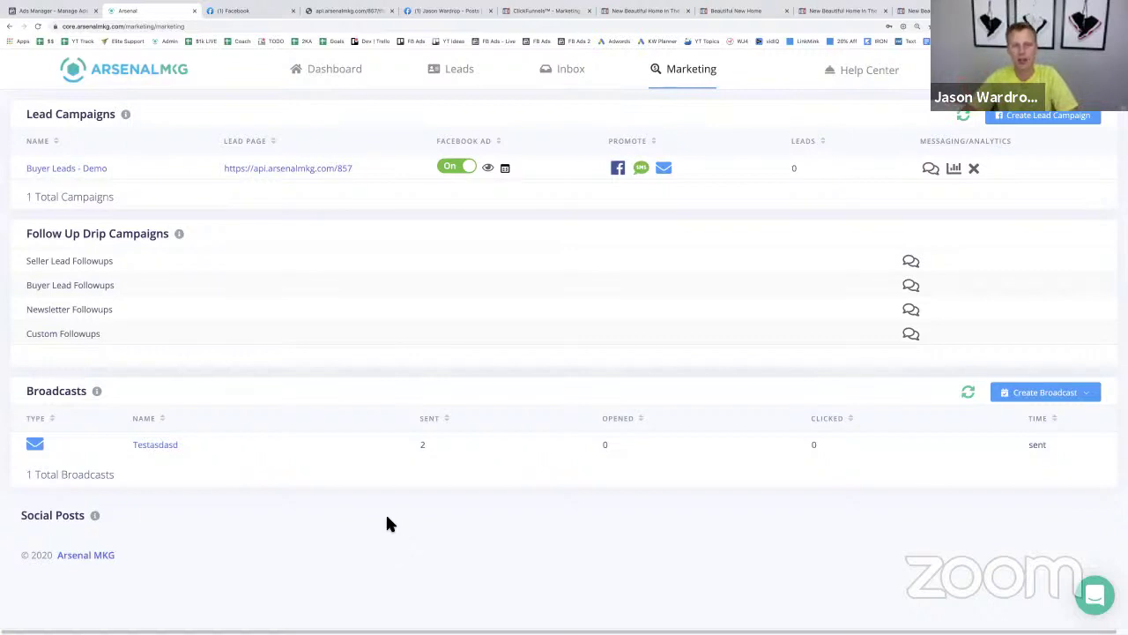
click(323, 168)
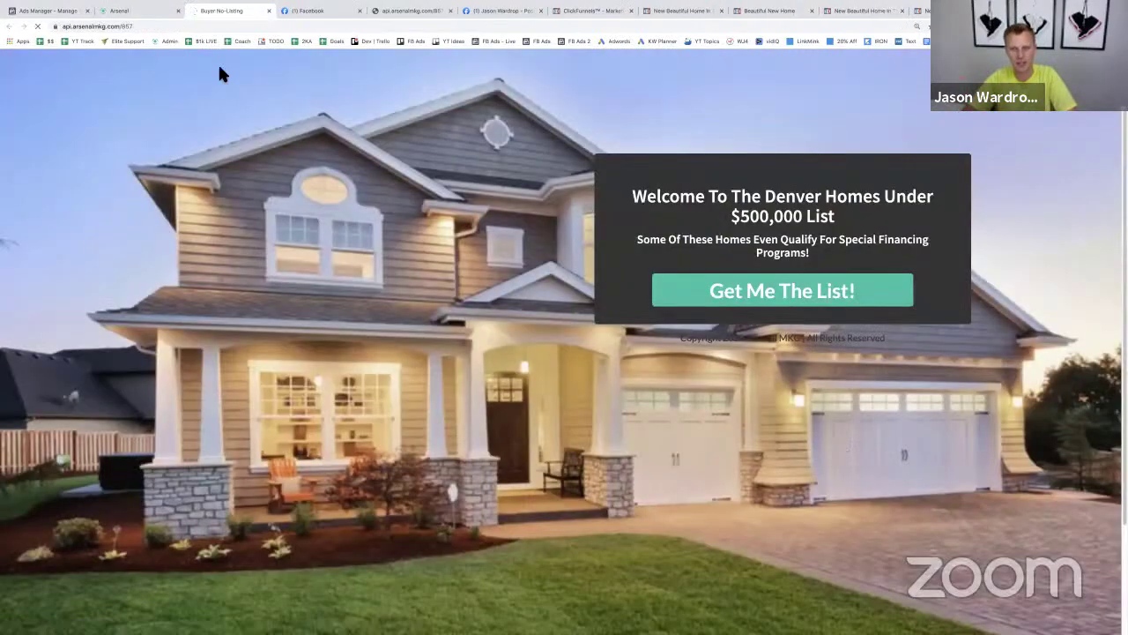
- On the Marketing page, preview and close the campaign's Facebook ad, then open its follow-up messages
click(136, 12)
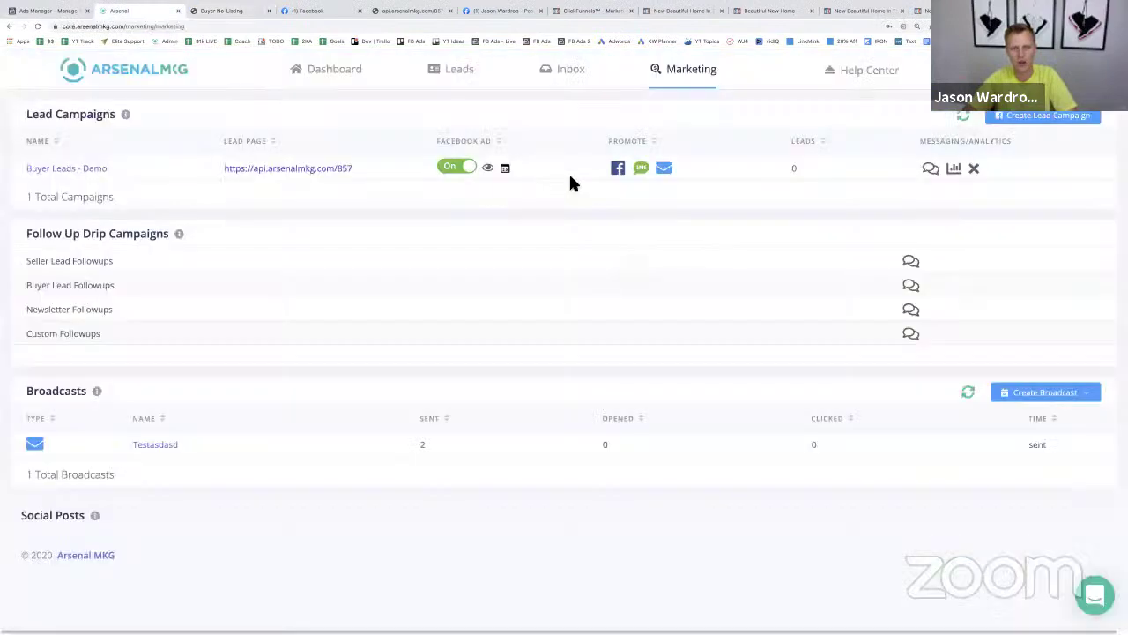
click(487, 169)
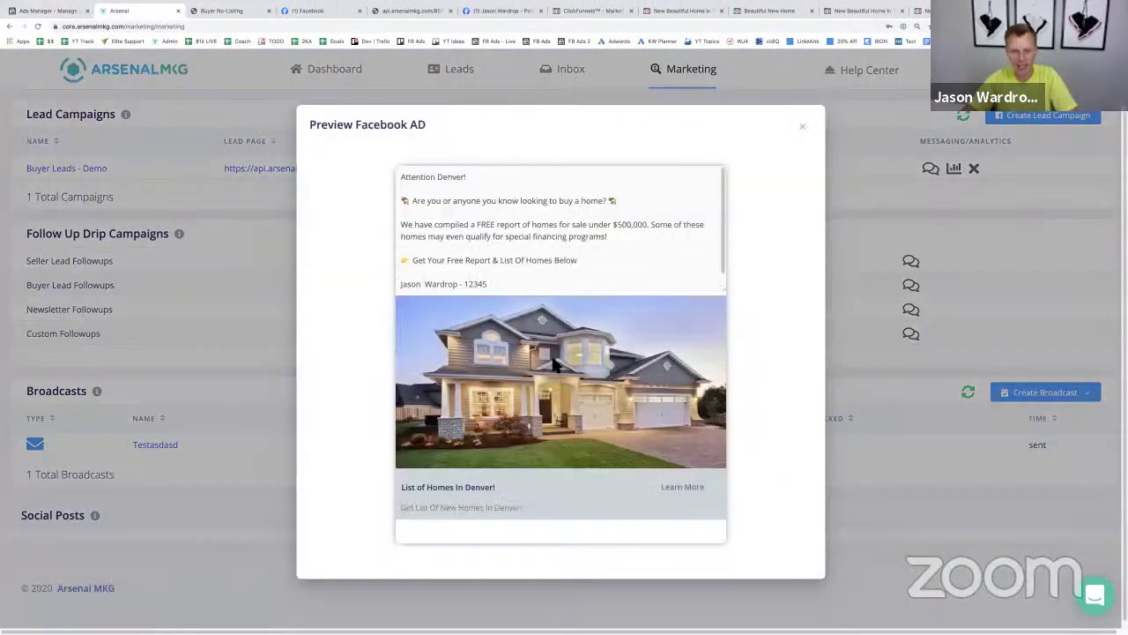
click(803, 127)
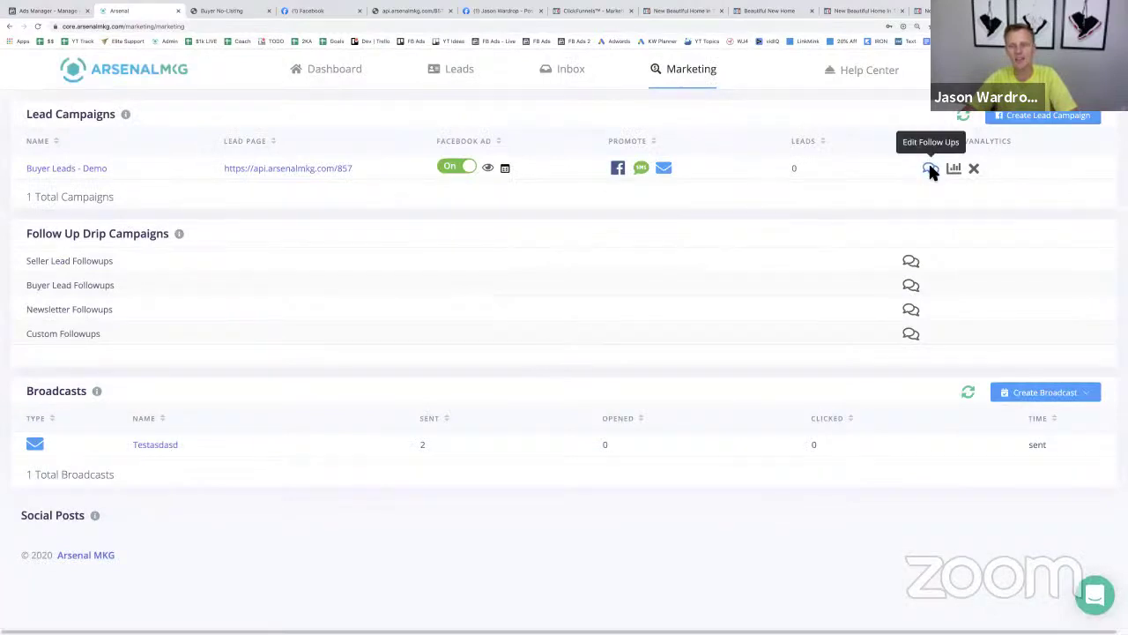
click(929, 166)
click(251, 301)
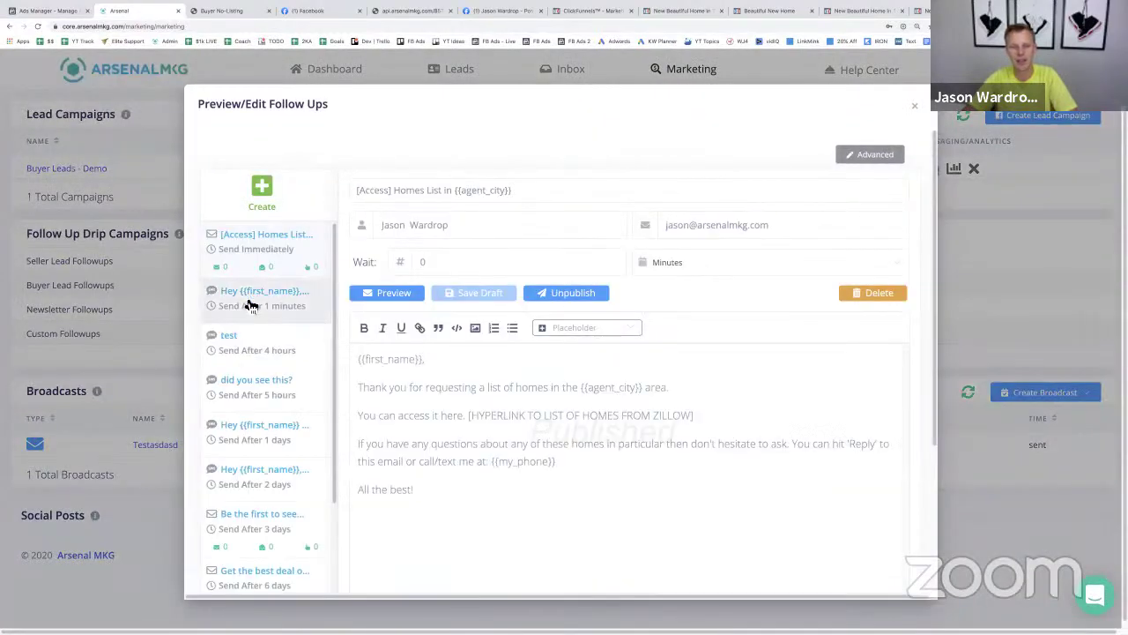
click(262, 362)
click(272, 395)
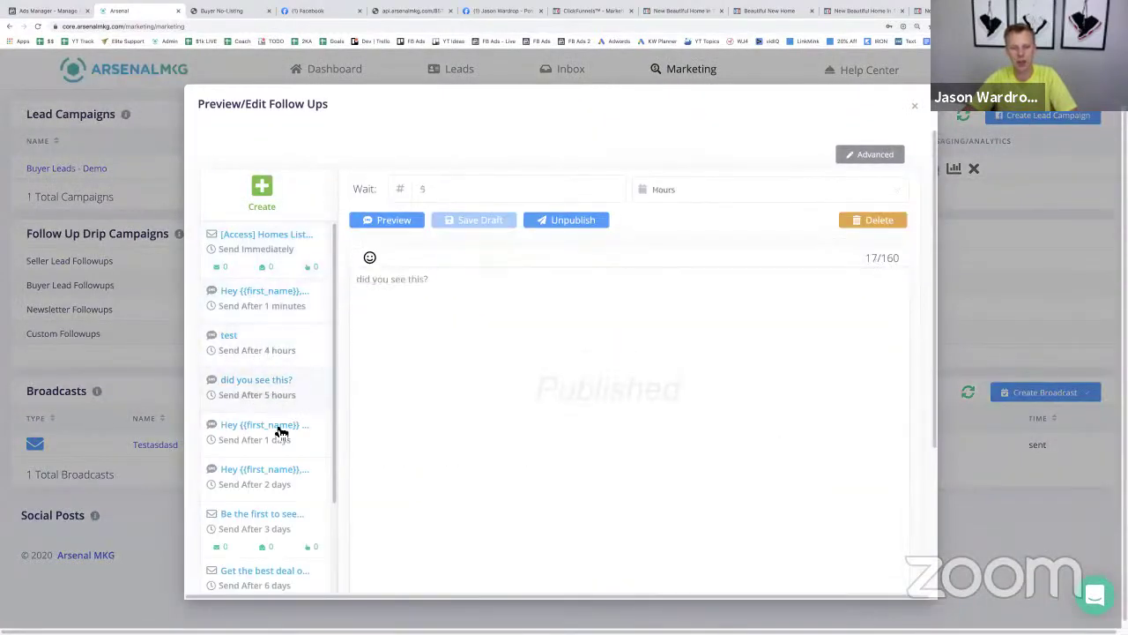
click(281, 436)
click(273, 474)
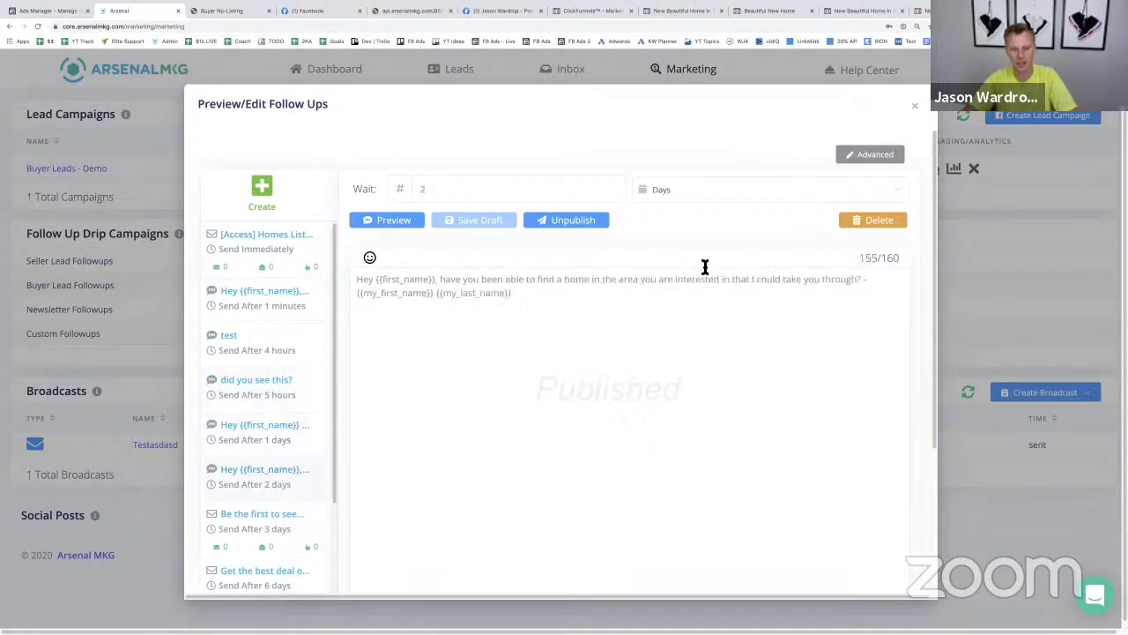
click(916, 105)
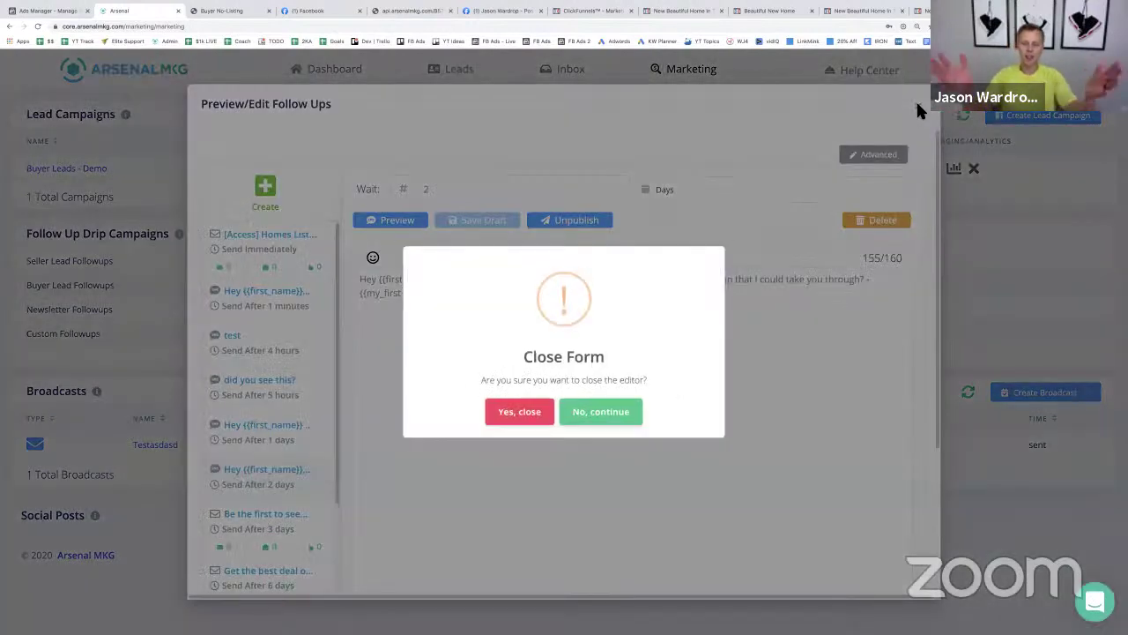
click(517, 420)
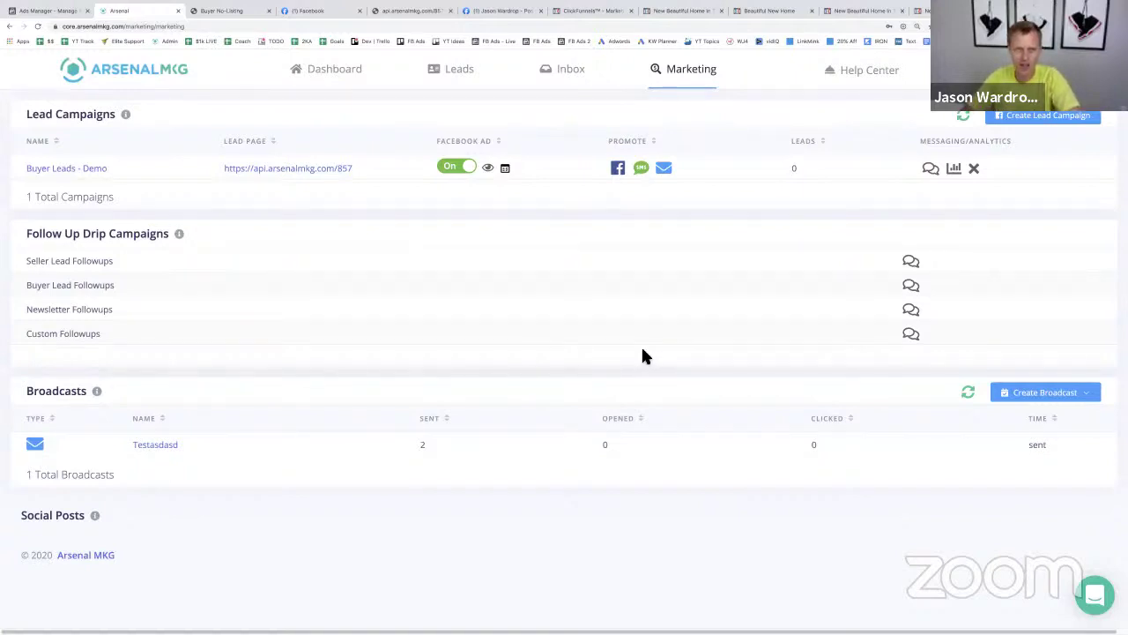
- Create a new lead campaign that markets for buyer leads
click(1042, 120)
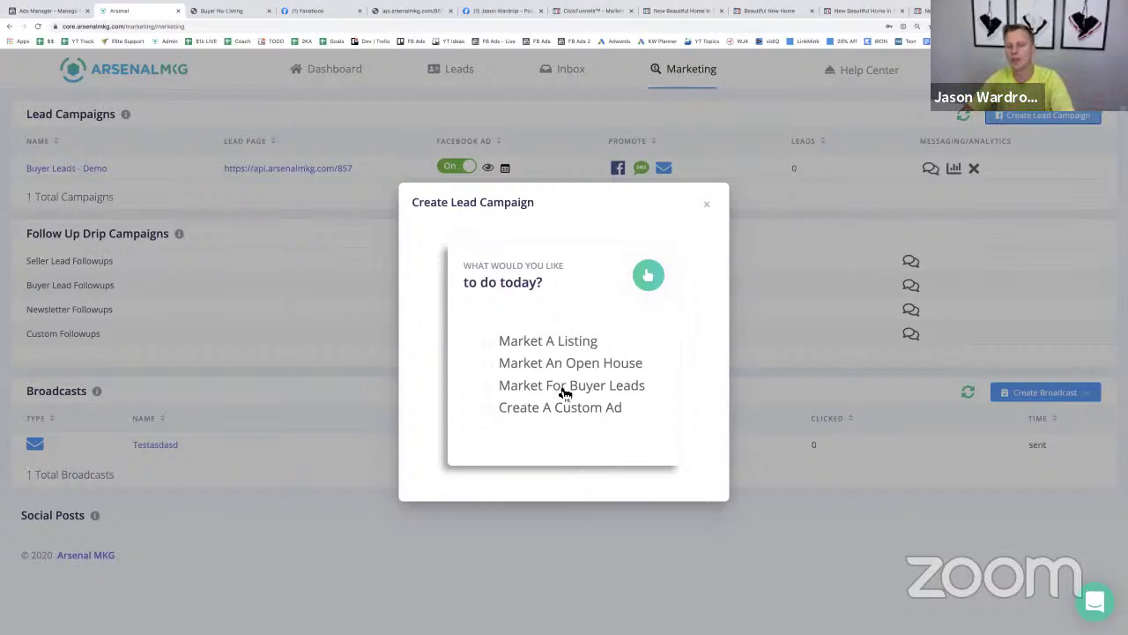
click(564, 388)
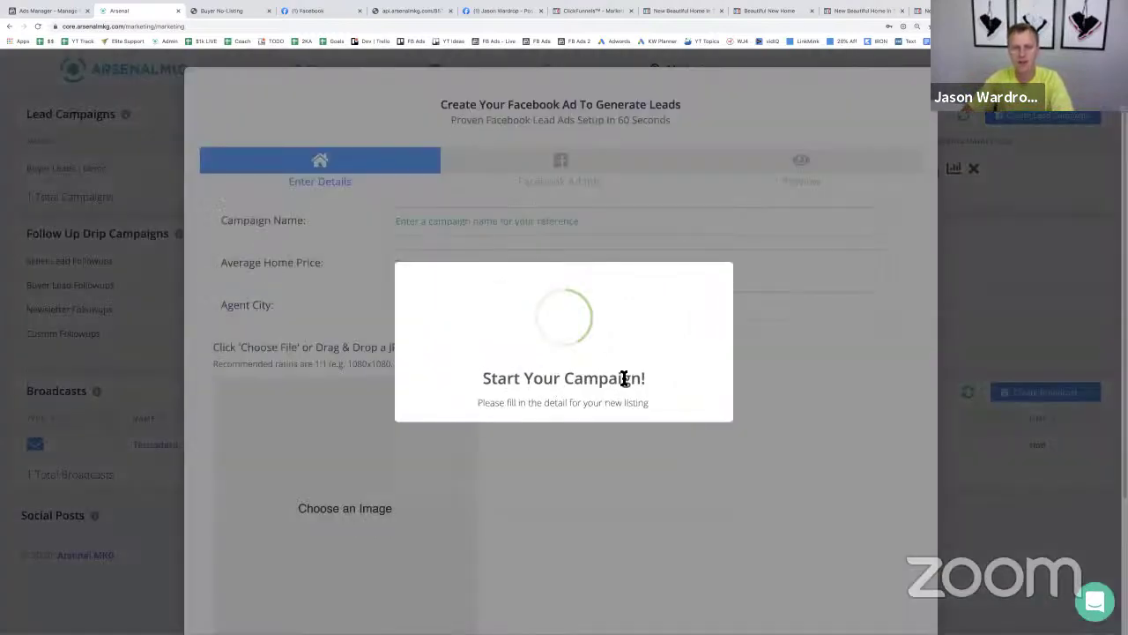
- Name the campaign Buyer Leads - Real Estate Leads Demo, with $500,000 average price and Denver agent city
click(508, 221)
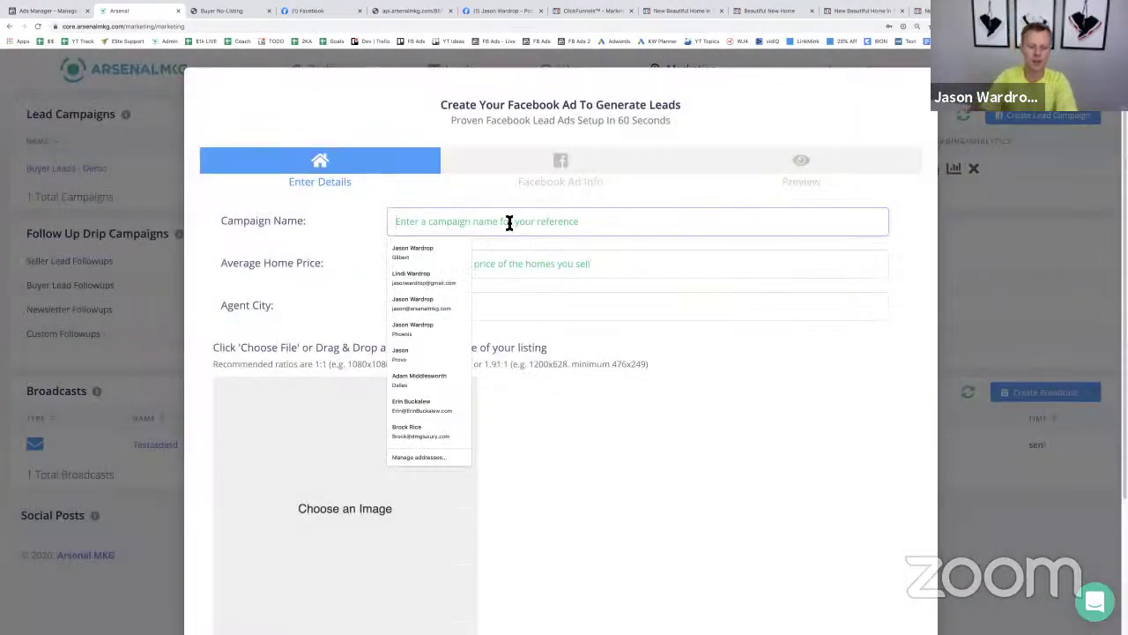
text(Buyer Leads)
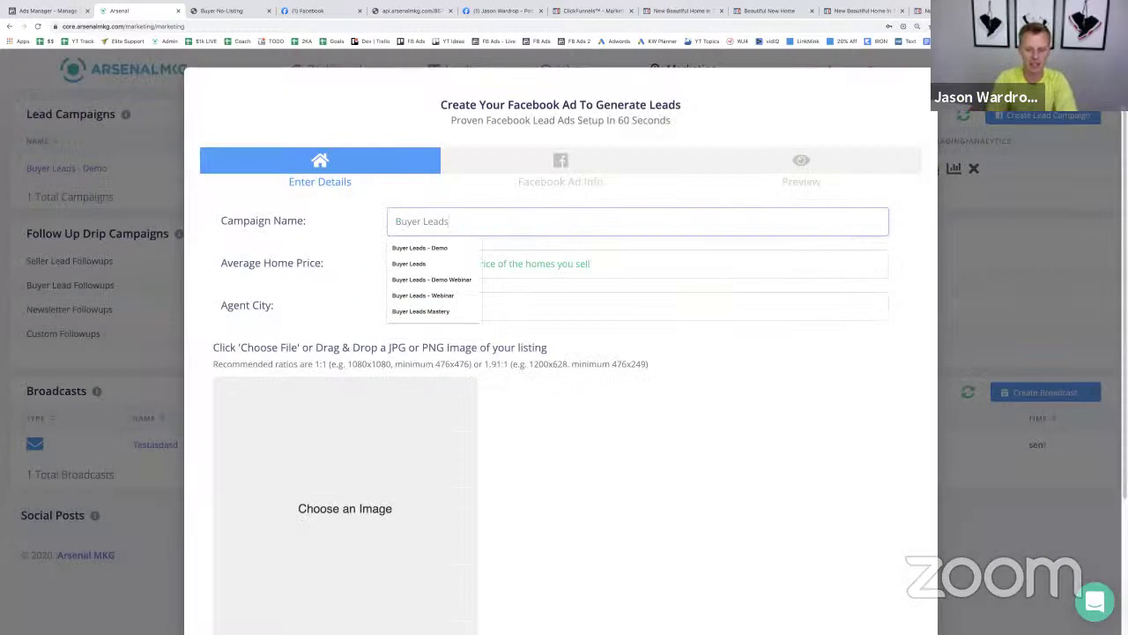
text( - Real Estate Leads Demo)
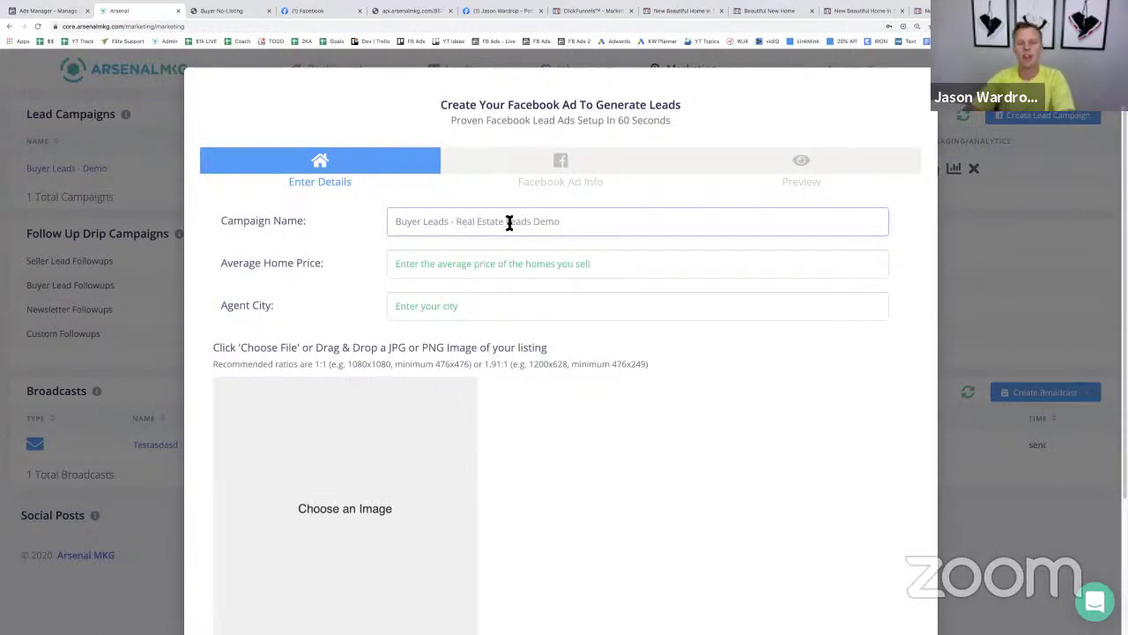
click(470, 262)
text($)
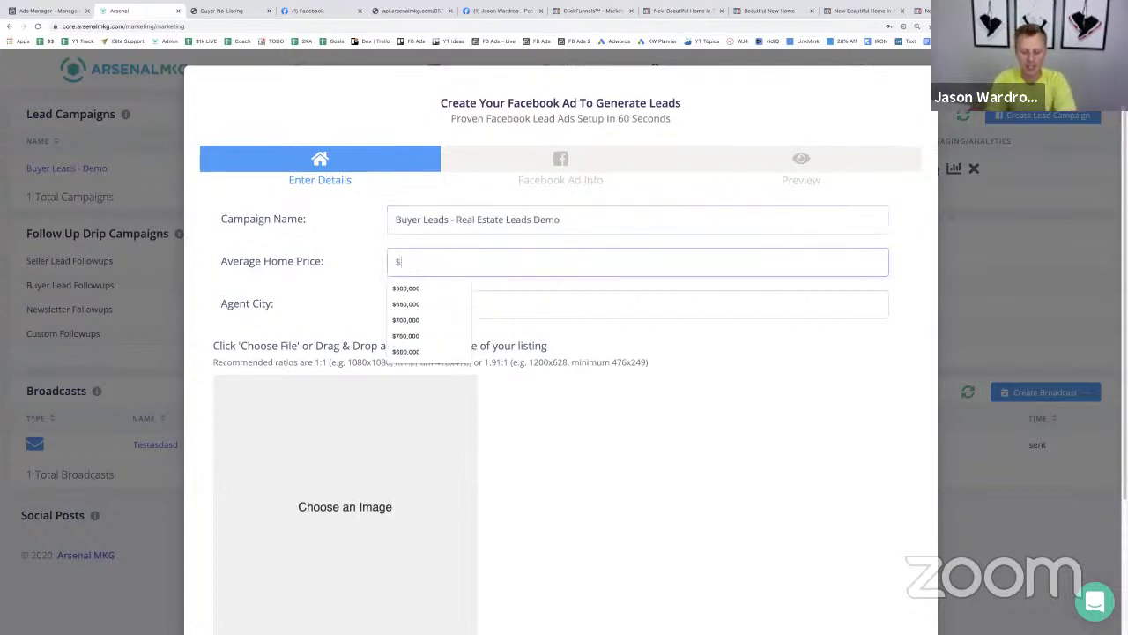
text(500)
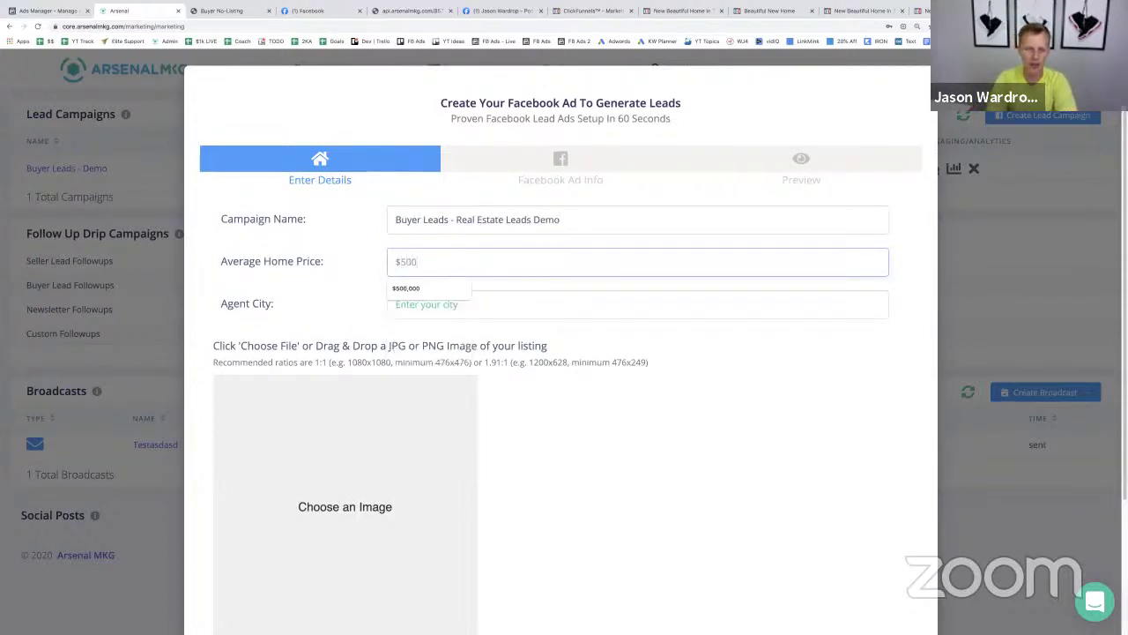
key(Down)
key(Return)
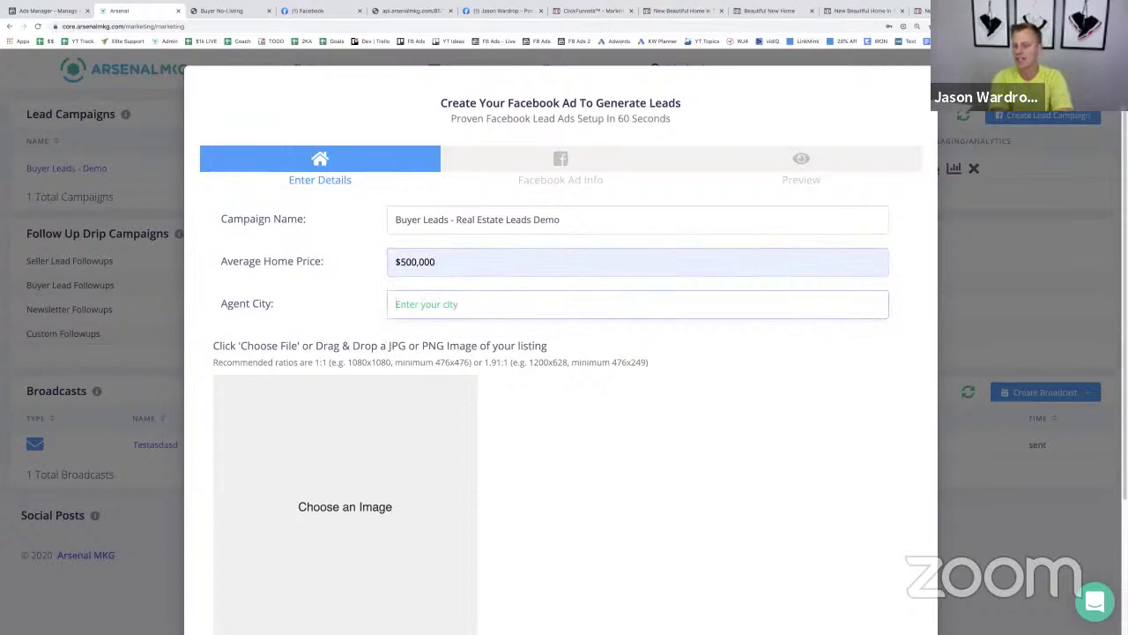
text(Denver)
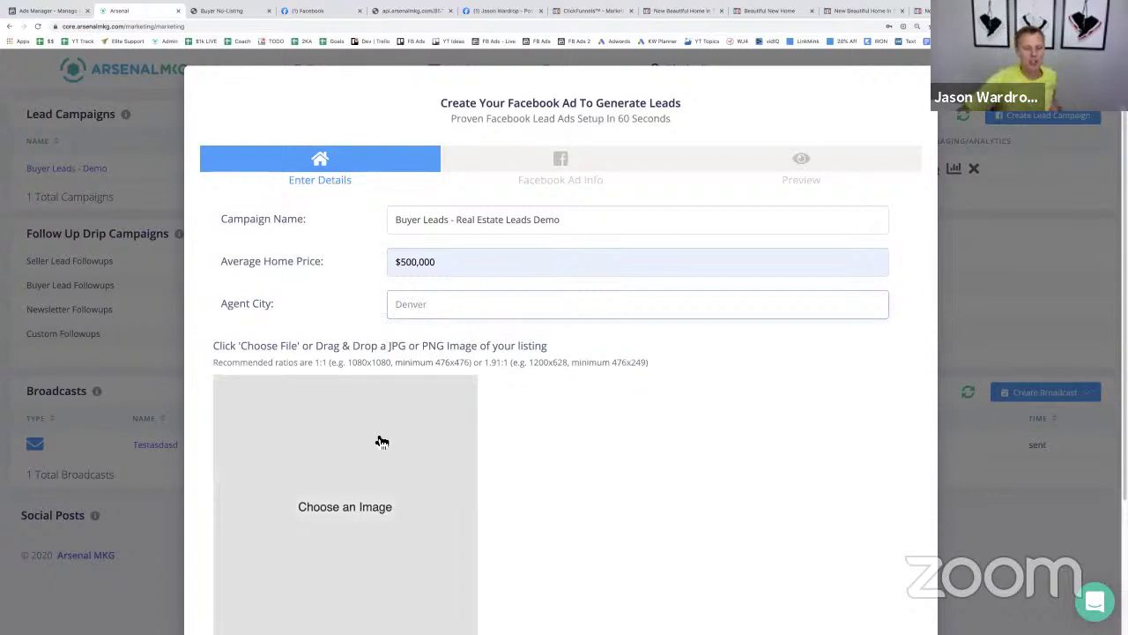
- Attach the Untitled design.png house photo and continue to Facebook Ad Info
click(381, 440)
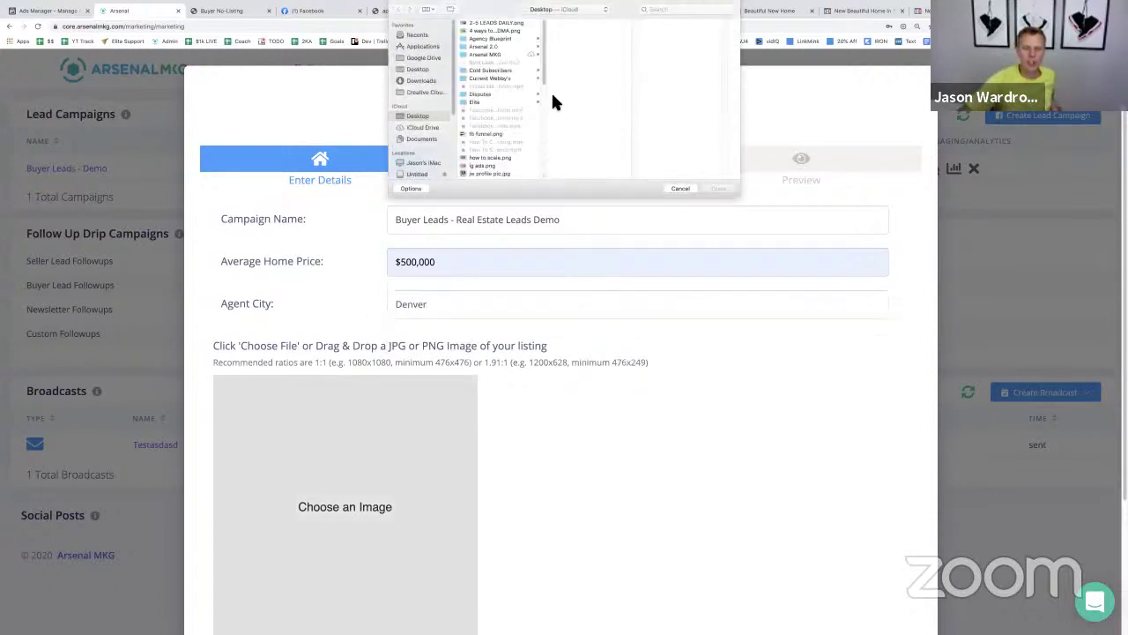
scroll(491, 141, down, 5)
click(491, 144)
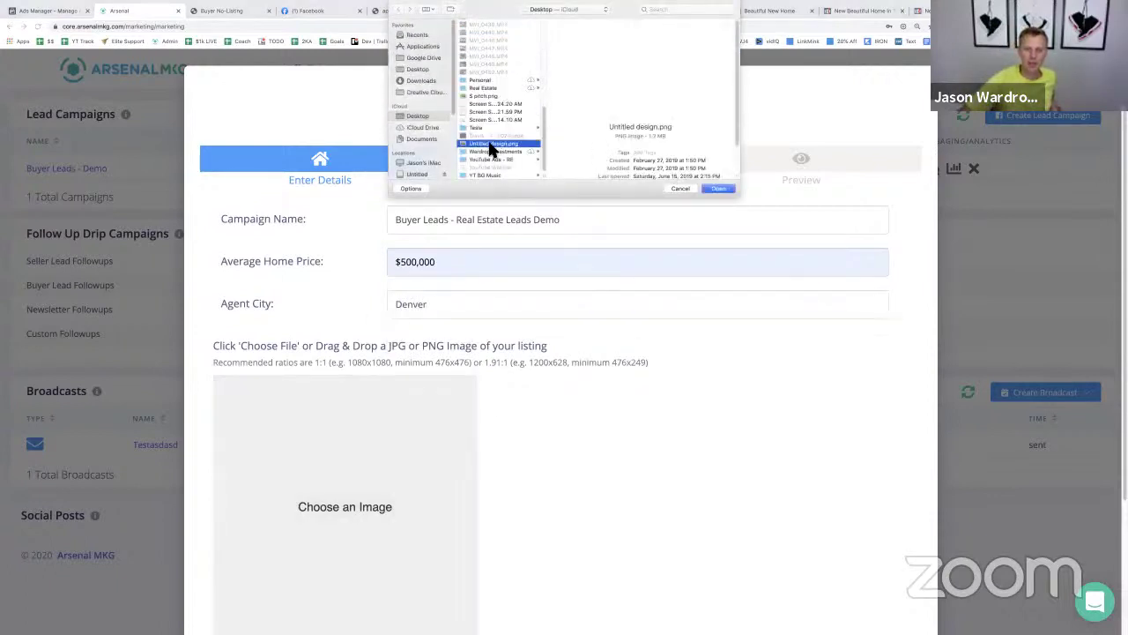
click(719, 189)
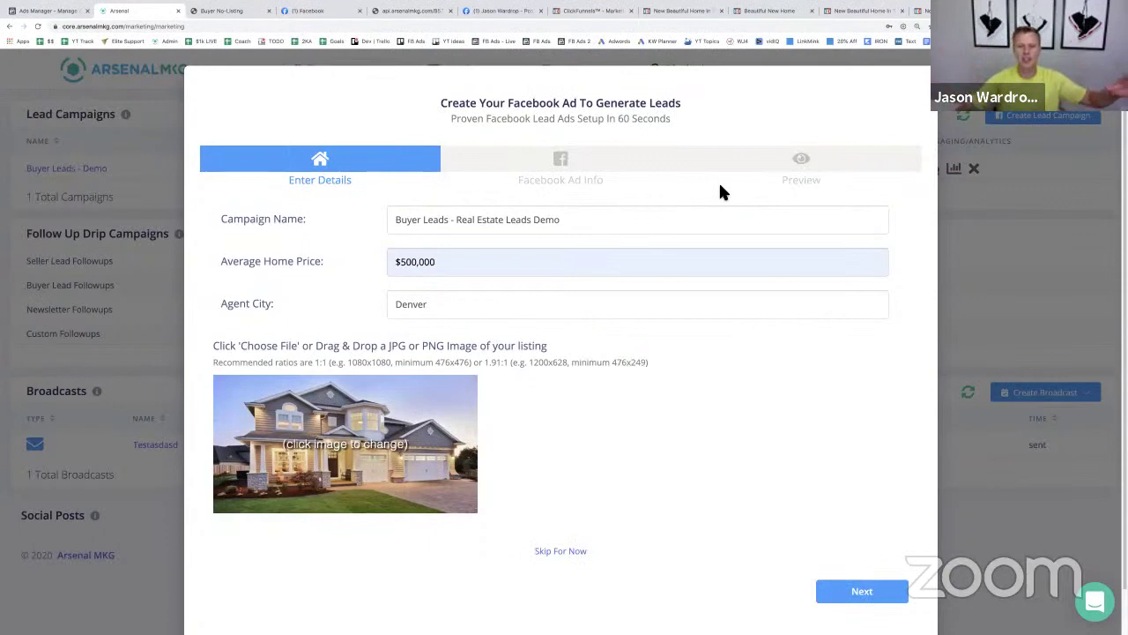
click(864, 592)
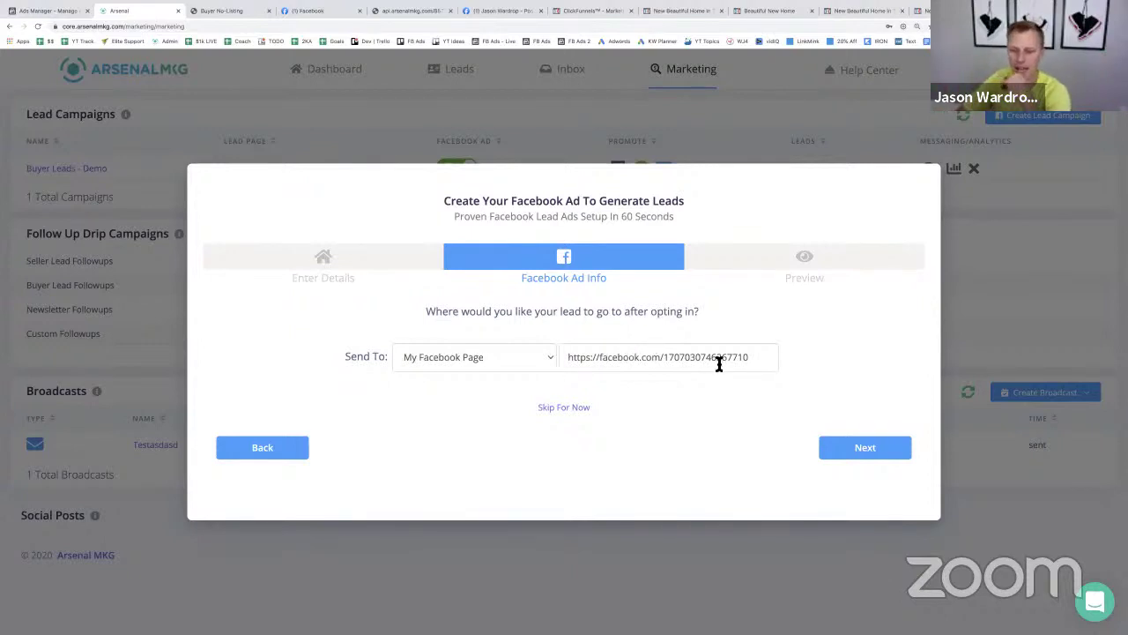
- After trying My Website and Book Appointment, send leads to Buyer: Messenger and continue to Preview
drag(753, 360, 558, 363)
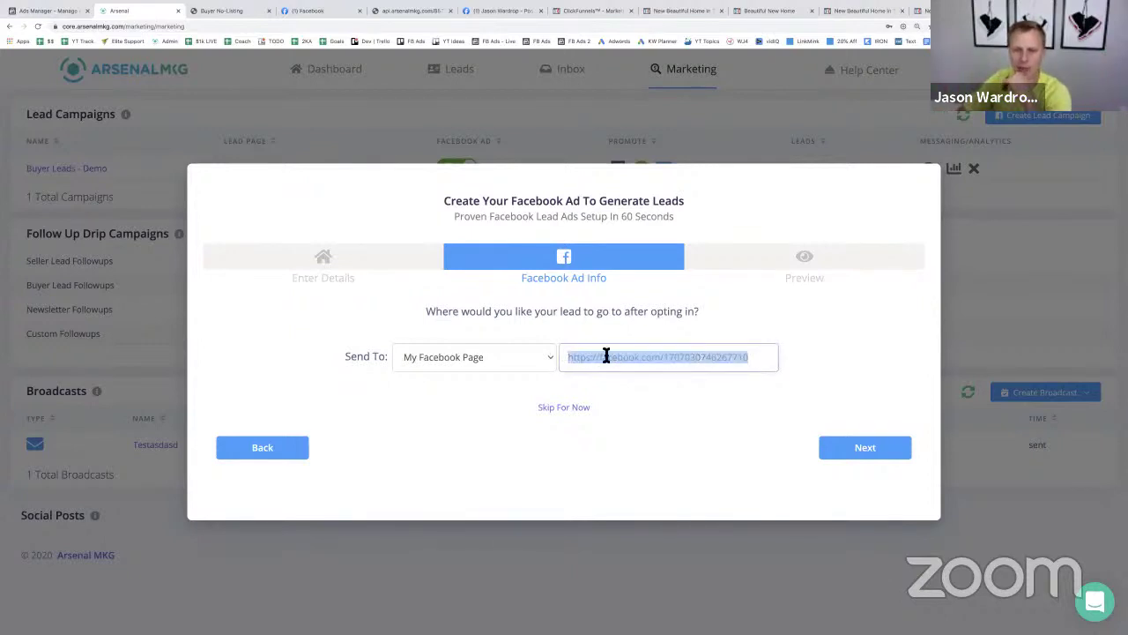
click(535, 362)
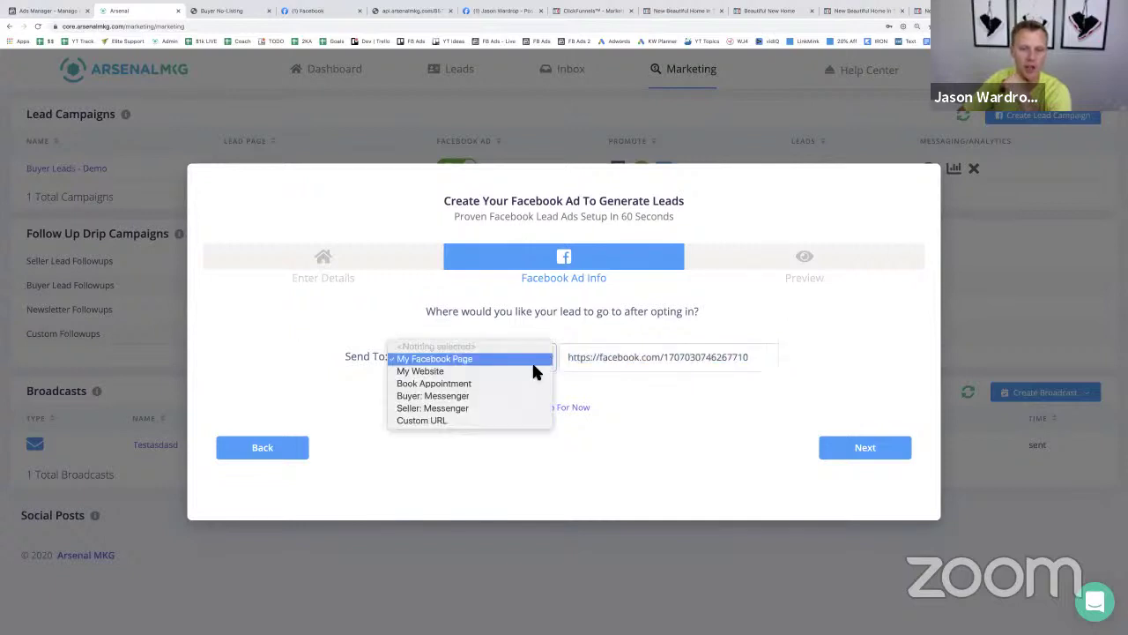
click(534, 371)
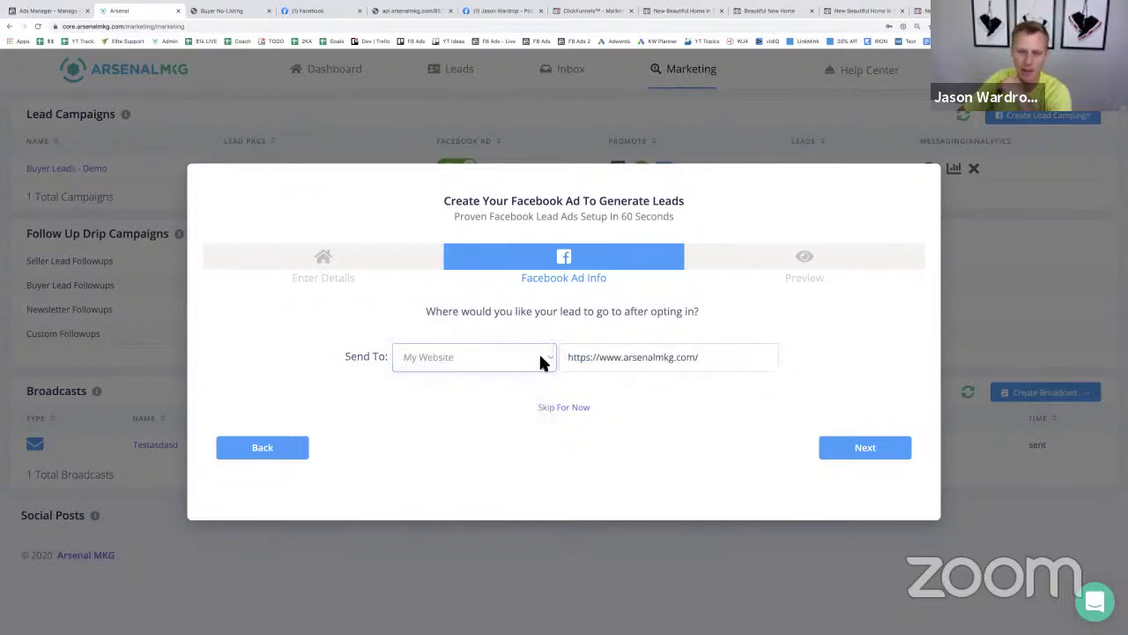
click(541, 360)
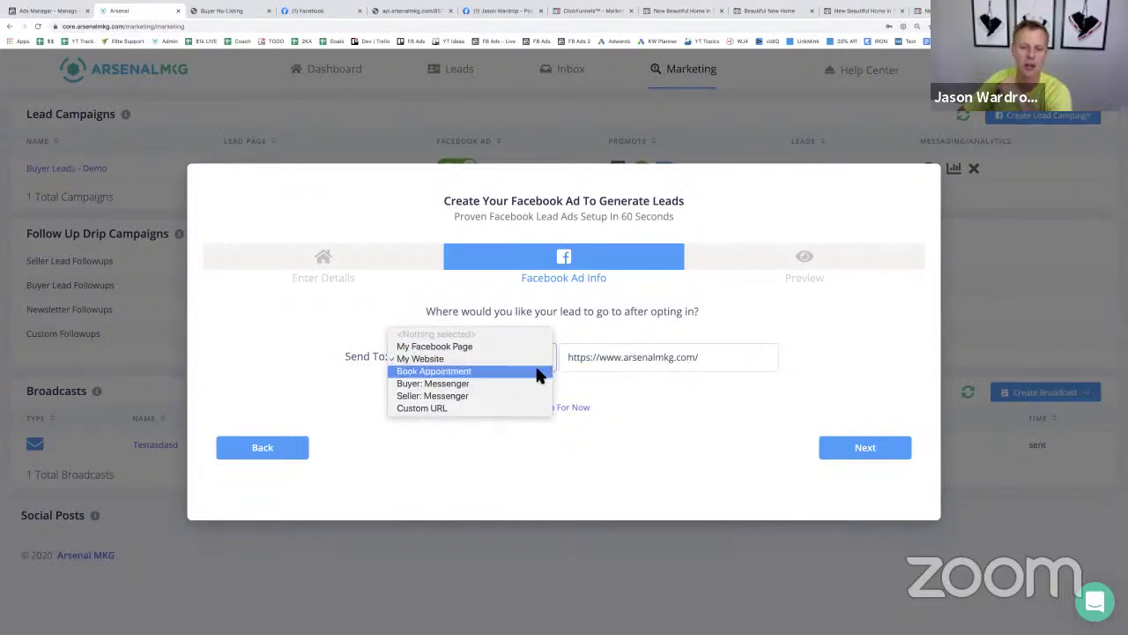
click(536, 368)
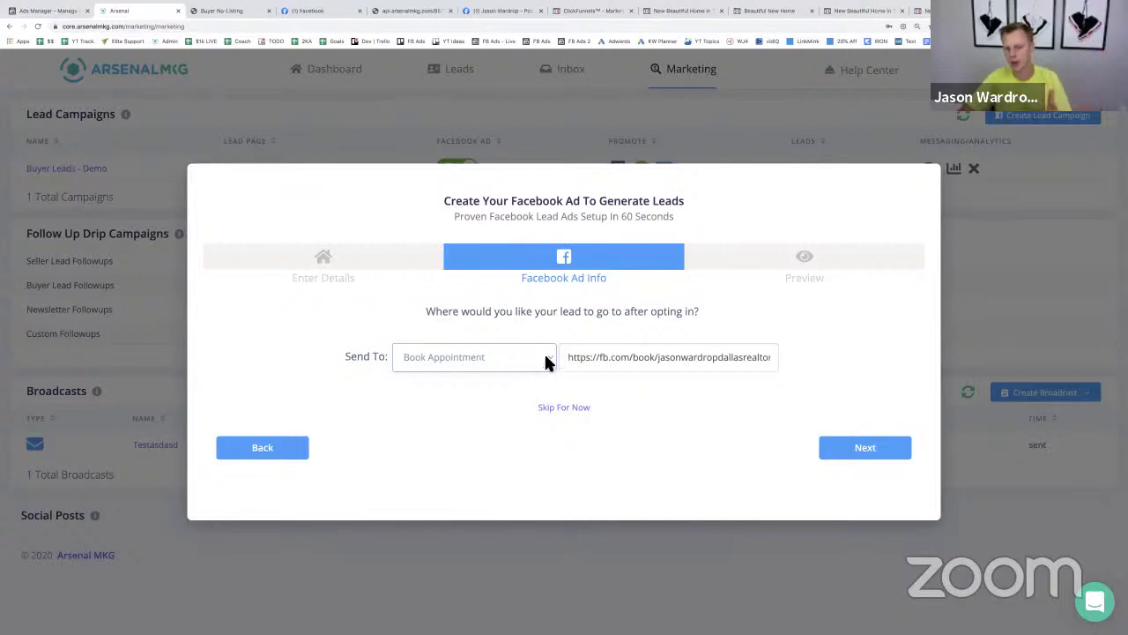
click(544, 354)
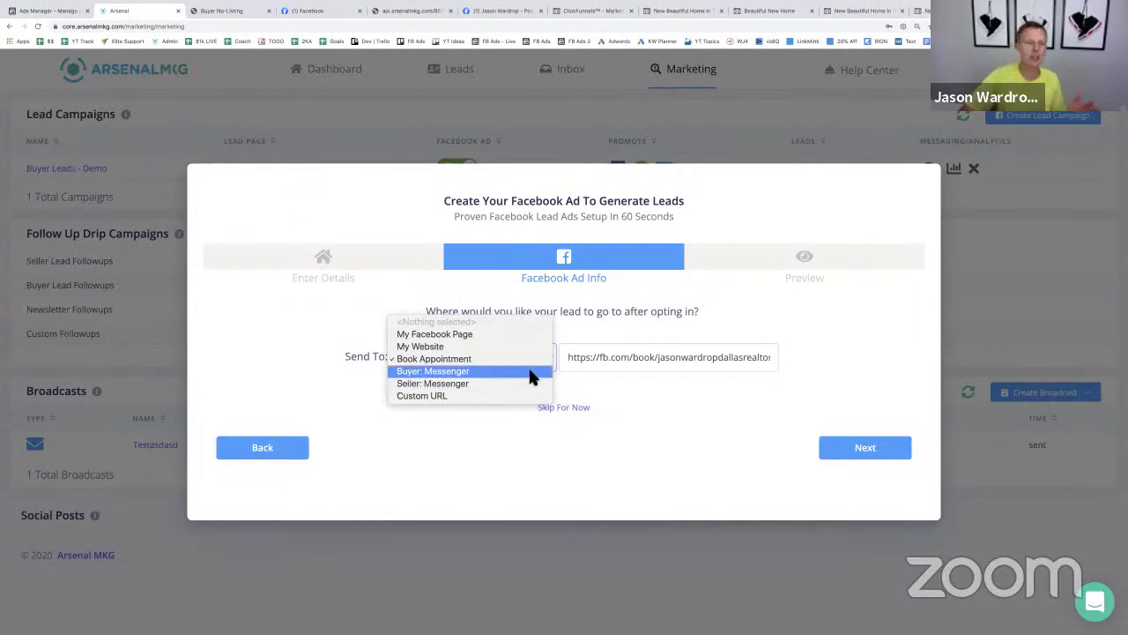
click(530, 371)
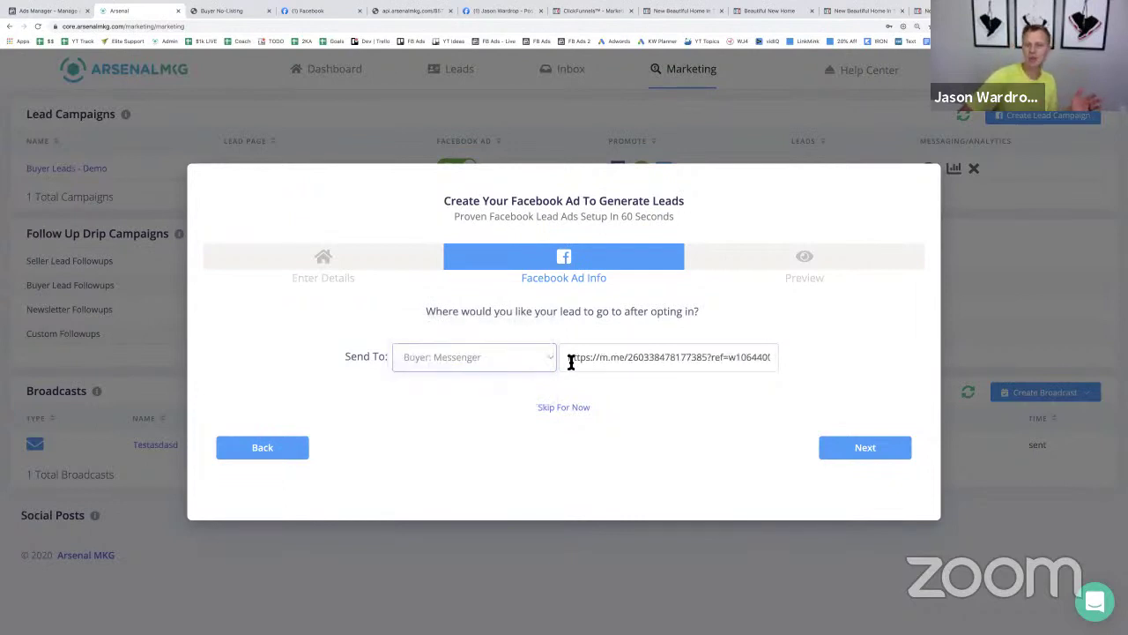
drag(569, 358, 864, 361)
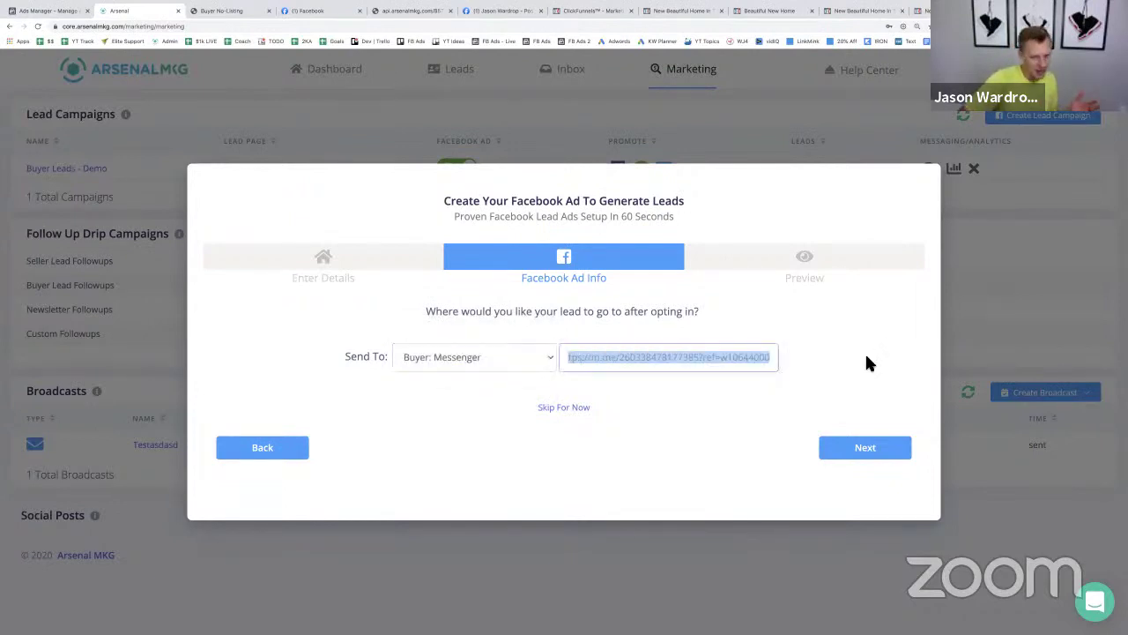
click(868, 363)
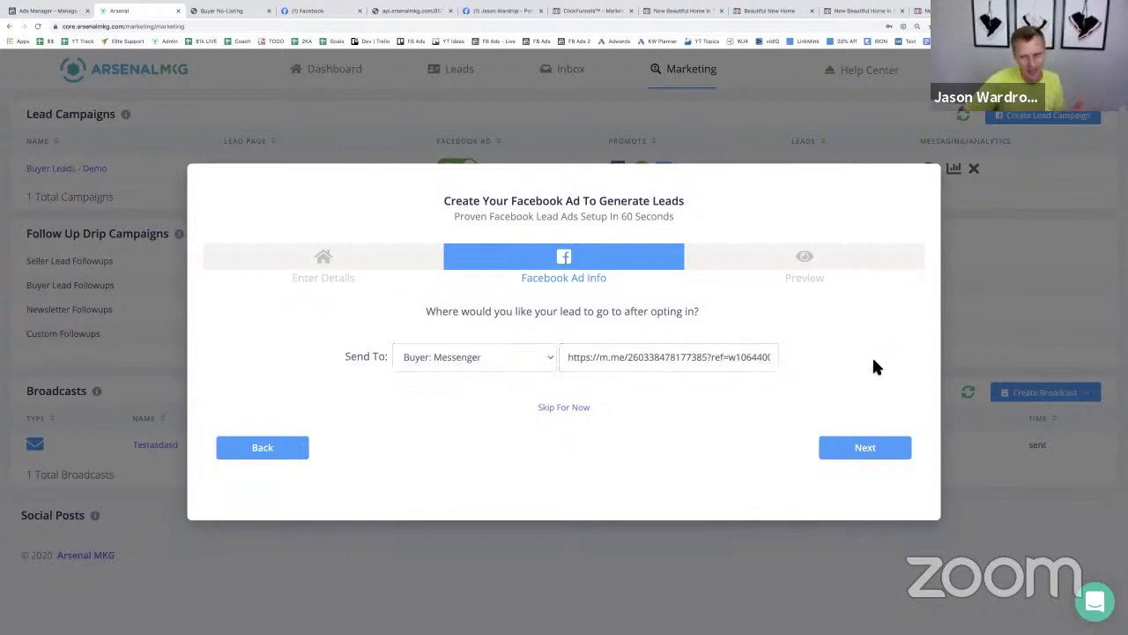
click(866, 448)
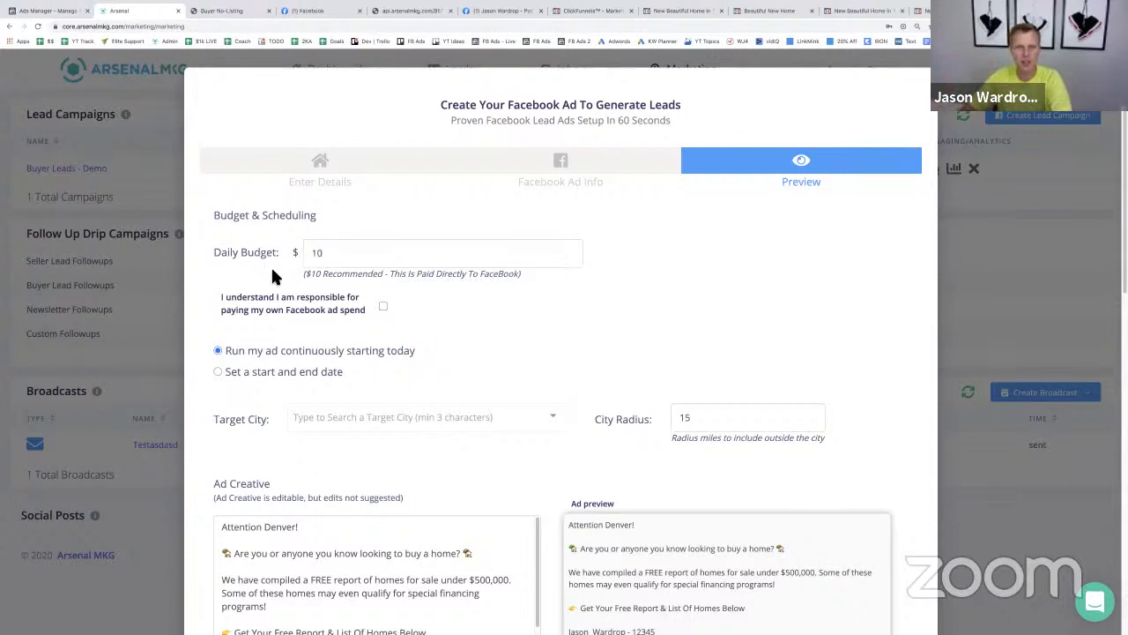
- Acknowledge the ad spend, target Denver - [Colorado], and launch the campaign
click(382, 307)
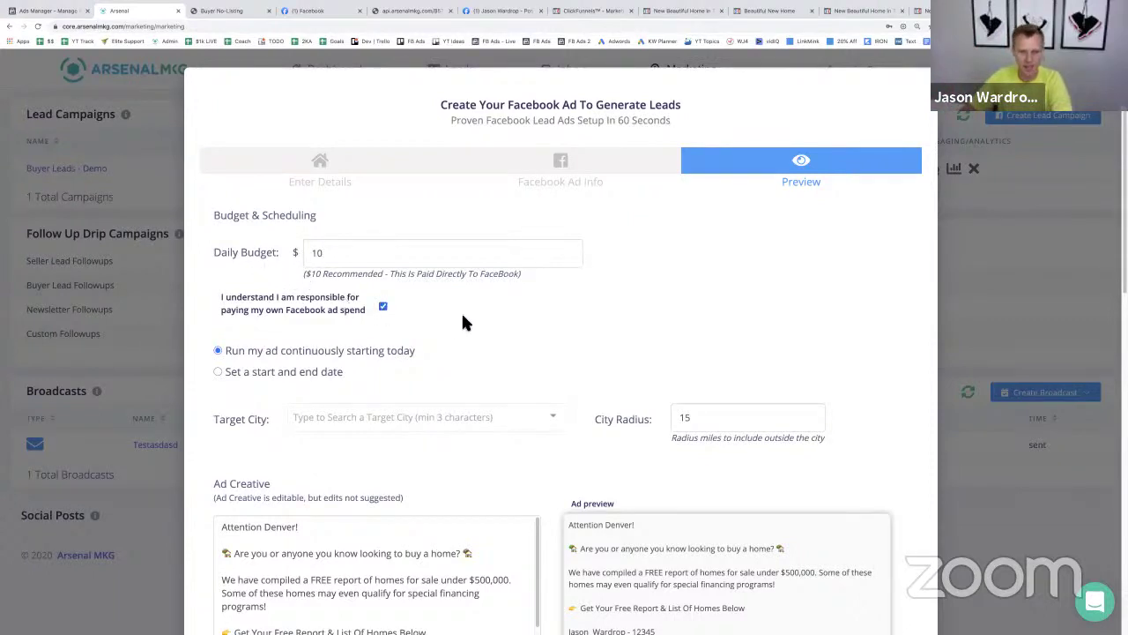
scroll(461, 311, down, 2)
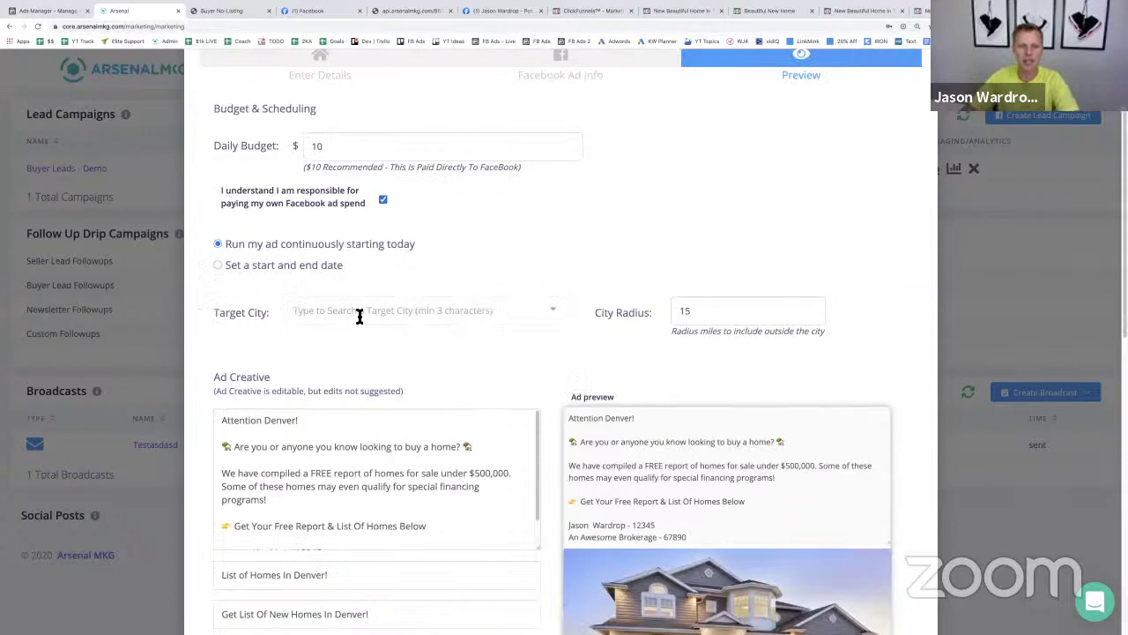
click(359, 317)
text(Denver)
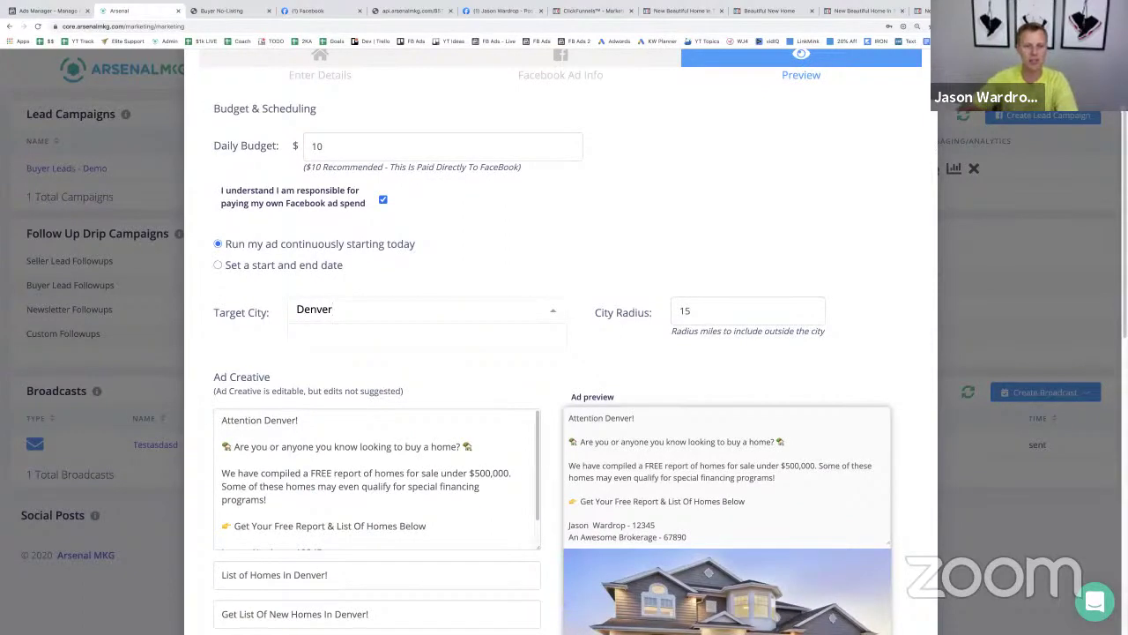
click(370, 335)
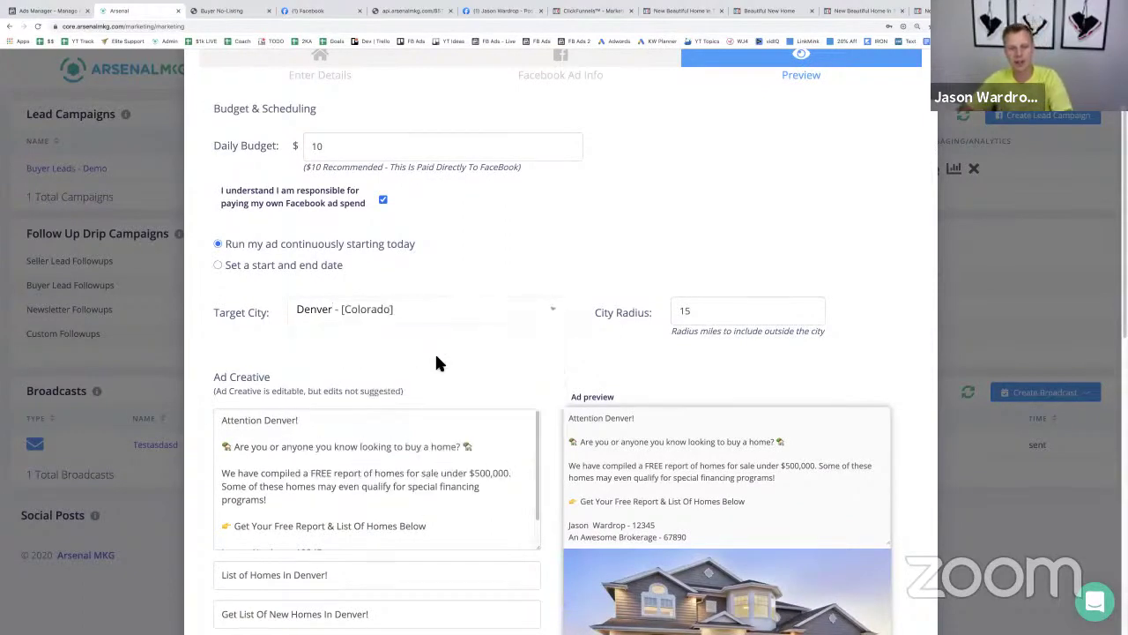
scroll(476, 362, down, 2)
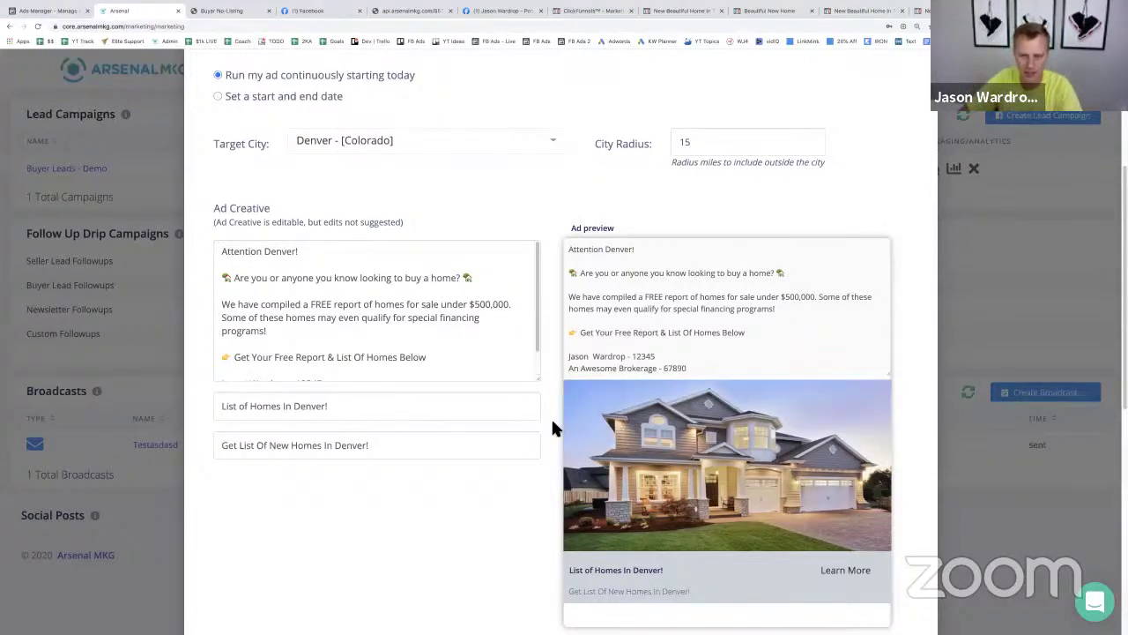
scroll(555, 412, up, 3)
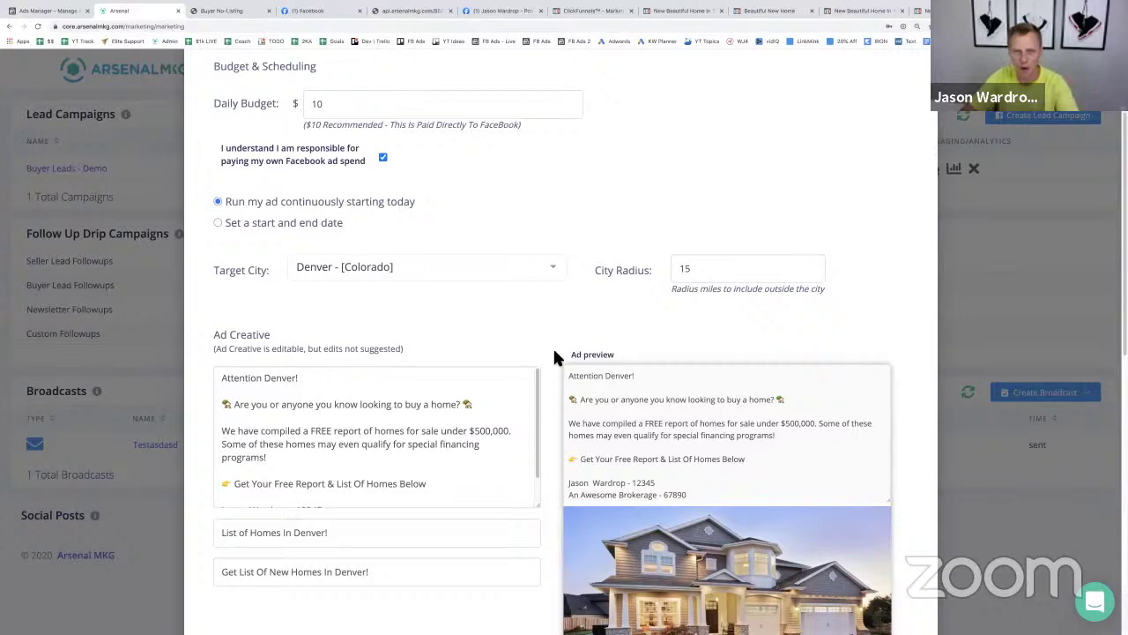
scroll(554, 355, down, 10)
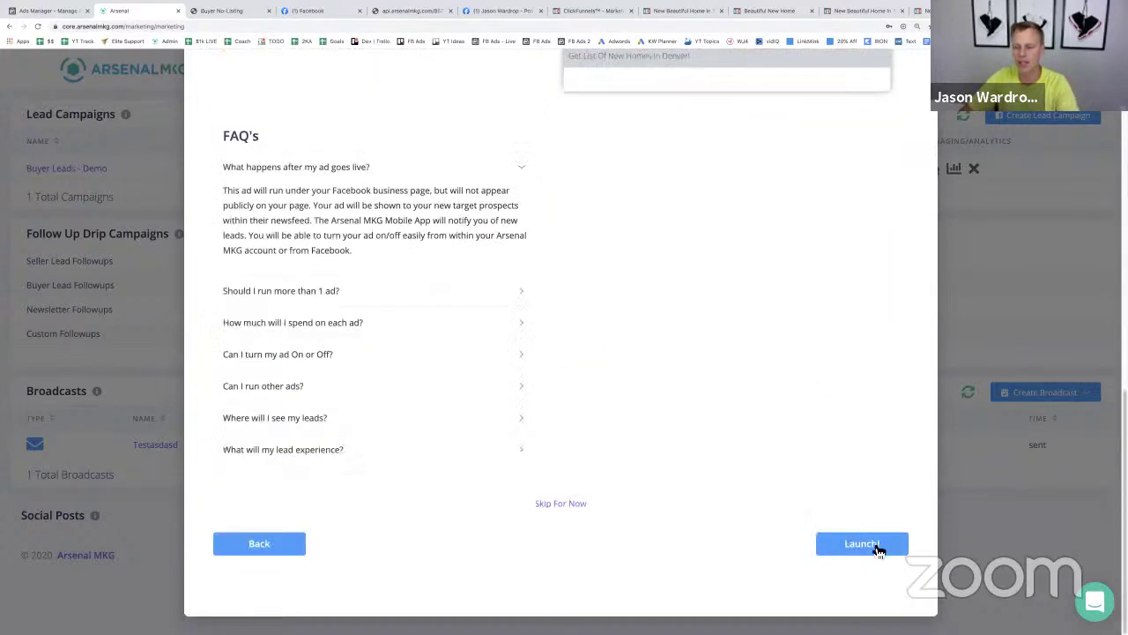
click(872, 543)
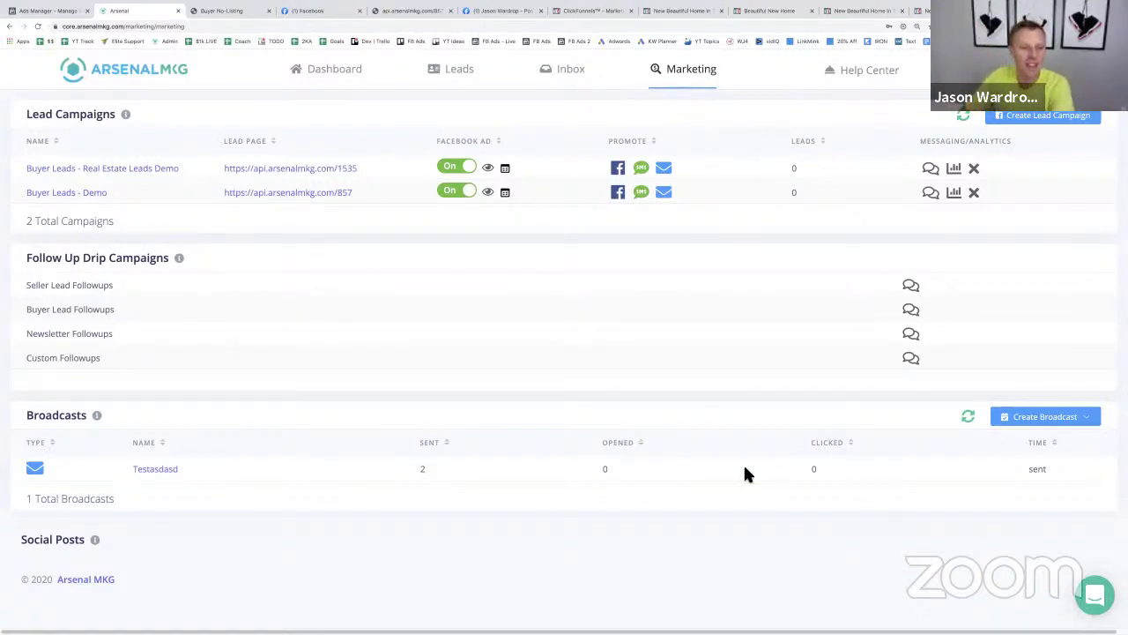
- View the new campaign's api.arsenalmkg.com/1535 lead page, then preview and close its Facebook ad
click(292, 168)
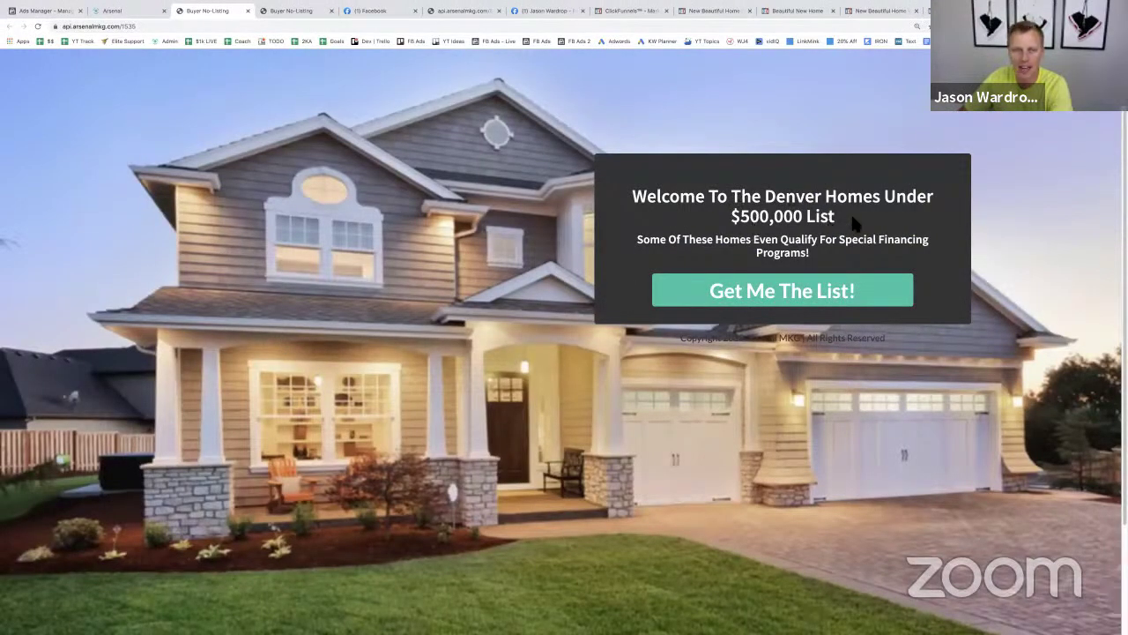
click(134, 13)
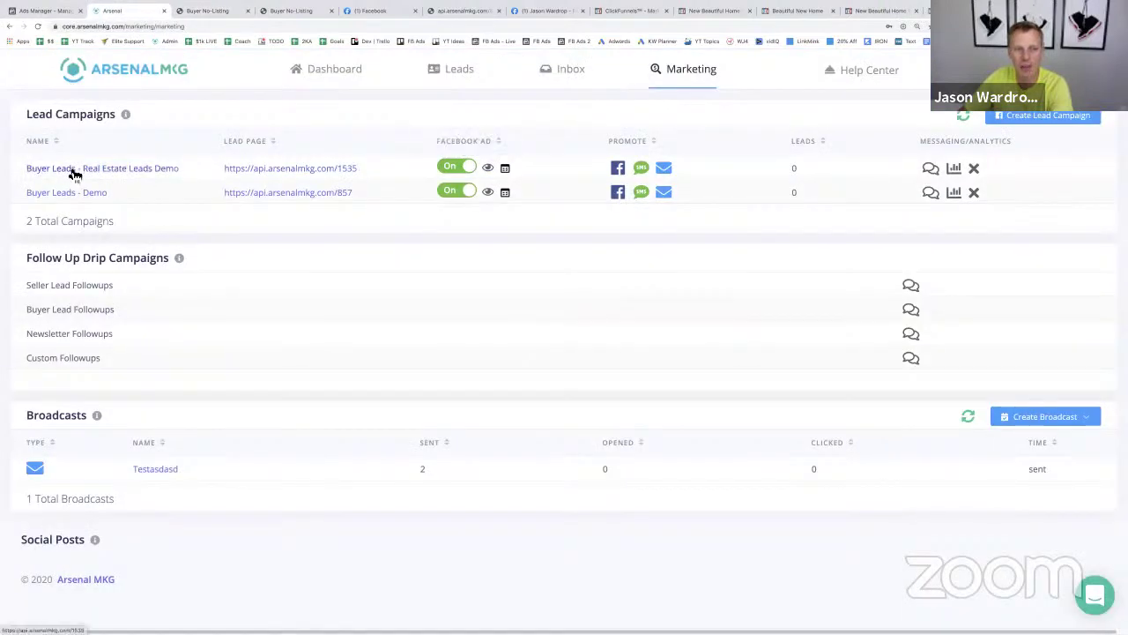
click(488, 167)
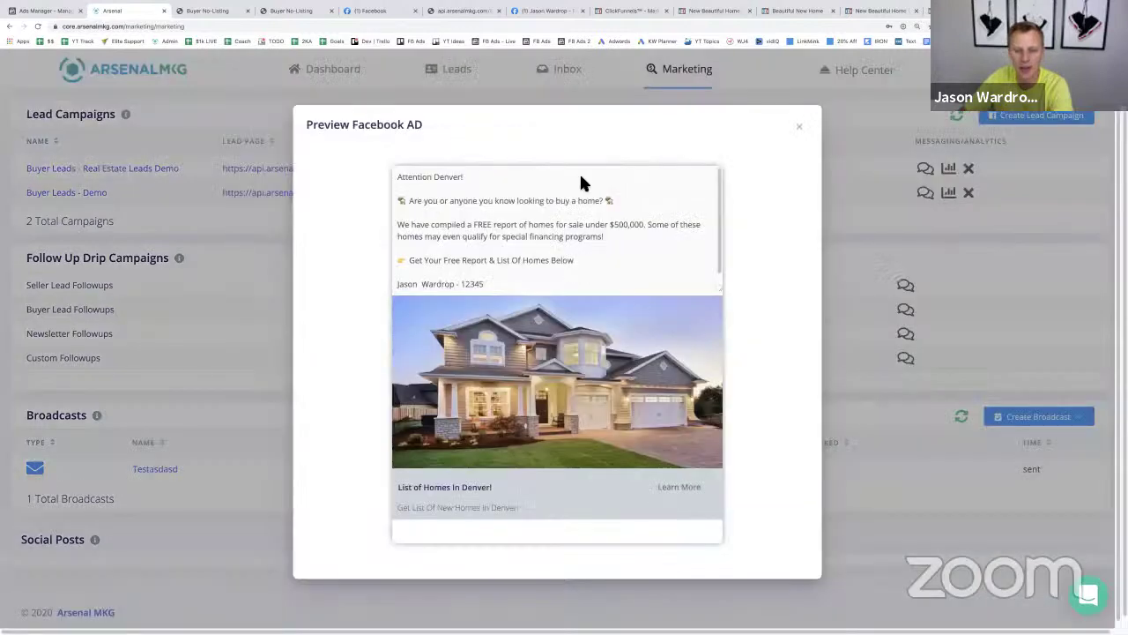
click(798, 127)
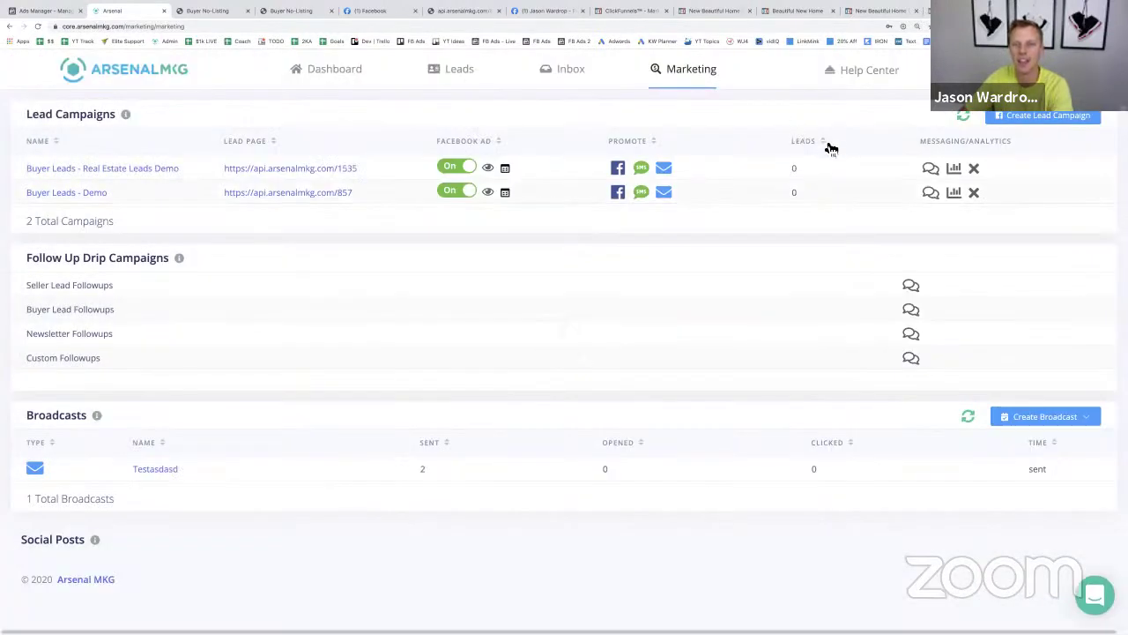
- Open the new campaign's follow-ups and look through the second to fourth messages
click(930, 169)
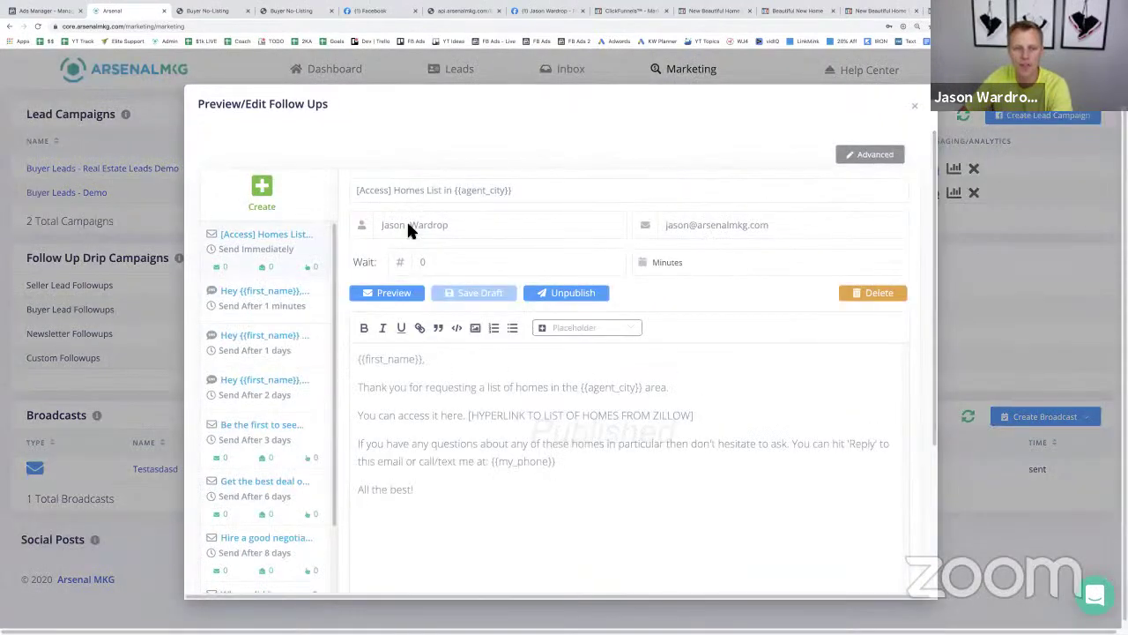
click(261, 314)
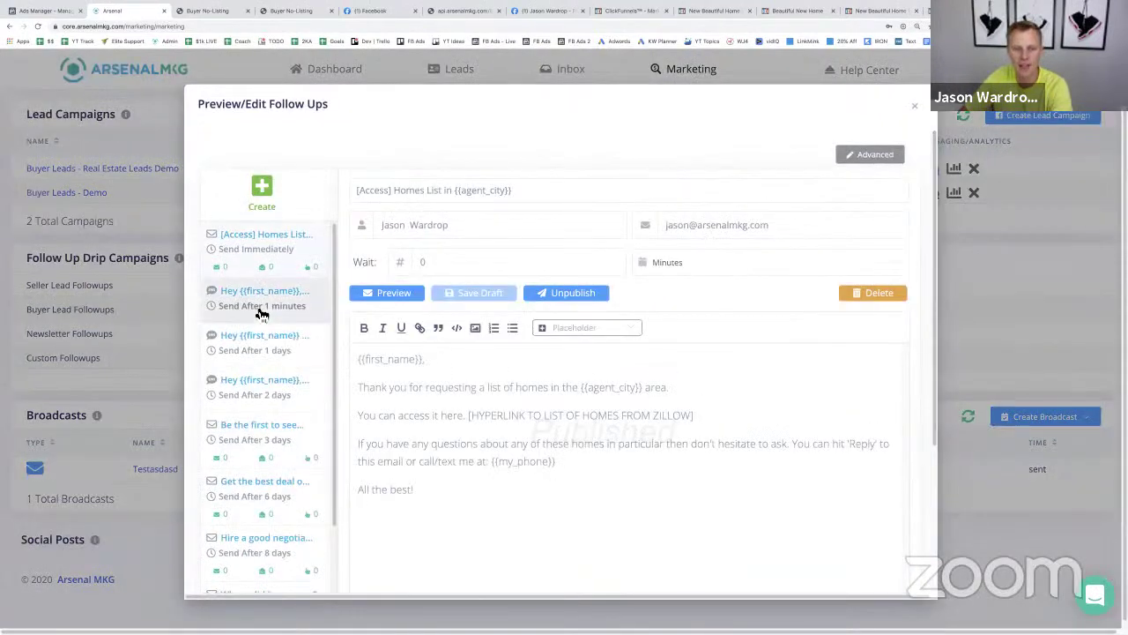
click(260, 358)
click(264, 401)
scroll(318, 405, down, 10)
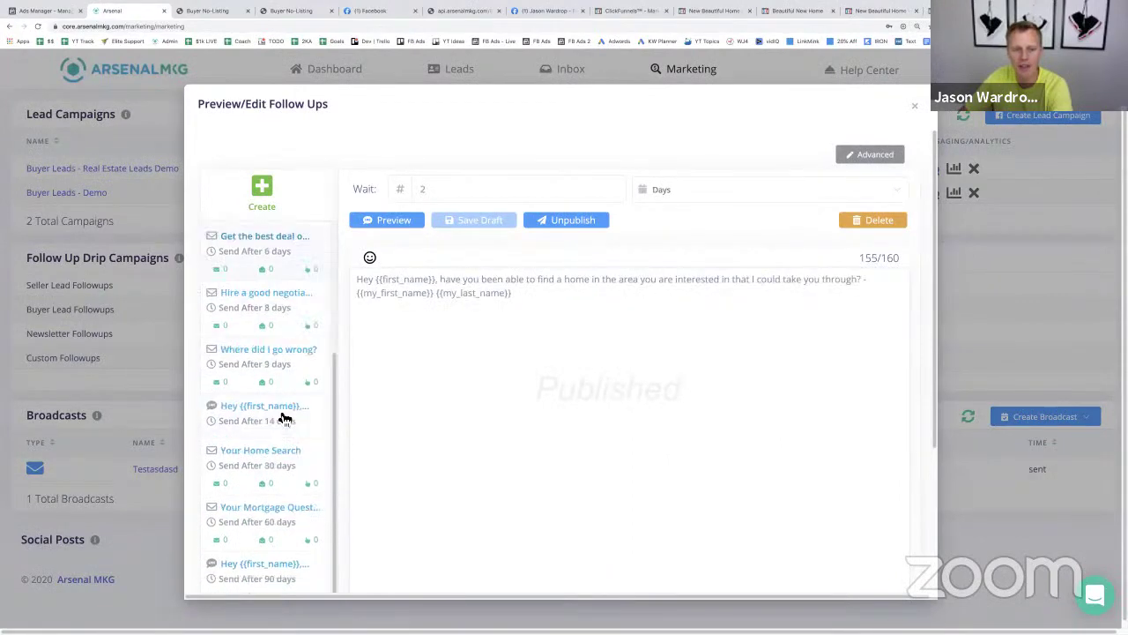
scroll(293, 415, down, 5)
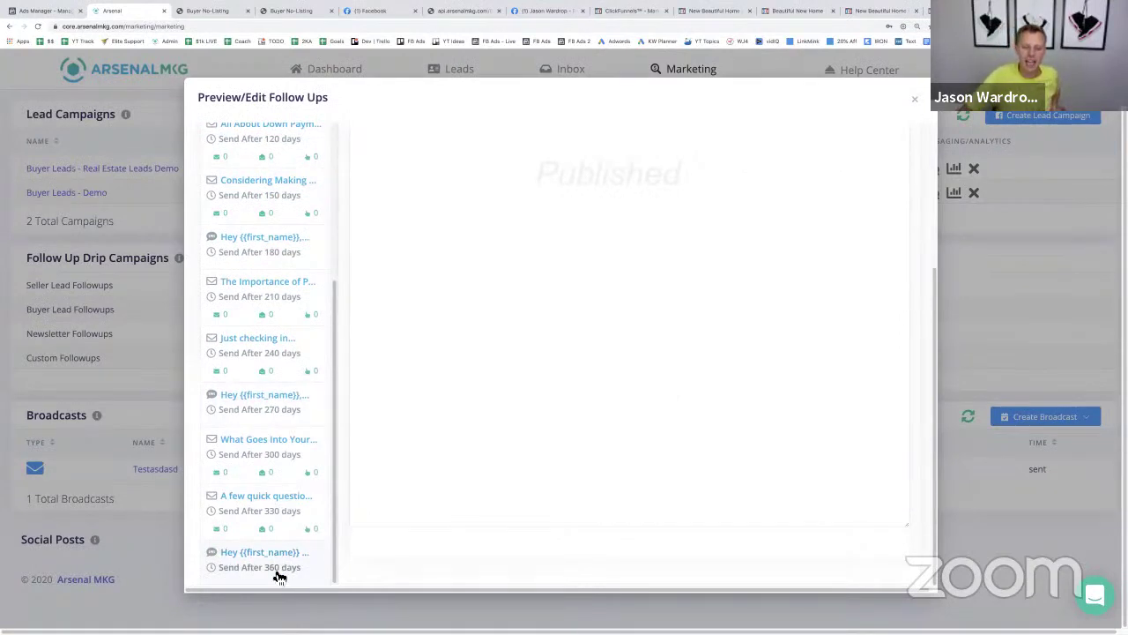
- Append '- customize the text/email' to the 330-day 'A few quick questions' email and publish it
click(266, 508)
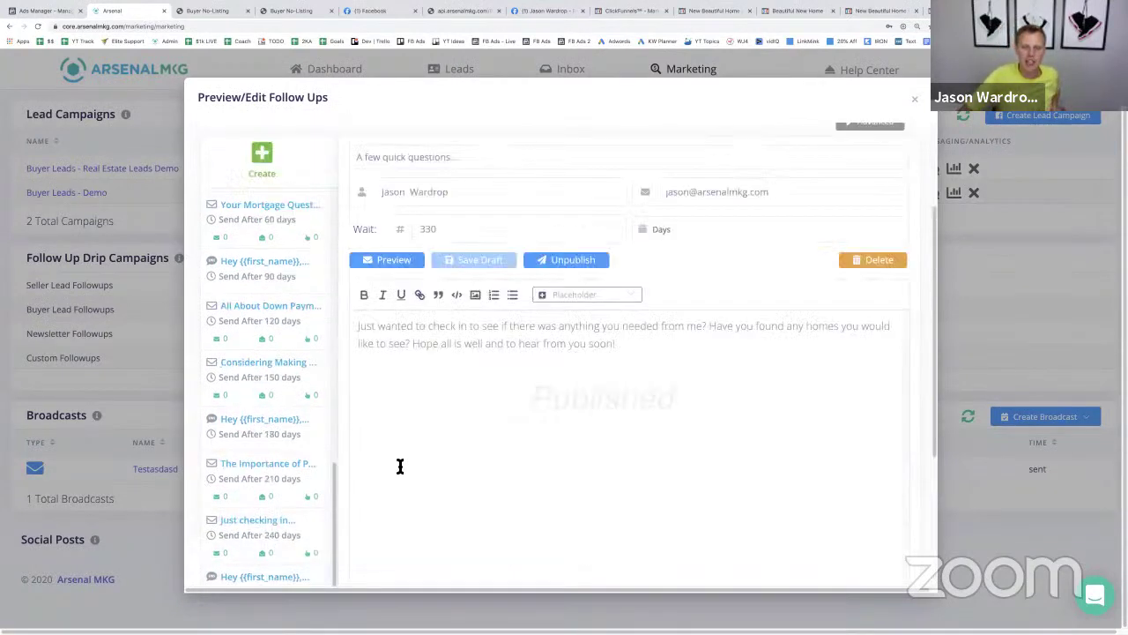
click(635, 373)
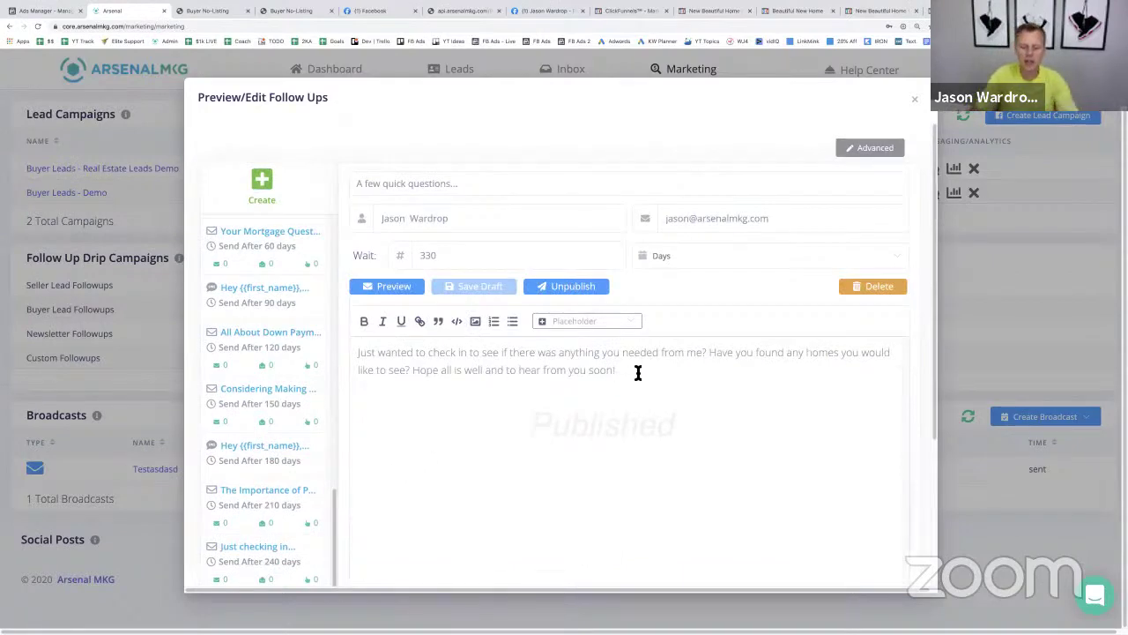
text(- customize the)
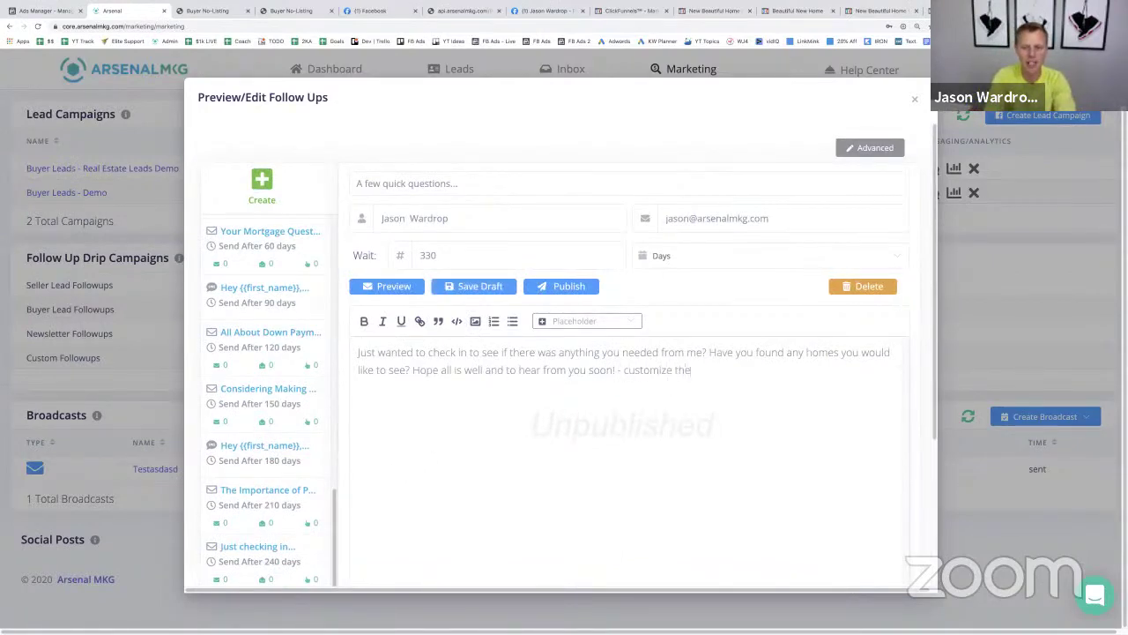
text( text/email)
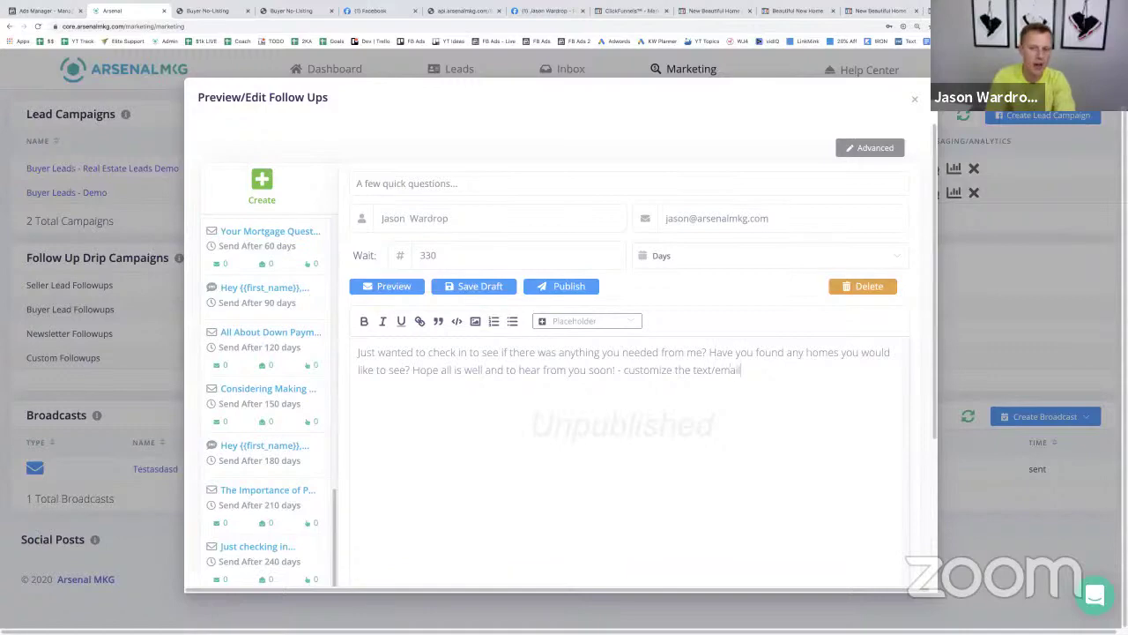
click(564, 288)
scroll(314, 359, up, 10)
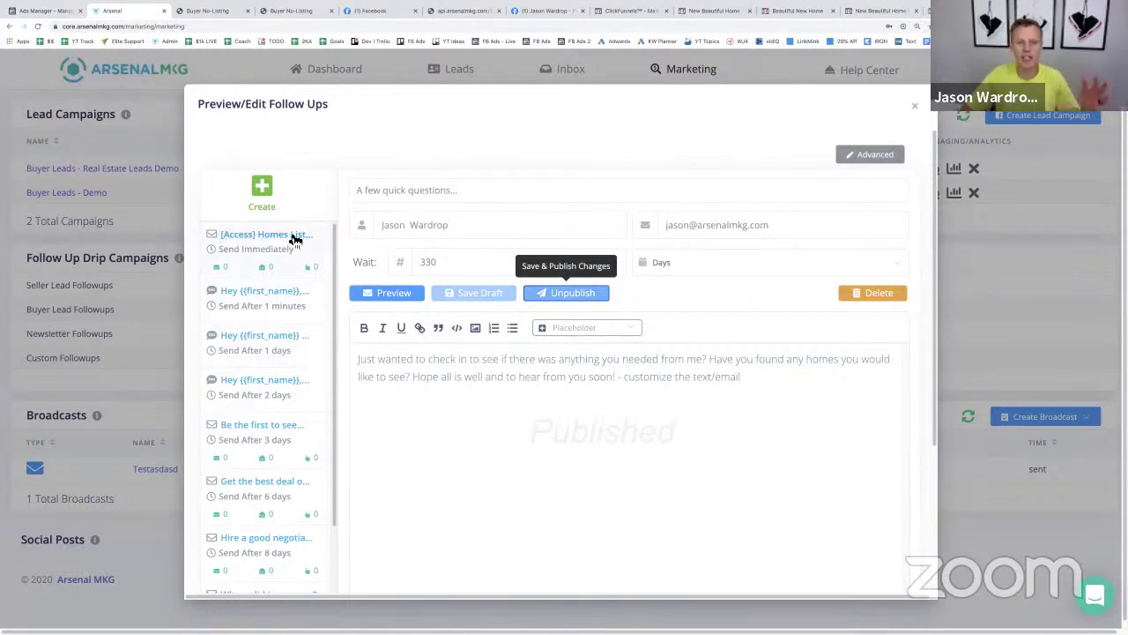
- Publish a new SMS follow-up 'did yous see this??' sent after a 4-hour wait
click(261, 187)
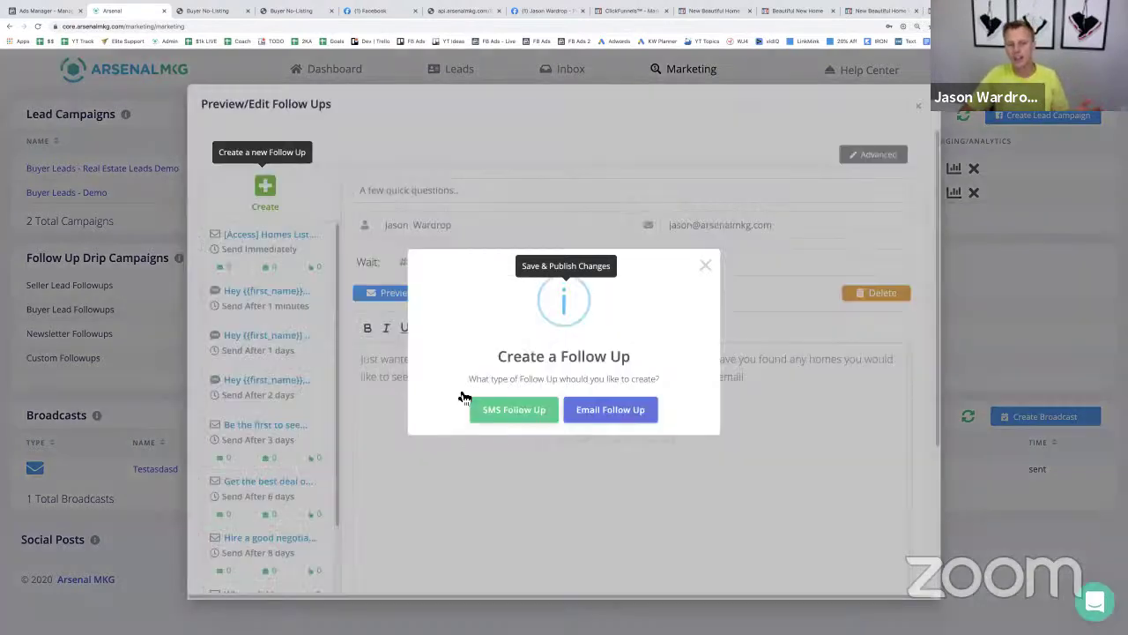
click(529, 418)
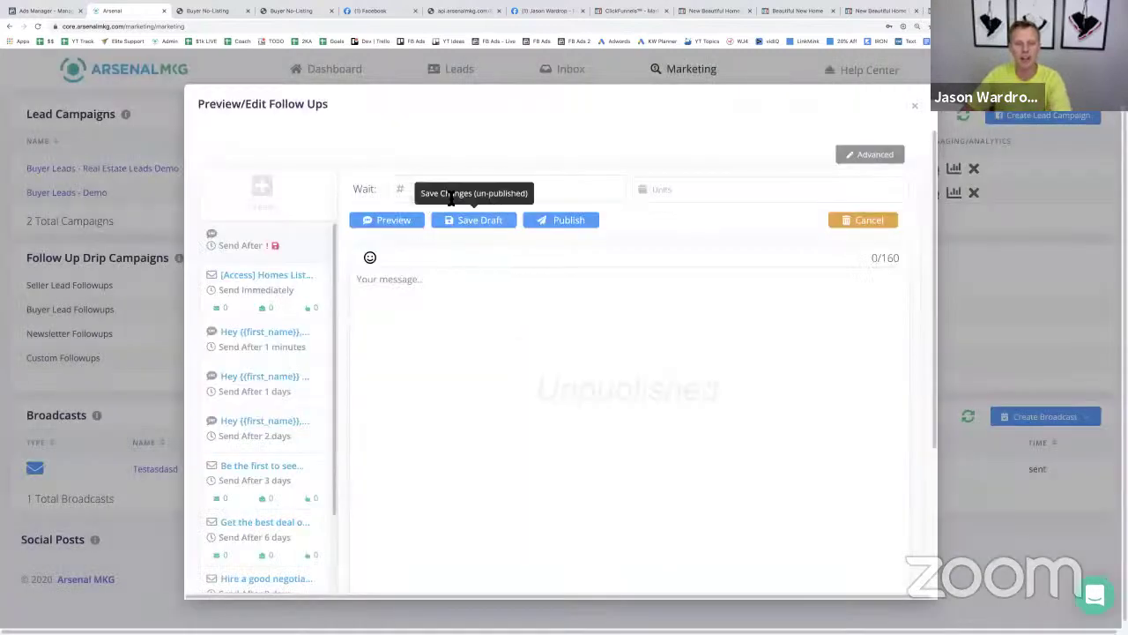
click(546, 191)
text(4)
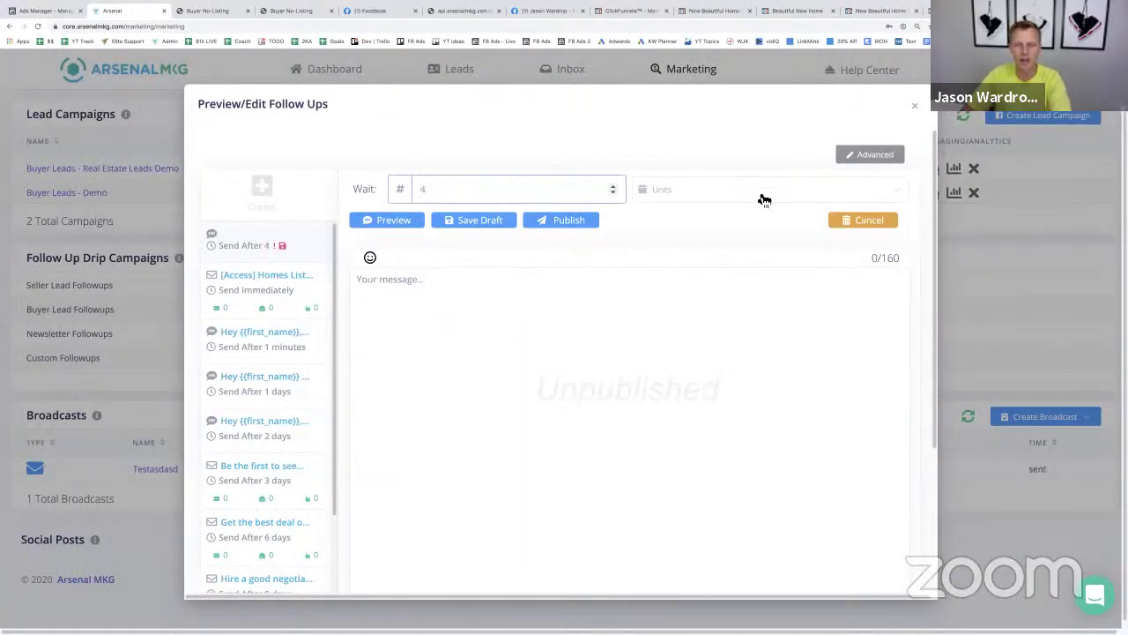
click(763, 198)
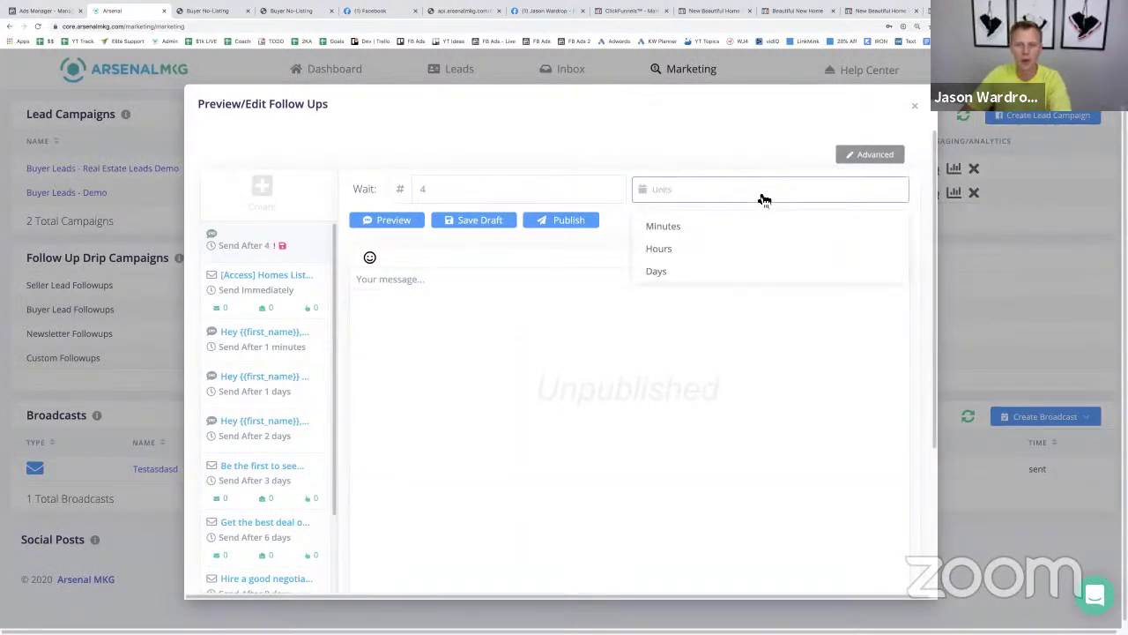
click(726, 251)
text(did )
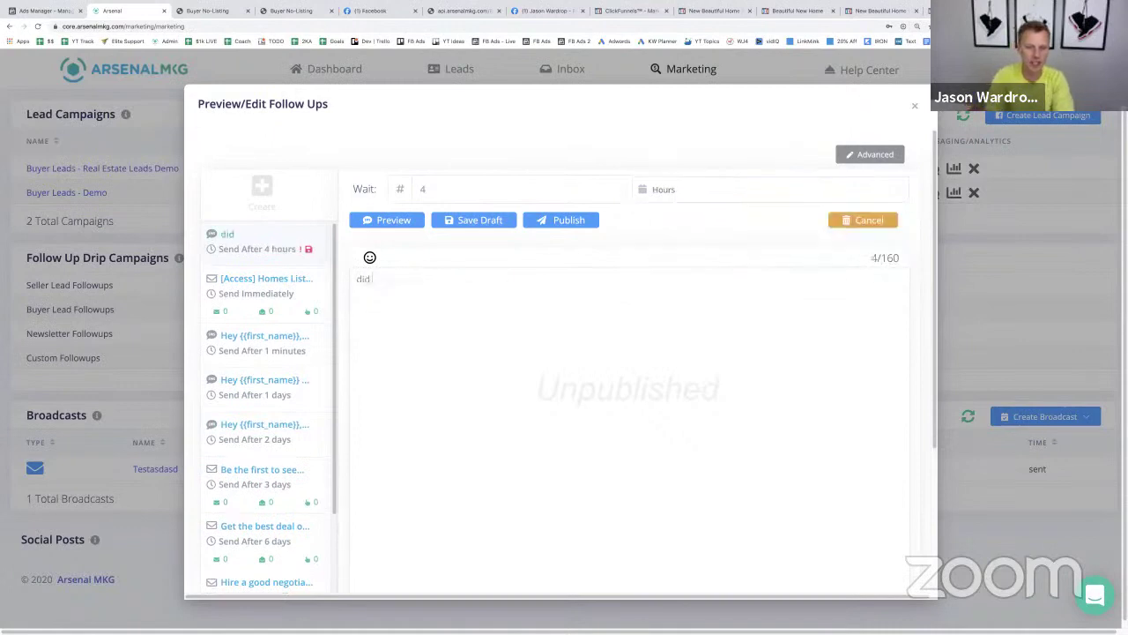
text(yous see th)
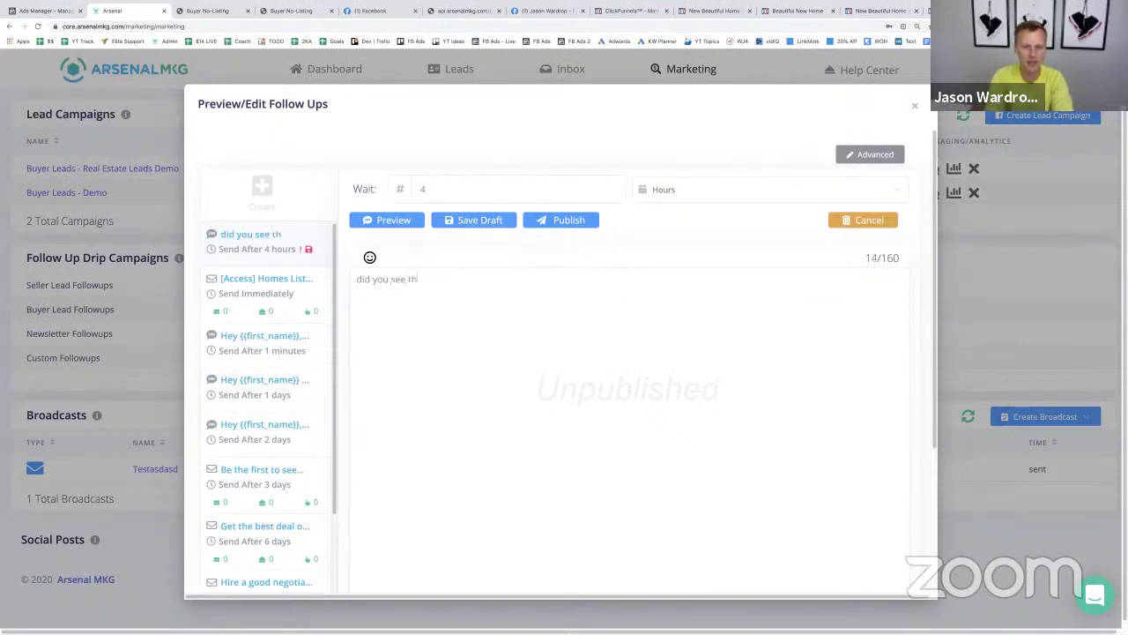
text(is??)
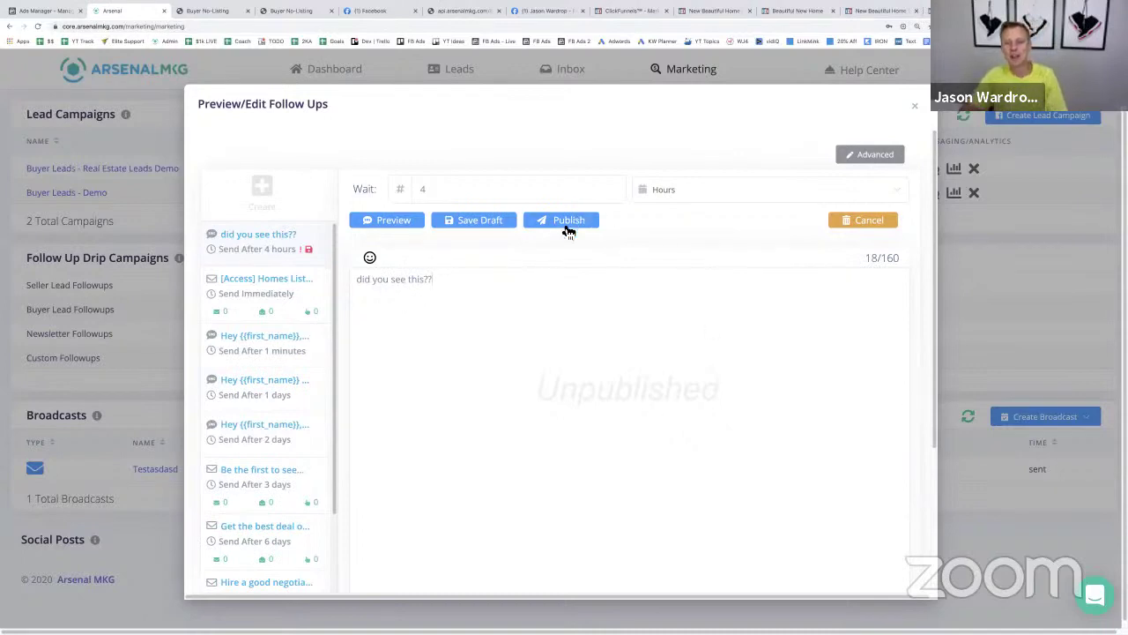
click(561, 219)
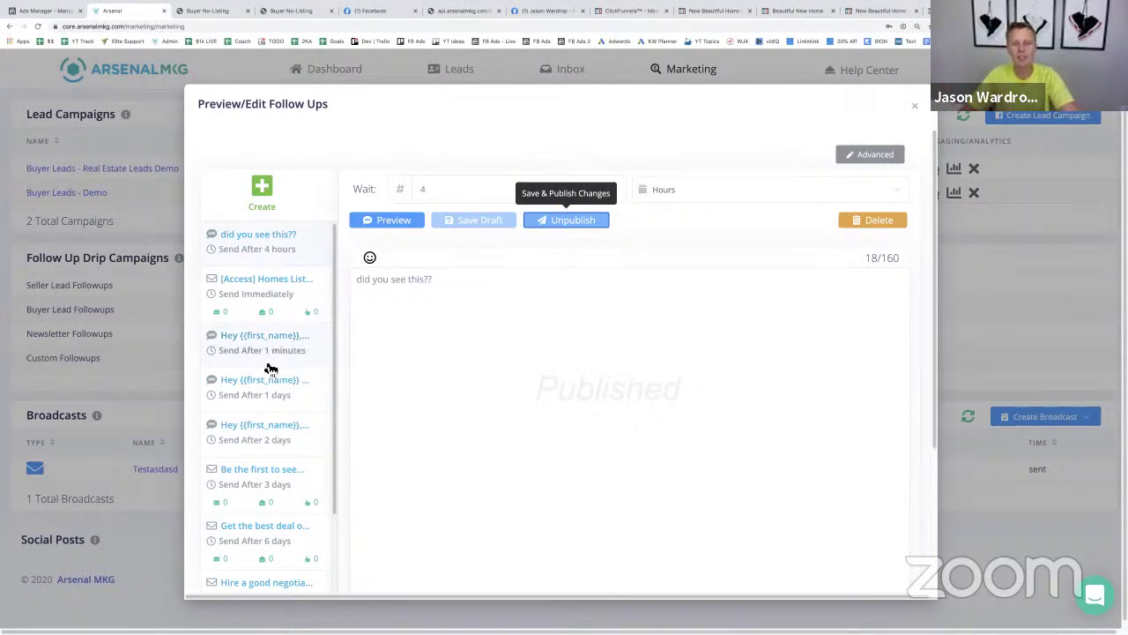
- Review the 1-day and 2-day follow-ups through the 360-day message, then close the editor
click(273, 398)
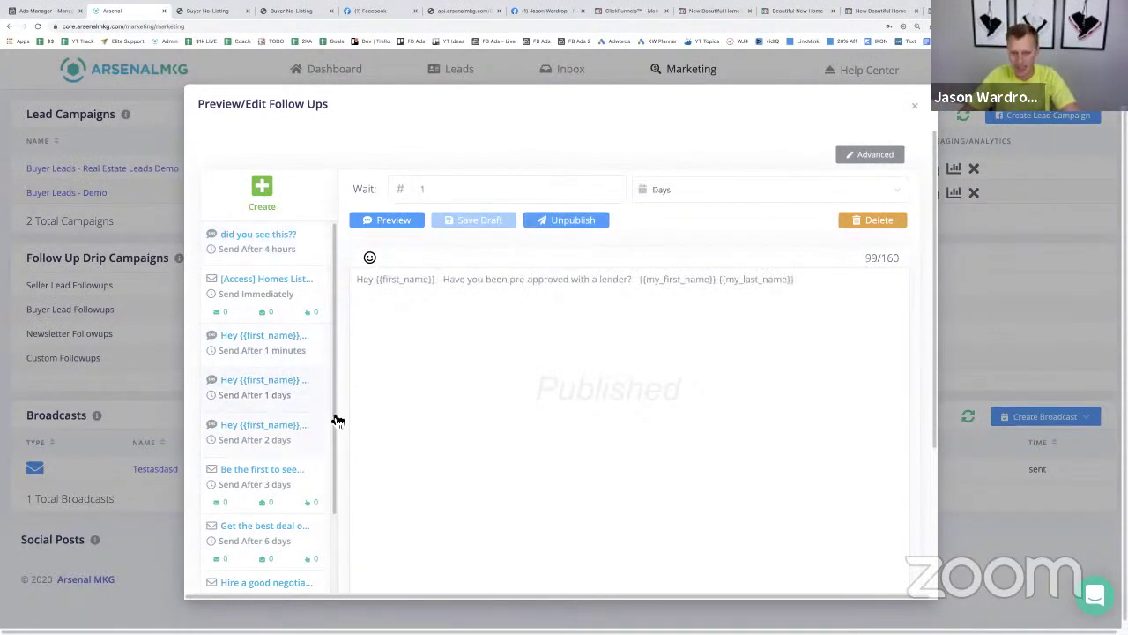
click(298, 451)
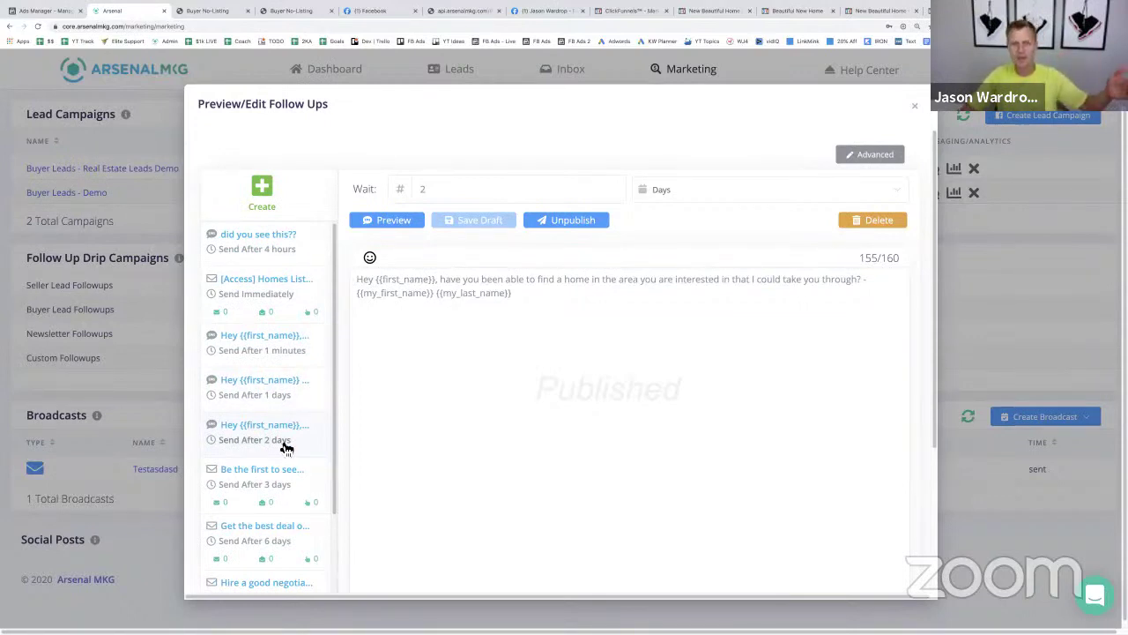
scroll(286, 449, down, 2)
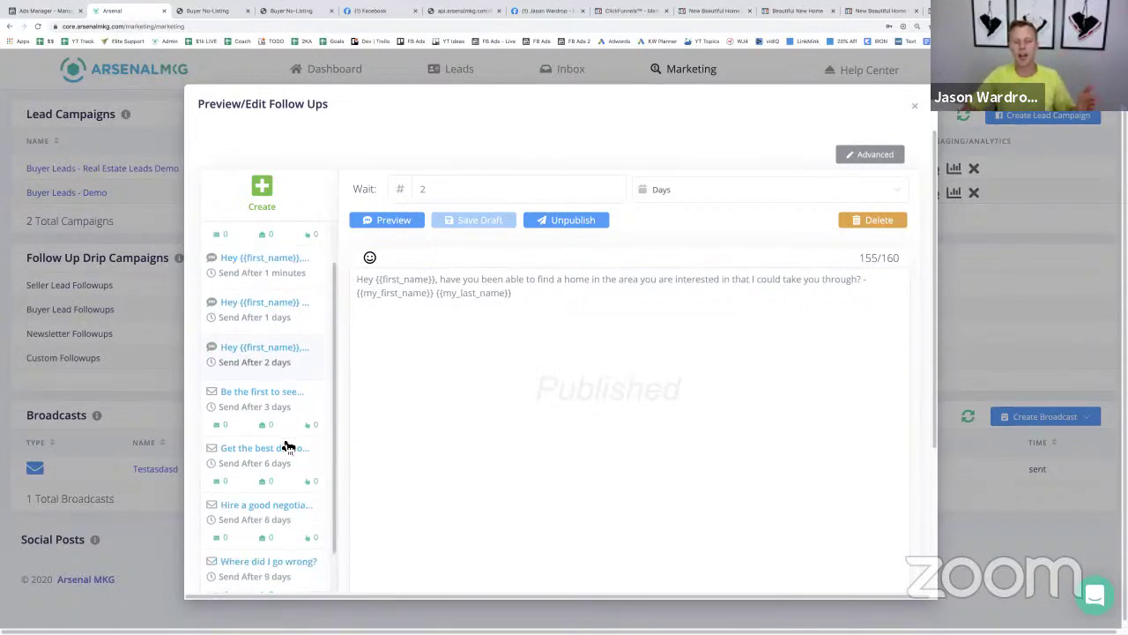
scroll(296, 484, down, 10)
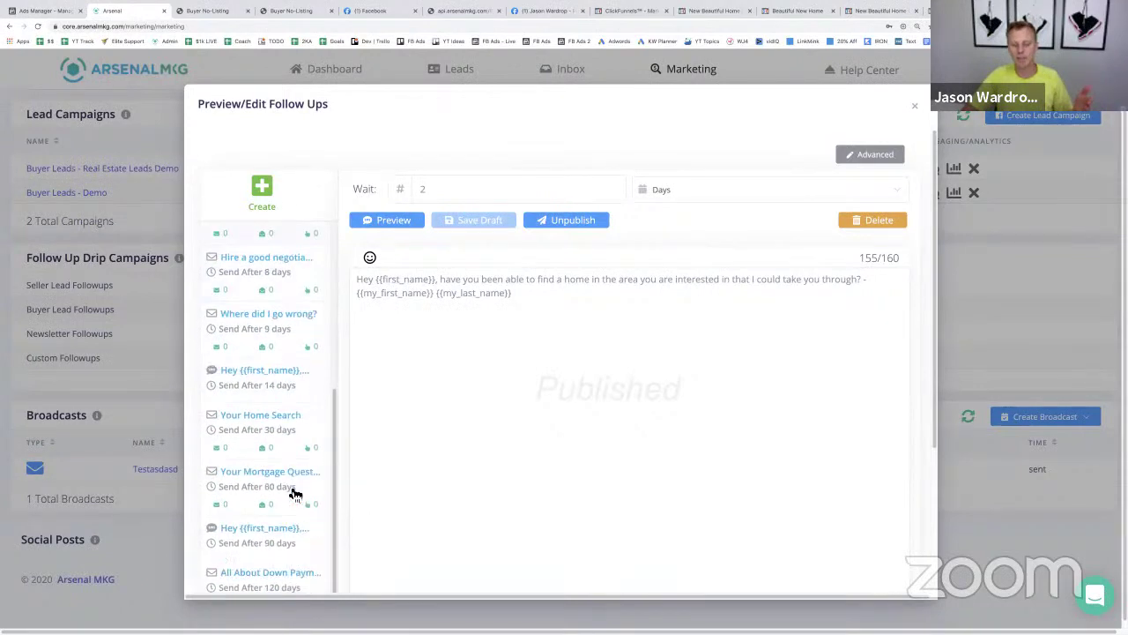
scroll(295, 489, down, 3)
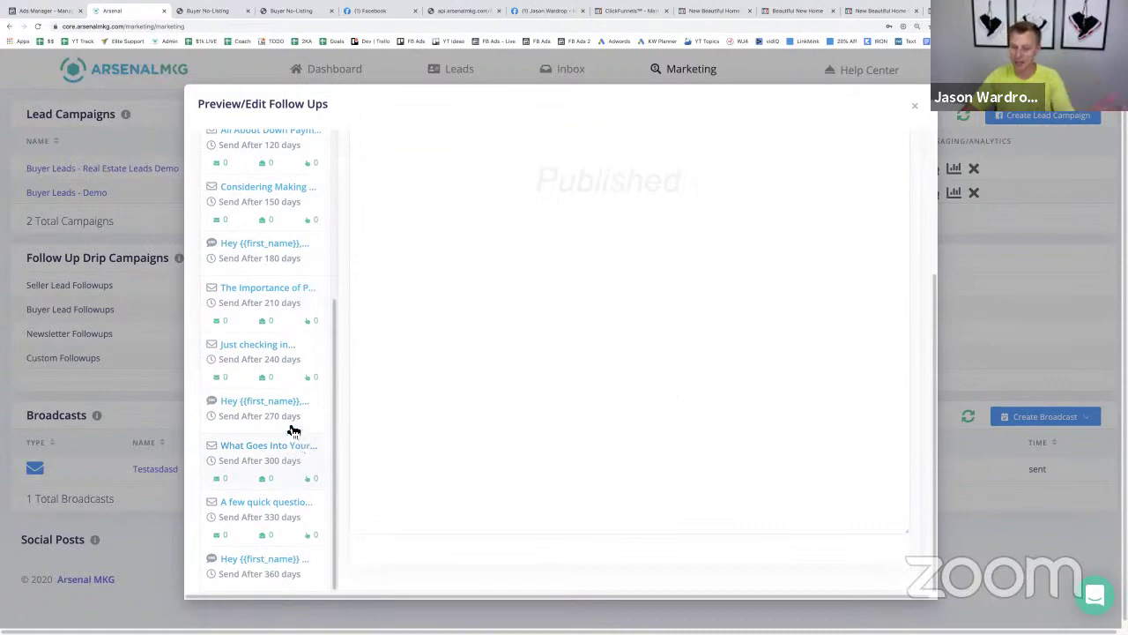
click(917, 107)
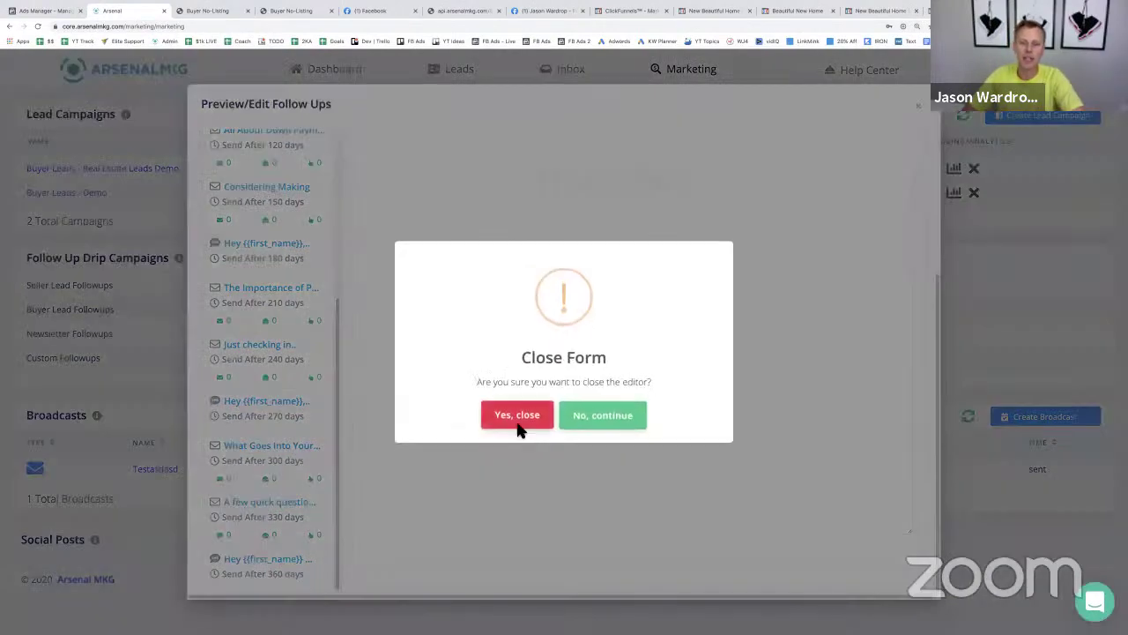
click(518, 415)
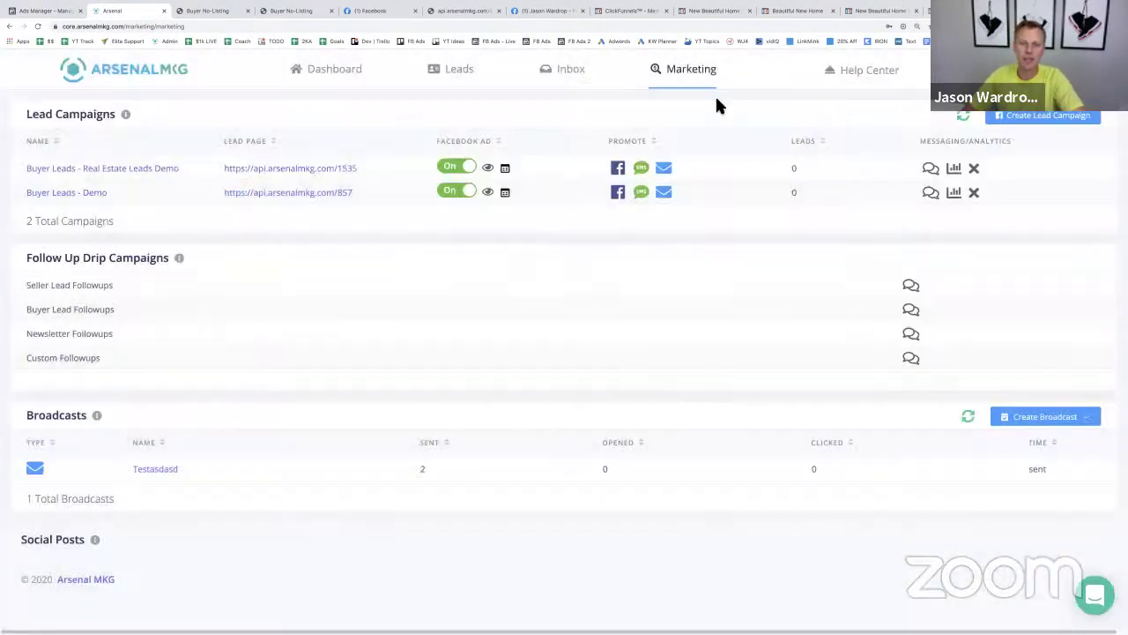
- Open the Test lead's conversation in the lead Inbox
click(467, 78)
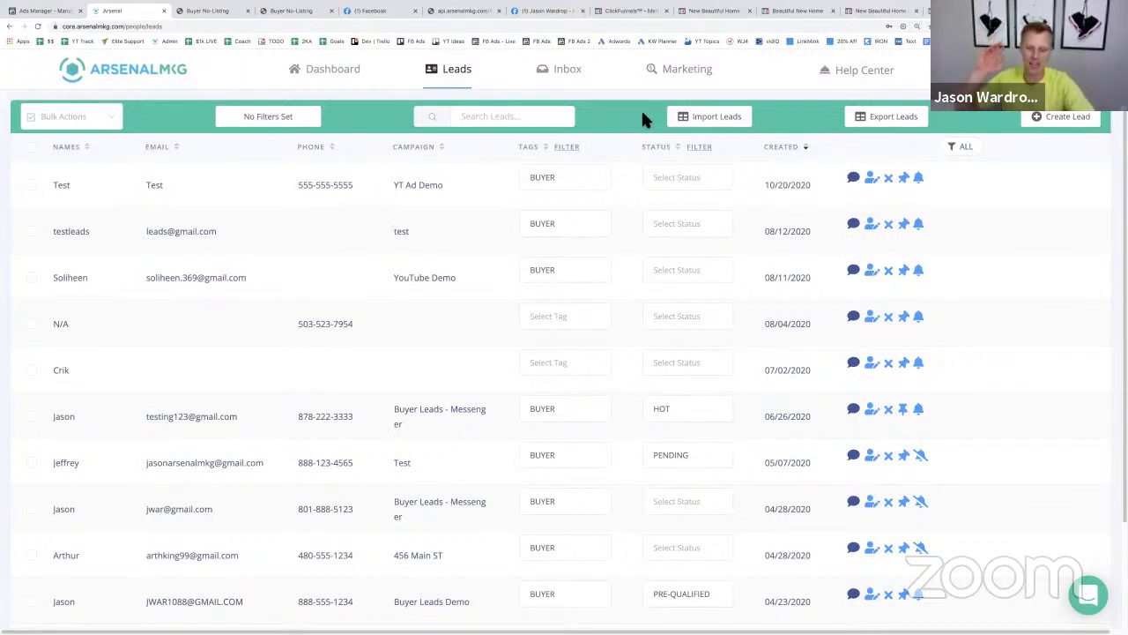
click(577, 76)
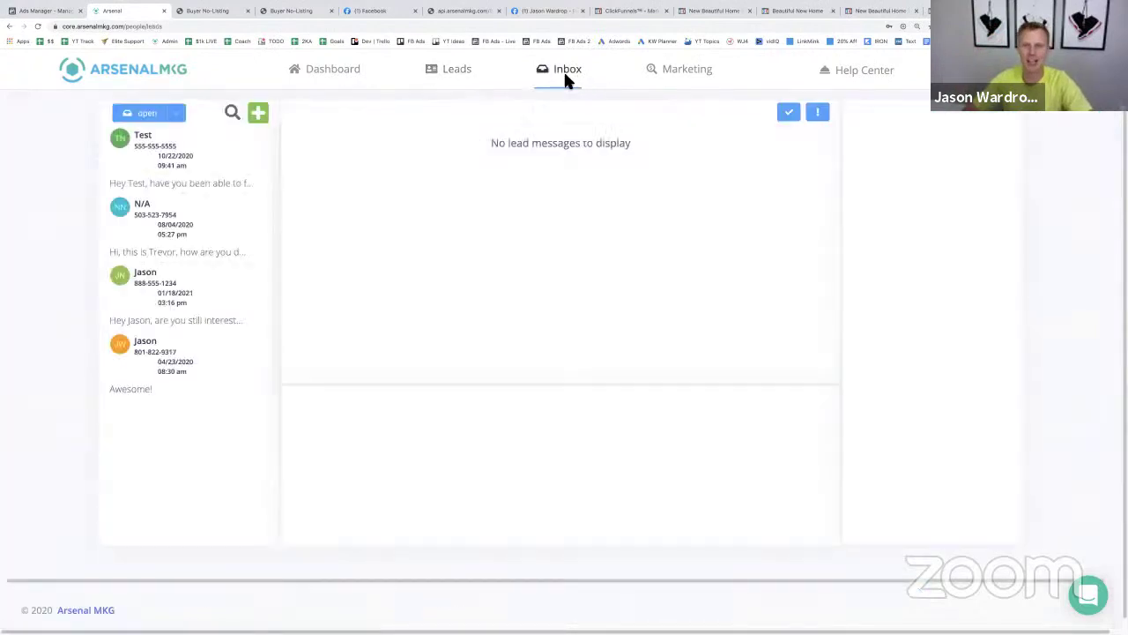
click(206, 171)
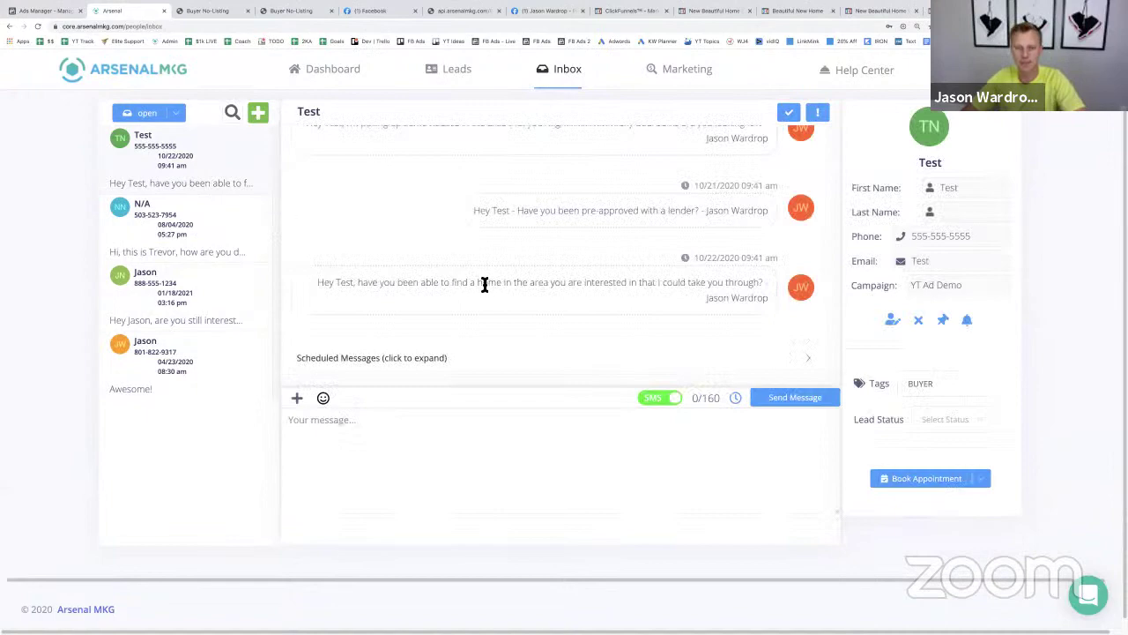
scroll(486, 285, down, 3)
- Set the Test lead's status to WARM and return to the Marketing page
click(675, 398)
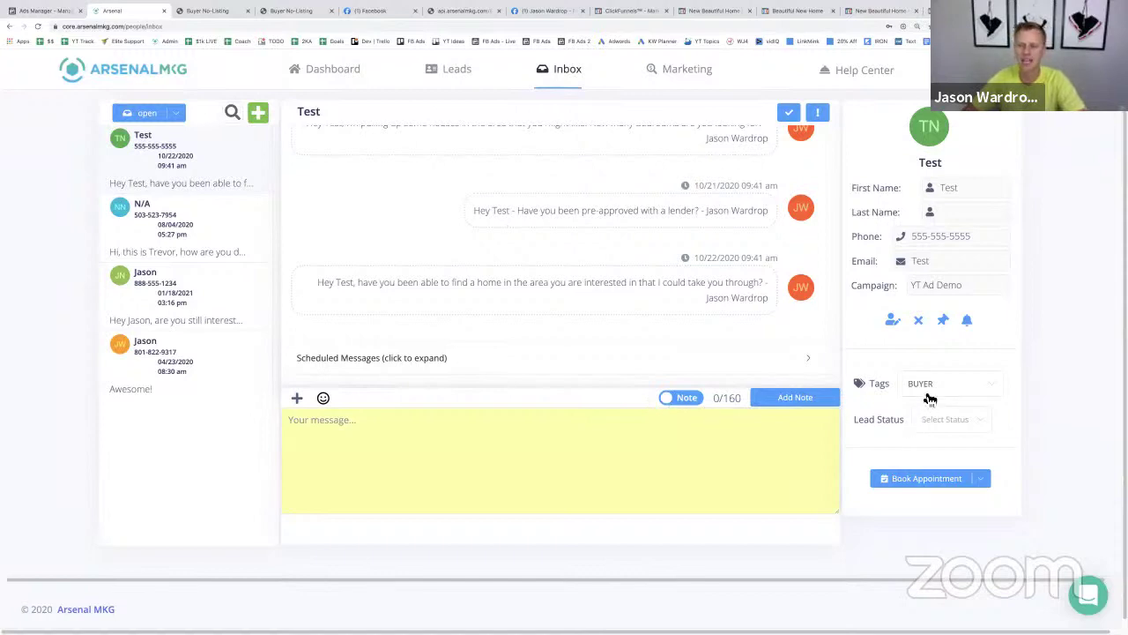
click(941, 422)
click(950, 480)
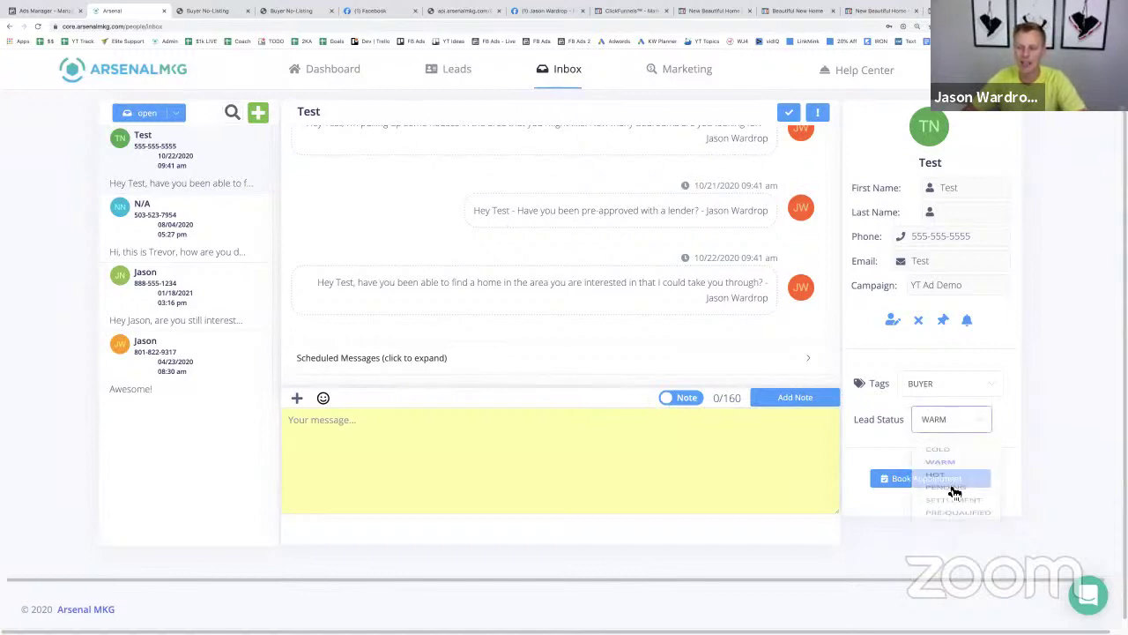
click(676, 397)
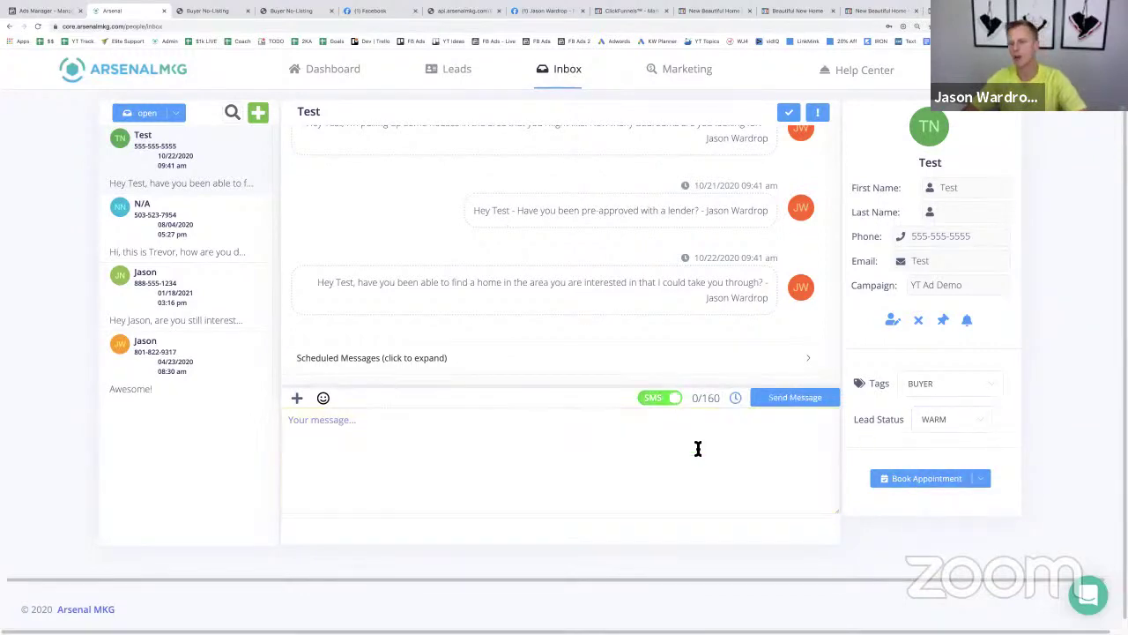
scroll(643, 333, up, 5)
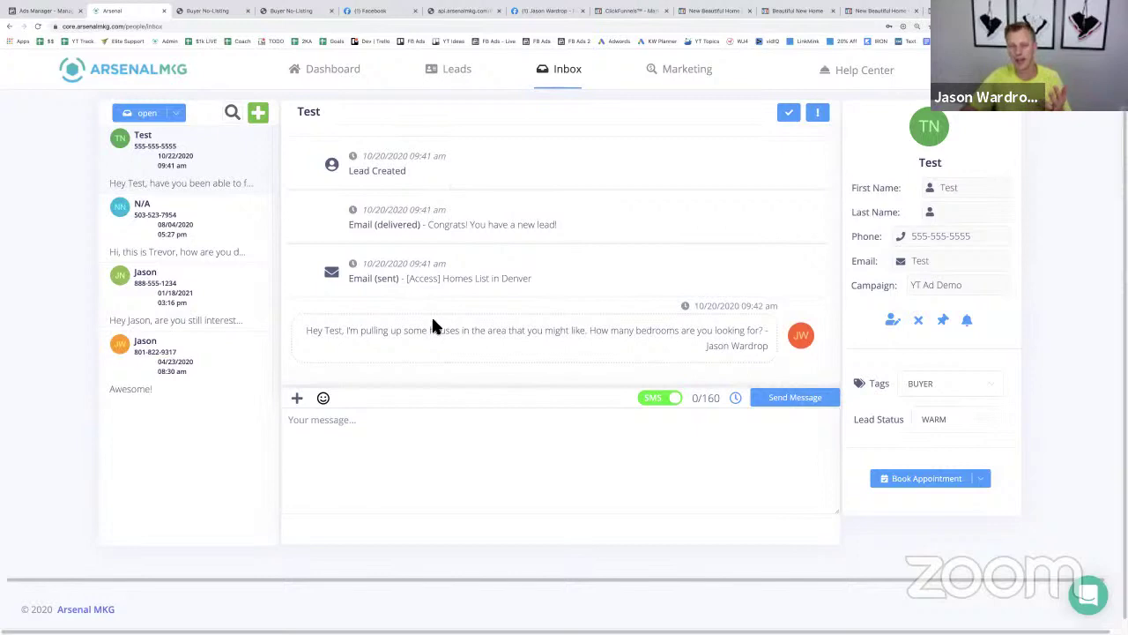
click(674, 77)
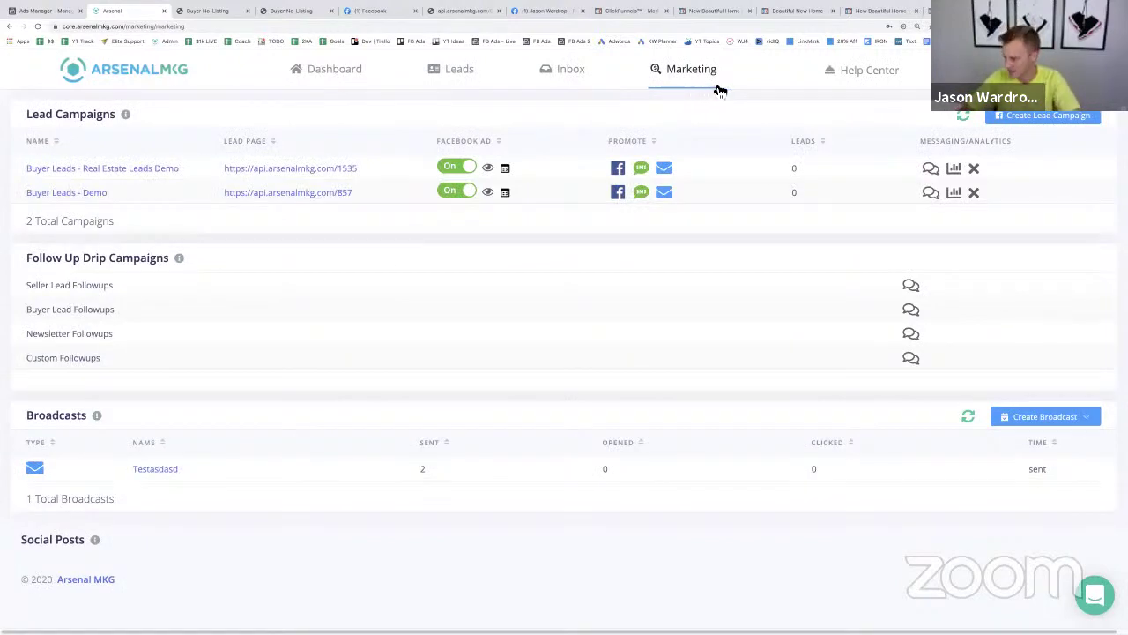
click(291, 168)
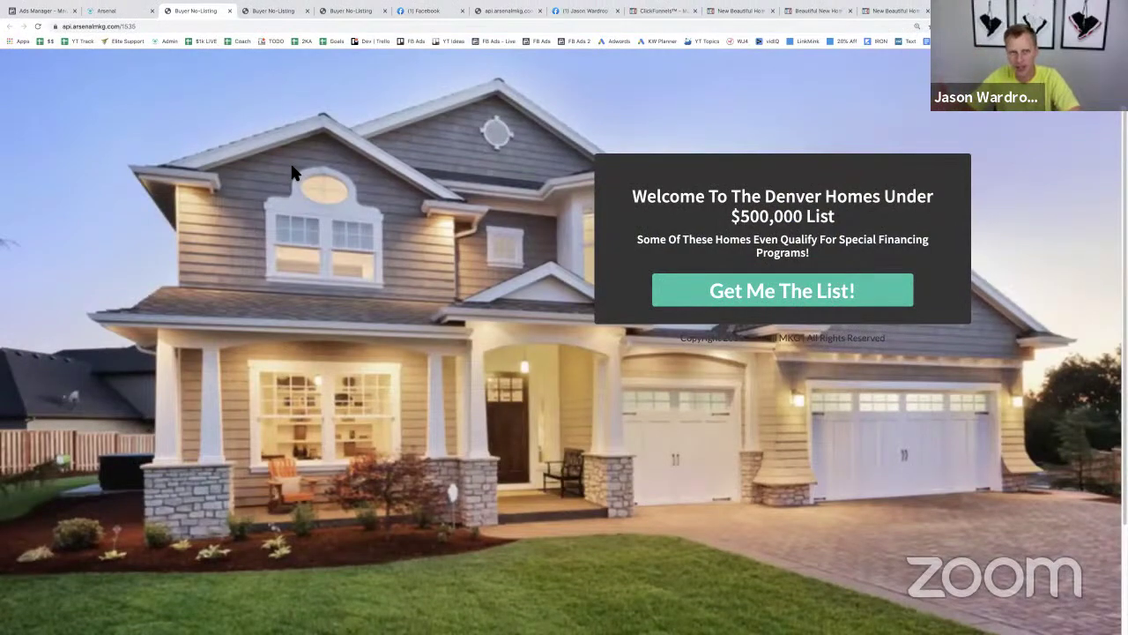
click(796, 293)
click(549, 130)
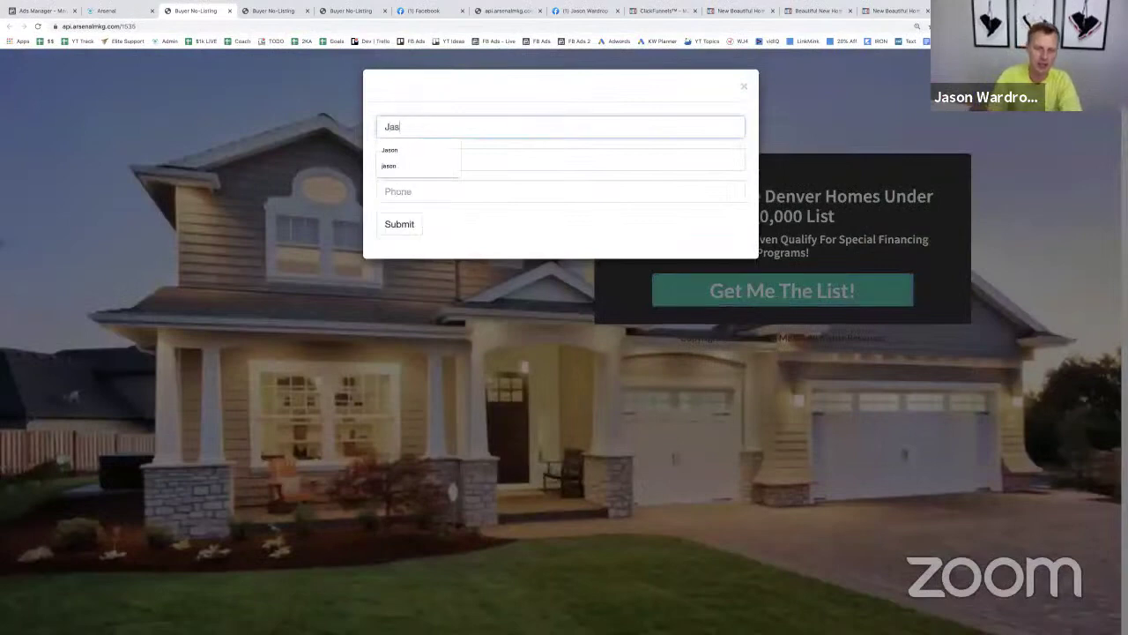
key(Tab)
key(Down)
key(Return)
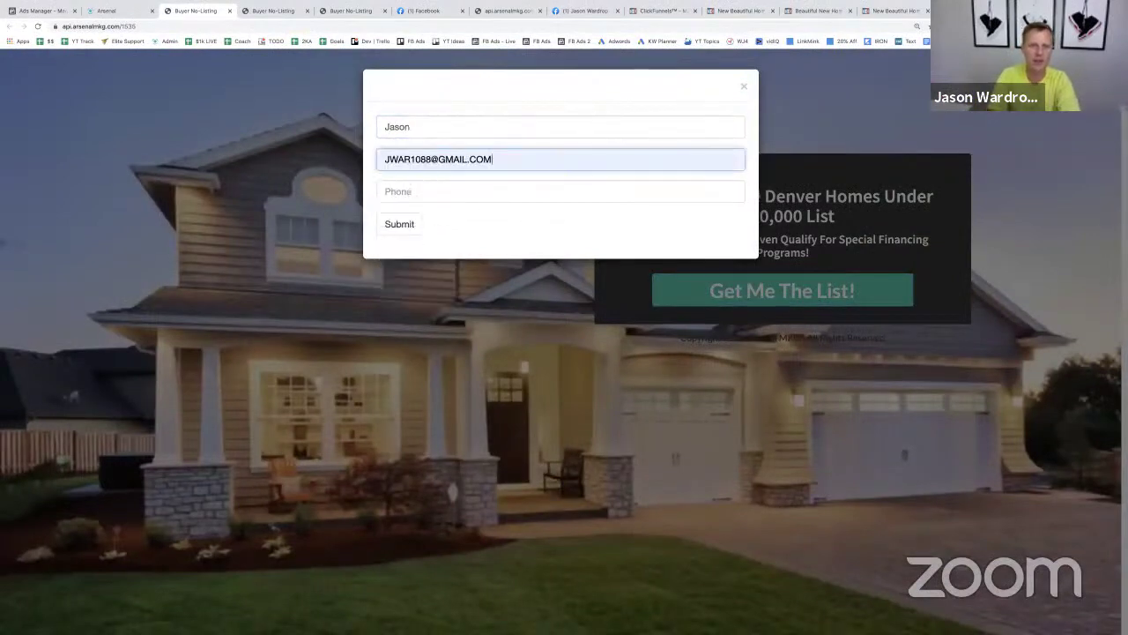
key(Tab)
key(Down)
key(Return)
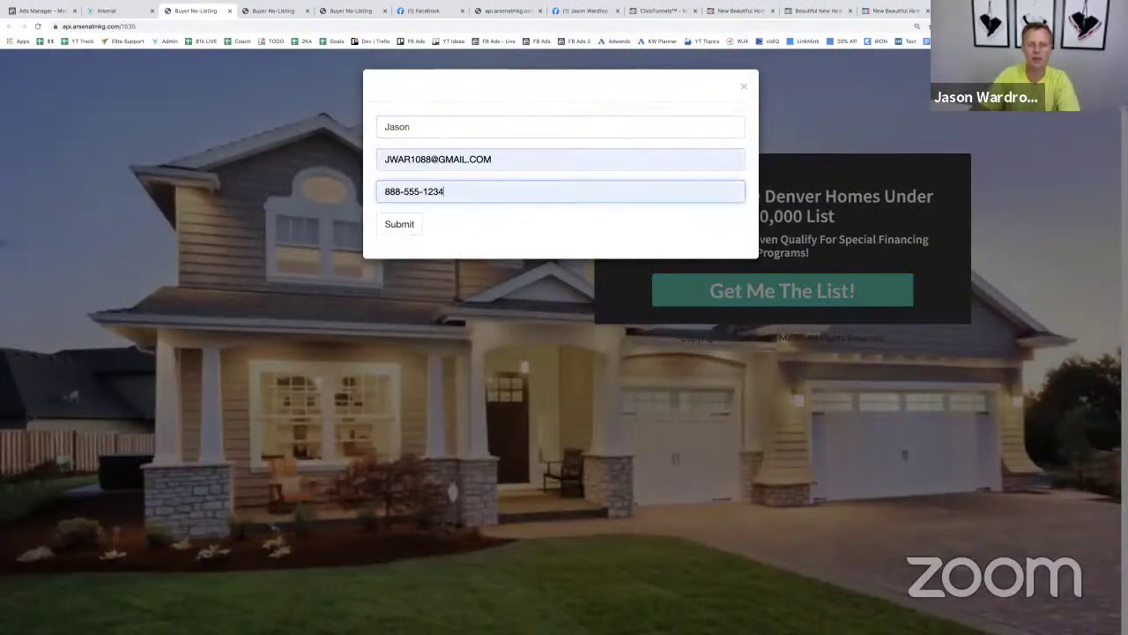
click(396, 225)
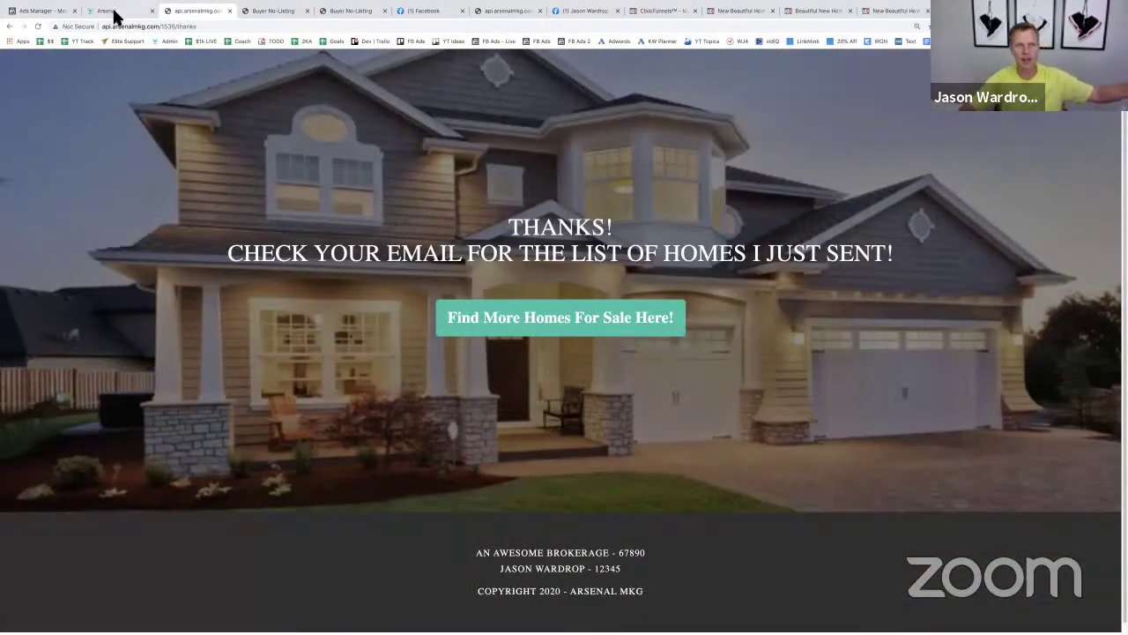
click(116, 12)
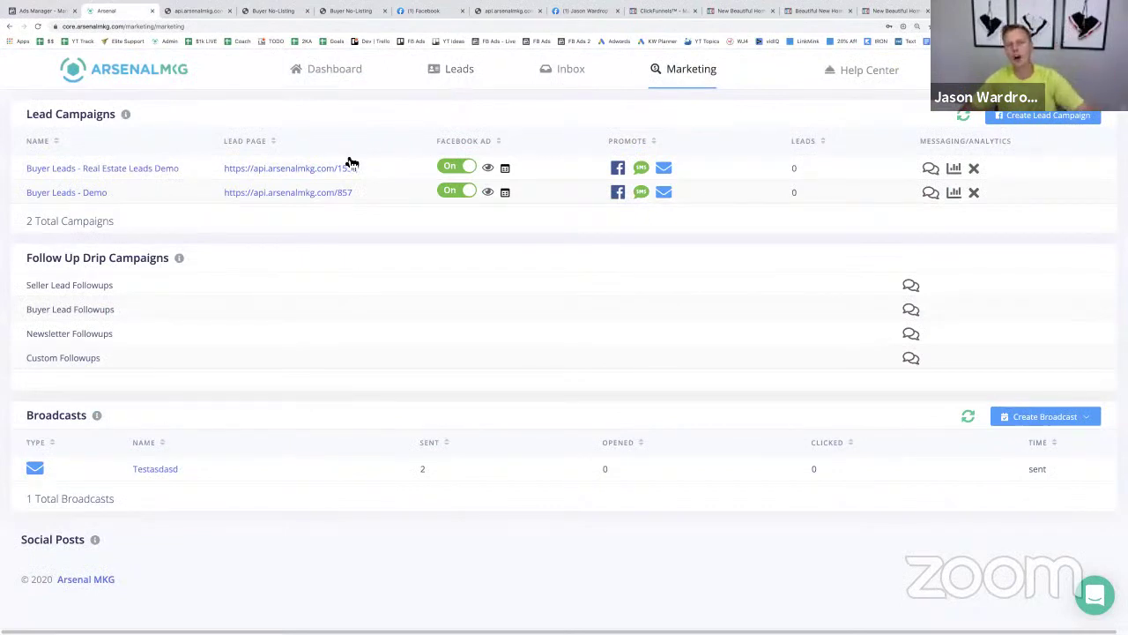
click(930, 168)
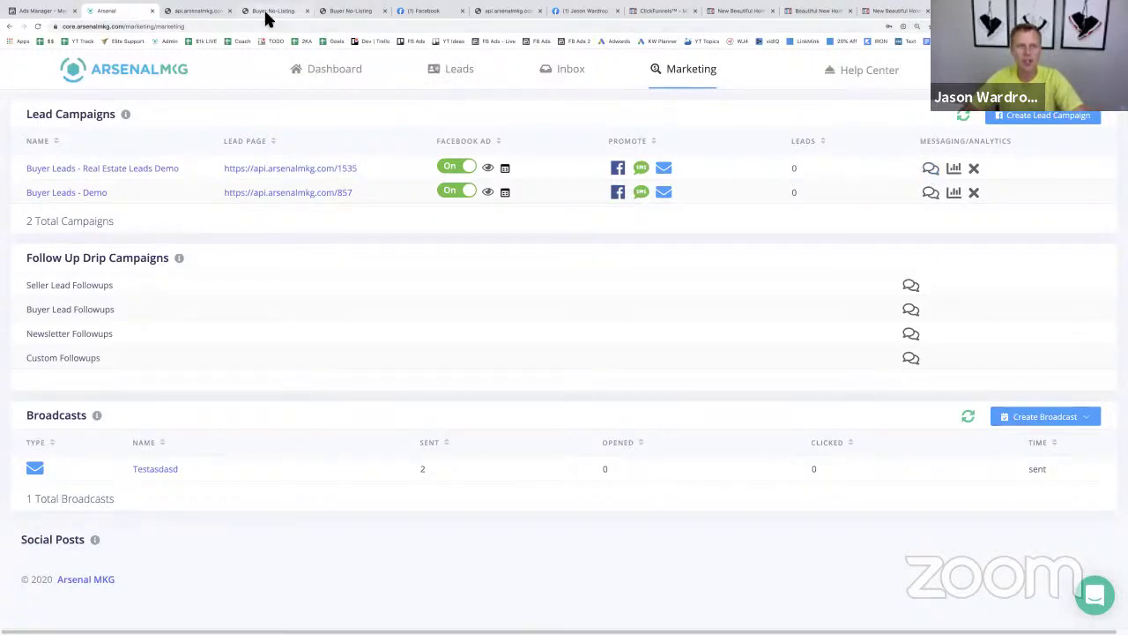
click(270, 11)
click(208, 12)
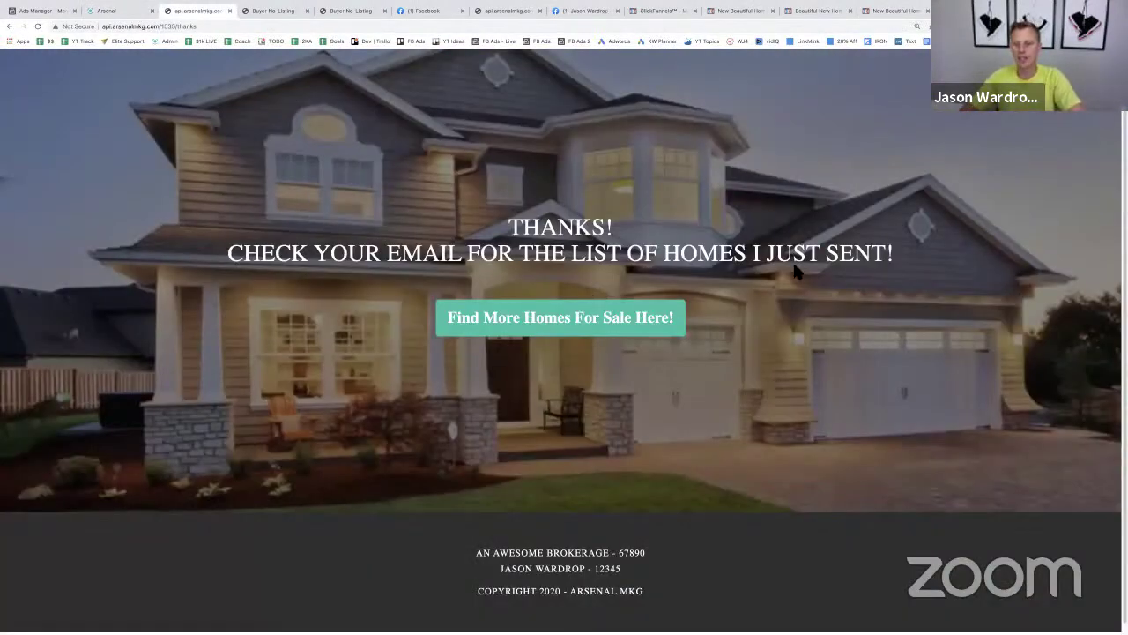
- Open the Messenger buyer bot from the thank-you page and enlarge the page
click(577, 322)
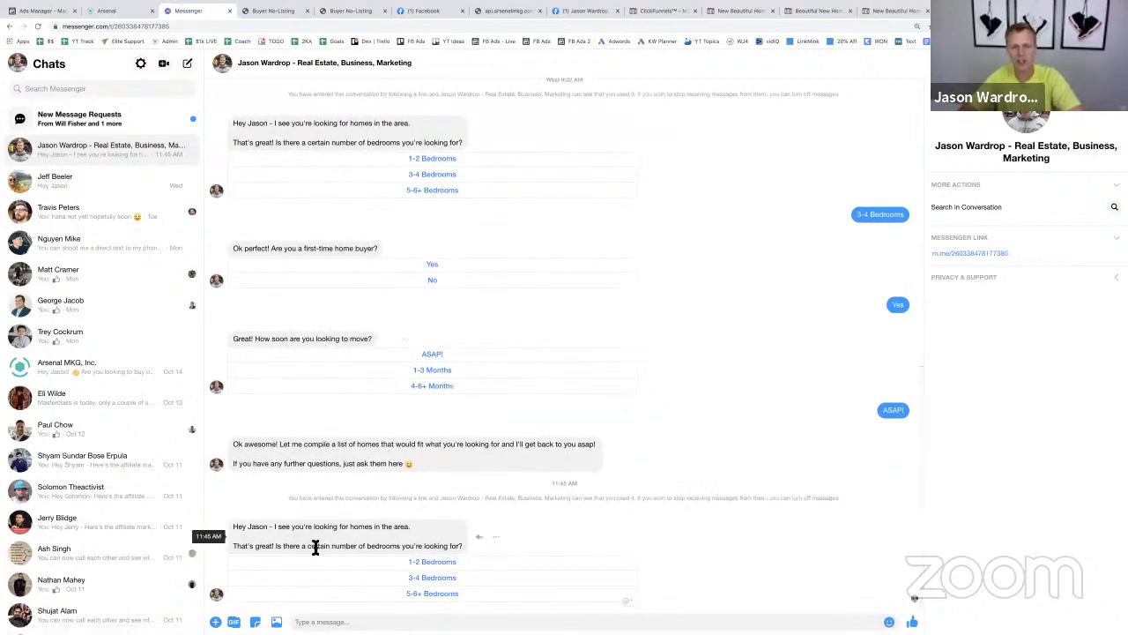
key(super+equal)
key(super+equal)
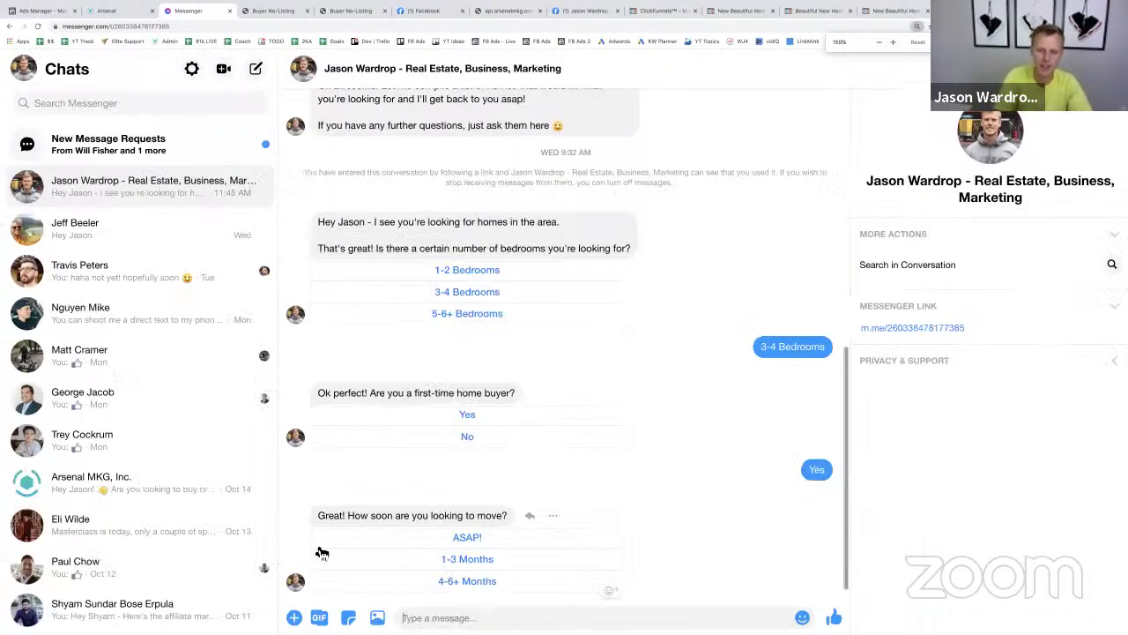
scroll(431, 536, down, 5)
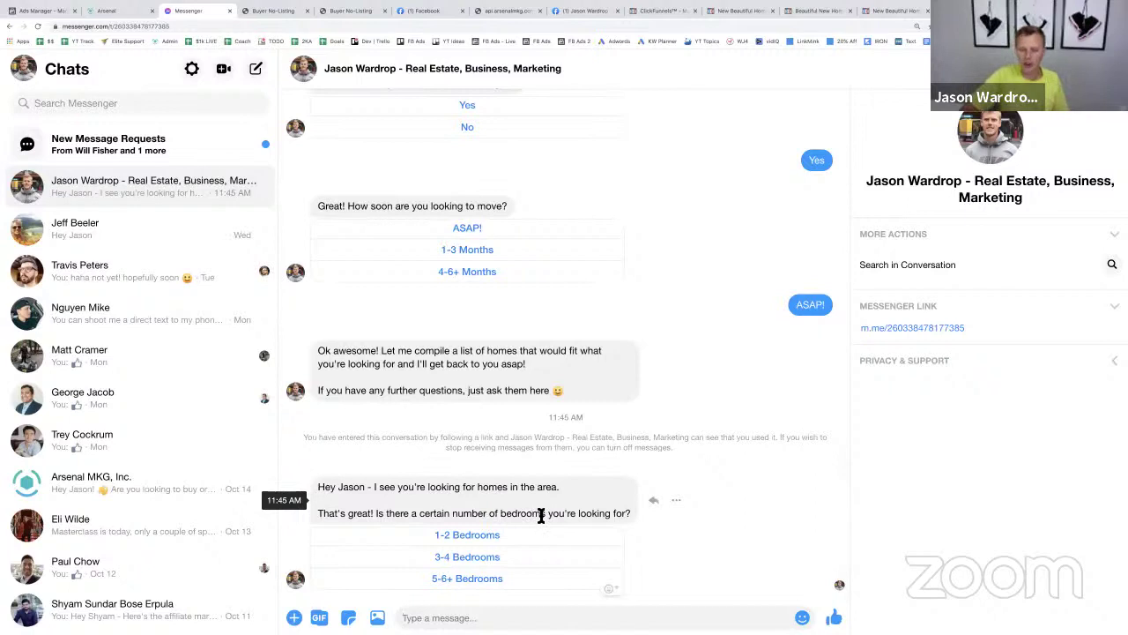
- Answer the bot with 3-4 Bedrooms, Yes and ASAP!, then return to Arsenal MKG
click(533, 558)
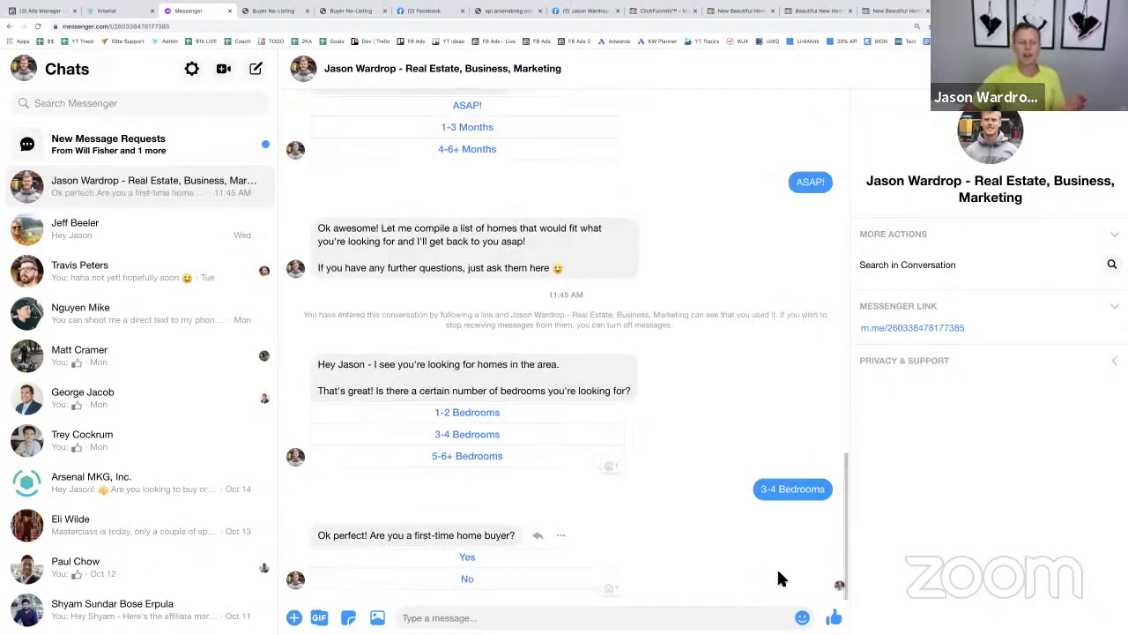
click(487, 564)
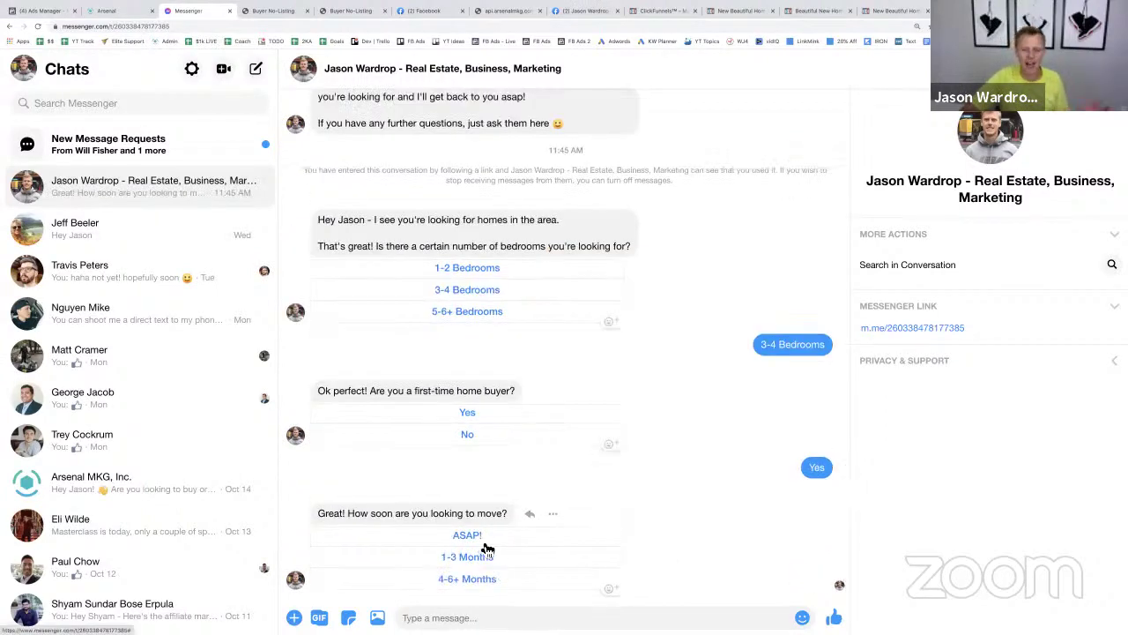
click(481, 538)
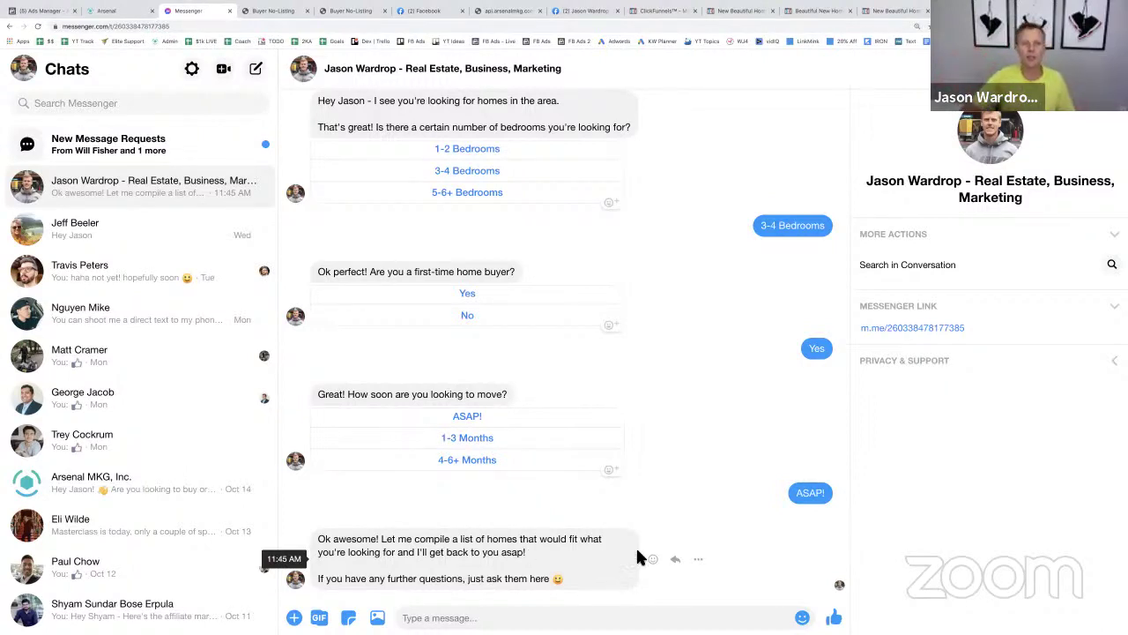
click(103, 12)
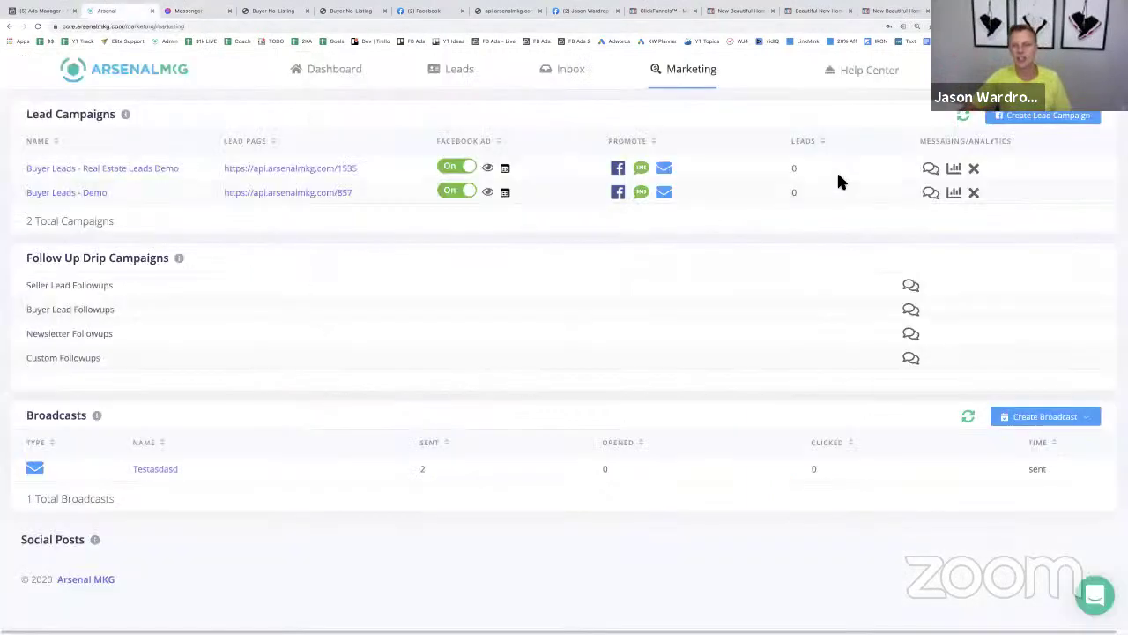
- Open and close the buyer campaign's follow-up editor, then go back to Messenger
click(930, 169)
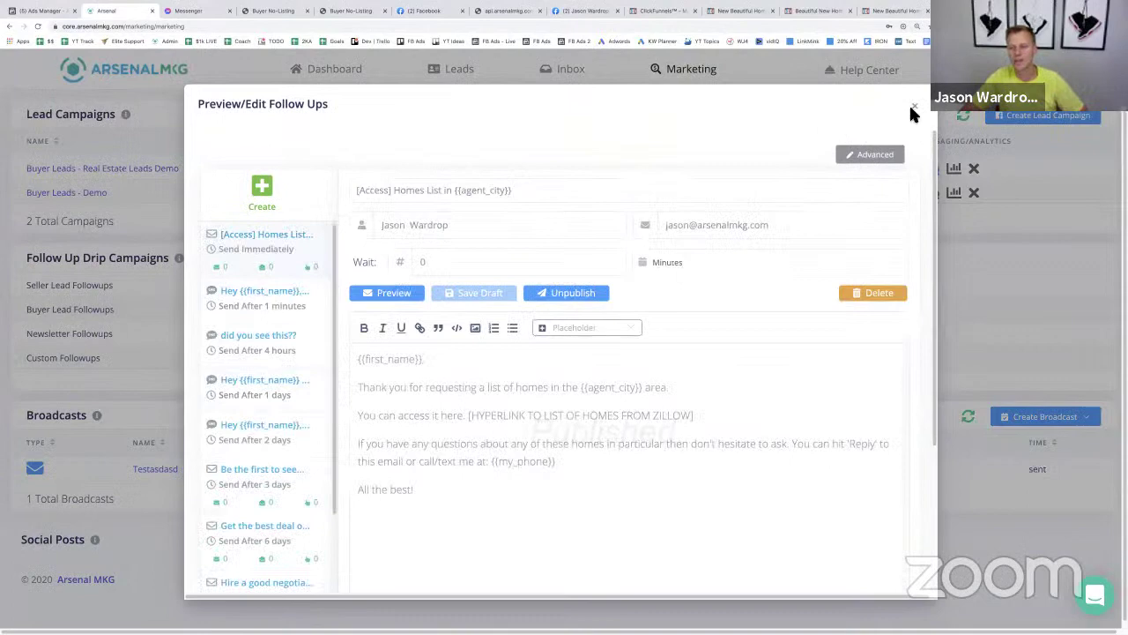
click(914, 106)
click(527, 412)
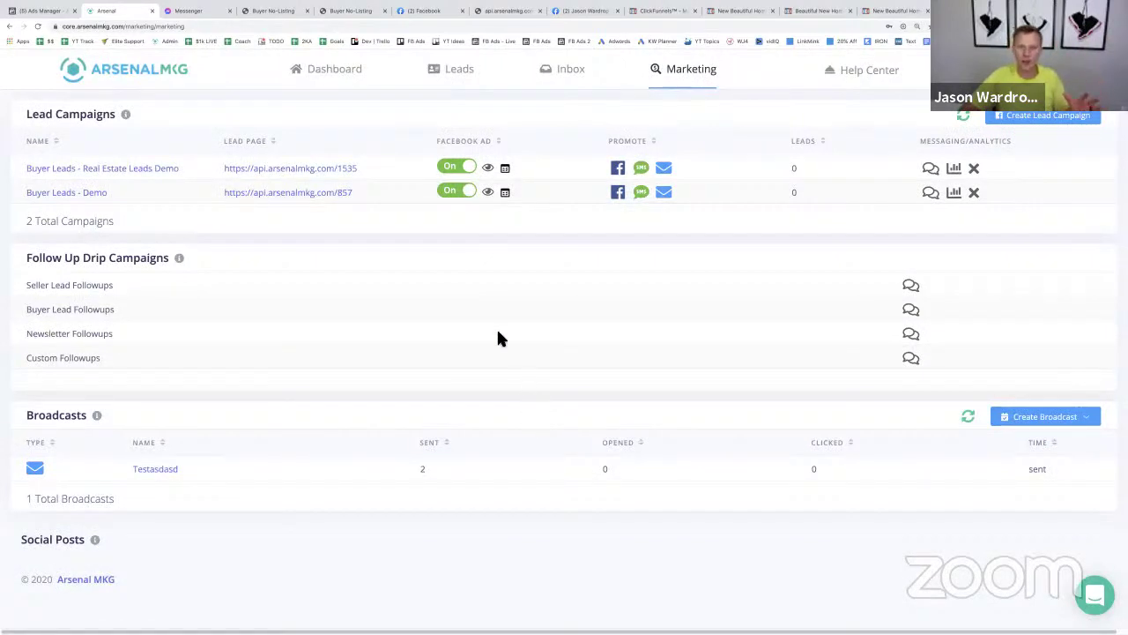
click(205, 15)
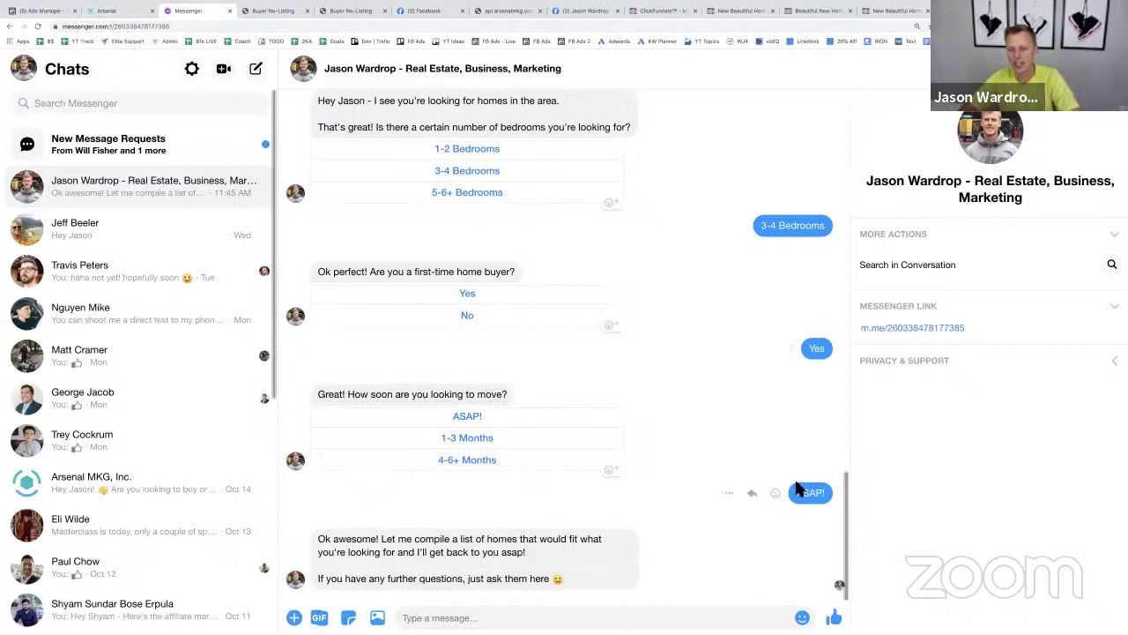
- Highlight the ASAP! reply, then switch back to the Arsenal MKG dashboard
drag(820, 495, 788, 474)
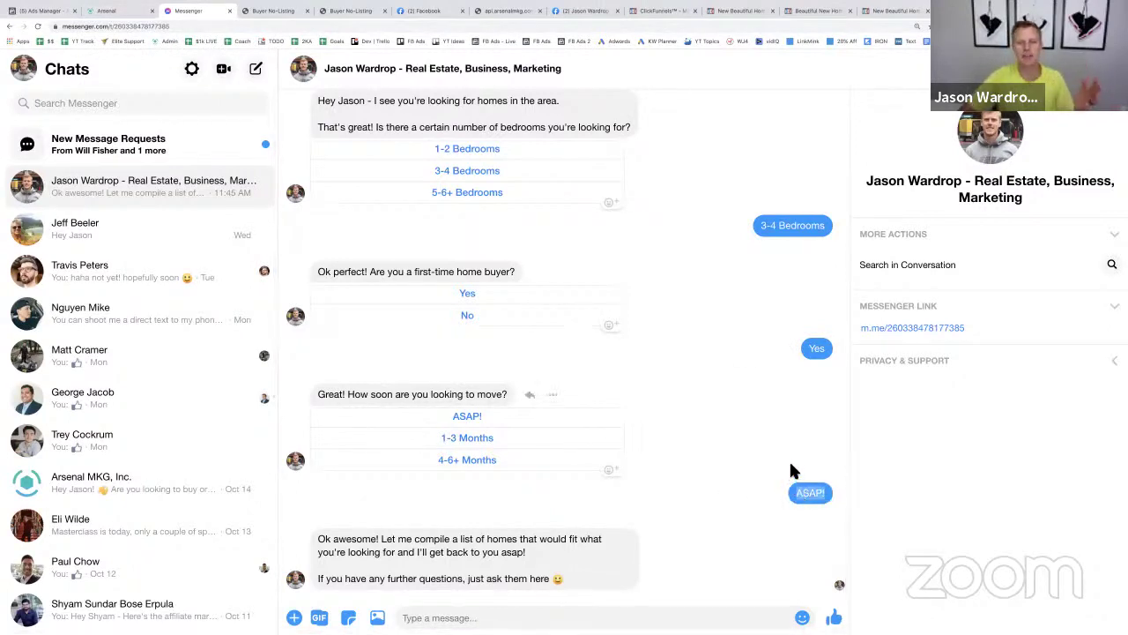
click(132, 12)
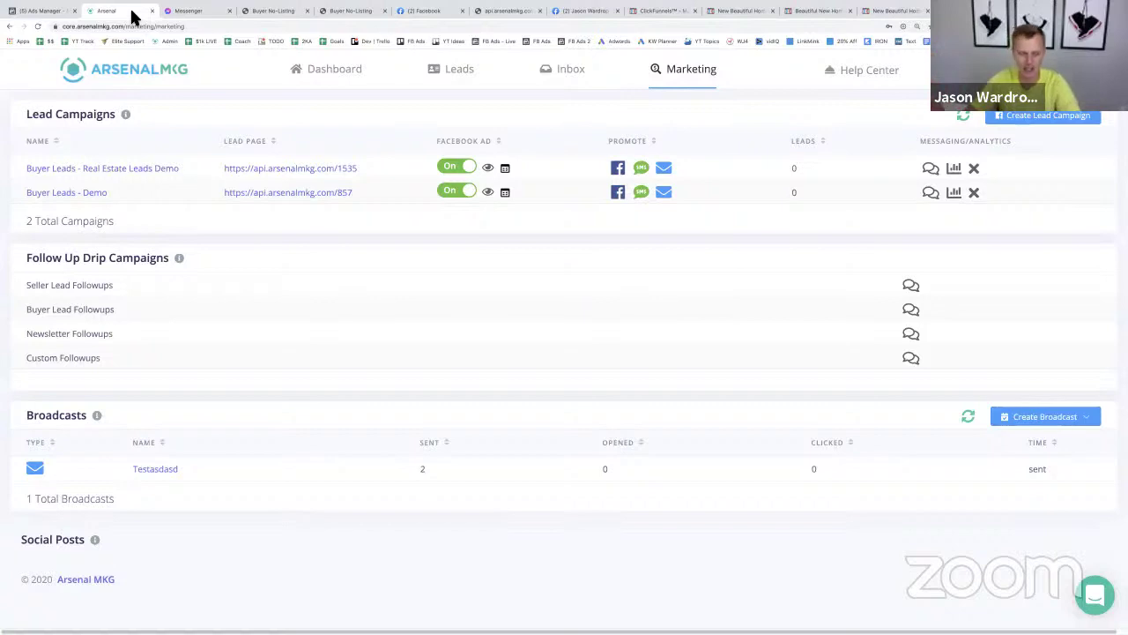
- Open Arsenal's 30-Day Lead Challenge page in a new browser tab
key(ctrl+t)
text(ar)
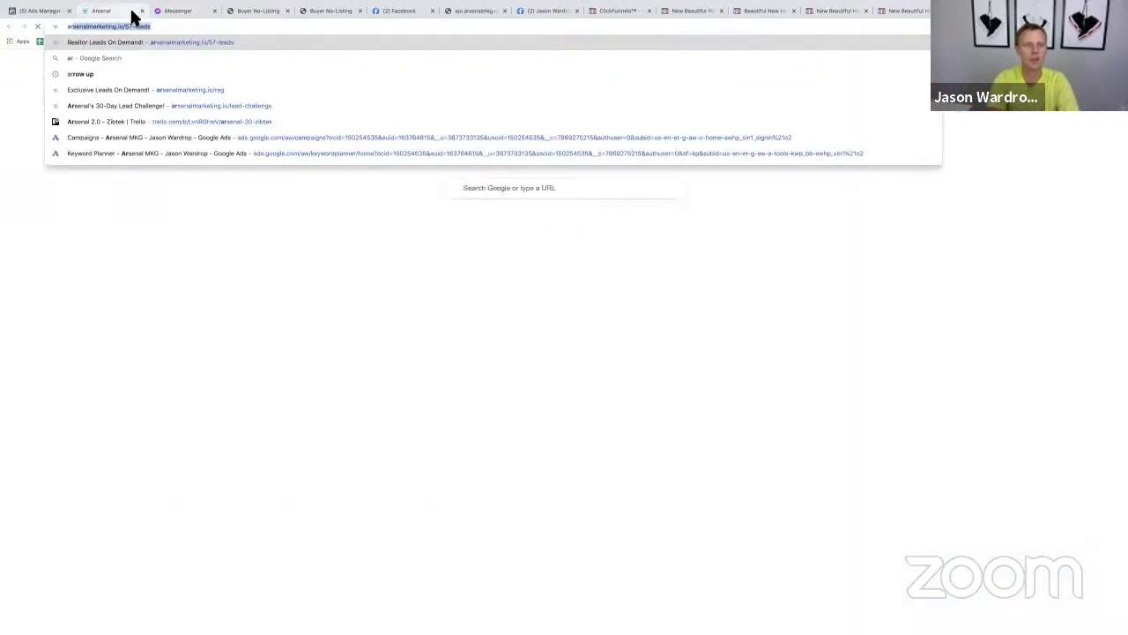
key(Down)
key(Down)
key(Down)
key(Return)
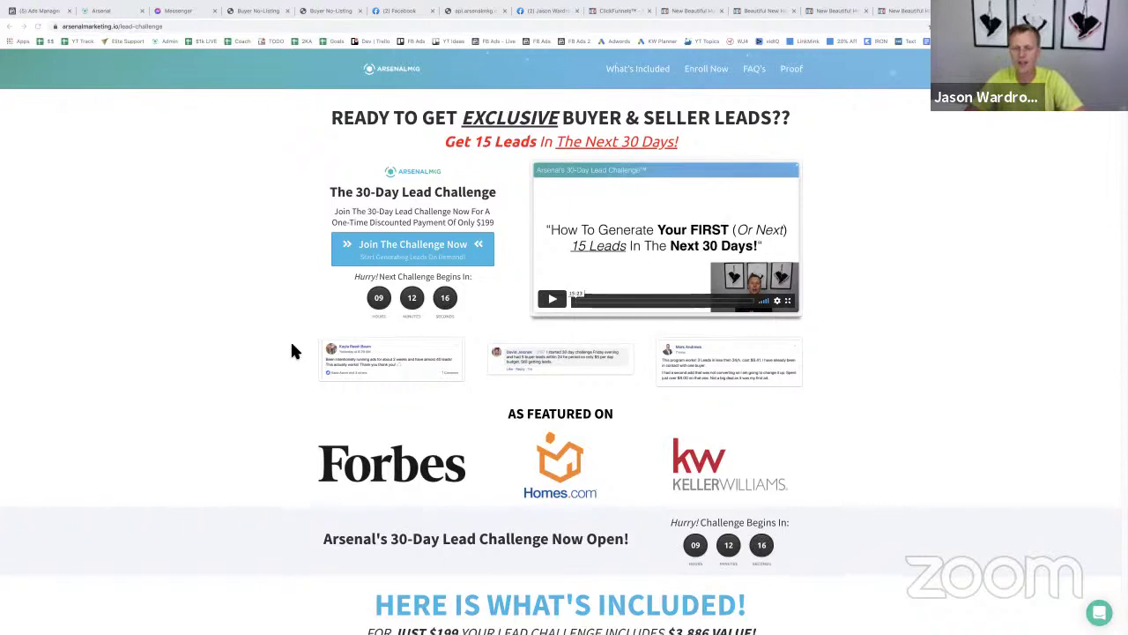
scroll(293, 351, down, 3)
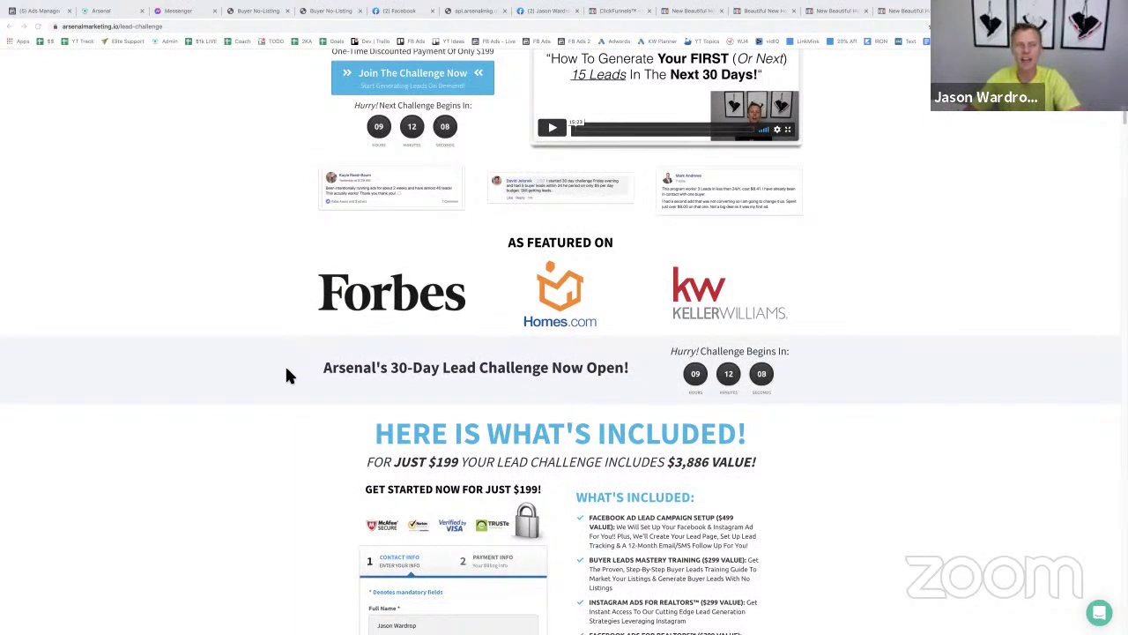
scroll(282, 373, down, 2)
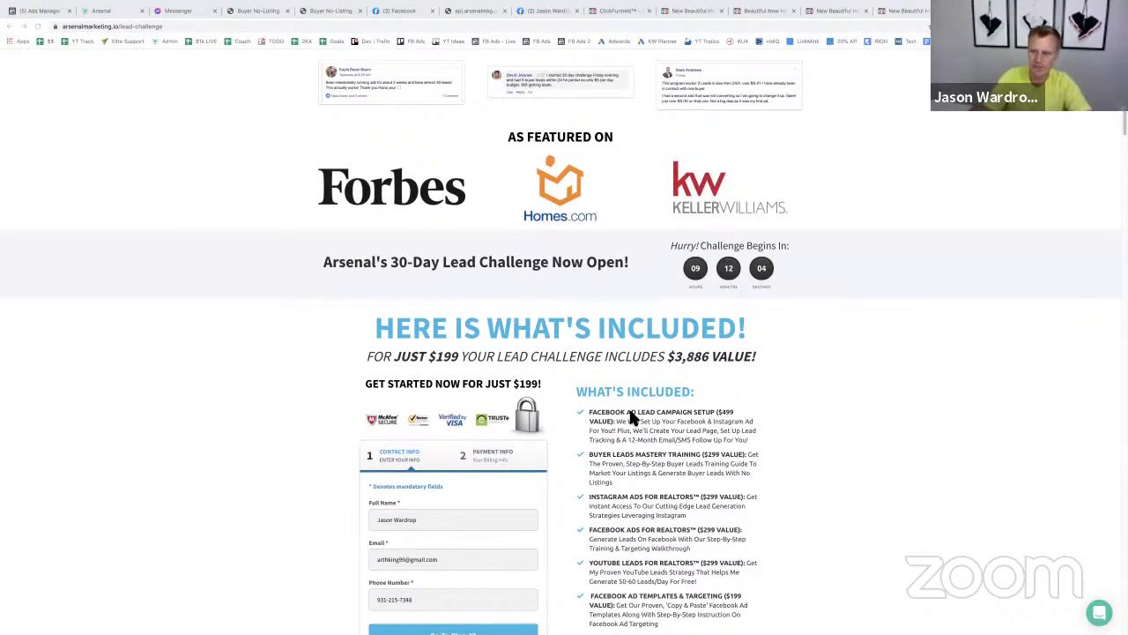
- Zoom the page to 175% and scroll to the $199 offer's included list
key(super+l)
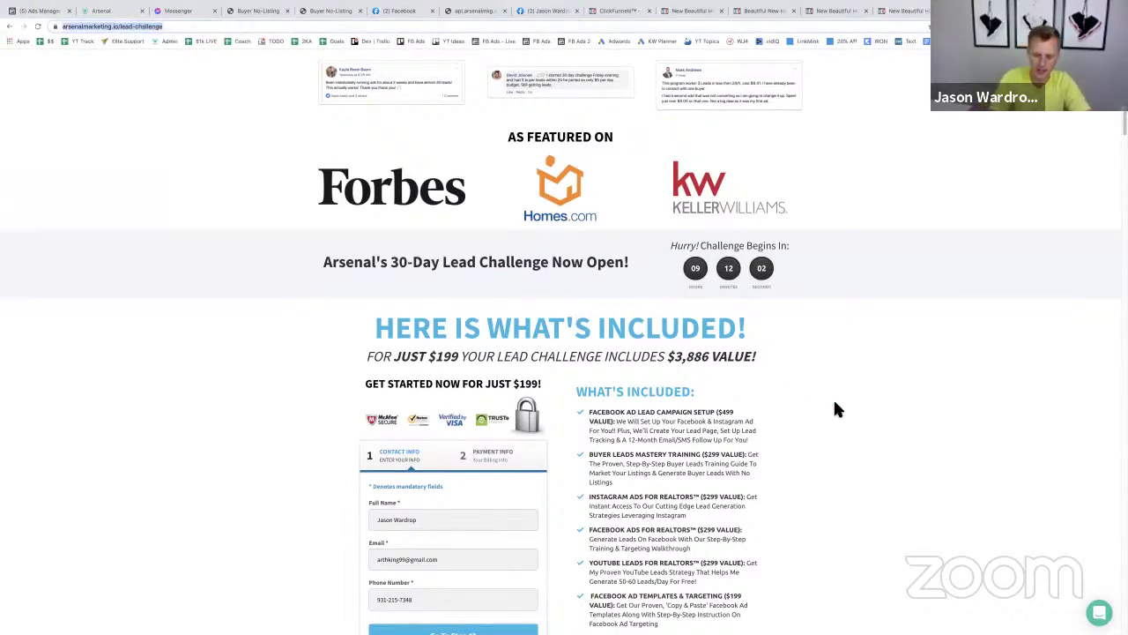
key(super+equal)
key(super+equal)
key(super+equal)
key(super+equal)
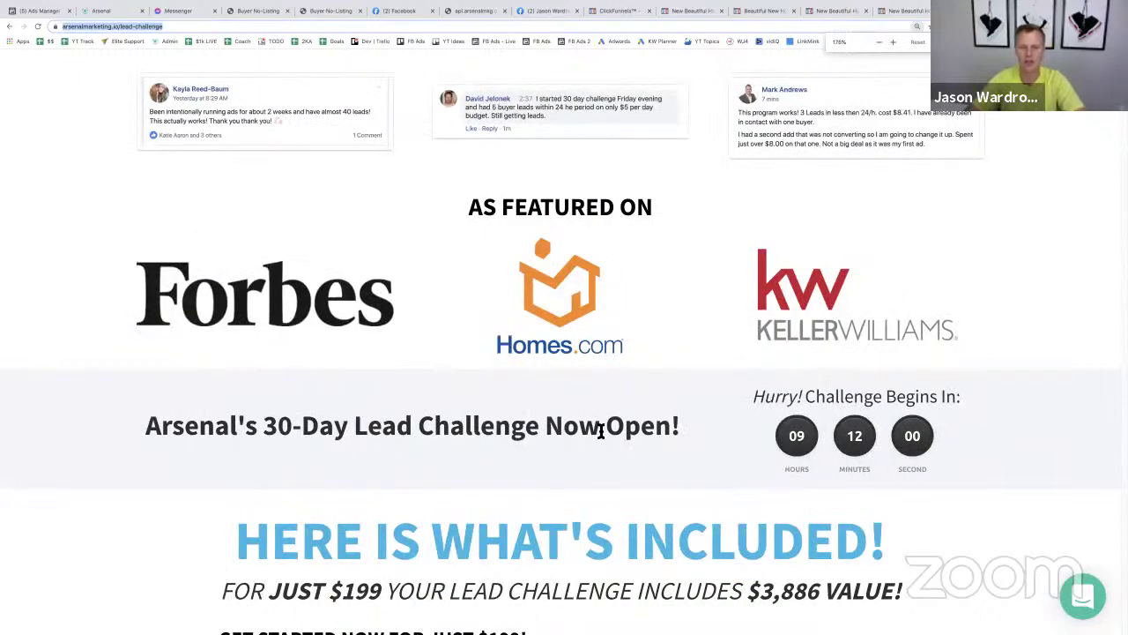
scroll(601, 430, down, 5)
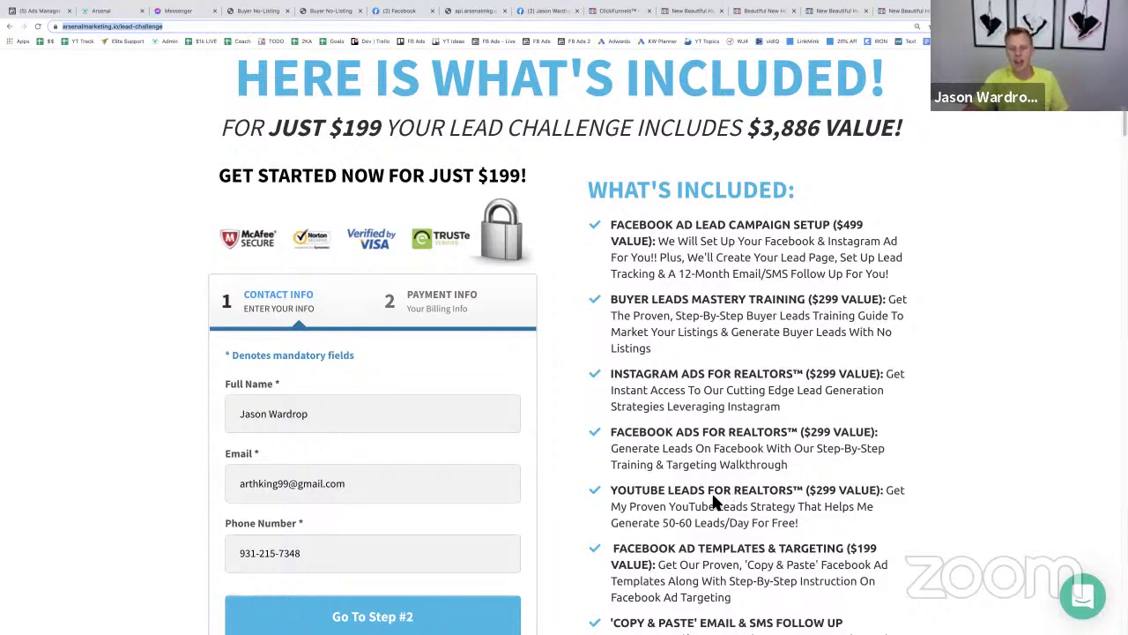
scroll(712, 499, down, 1)
scroll(714, 500, down, 1)
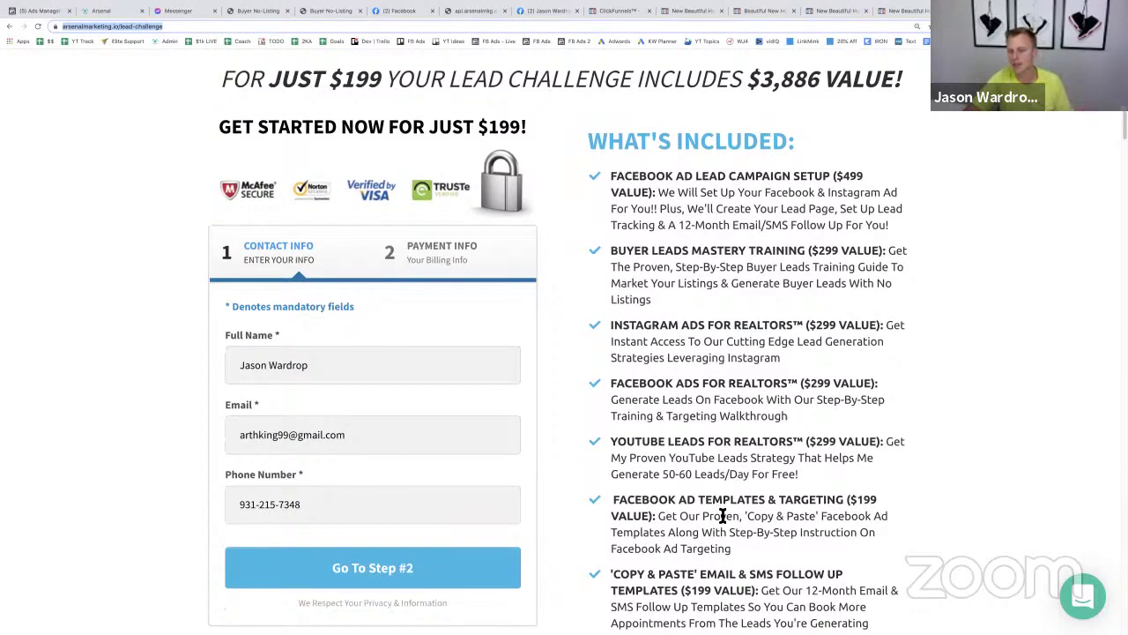
scroll(722, 516, down, 4)
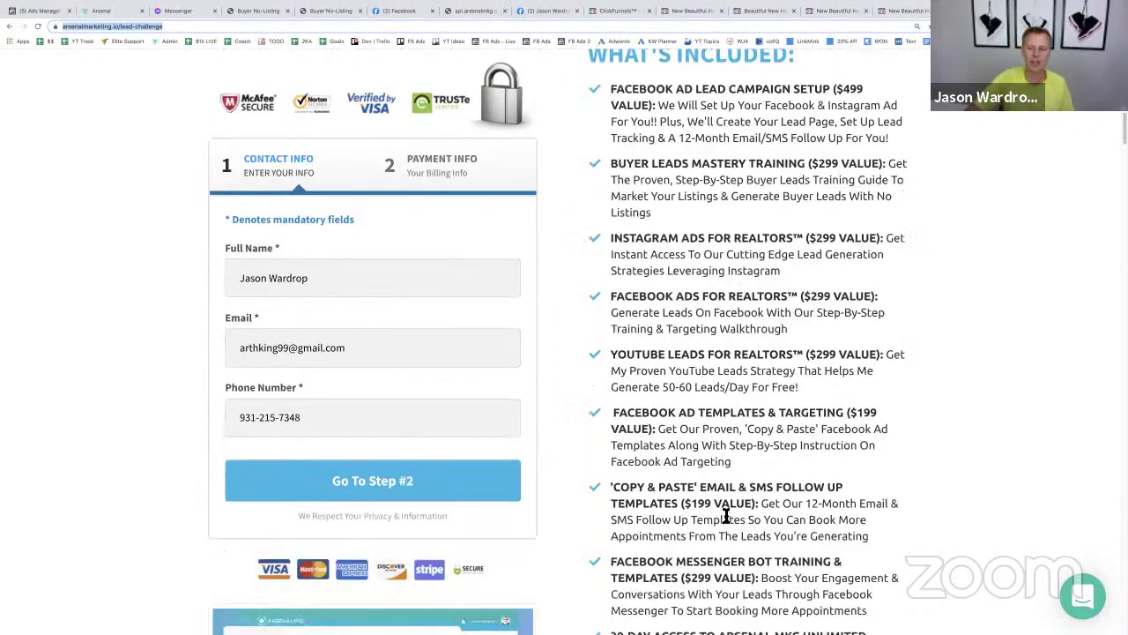
scroll(725, 516, down, 2)
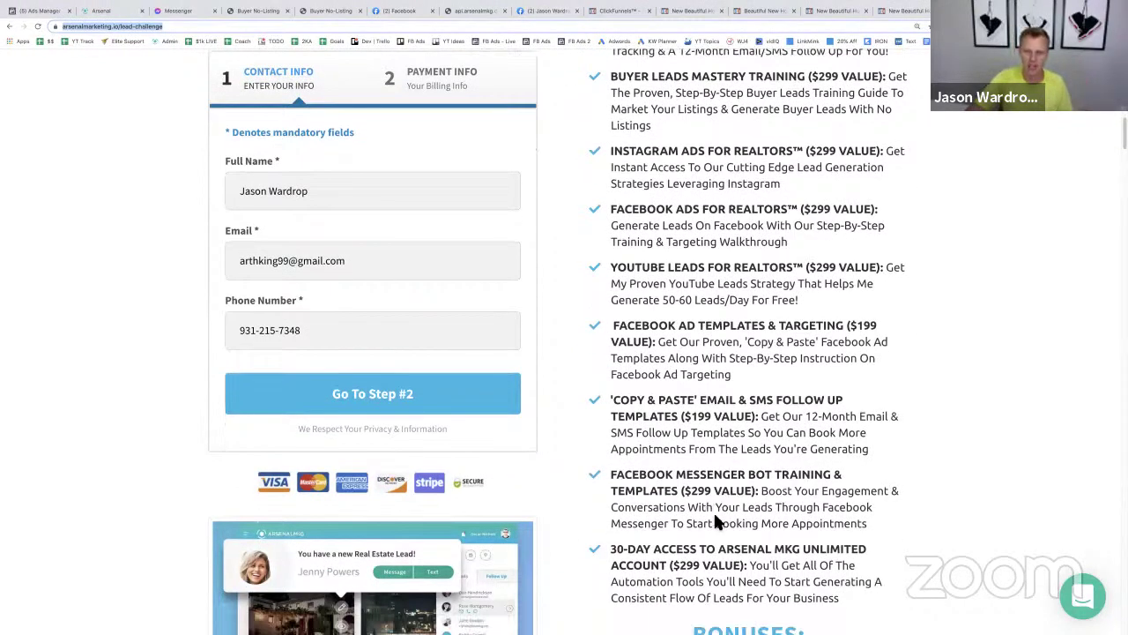
click(195, 11)
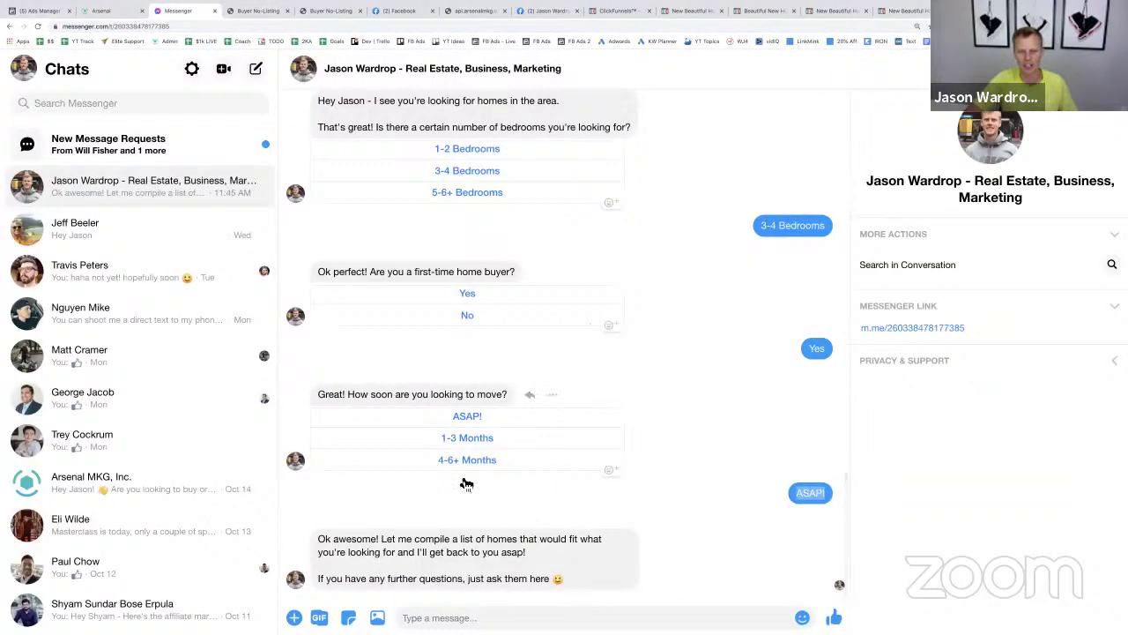
scroll(466, 483, up, 4)
scroll(466, 483, down, 4)
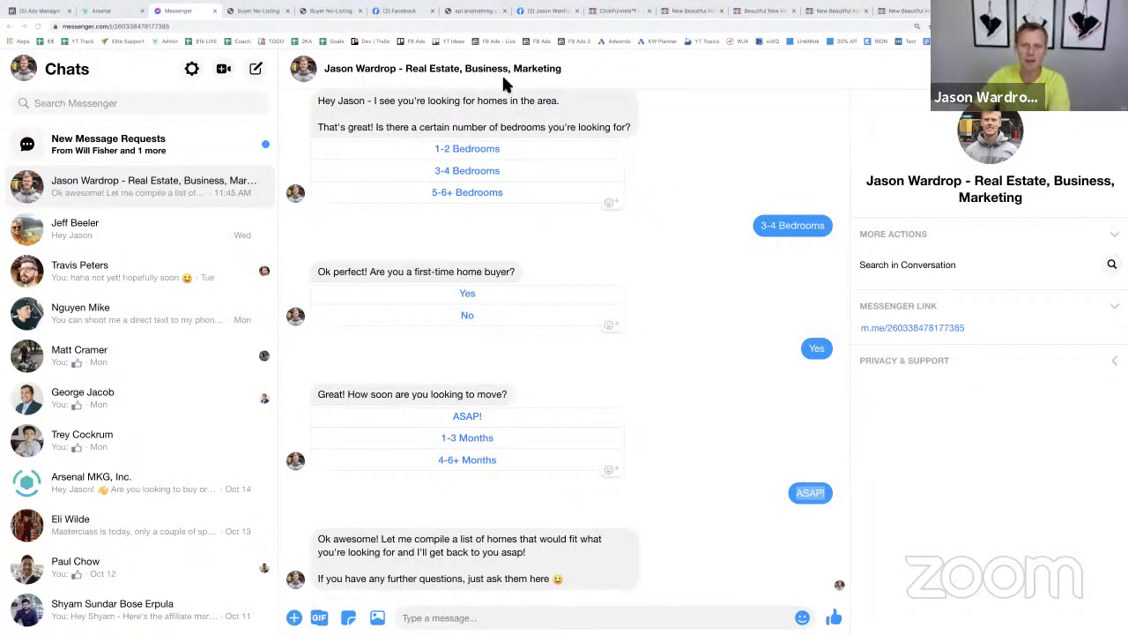
click(108, 12)
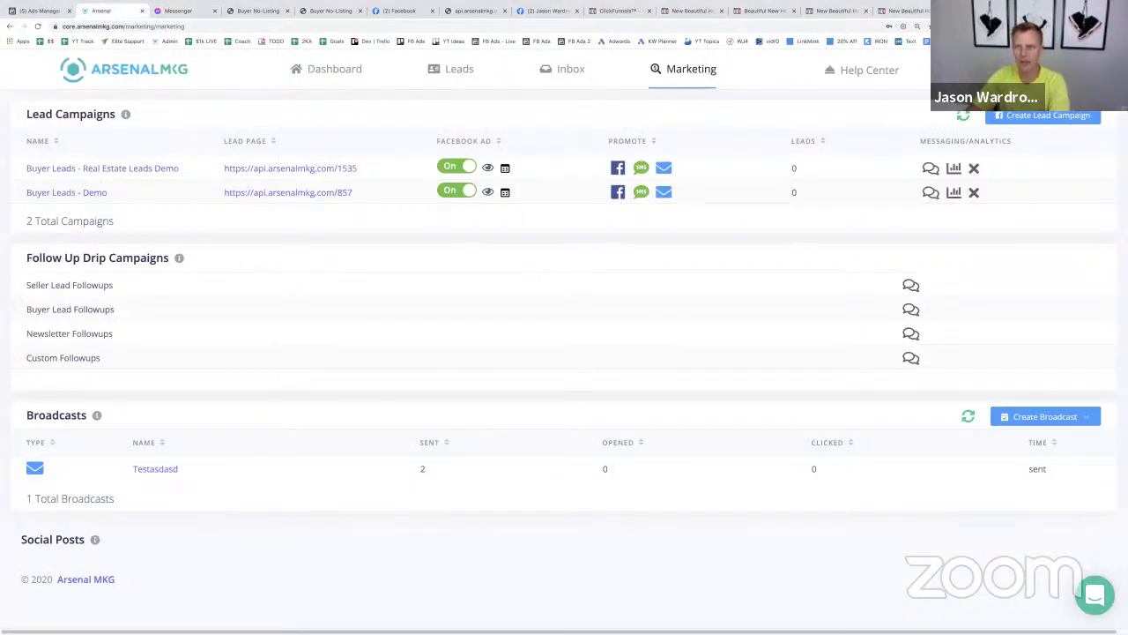
click(1013, 11)
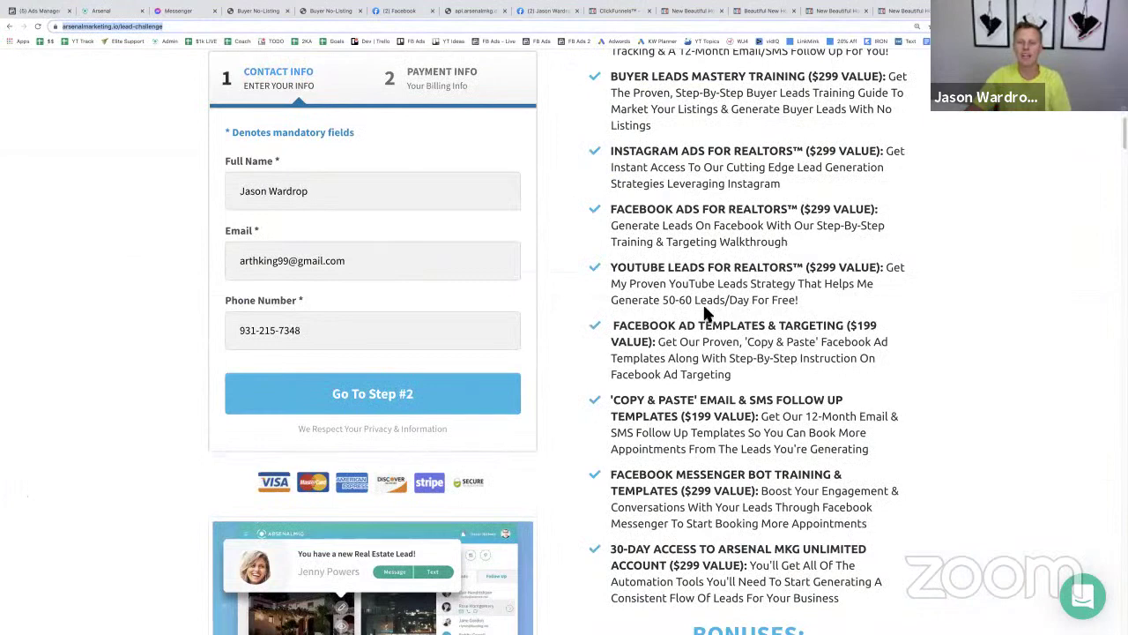
scroll(705, 304, up, 15)
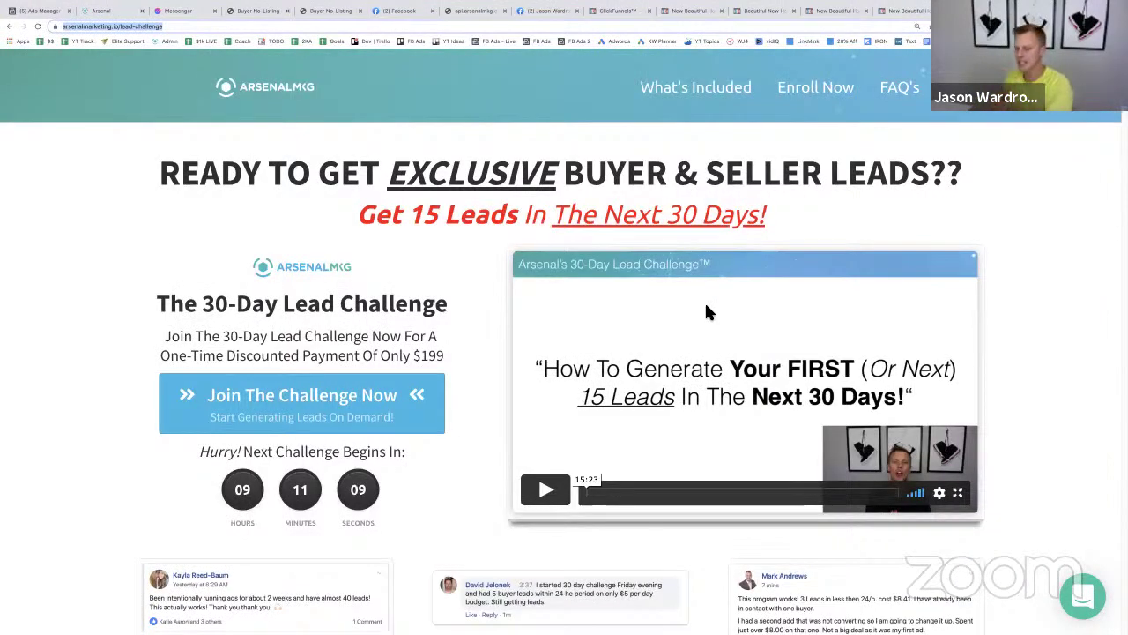